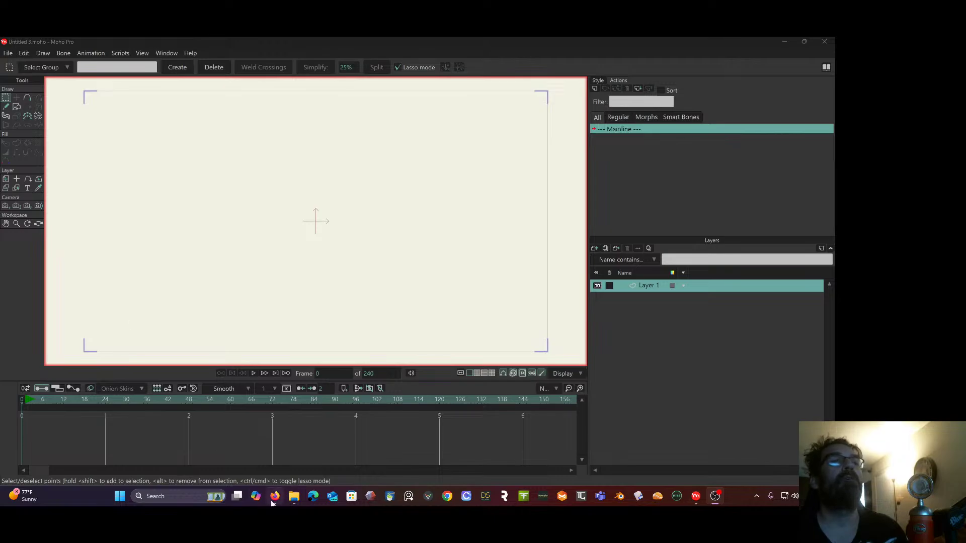
Bring the bar 1.png background image from File Explorer into the project.
left_click(294, 496)
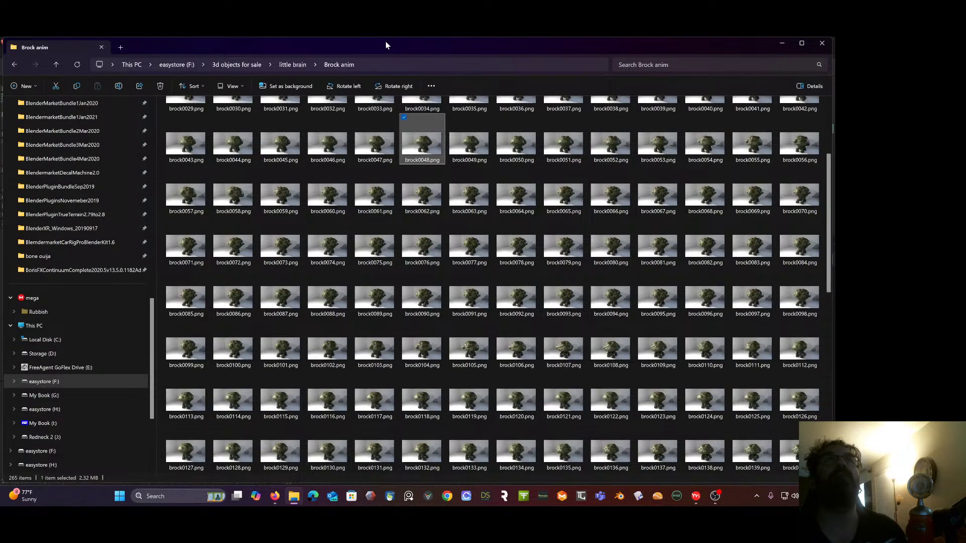
left_click_drag(386, 45, 965, 45)
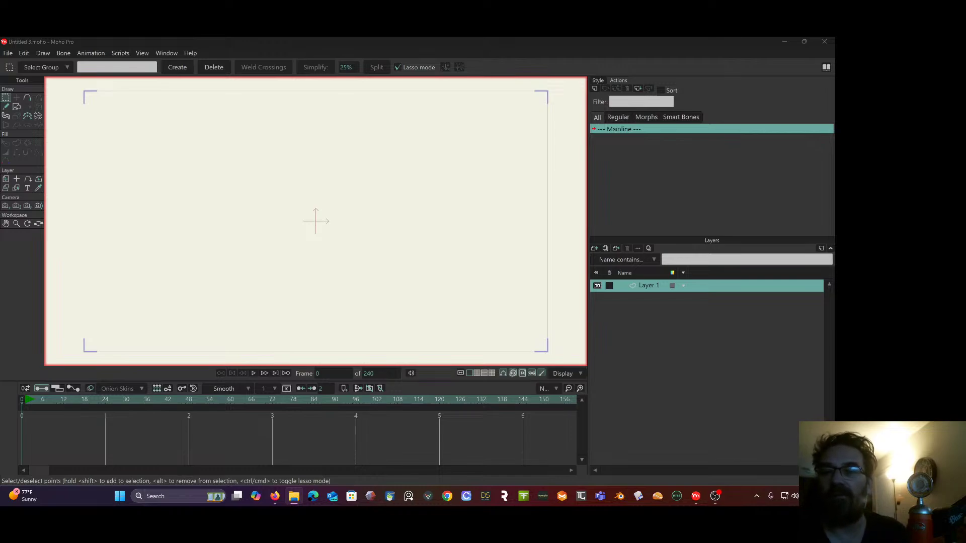
left_click_drag(834, 161, 428, 177)
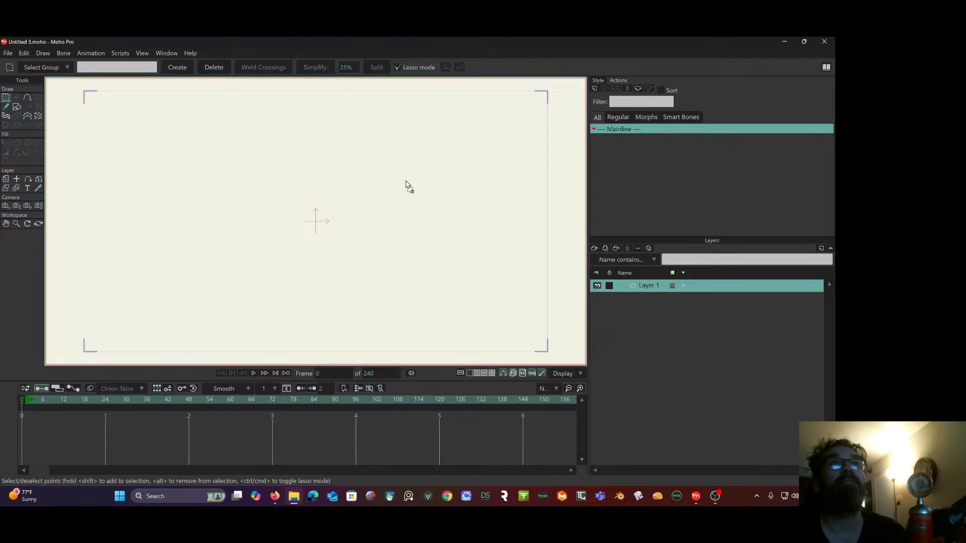
Scale the bar 1.png layer uniformly to 44.8% so it fits the camera frame.
scroll(368, 189, "down", 6)
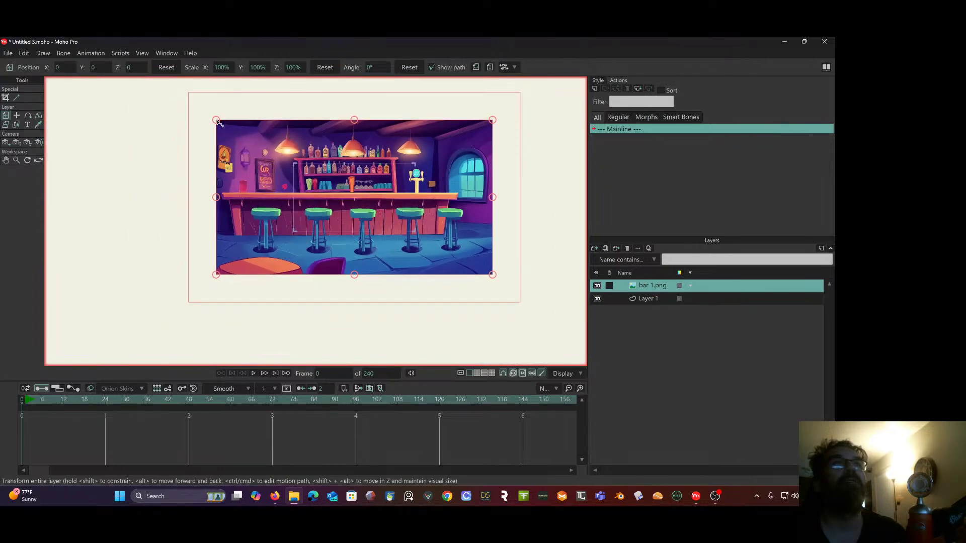
left_click_drag(217, 121, 300, 163)
scroll(325, 165, "up", 5)
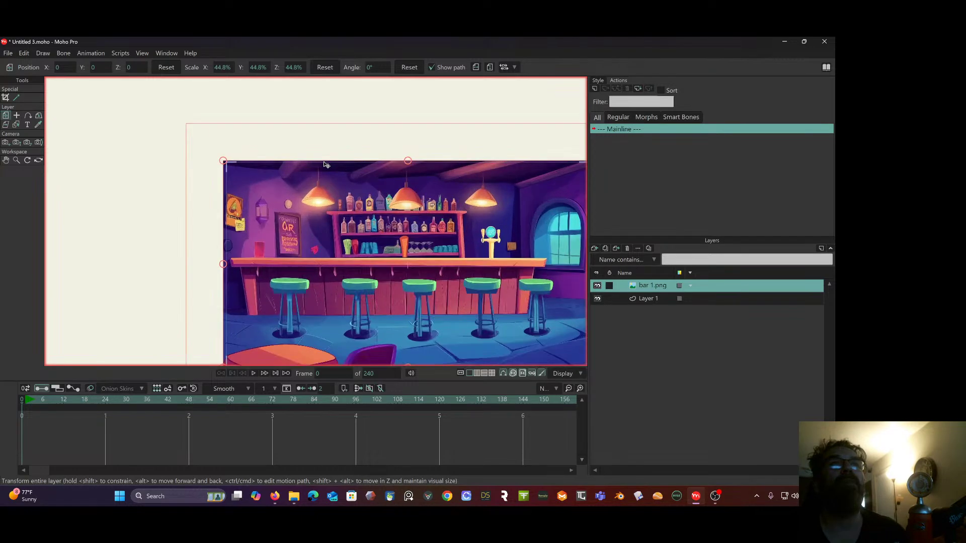
scroll(308, 101, "down", 4)
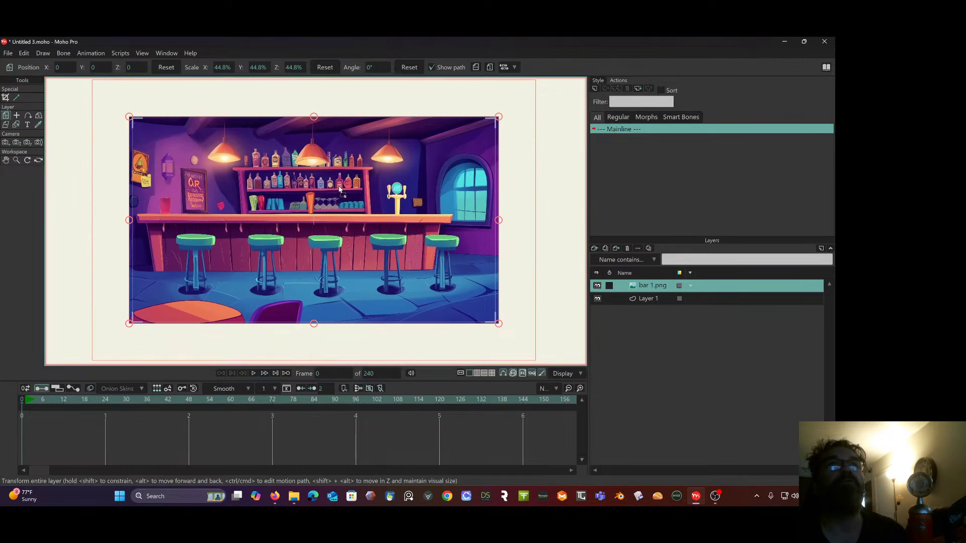
Add the bar door.png and bar window.png background images as layers above bar 1.png.
key("ctrl+z")
scroll(319, 176, "down", 5)
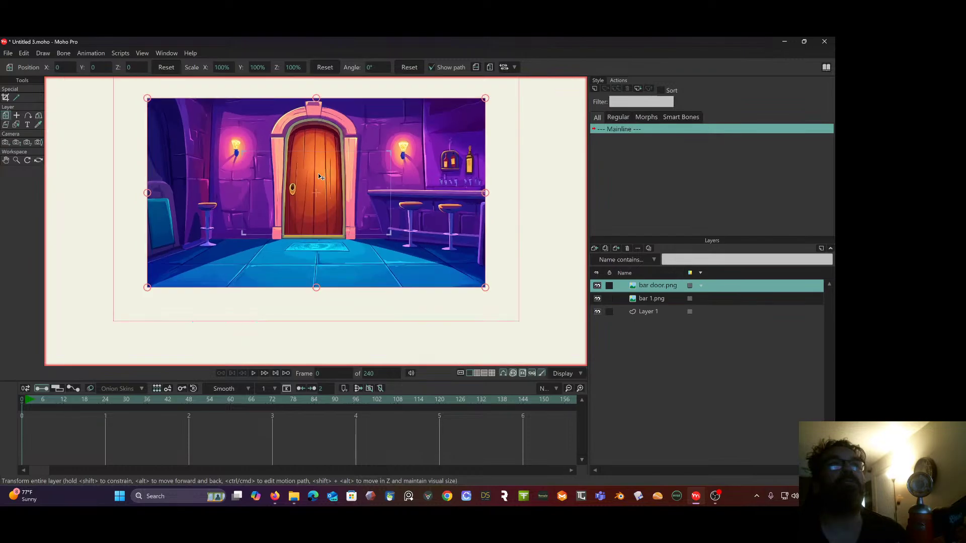
scroll(318, 176, "up", 1)
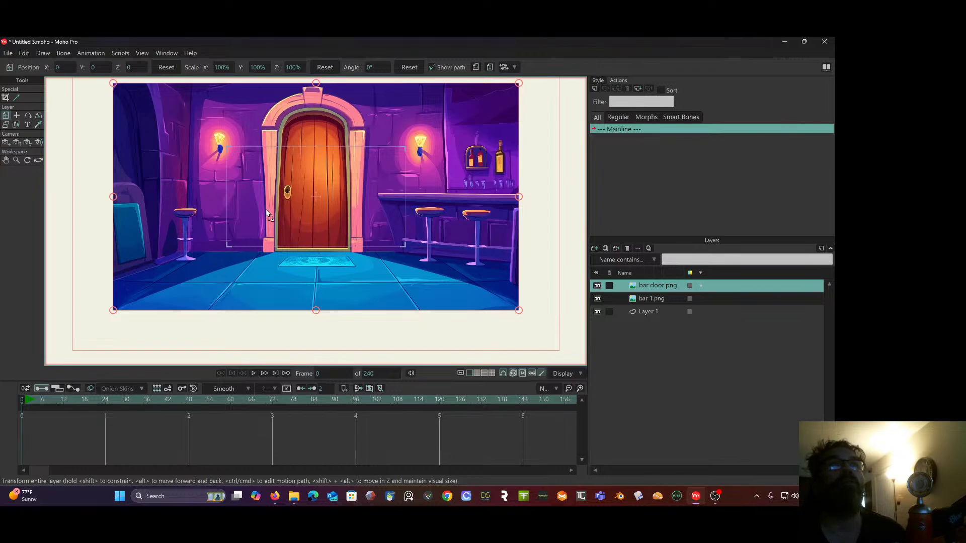
key("ctrl+z")
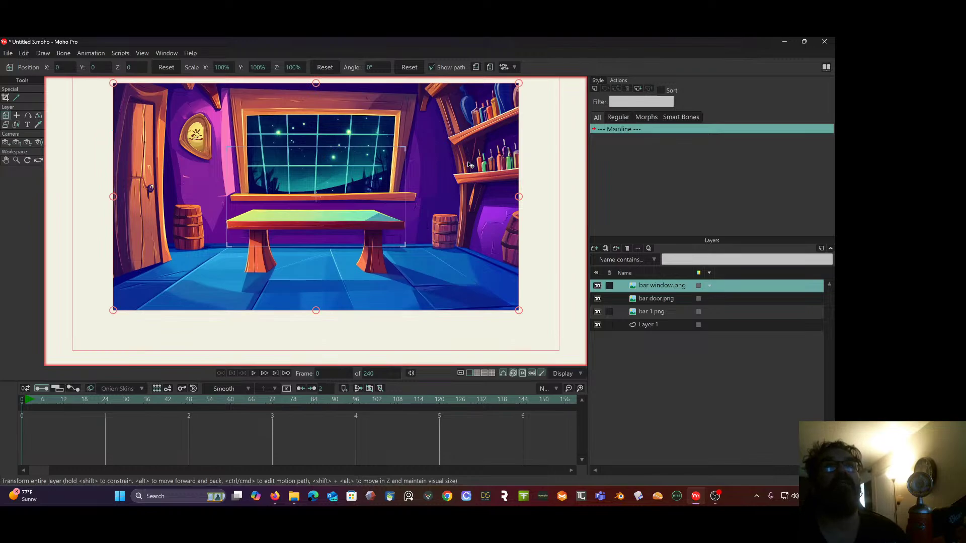
Hide the bar window.png and bar door.png layers.
left_click(597, 285)
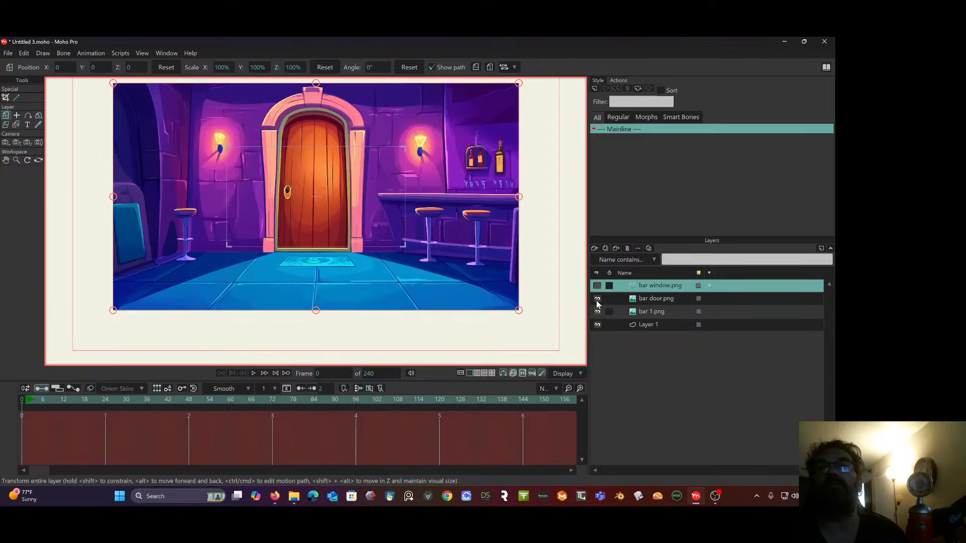
left_click(597, 298)
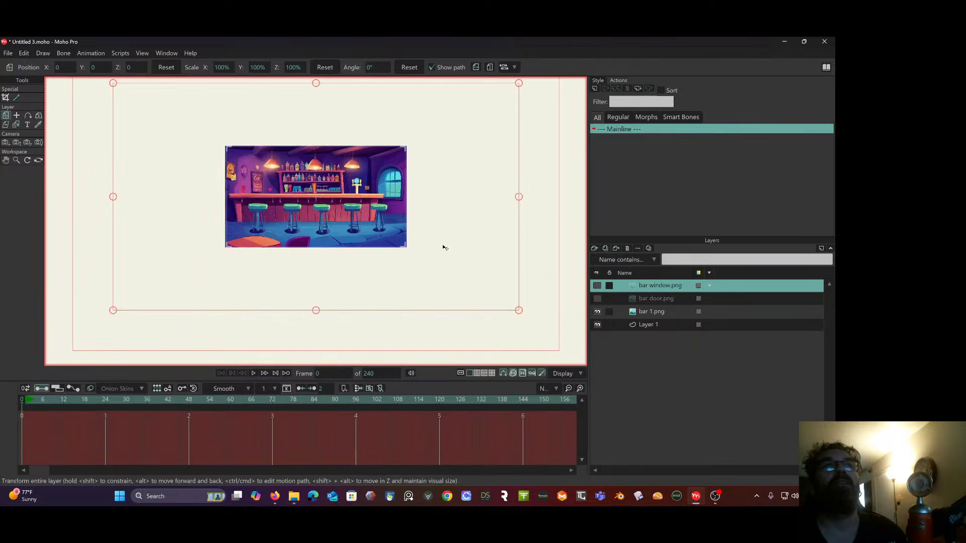
left_click(562, 264)
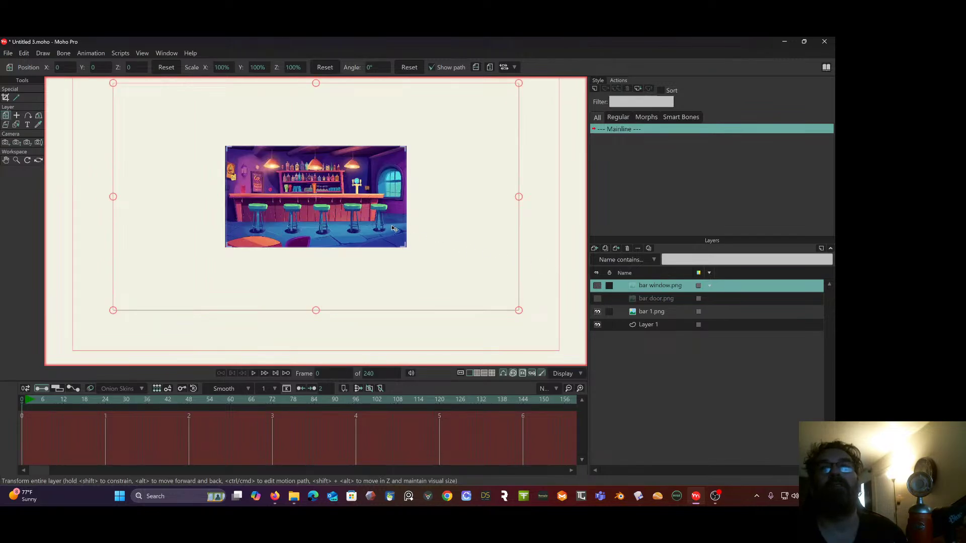
Check what Layer 1 and bar 1.png contain by switching each layer's visibility off and on.
left_click(598, 325)
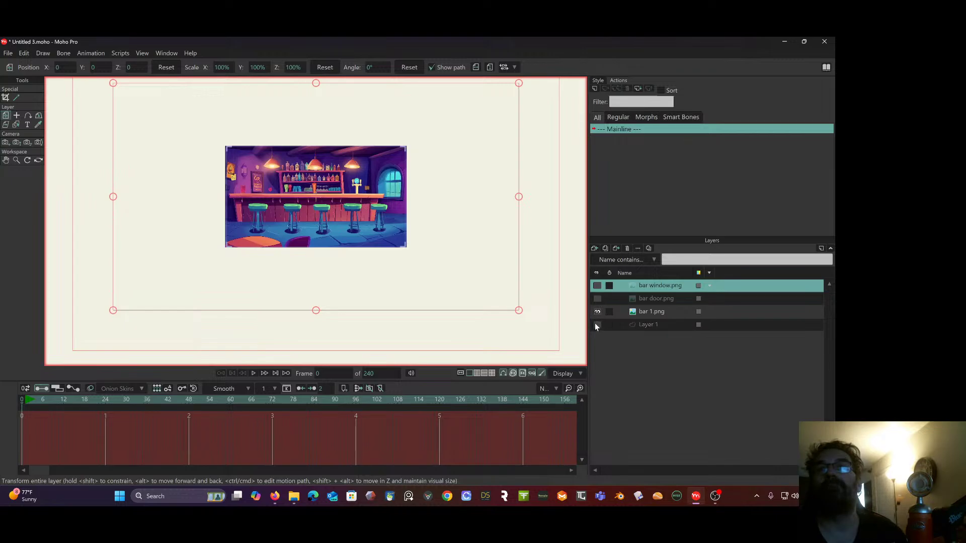
left_click(597, 326)
left_click(597, 312)
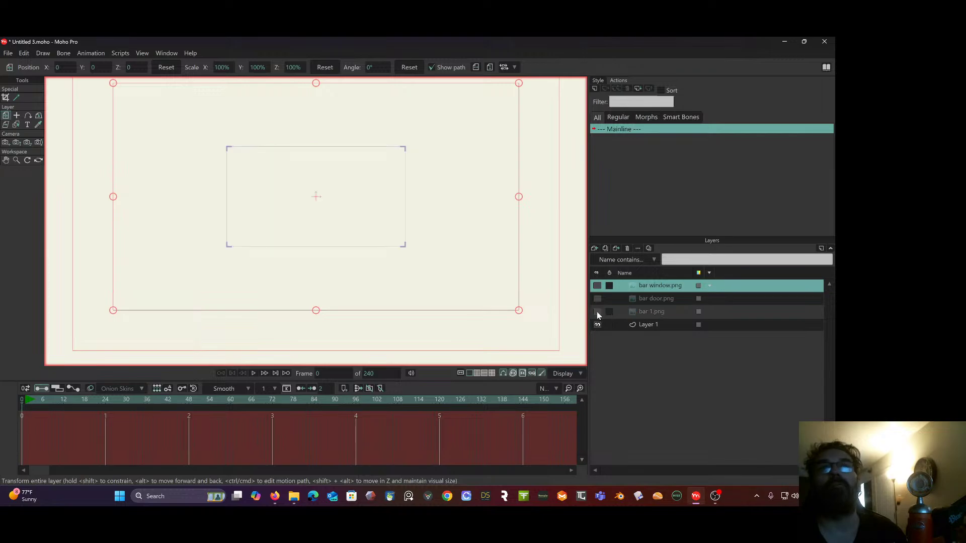
left_click(598, 312)
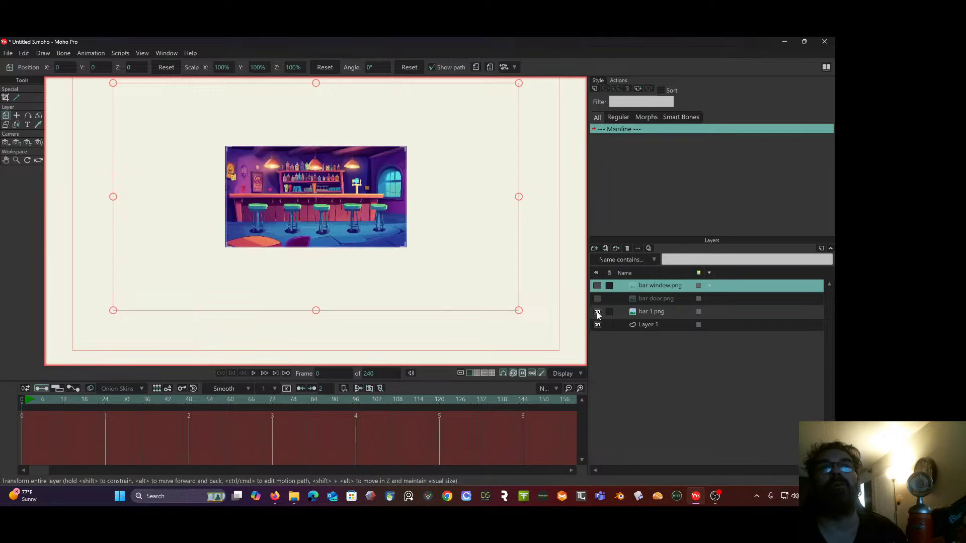
Select the bar 1.png layer and add the bearded cartoon character image as a layer above it.
left_click(686, 298)
left_click(683, 308)
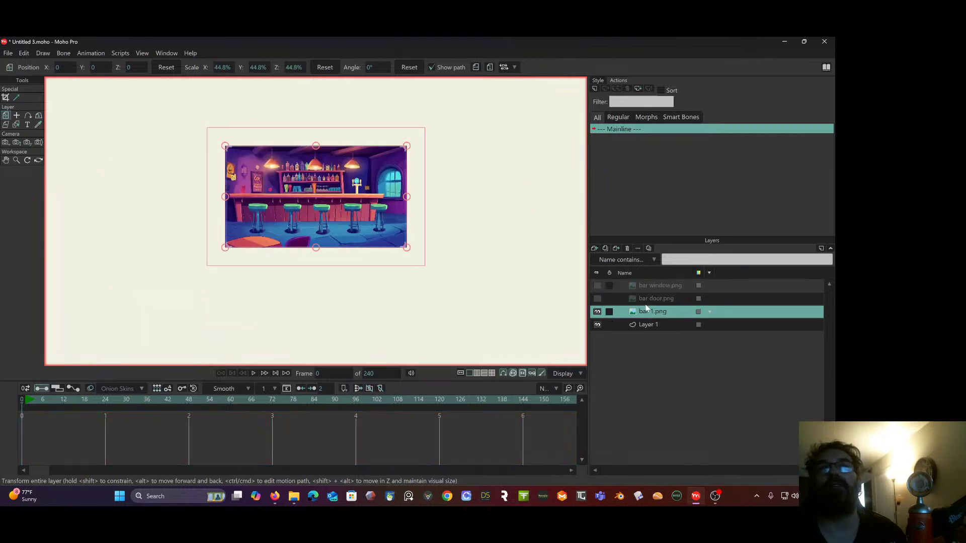
scroll(460, 256, "up", 2)
left_click_drag(421, 224, 593, 298)
scroll(503, 267, "up", 3)
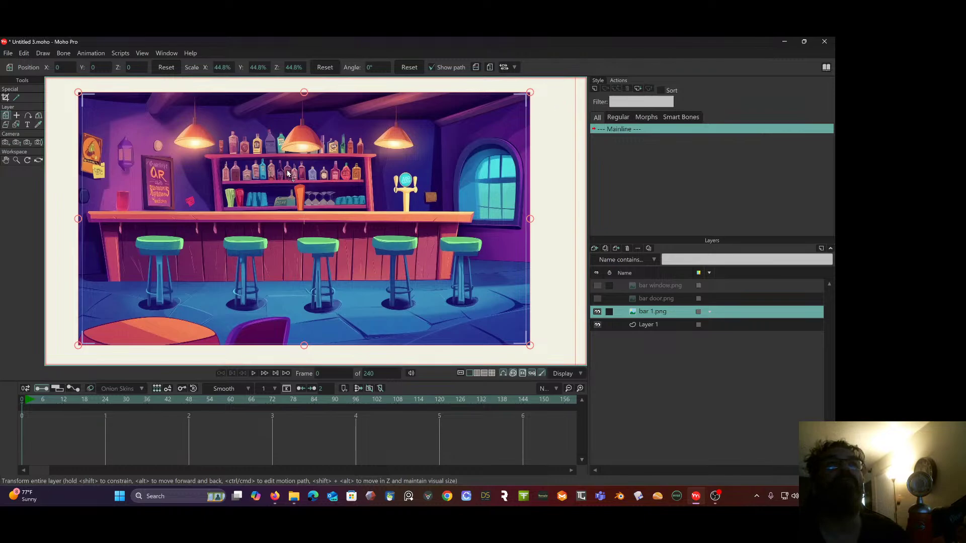
left_click_drag(287, 171, 314, 196)
Scale the bearded character image layer uniformly to 50% so it fits within the bar scene.
scroll(317, 172, "down", 2)
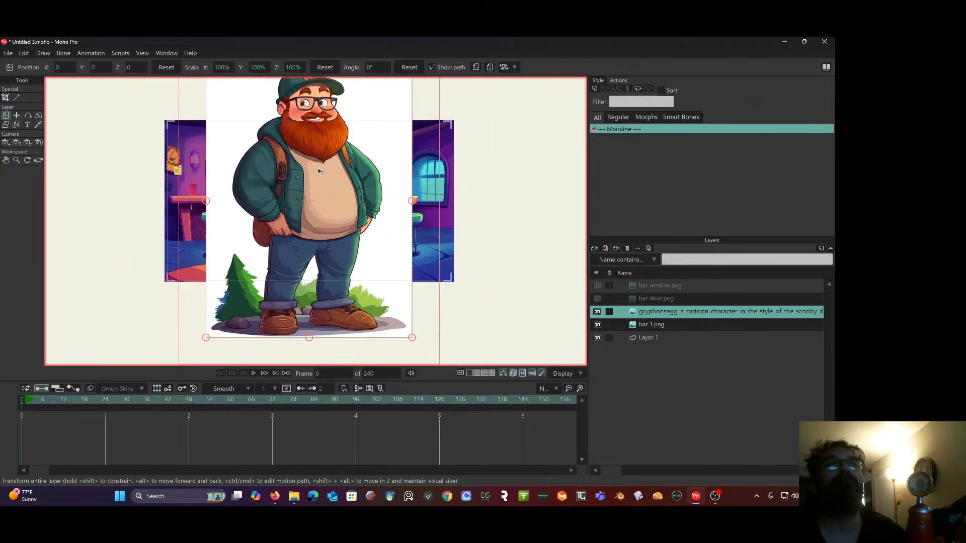
scroll(295, 174, "down", 2)
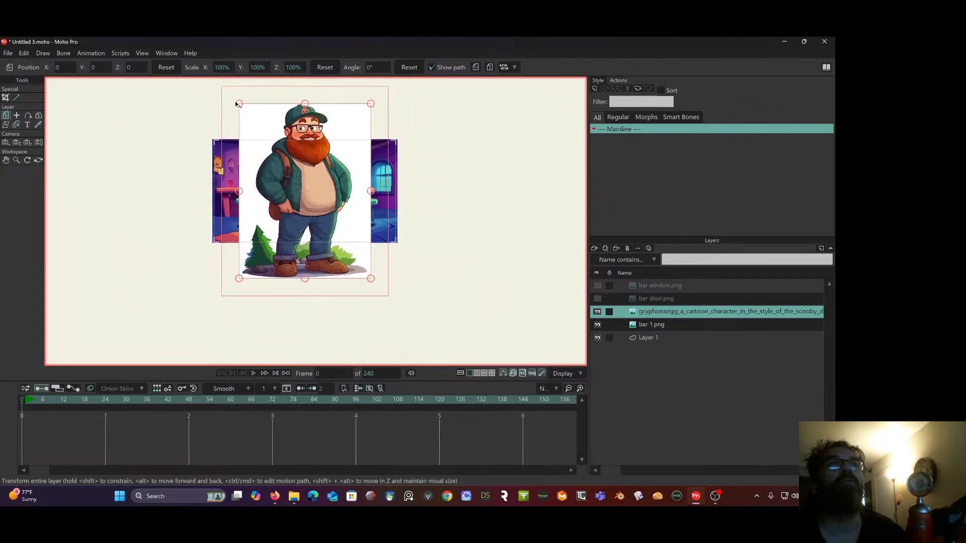
left_click_drag(238, 104, 271, 150)
scroll(271, 150, "up", 3)
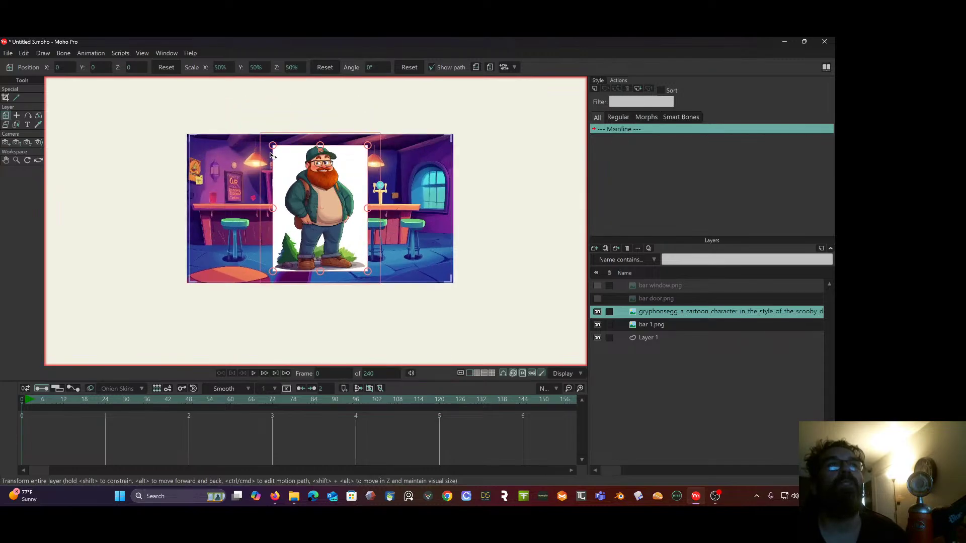
left_click_drag(224, 126, 210, 125)
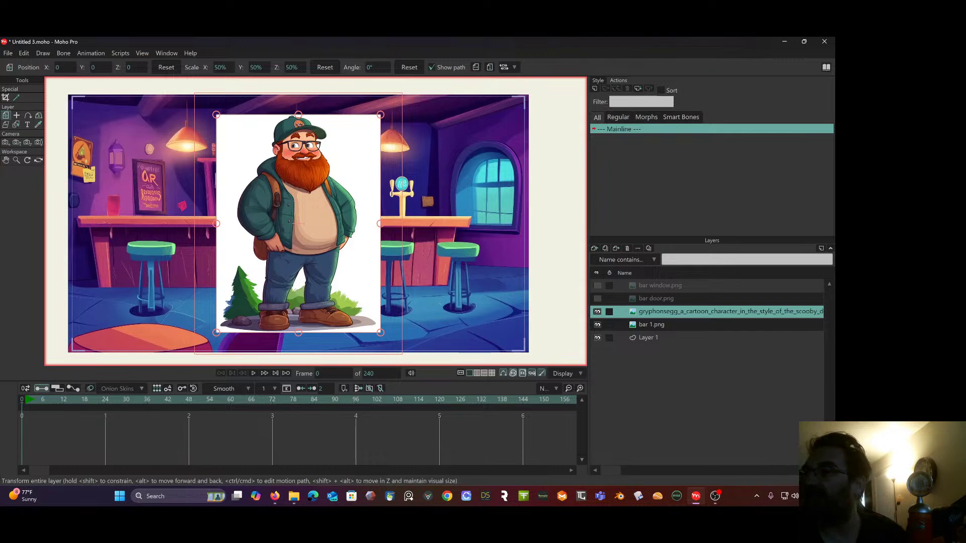
left_click_drag(885, 90, 886, 197)
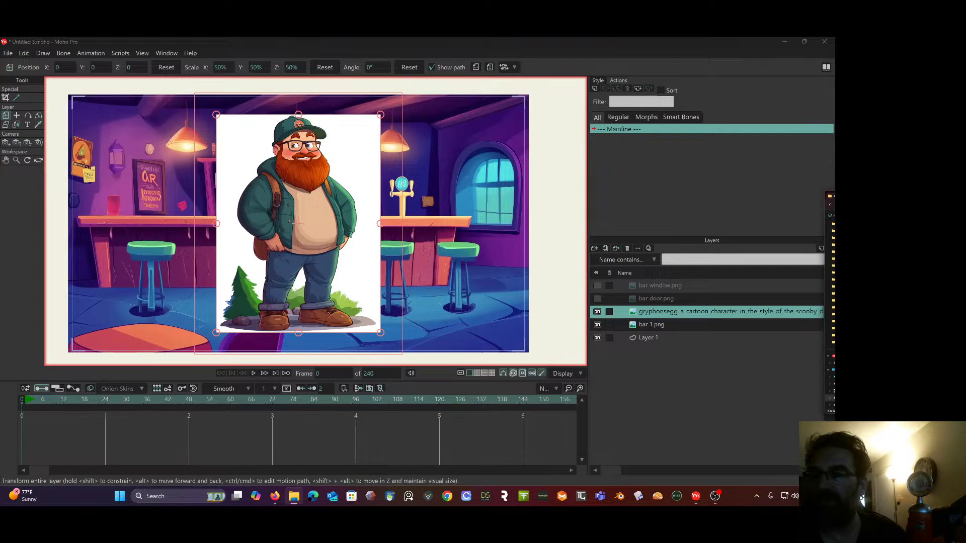
key("alt+Tab")
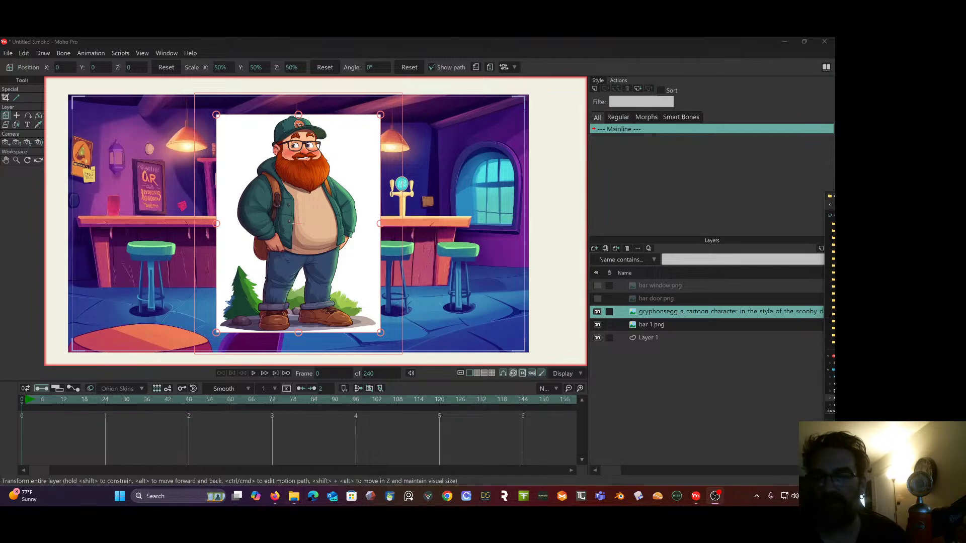
key("alt+Tab")
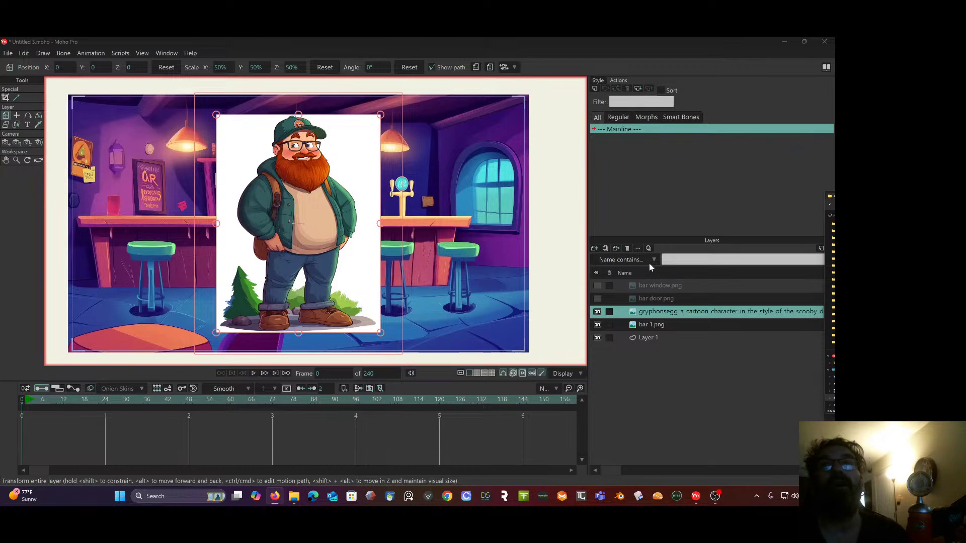
Hide the bar 1.png layer and delete the bearded character image layer.
left_click(598, 313)
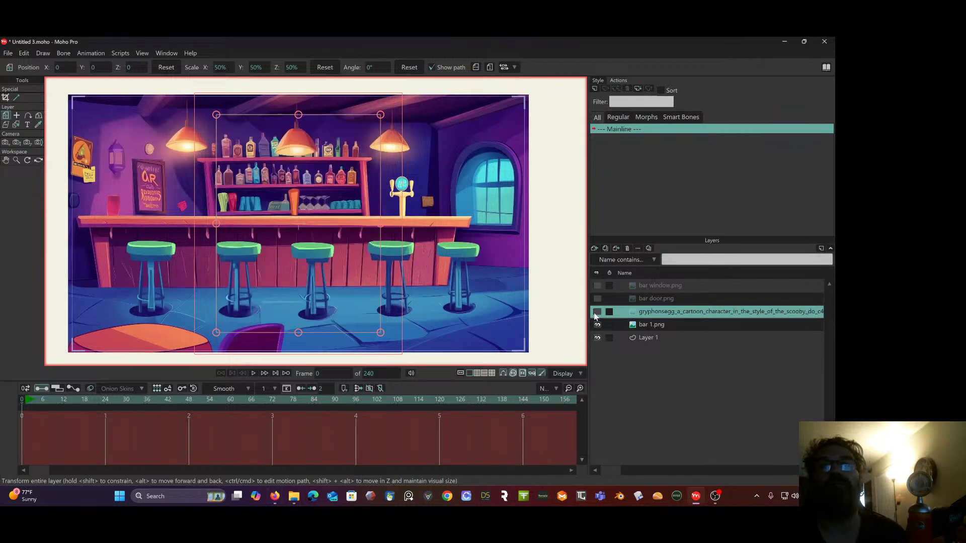
left_click(597, 325)
left_click(597, 312)
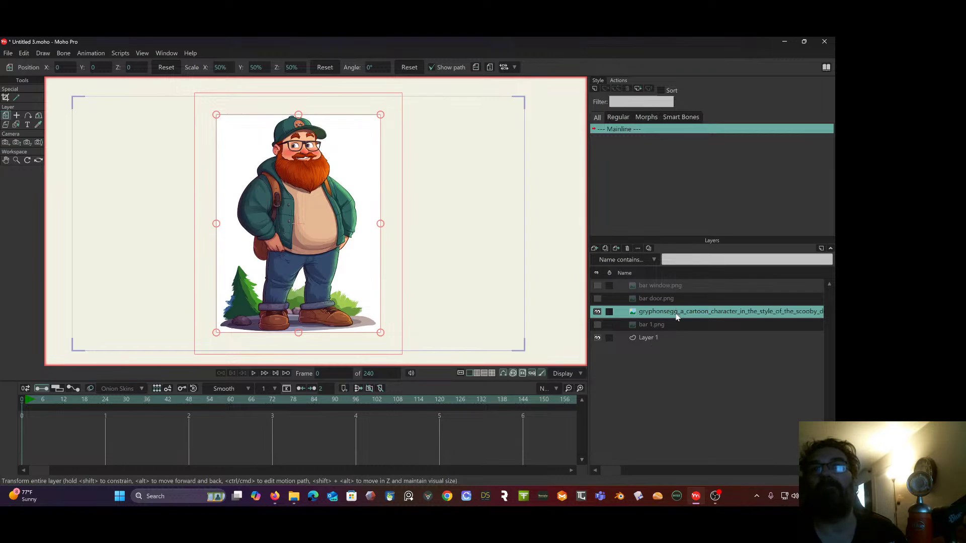
left_click(627, 248)
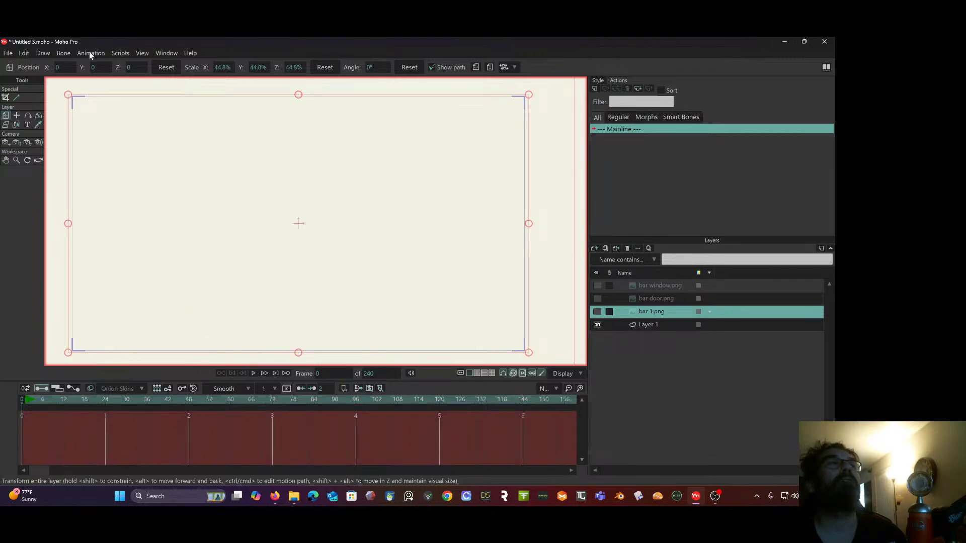
Load the bearded cartoon character picture as the tracing image for the workspace.
left_click(142, 53)
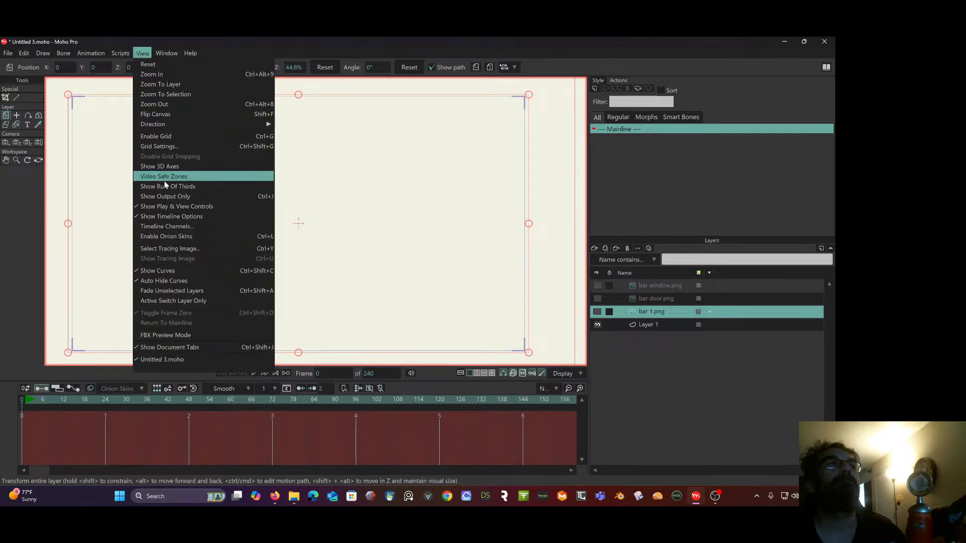
left_click(181, 249)
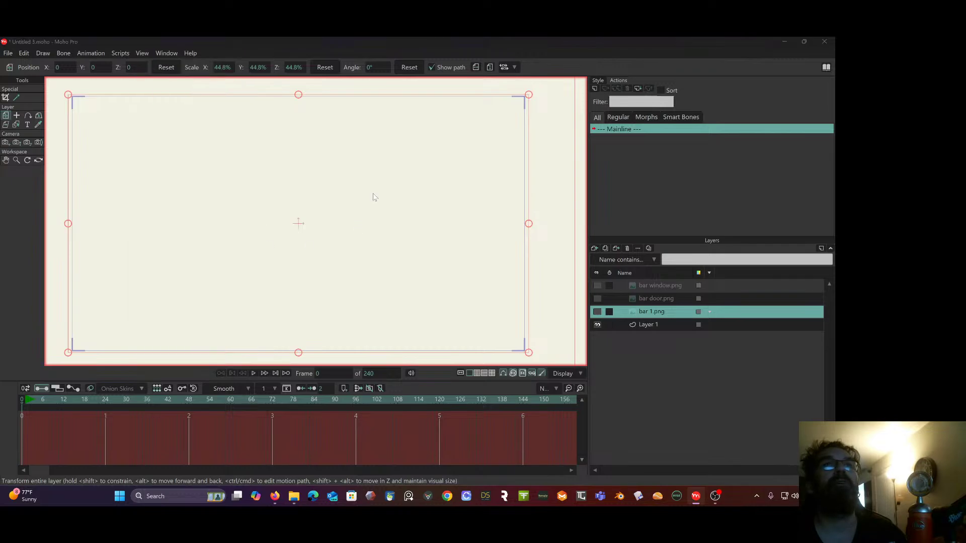
mouse_move(334, 52)
left_mouse_down()
mouse_move(440, 59)
mouse_move(733, 130)
mouse_move(965, 101)
left_mouse_up()
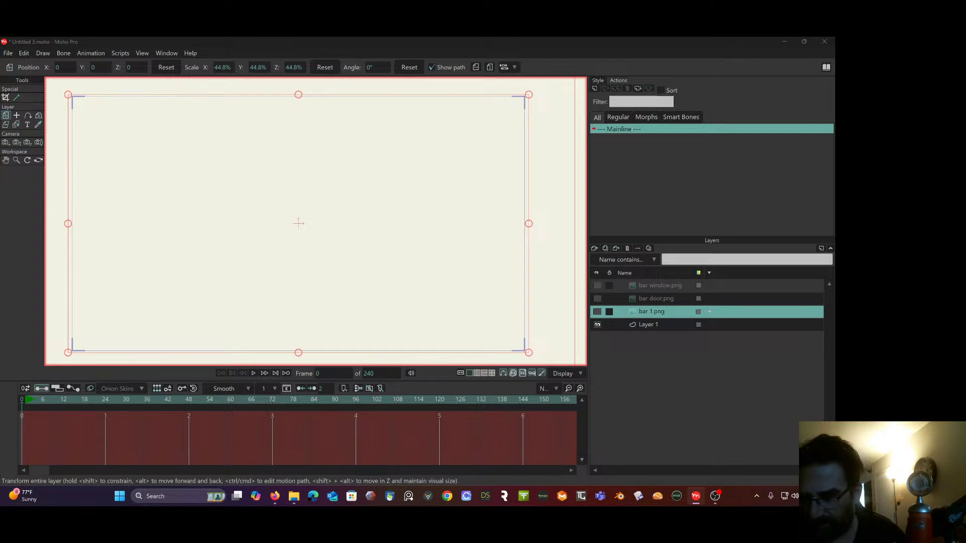
key("Return")
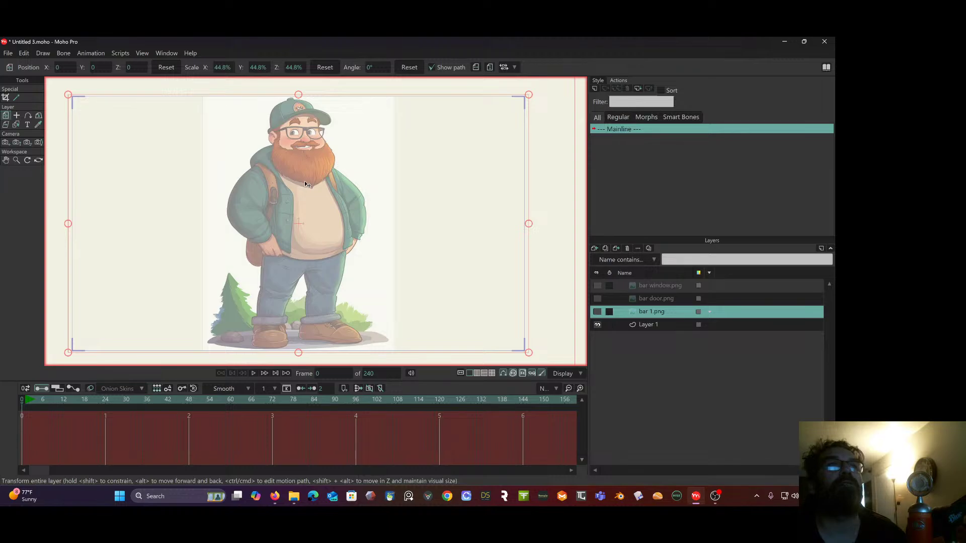
scroll(310, 181, "up", 2)
left_click_drag(312, 182, 348, 235)
scroll(348, 235, "down", 3)
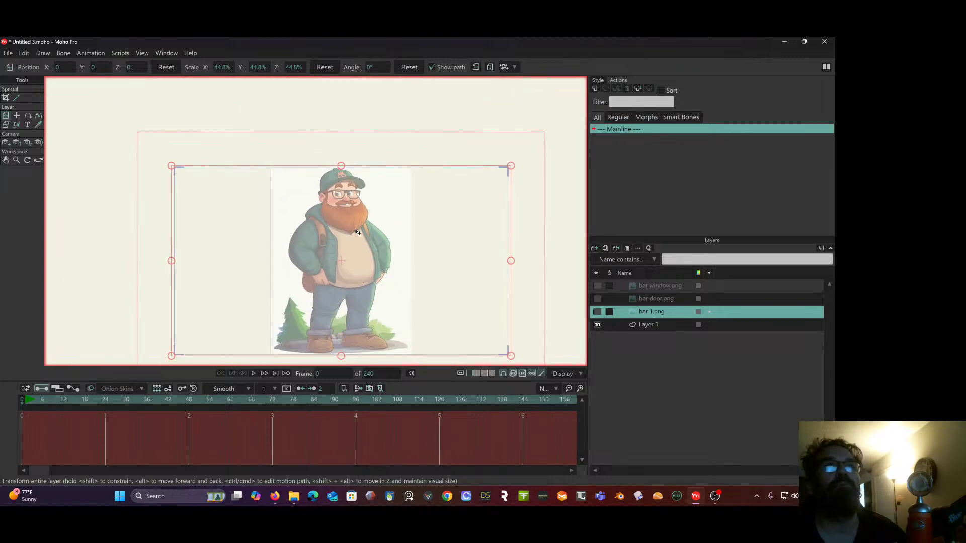
scroll(342, 198, "up", 1)
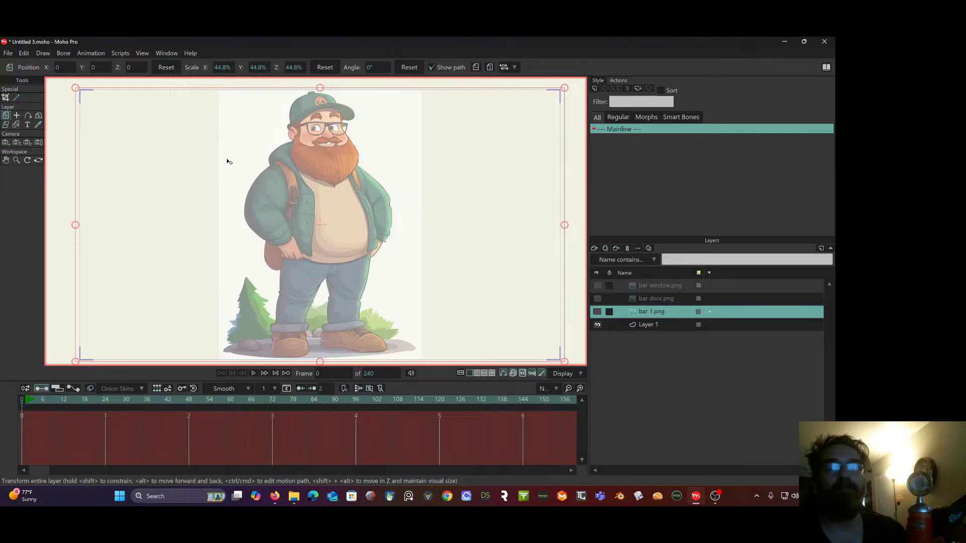
scroll(267, 148, "up", 2)
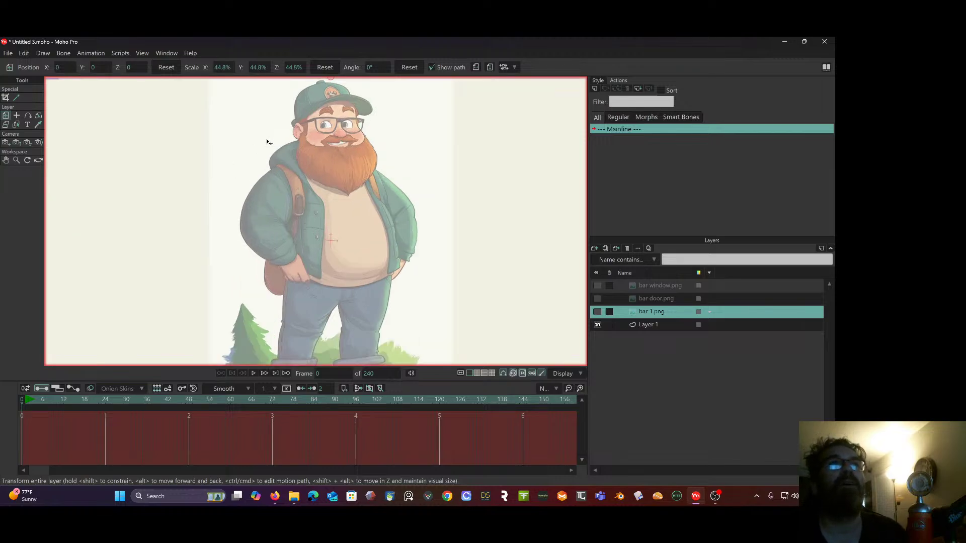
left_click_drag(288, 177, 276, 182)
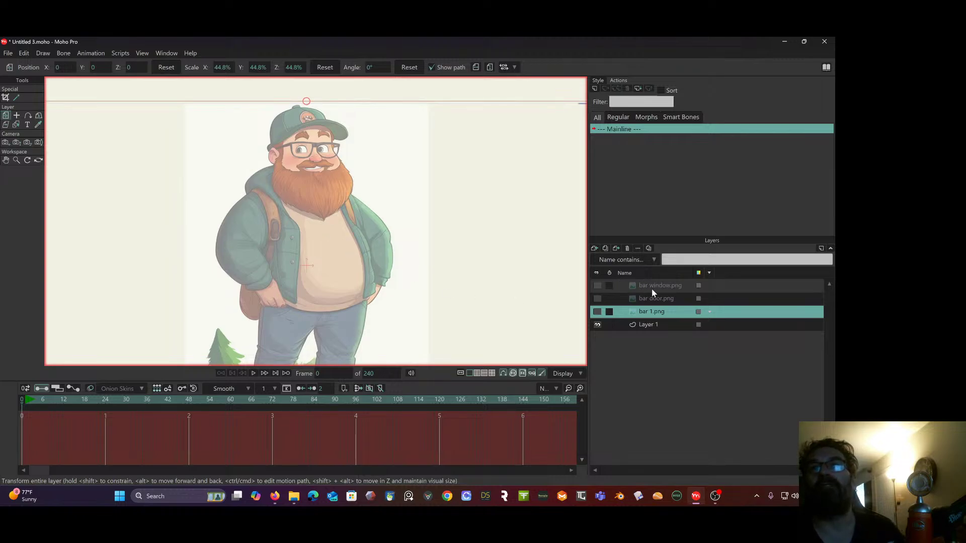
Delete the bar door.png and bar window.png layers.
left_click(664, 297)
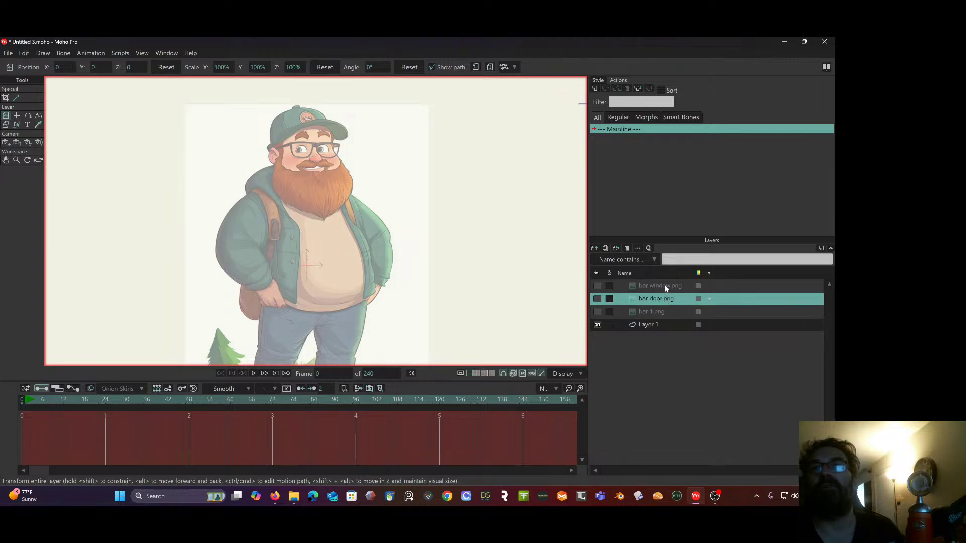
left_click(664, 285, "ctrl")
left_click(627, 249)
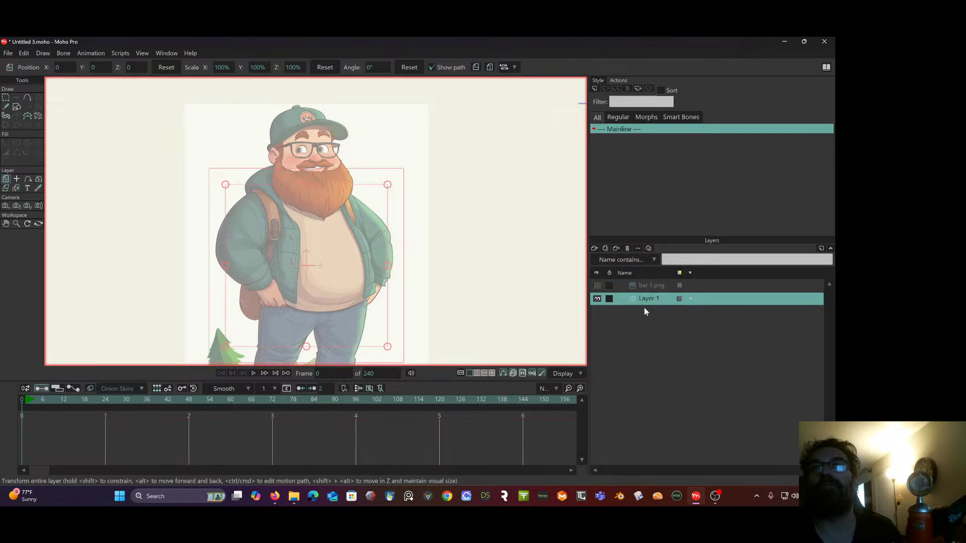
Move the bar 1.png layer below Layer 1 and briefly show it behind the character tracing image.
left_click_drag(660, 286, 655, 302)
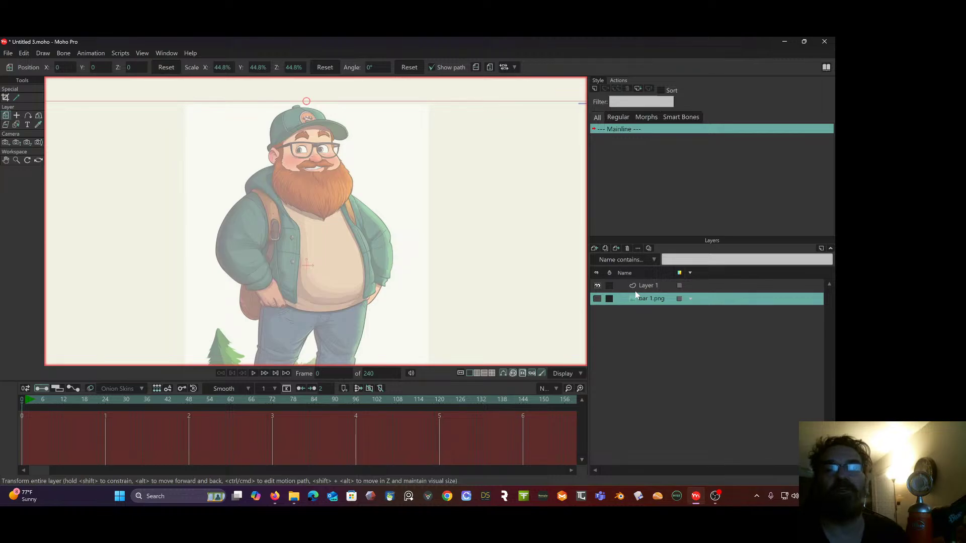
mouse_move(460, 212)
left_mouse_down()
mouse_move(465, 181)
mouse_move(462, 210)
left_mouse_up()
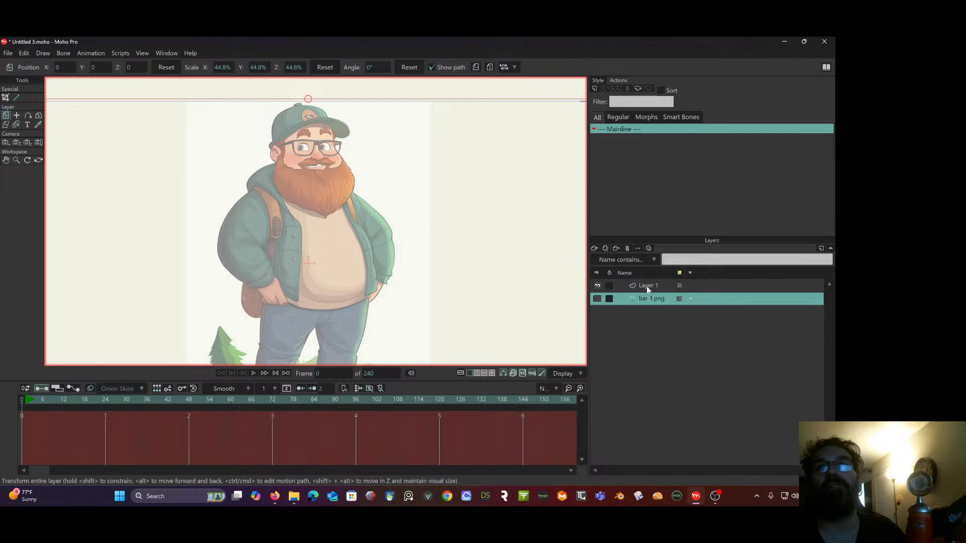
left_click(597, 299)
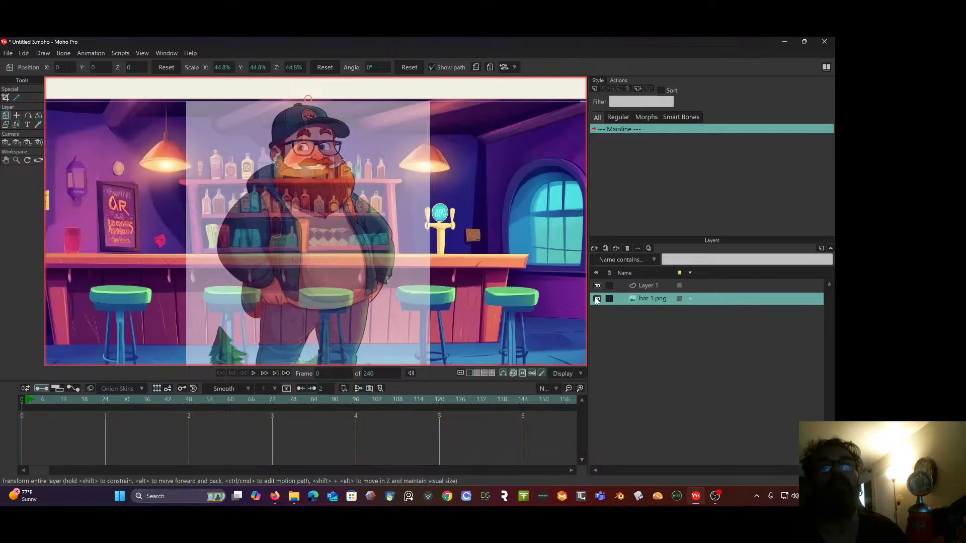
left_click(597, 299)
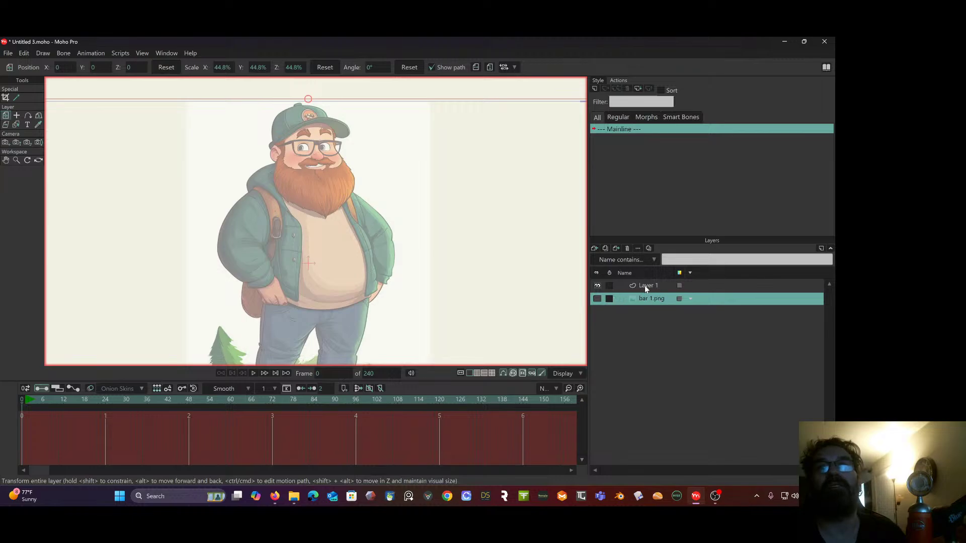
Delete Layer 1, show the bar 1.png layer, and add a new vector layer above it.
left_click(646, 286)
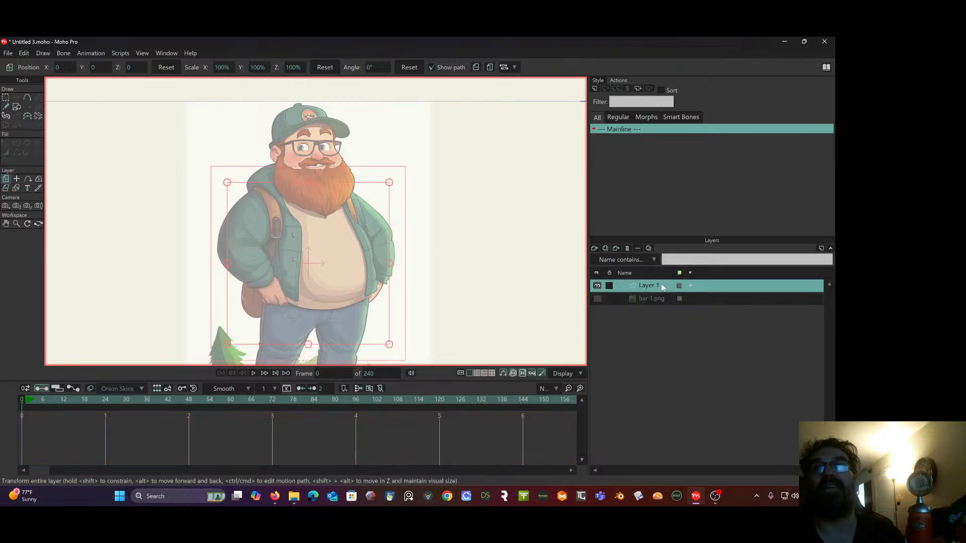
left_click(628, 250)
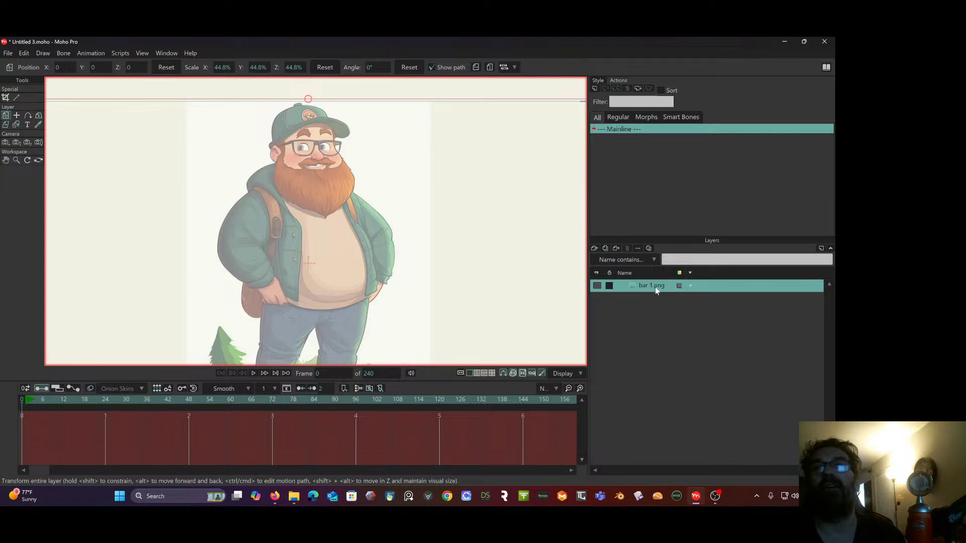
left_click(597, 286)
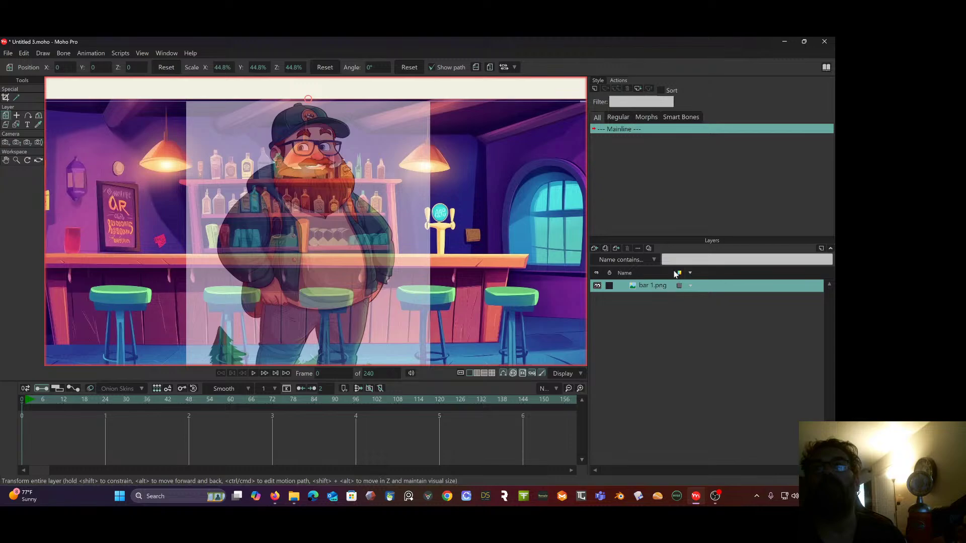
left_click(596, 248)
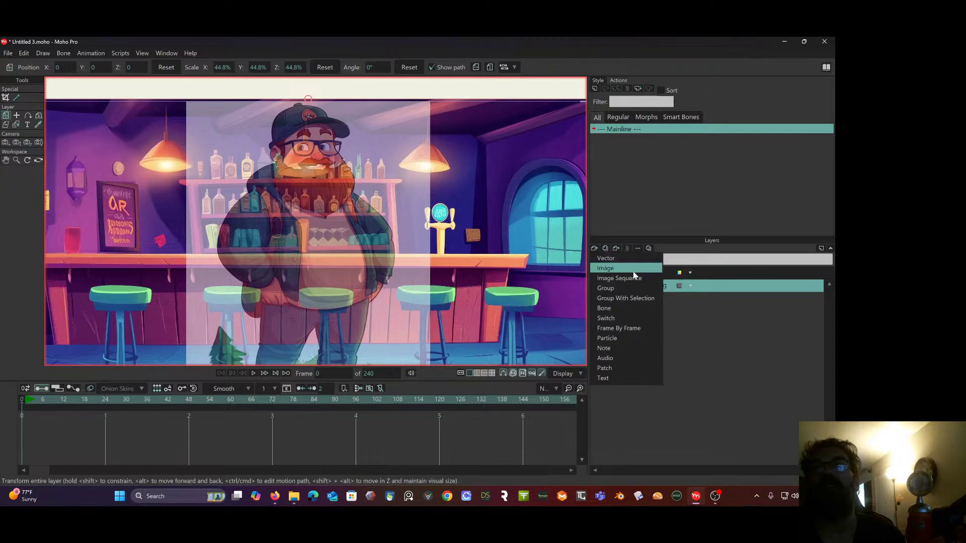
left_click(628, 259)
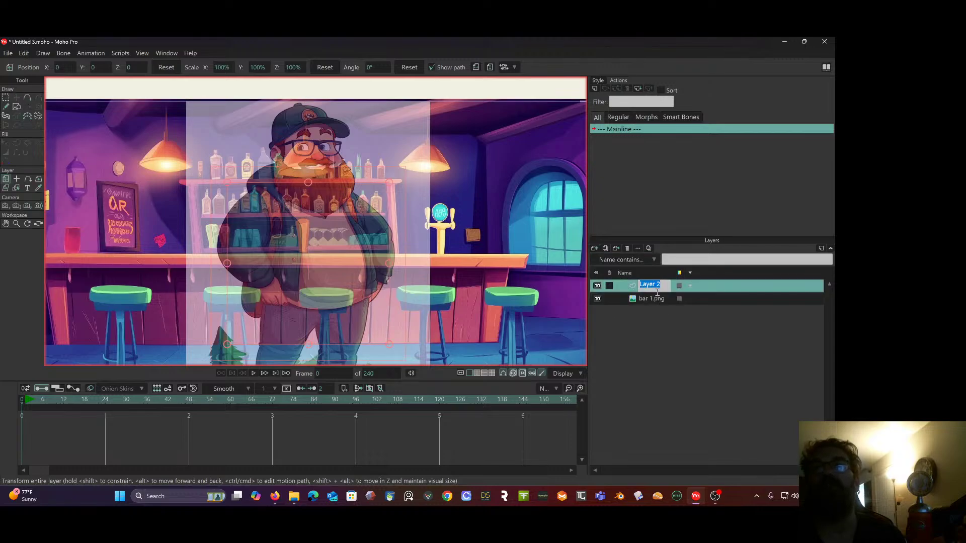
Delete the bar 1.png layer and load the bar 1.png picture as the workspace tracing image.
left_click(658, 299)
left_click(628, 249)
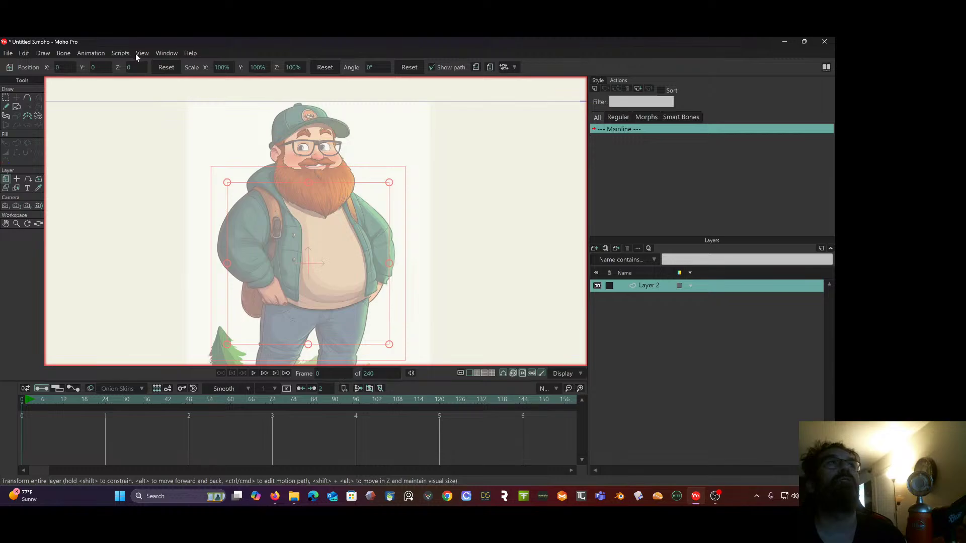
left_click(162, 54)
mouse_move(143, 52)
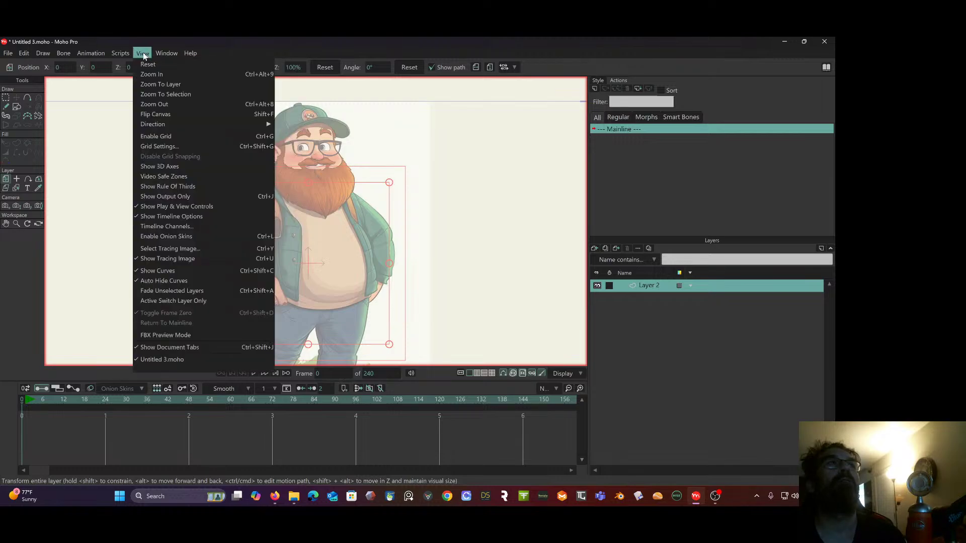
left_click(177, 249)
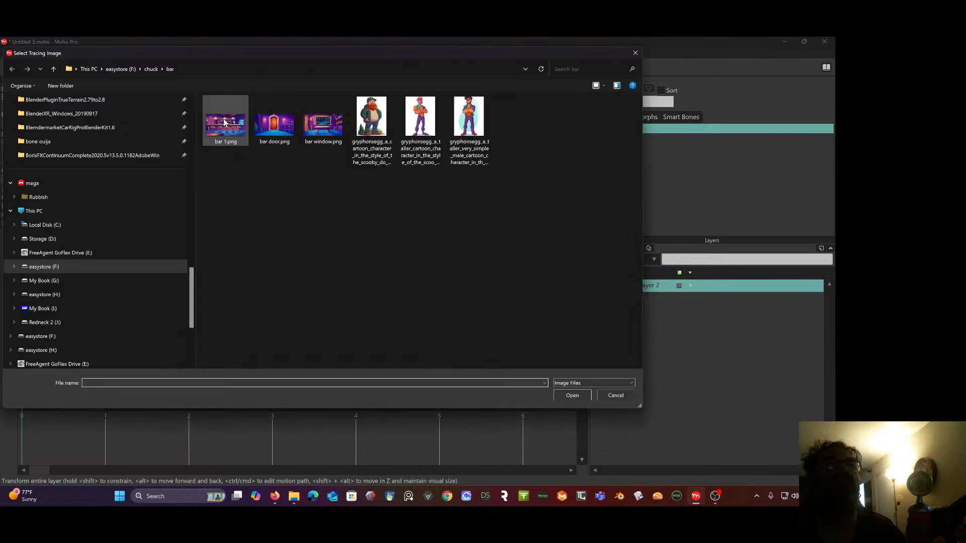
double_click(225, 121)
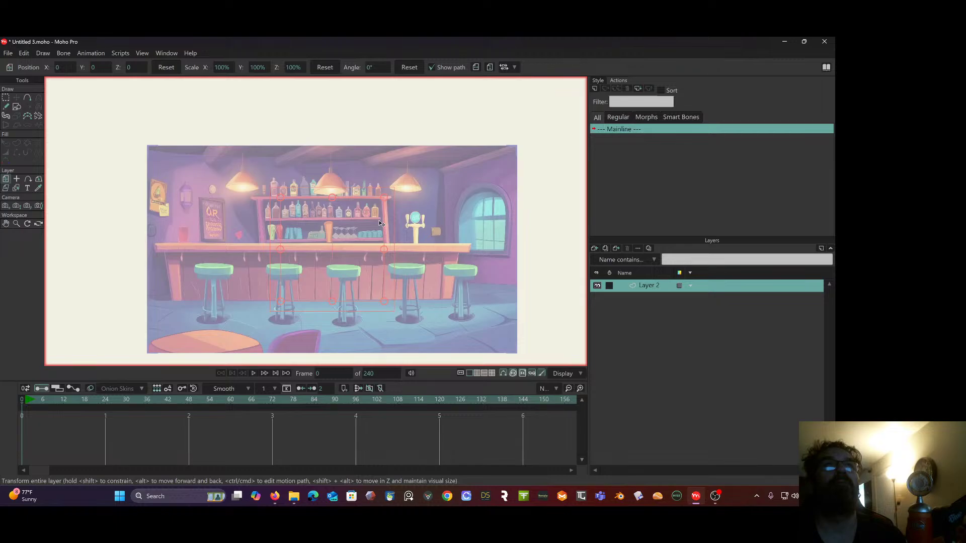
Trace the outline of the leftmost bar stool's seat cushion on Layer 2 with the Add Point tool.
scroll(381, 223, "up", 2)
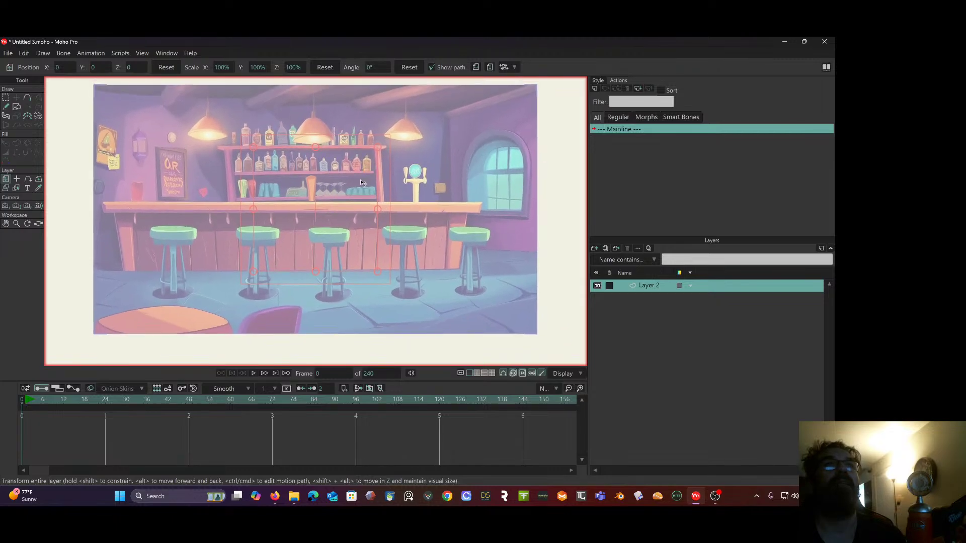
scroll(361, 182, "up", 1)
scroll(360, 186, "down", 1)
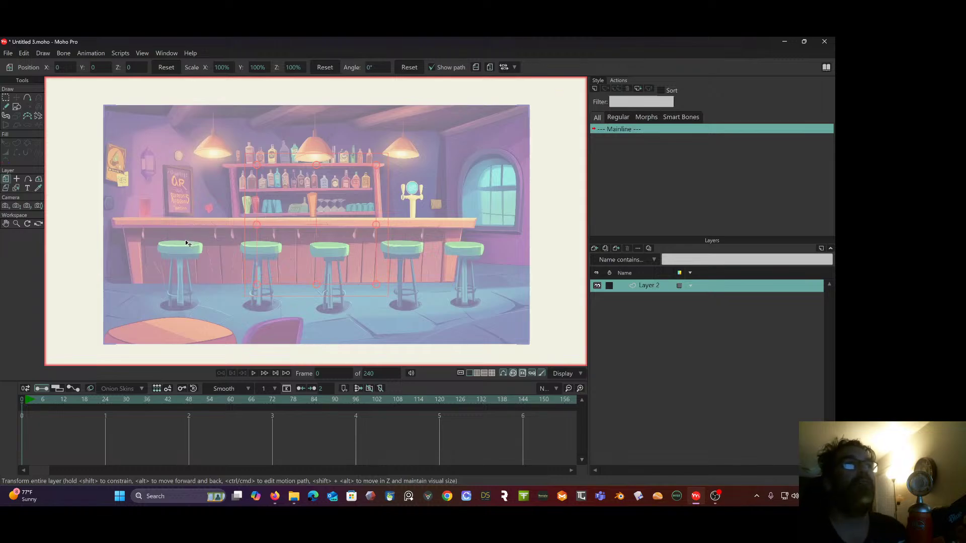
scroll(187, 243, "up", 3)
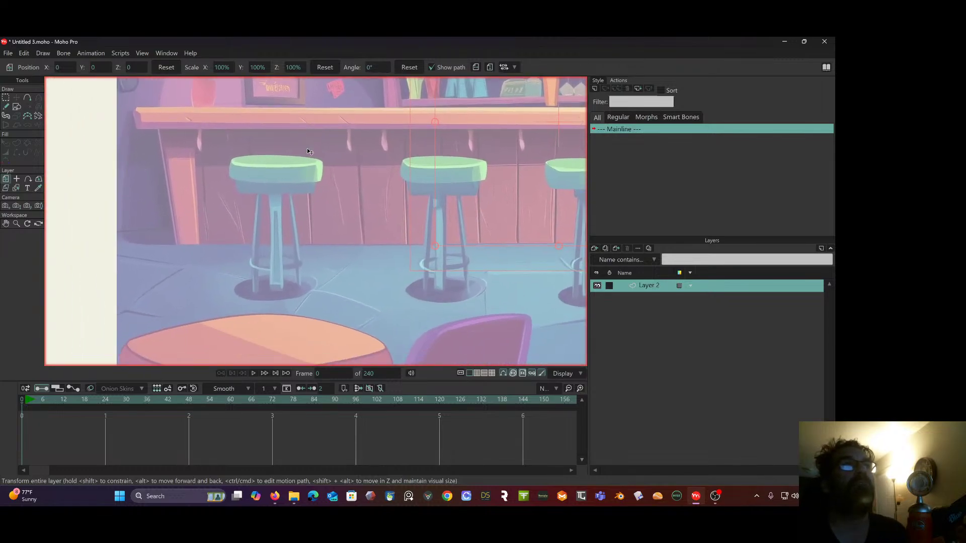
scroll(308, 152, "up", 4)
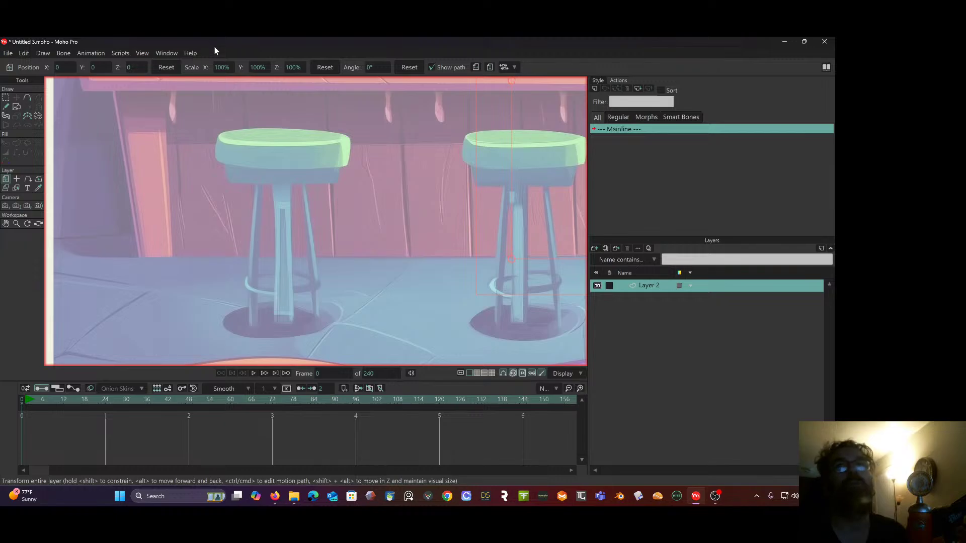
left_click(16, 108)
left_click(26, 99)
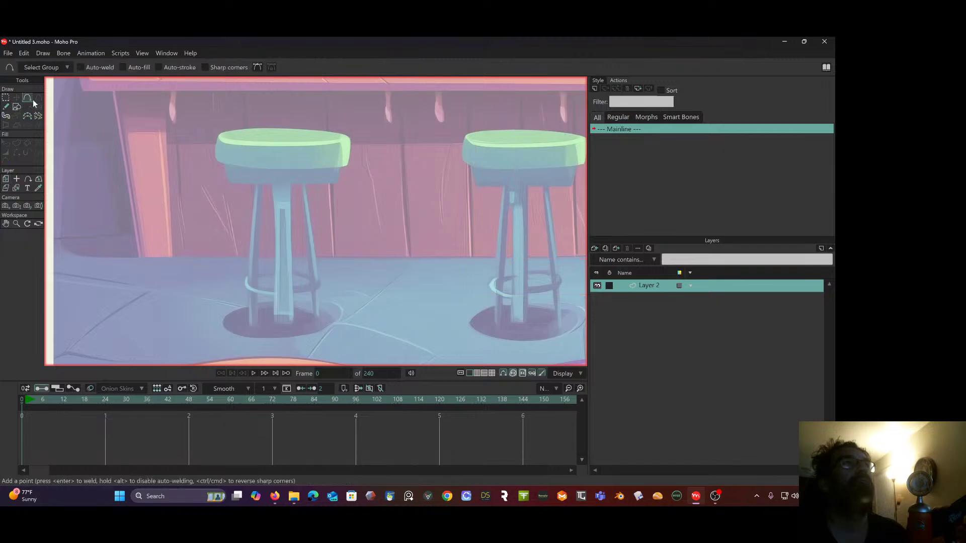
scroll(139, 103, "up", 2)
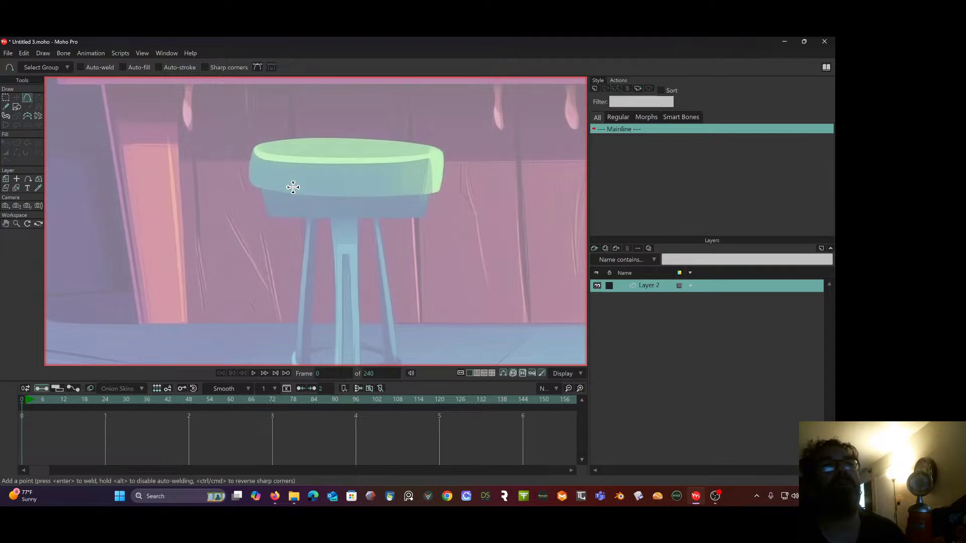
scroll(293, 187, "down", 3)
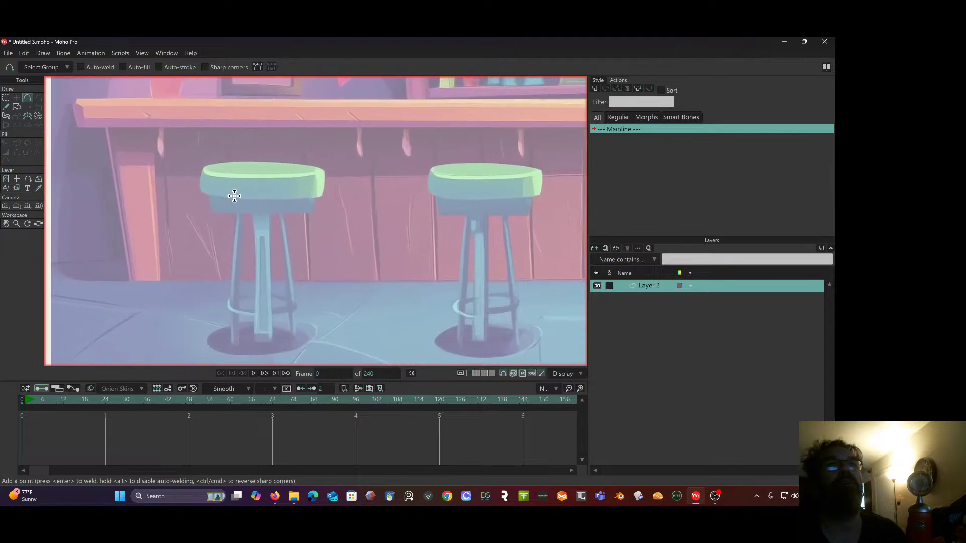
scroll(234, 196, "up", 4)
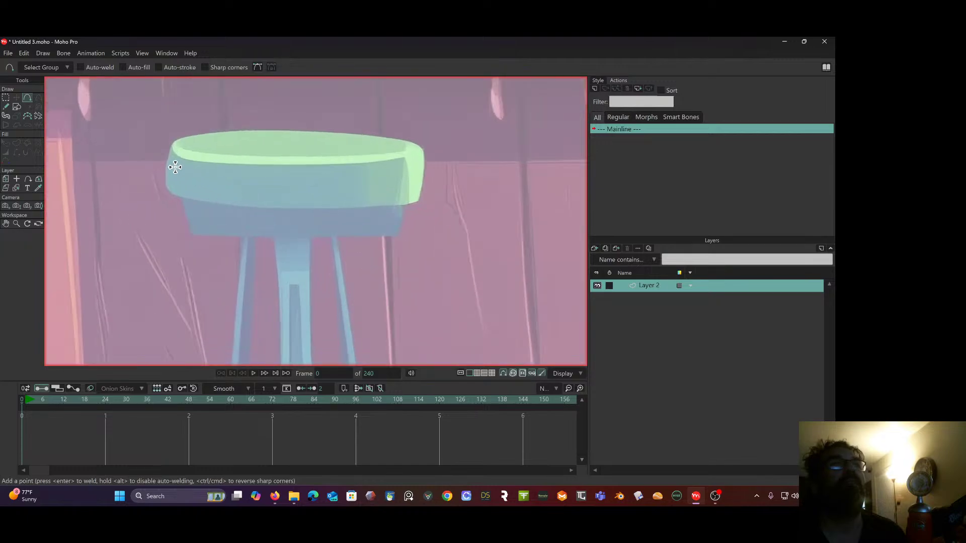
mouse_move(170, 142)
left_mouse_down()
mouse_move(168, 195)
mouse_move(254, 207)
mouse_move(417, 201)
mouse_move(425, 153)
mouse_move(331, 128)
mouse_move(171, 142)
left_mouse_up()
Fit the points around the seat cushion outline to the tracing image with the Transform Points tool.
left_click(17, 98)
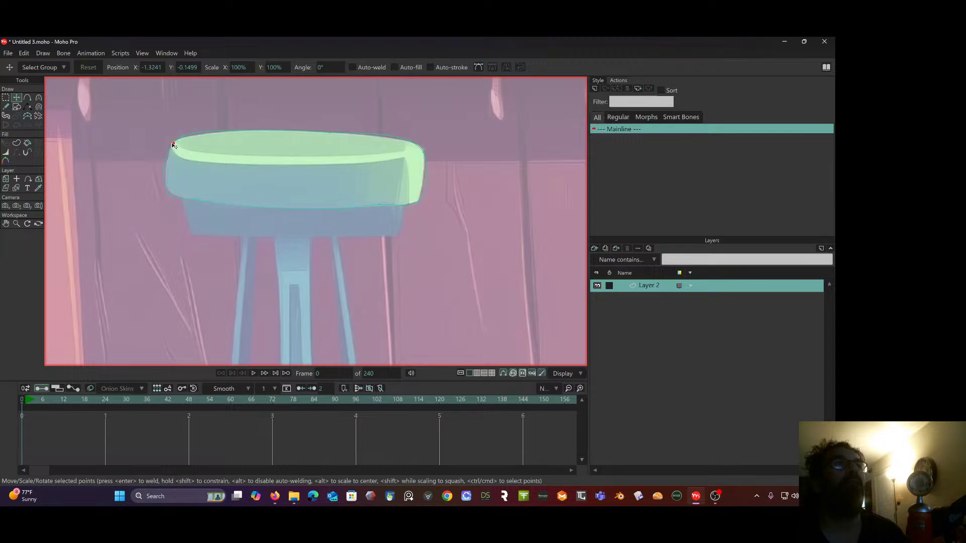
left_click_drag(164, 168, 171, 220)
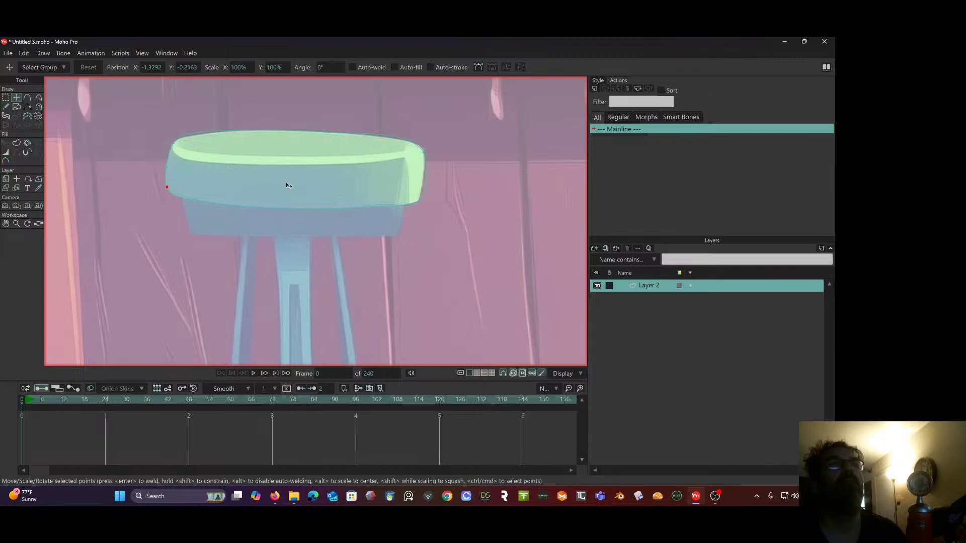
left_click(380, 207)
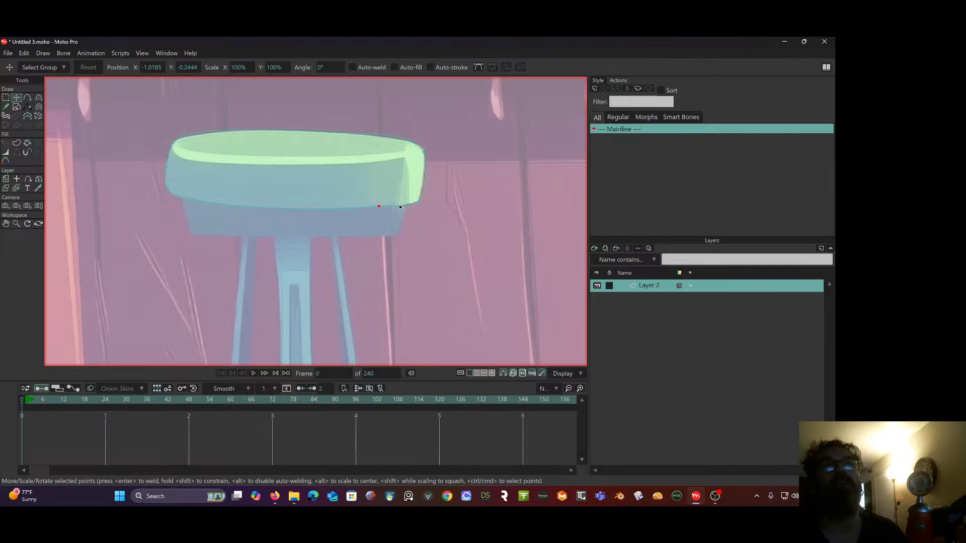
left_click(424, 150)
left_click(396, 140)
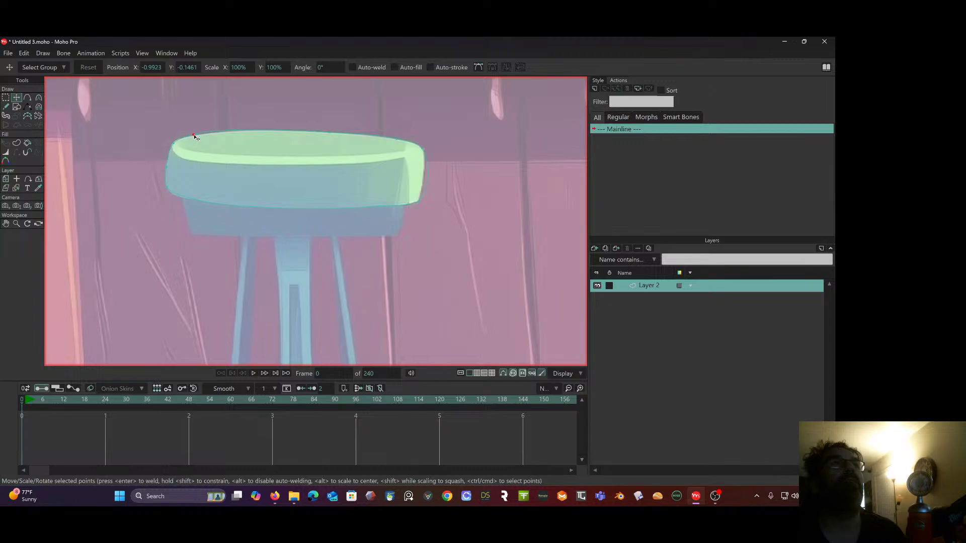
Add an extra point on the right edge of the seat cushion outline.
scroll(193, 135, "up", 2)
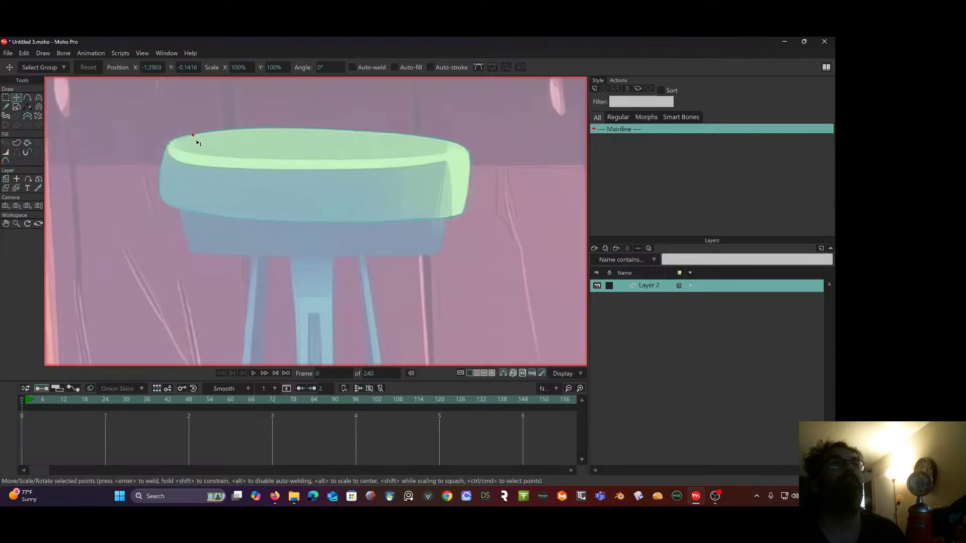
left_click(27, 97)
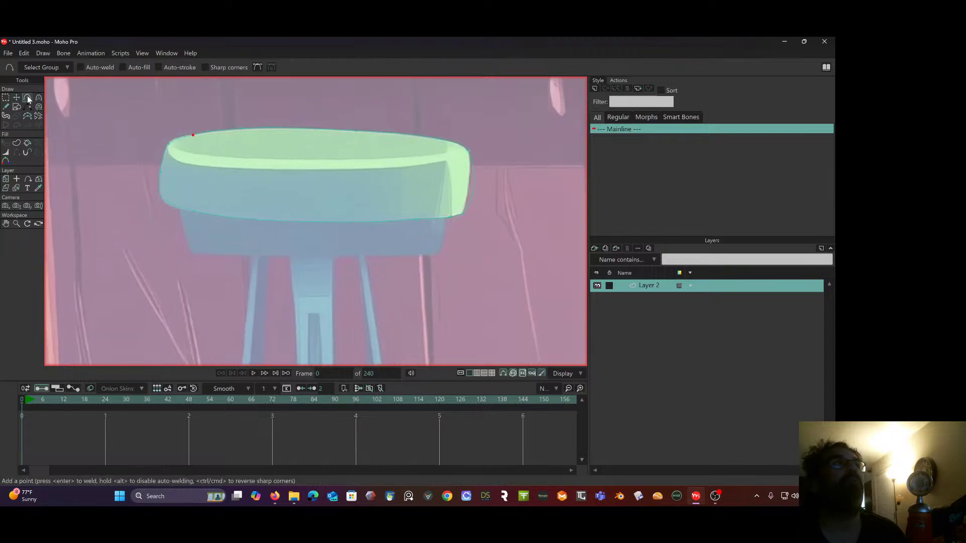
left_click(467, 187)
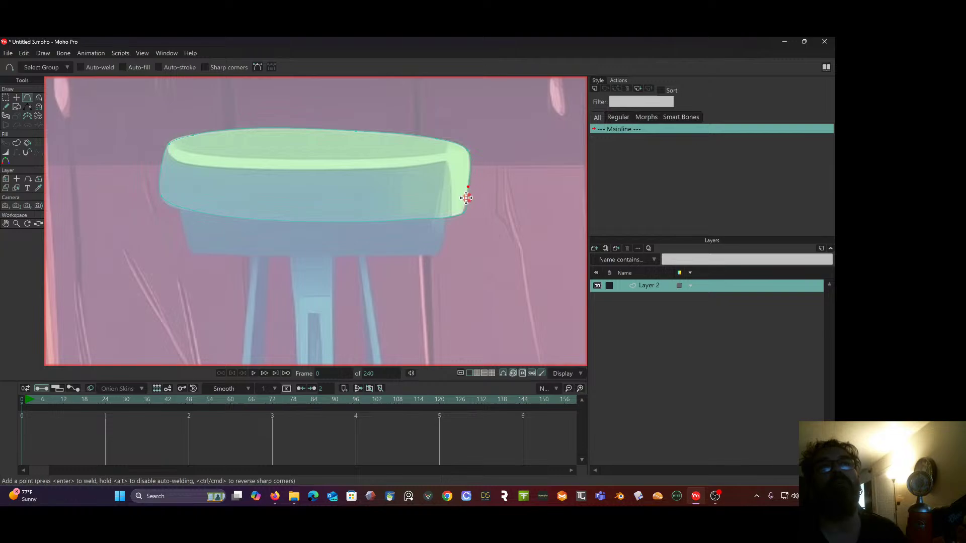
Adjust the curve at the right edge, upper right and upper left of the seat outline with the Curvature tool.
left_click(40, 104)
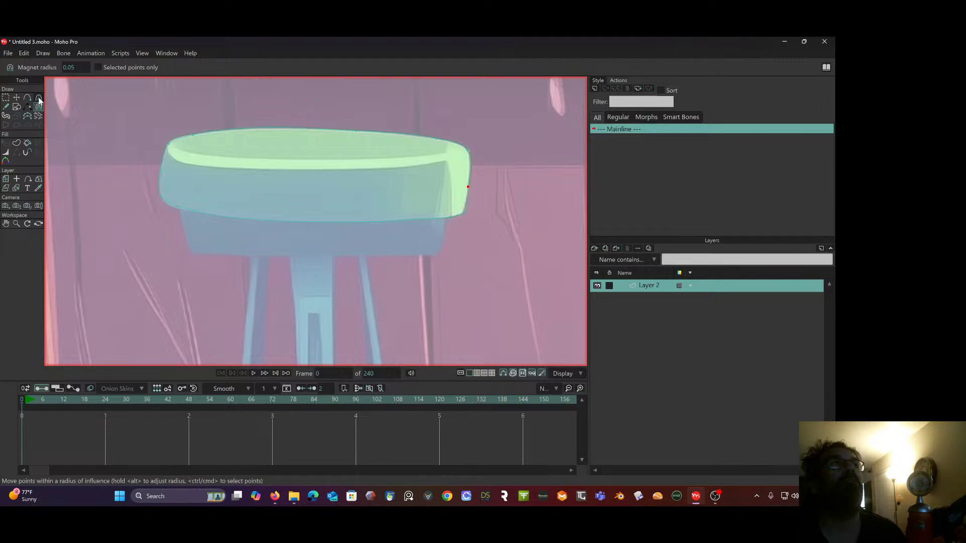
left_click(38, 98)
scroll(496, 215, "up", 1)
scroll(496, 215, "up", 1)
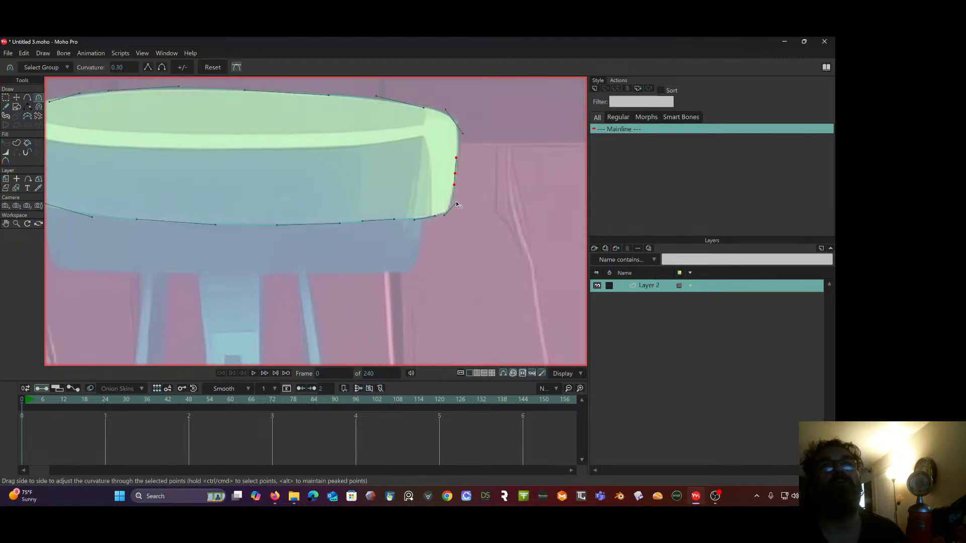
left_click(453, 202, "ctrl")
left_click_drag(417, 138, 489, 169)
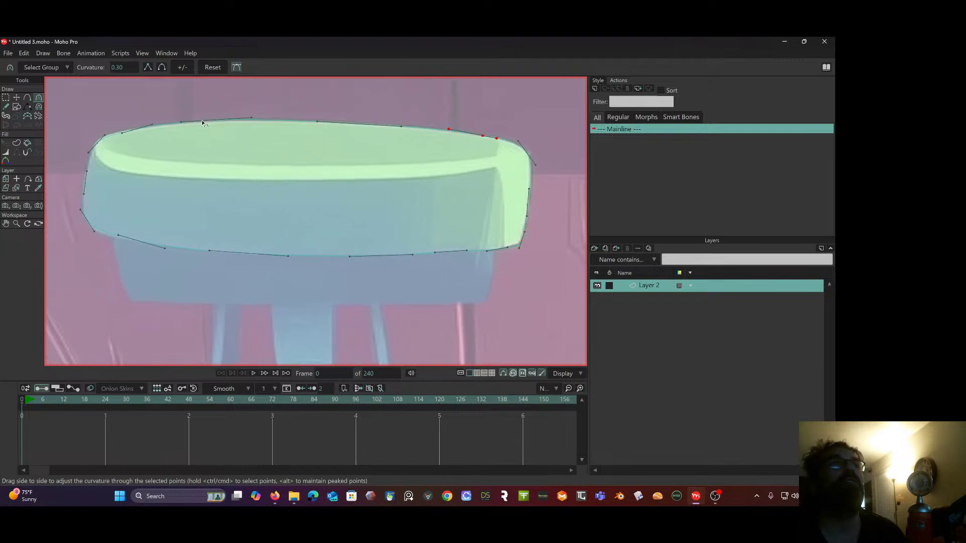
left_click_drag(123, 134, 121, 133)
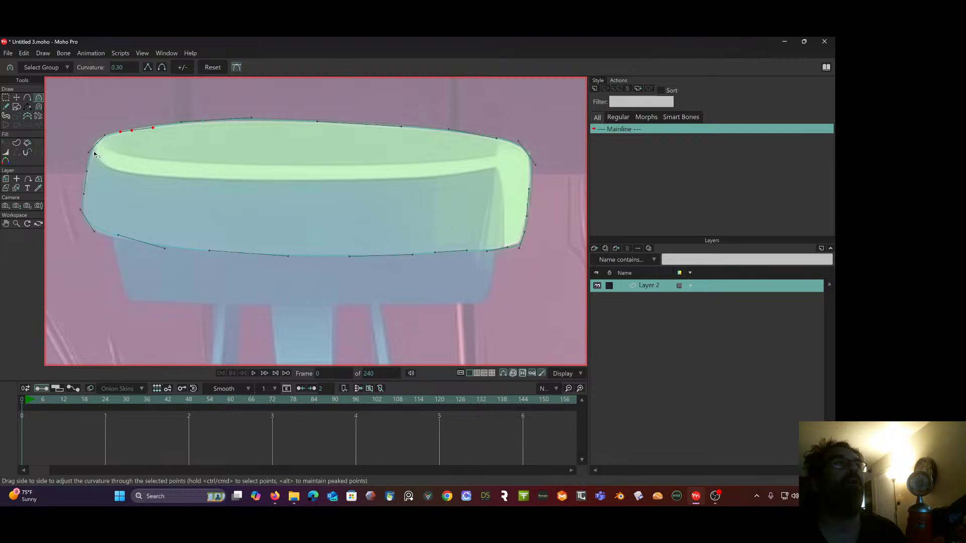
left_click(16, 98)
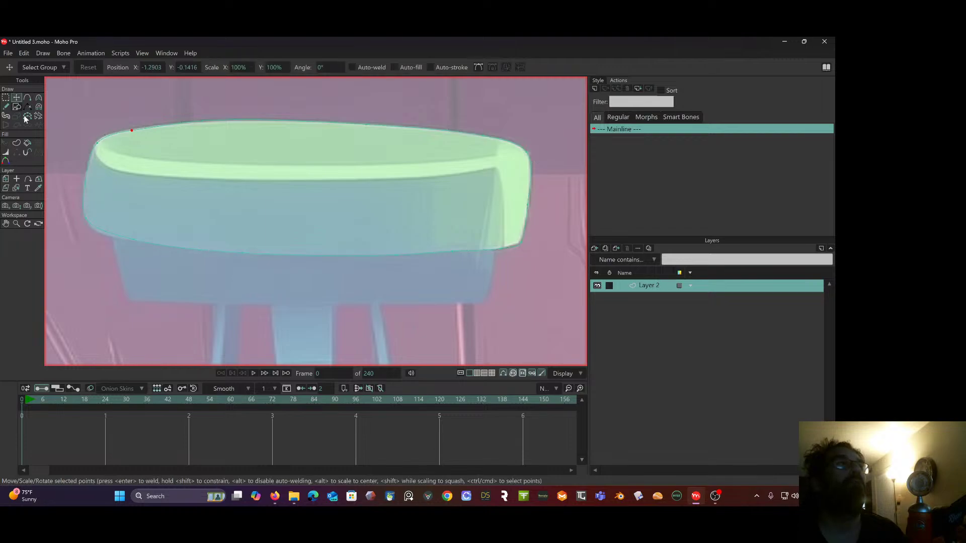
Nudge the lower-left point of the seat cushion outline into place and create a fill-only shape from the whole outline.
left_click_drag(89, 224, 91, 226)
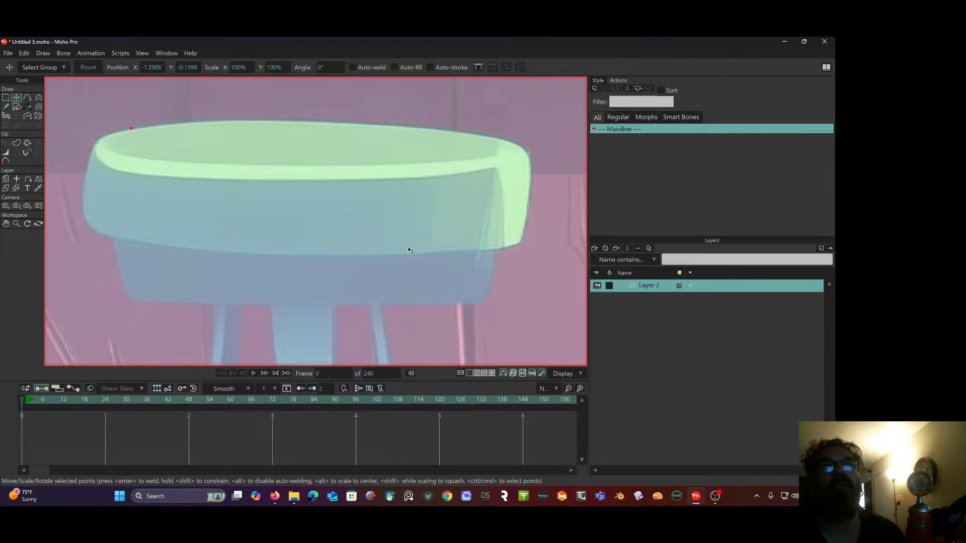
scroll(408, 250, "down", 2)
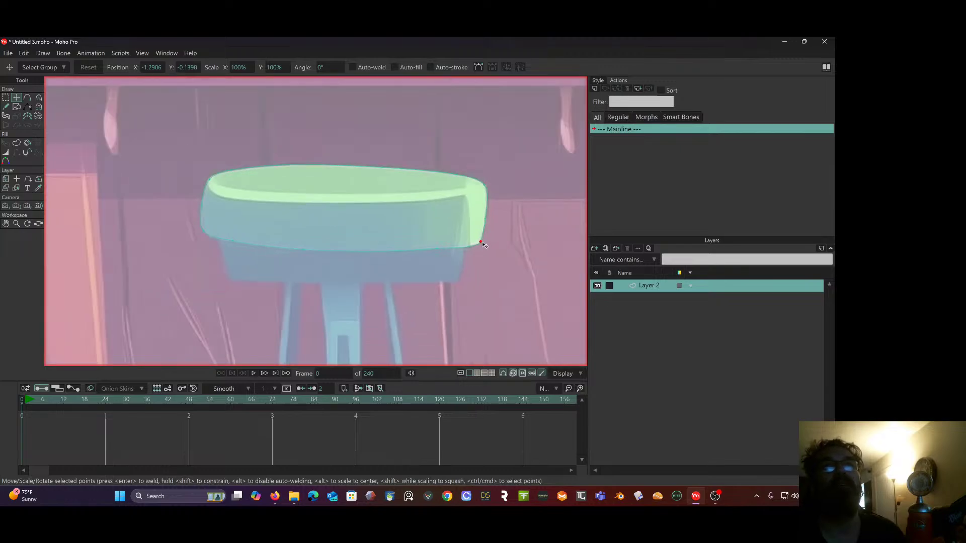
left_click(16, 143)
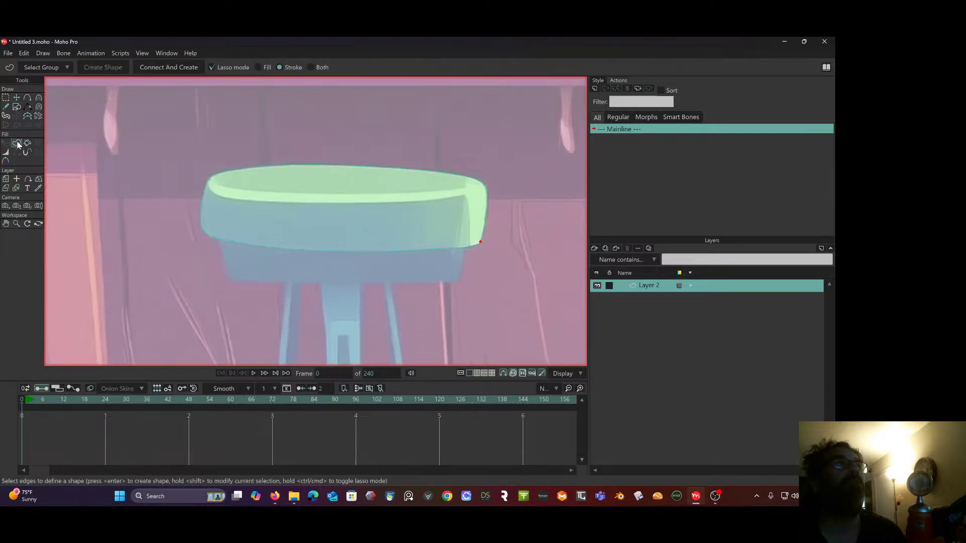
left_click(285, 215)
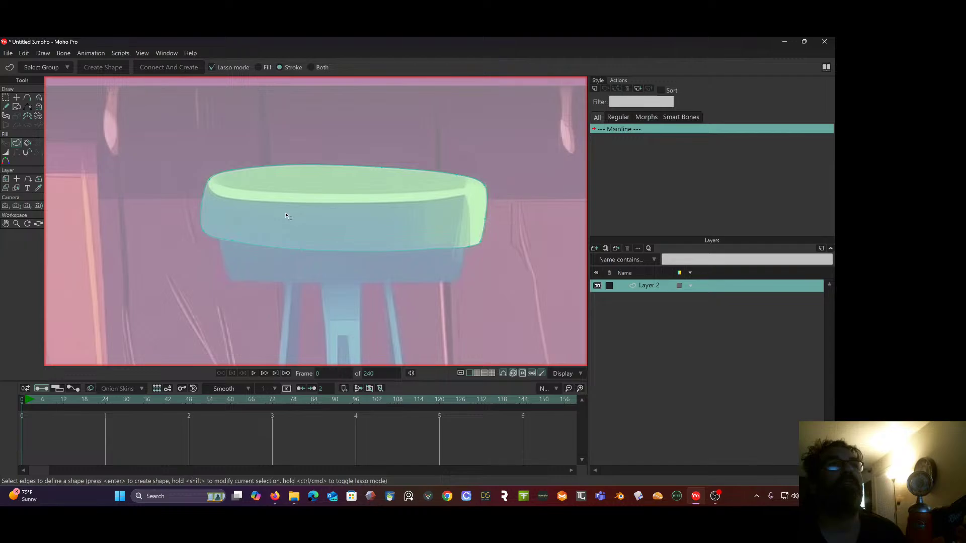
left_click(235, 243)
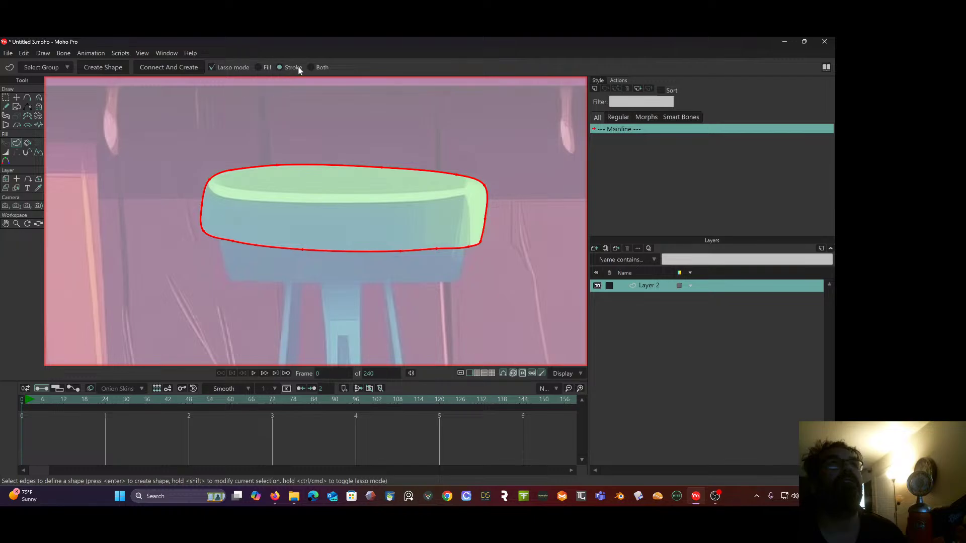
left_click(260, 67)
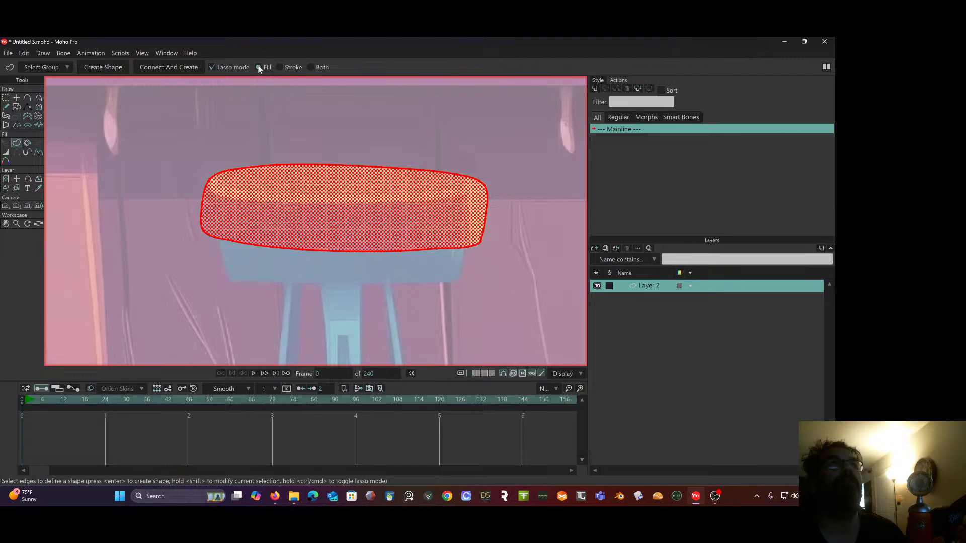
left_click(104, 68)
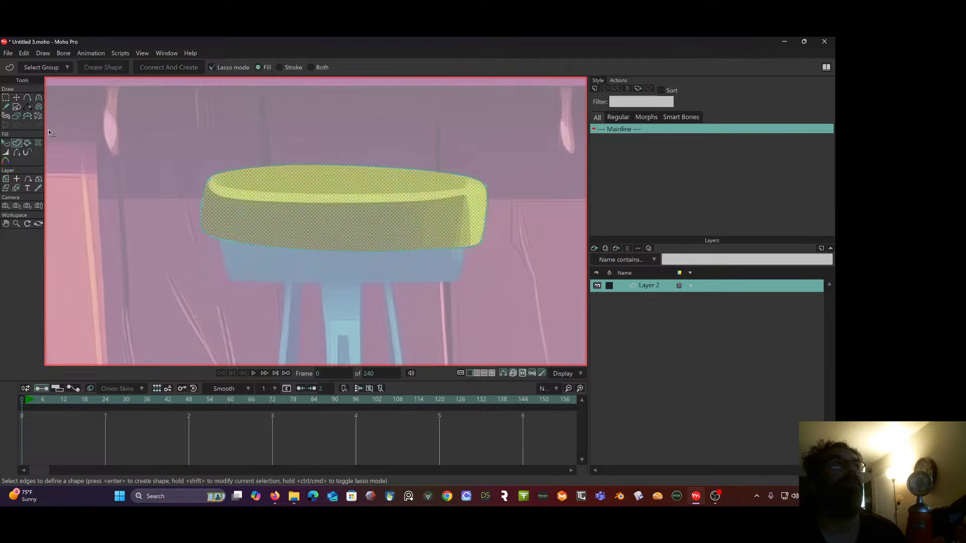
Import bar 1.png from the file browser into the project as an image layer.
left_click(6, 145)
scroll(244, 187, "down", 3)
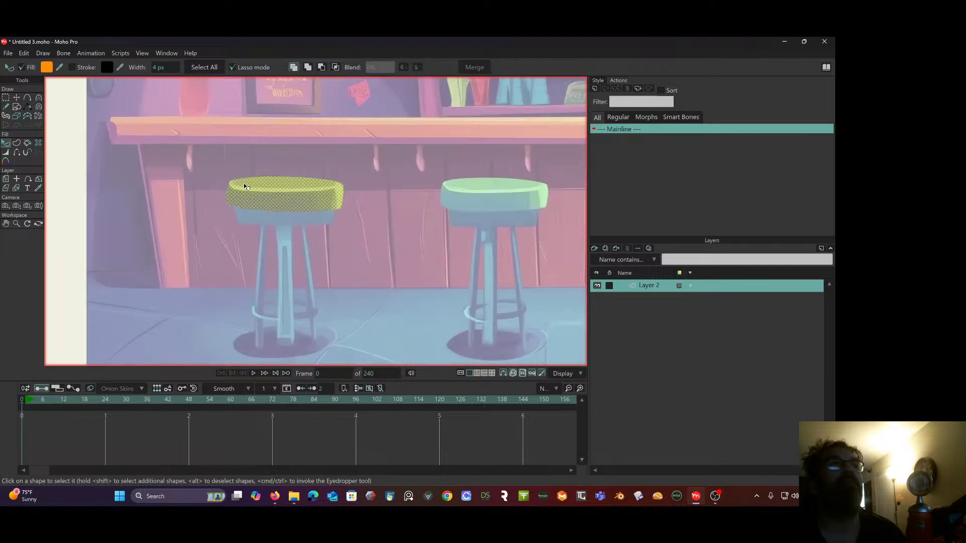
scroll(237, 179, "down", 2)
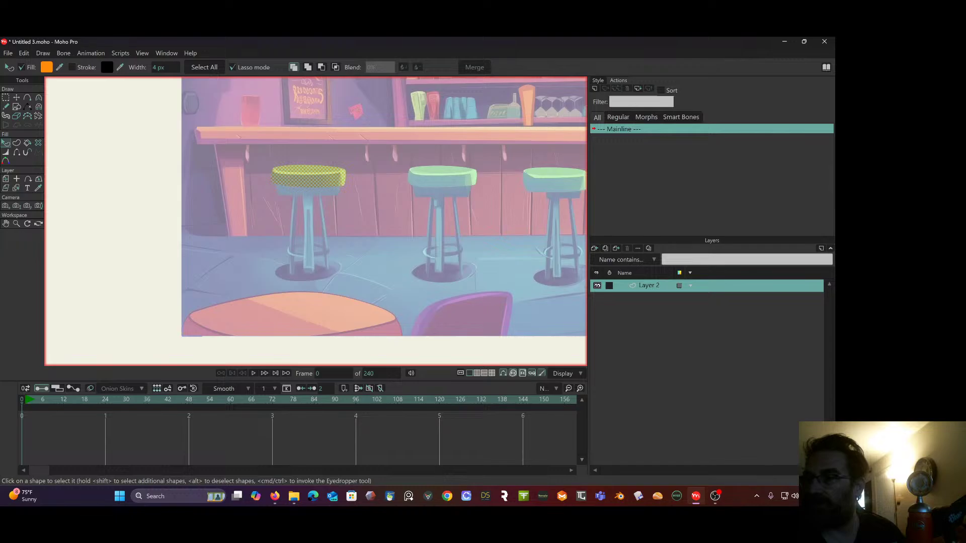
key("alt+Tab")
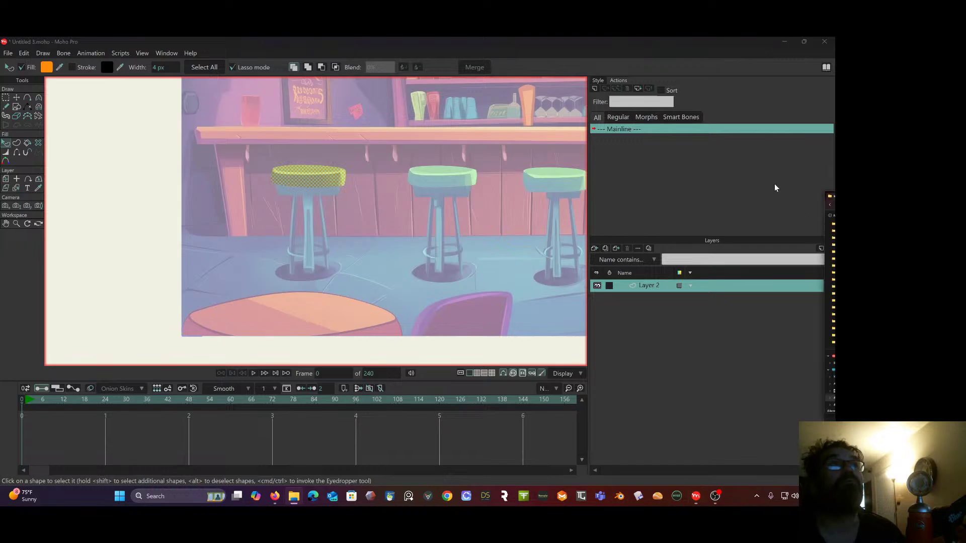
left_click(232, 234)
Move the bar 1.png layer left of the tracing image, to about X -6.19 and Y 0.70, as a color reference.
left_click_drag(231, 234, 133, 179)
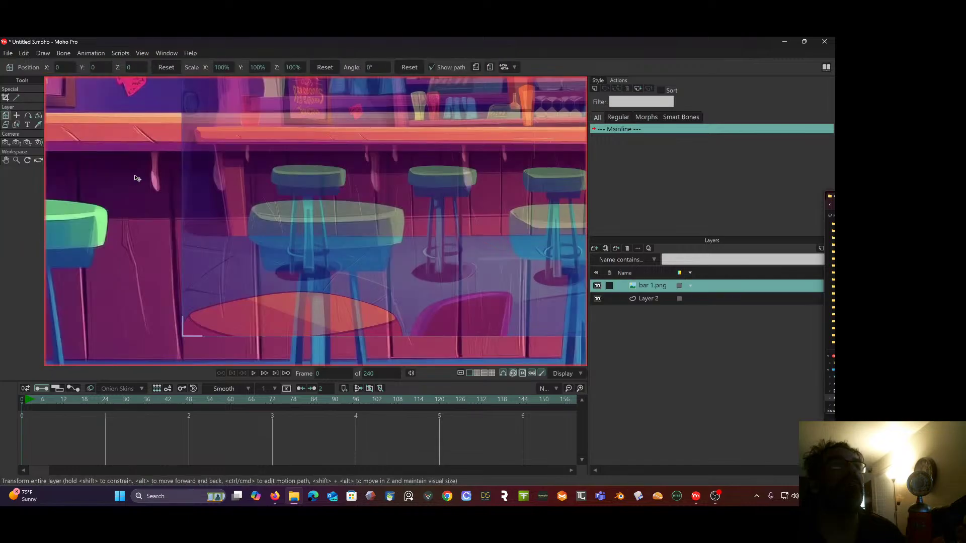
scroll(159, 180, "down", 2)
left_click_drag(189, 134, 56, 119)
scroll(118, 152, "up", 4)
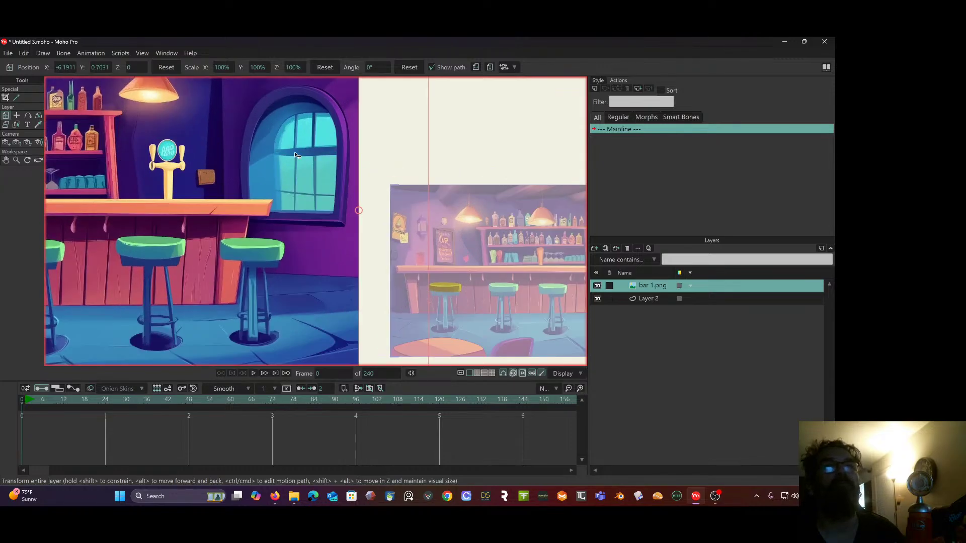
scroll(383, 174, "up", 2)
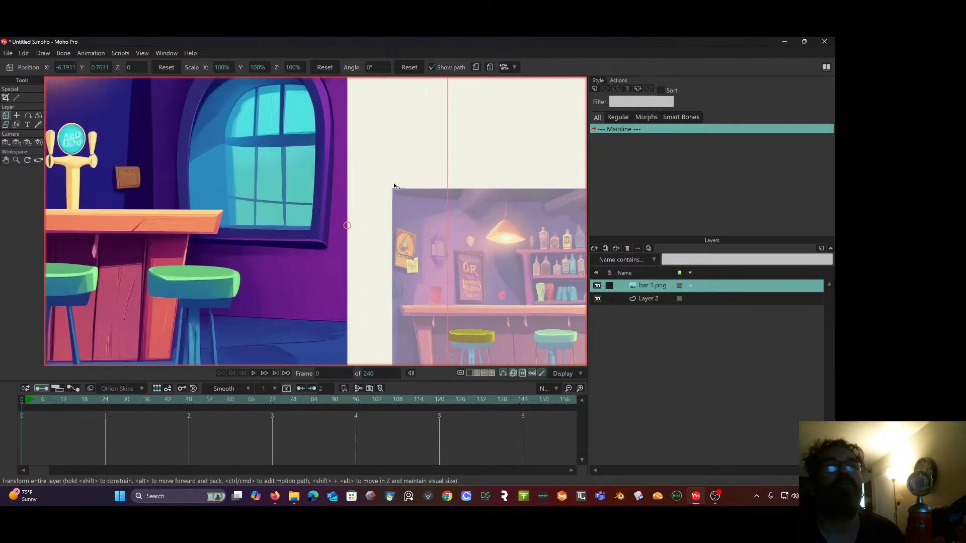
left_click_drag(395, 189, 325, 81)
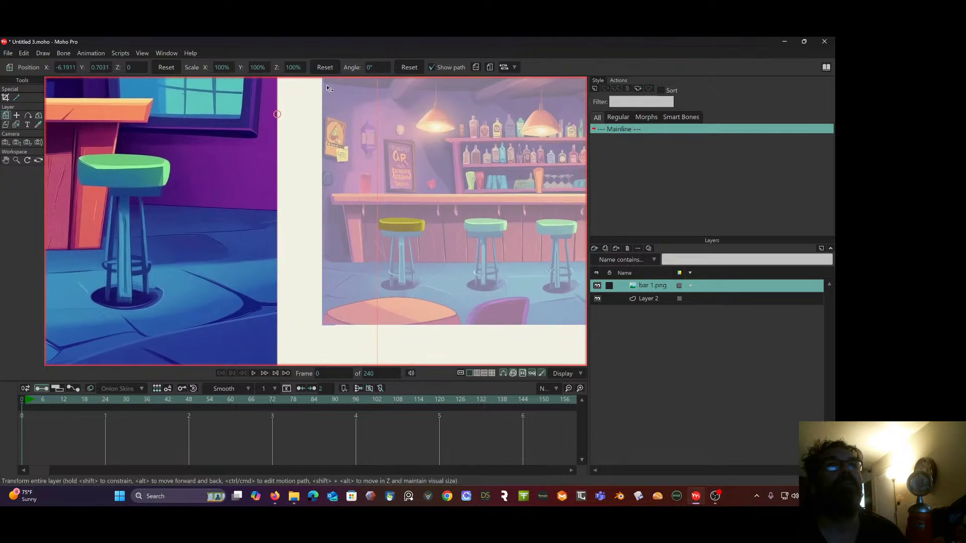
scroll(406, 251, "up", 2)
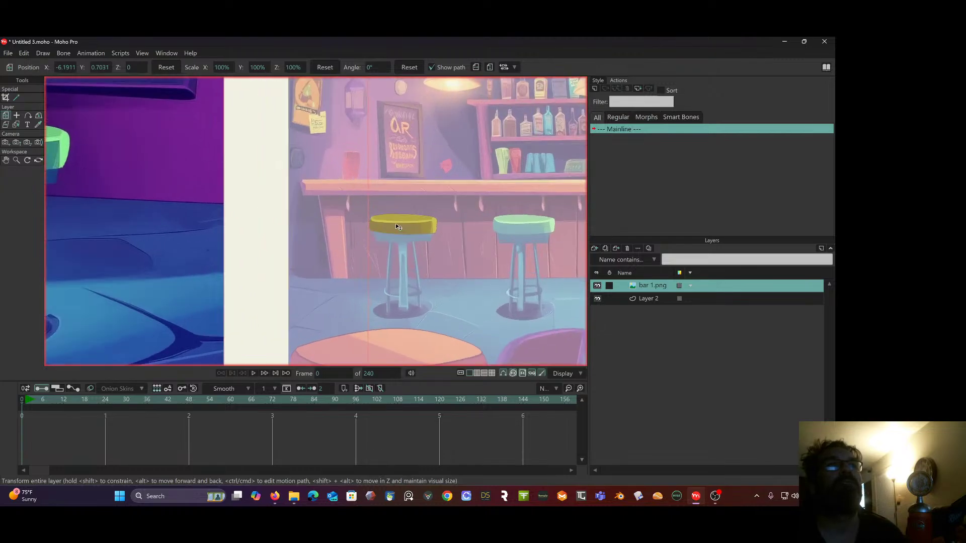
scroll(383, 231, "down", 9)
scroll(373, 225, "up", 9)
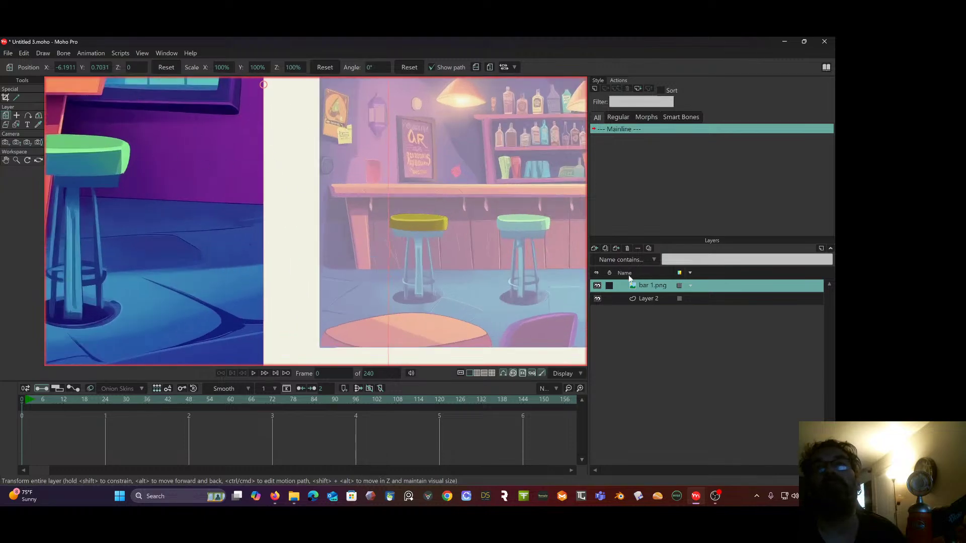
Move Layer 2 above the bar 1.png layer in the layer order.
left_click(662, 299)
left_click_drag(713, 297, 714, 283)
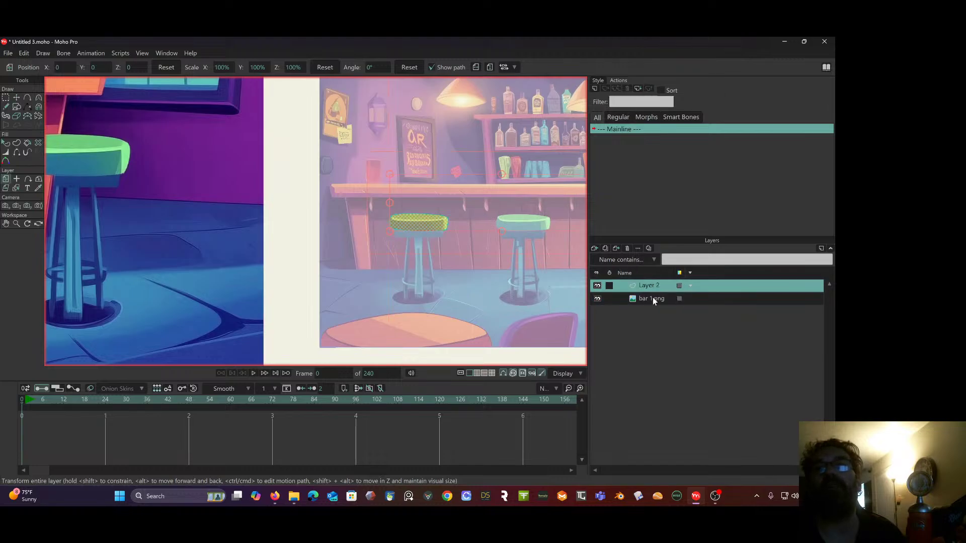
left_click(18, 99)
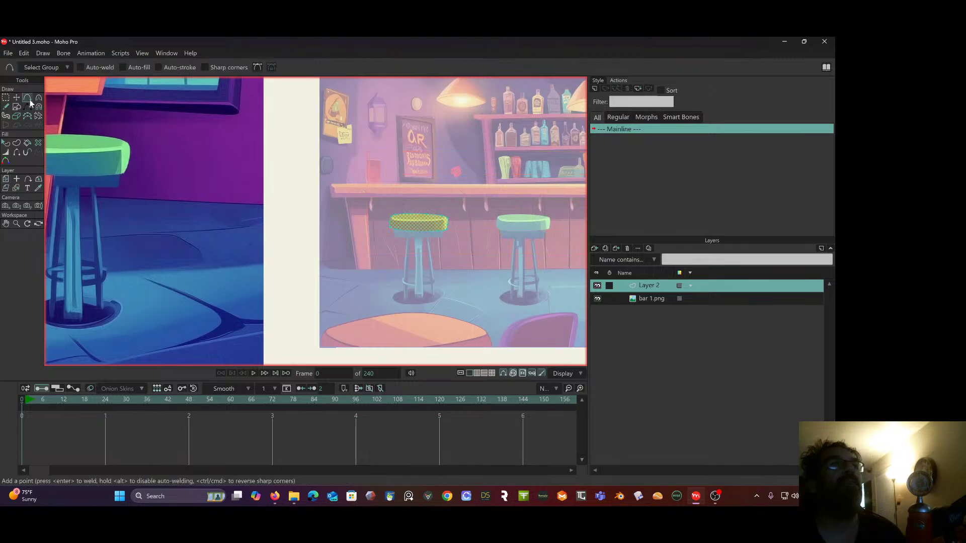
Set the seat cushion shape's fill to the green sampled from a stool seat in the bar 1.png image.
left_click(6, 145)
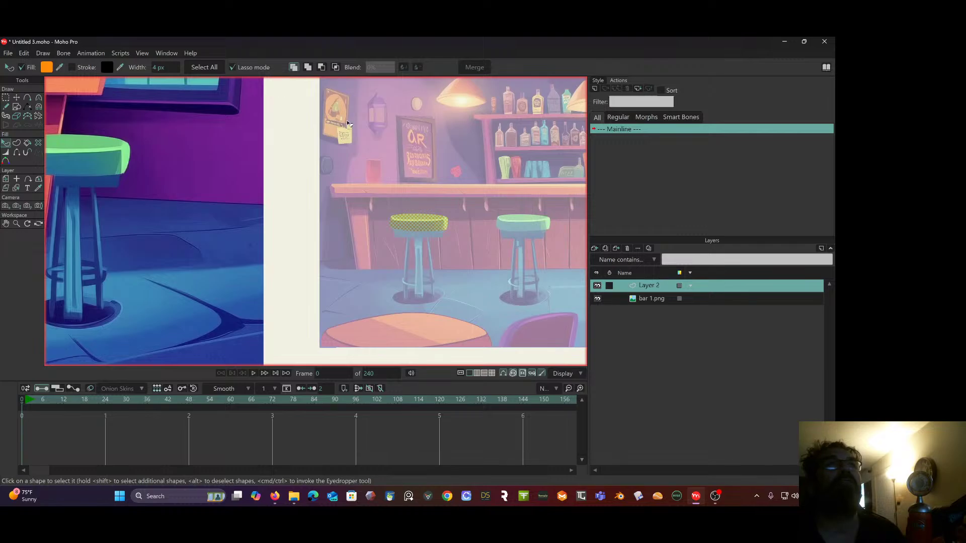
scroll(347, 121, "down", 2)
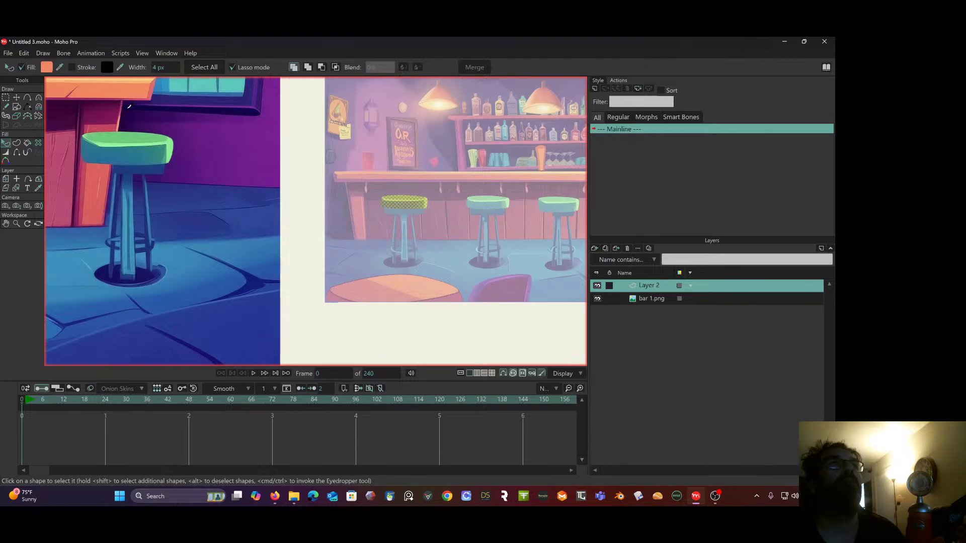
left_click(175, 140, "ctrl")
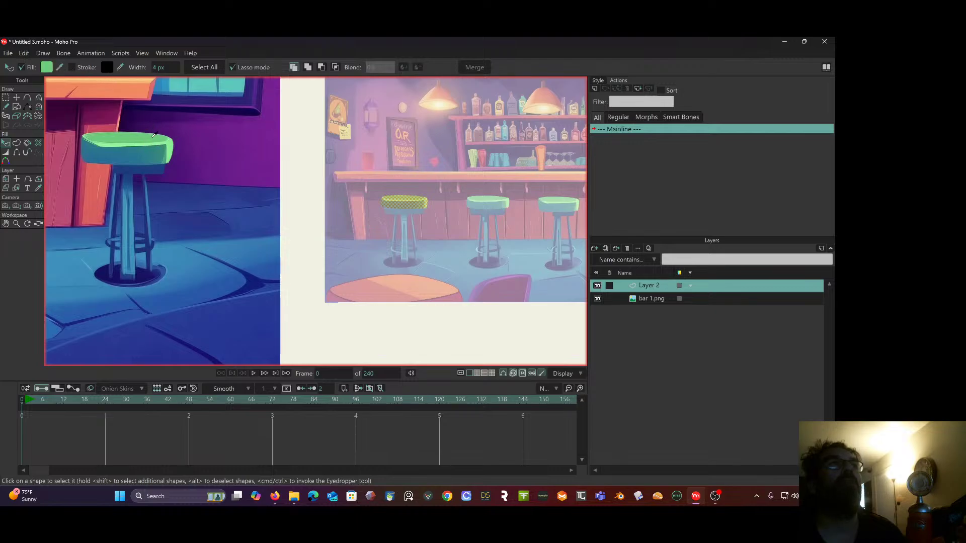
scroll(367, 189, "up", 5)
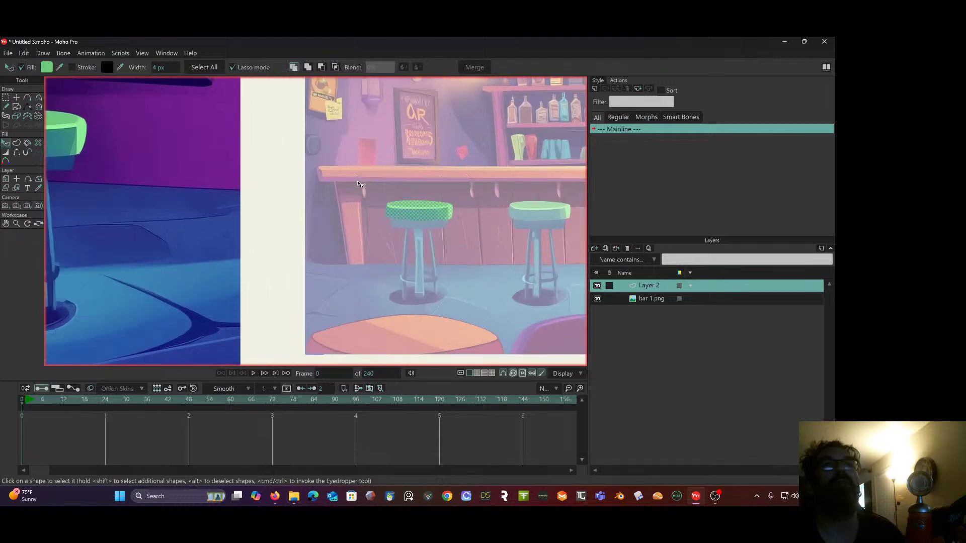
scroll(362, 184, "down", 6)
scroll(401, 200, "up", 6)
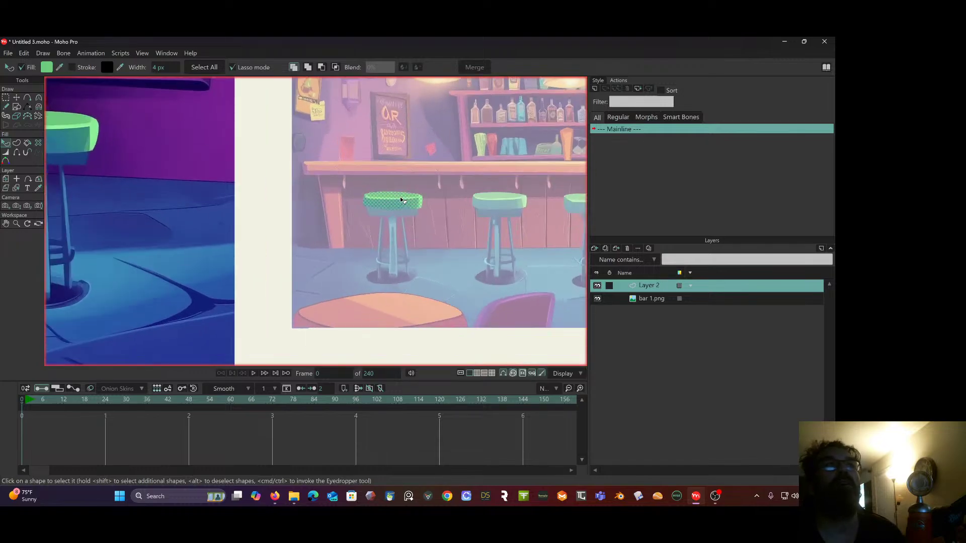
Deselect the cushion shape and trace the outline of the band beneath the leftmost stool's cushion with the Add Point tool.
left_click(5, 98)
scroll(220, 161, "down", 3)
left_click_drag(219, 161, 141, 158)
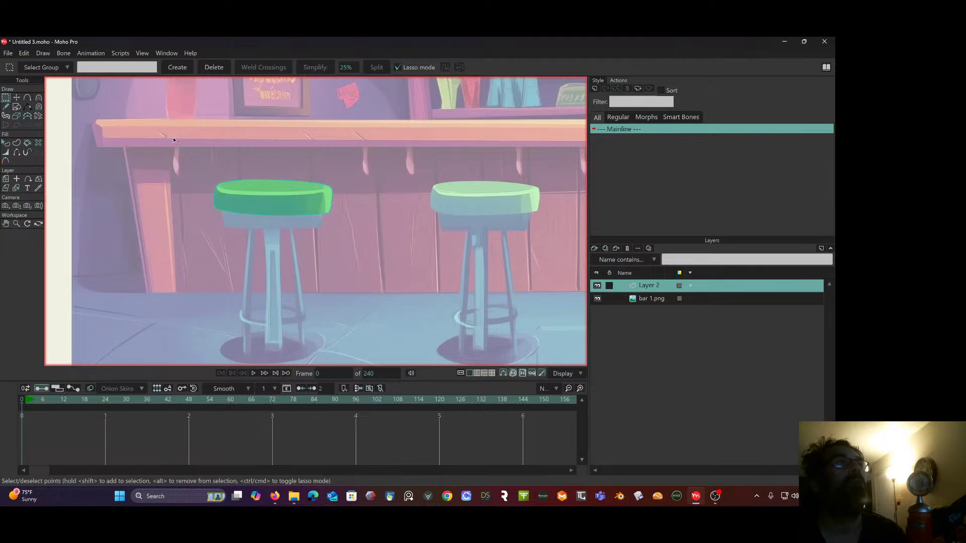
left_click(27, 97)
scroll(215, 192, "up", 2)
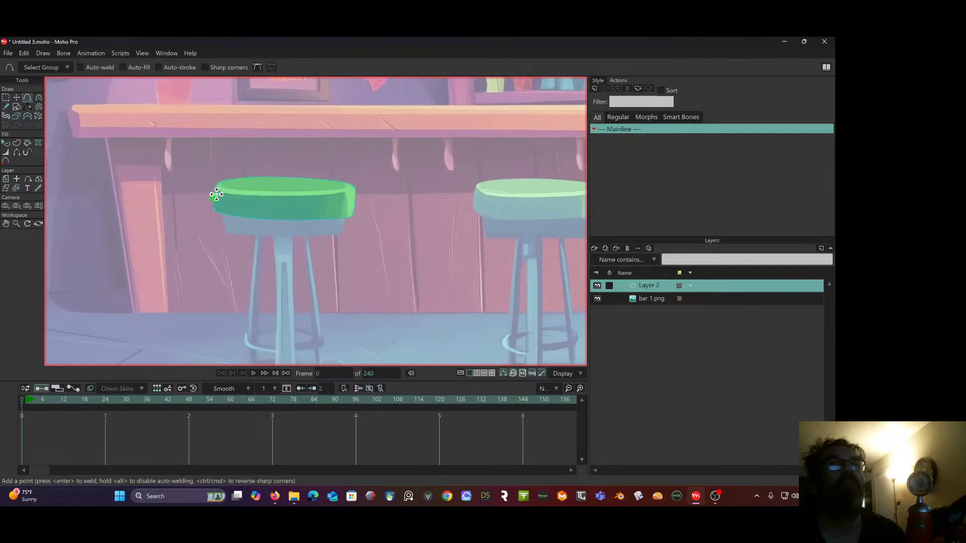
left_click_drag(216, 192, 231, 107)
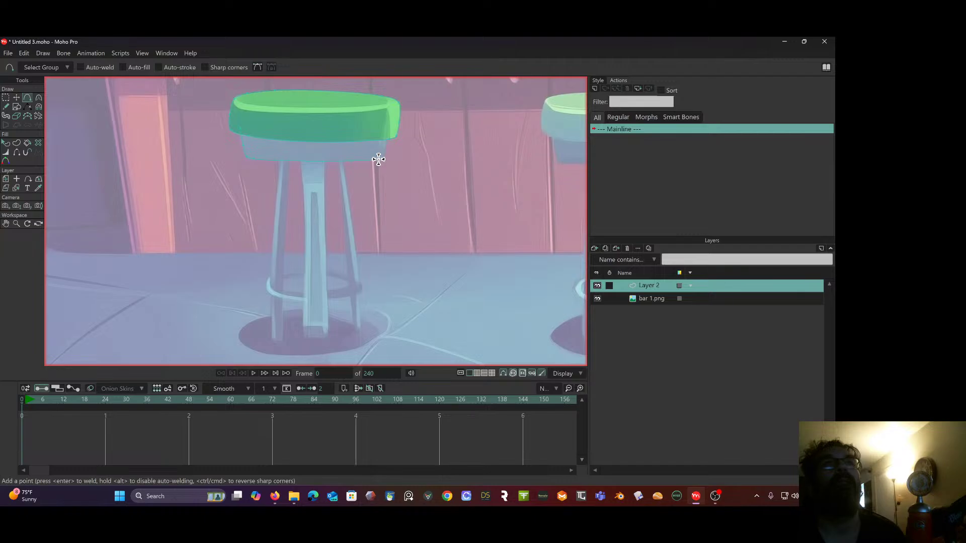
scroll(379, 158, "up", 2)
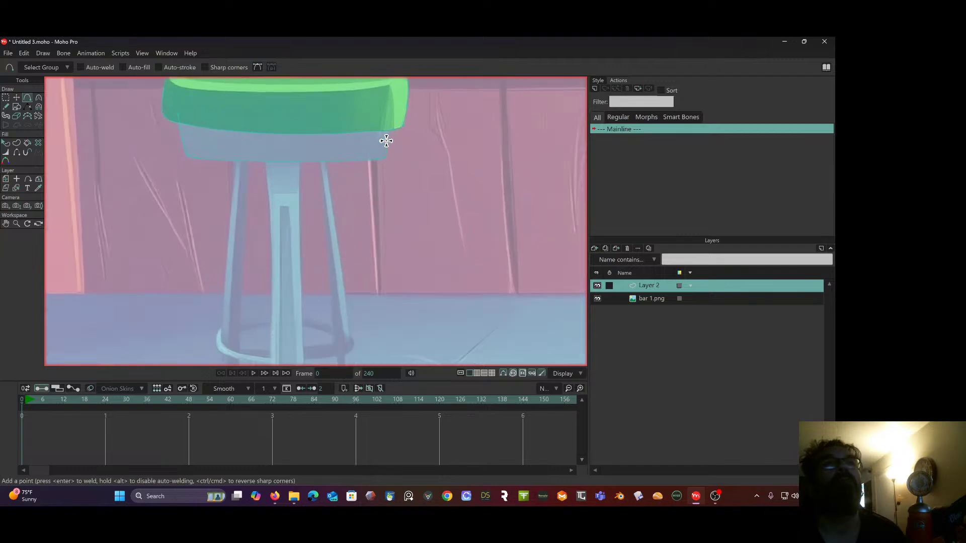
left_click(387, 122)
left_click(350, 118)
left_click(257, 118)
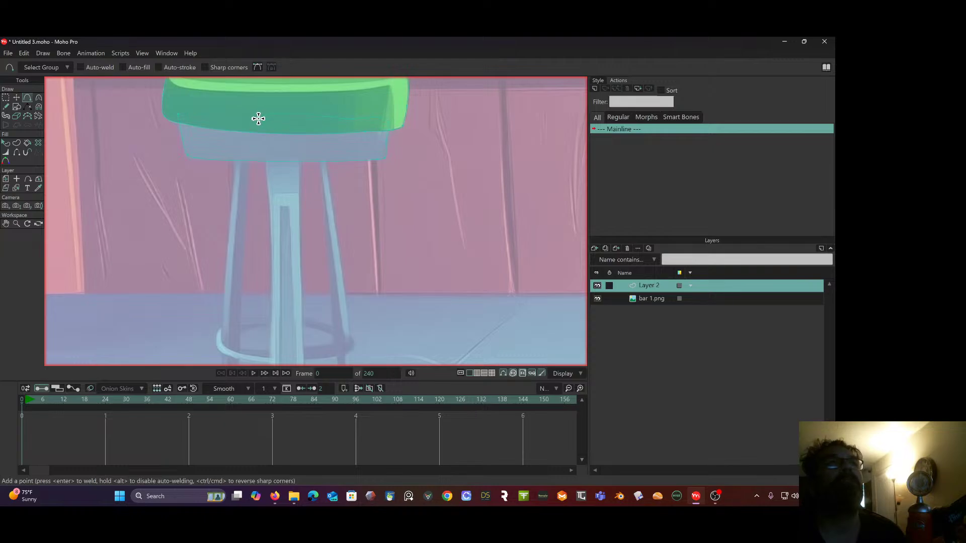
left_click(183, 112)
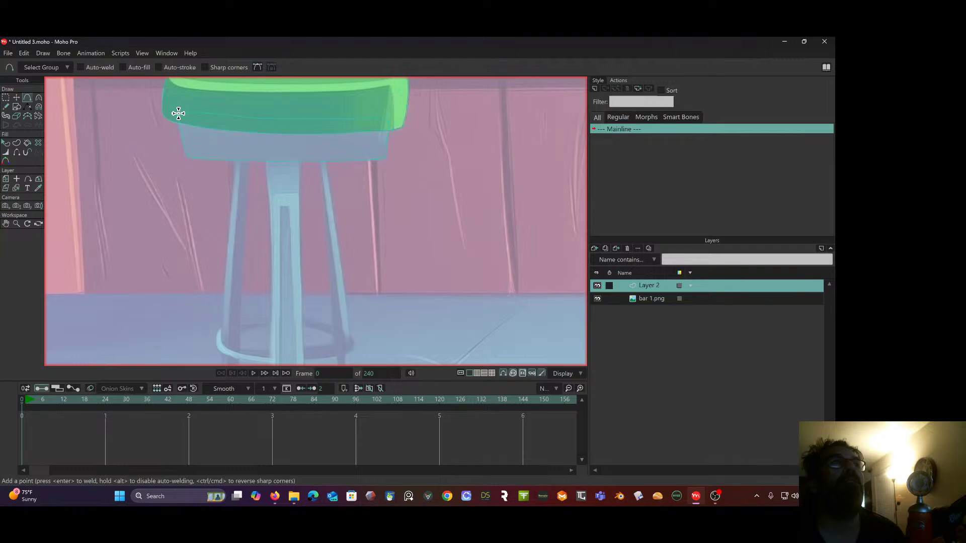
left_click(38, 97)
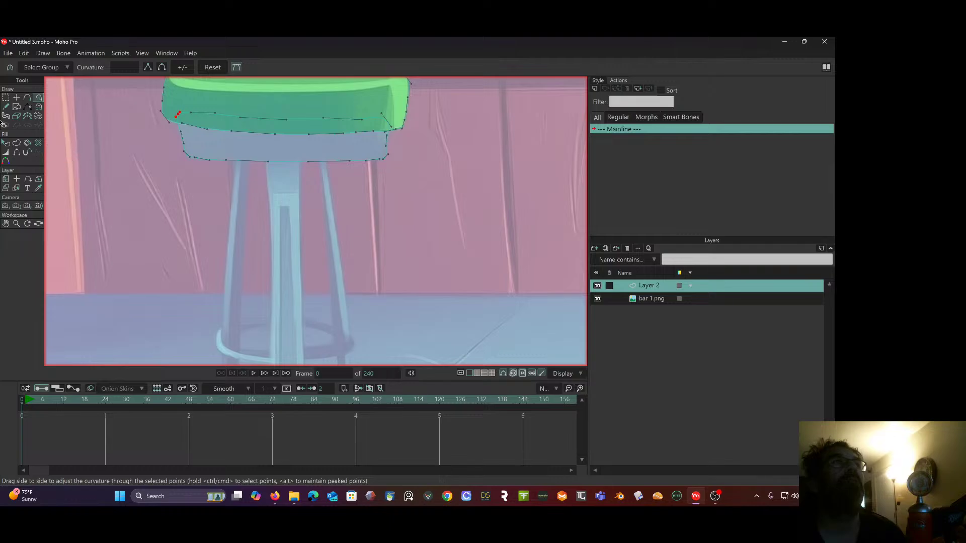
left_click(17, 98)
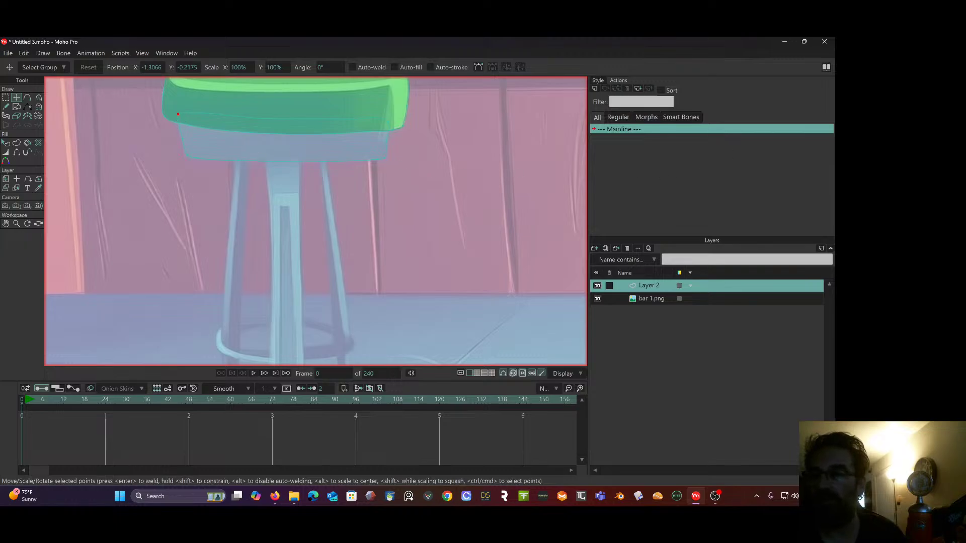
key("alt+Tab")
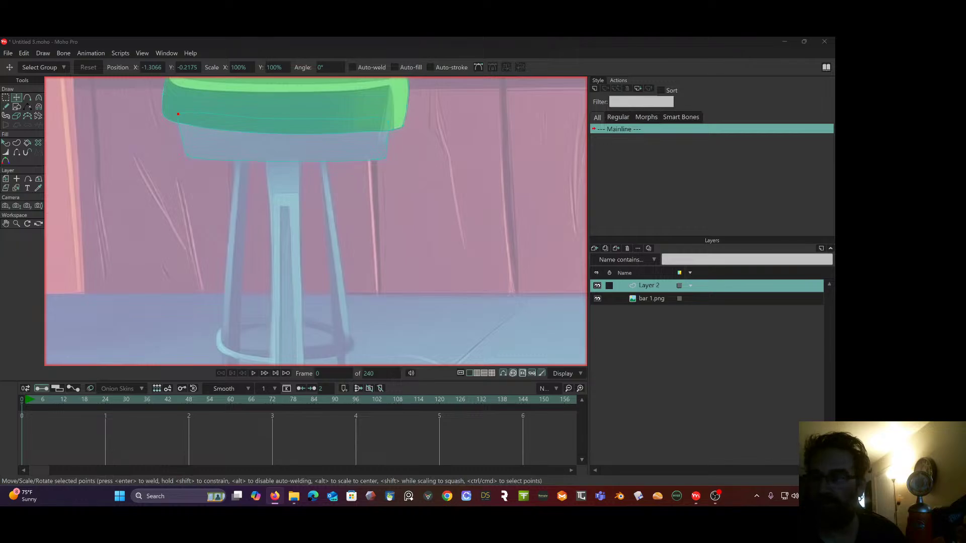
key("alt+Tab")
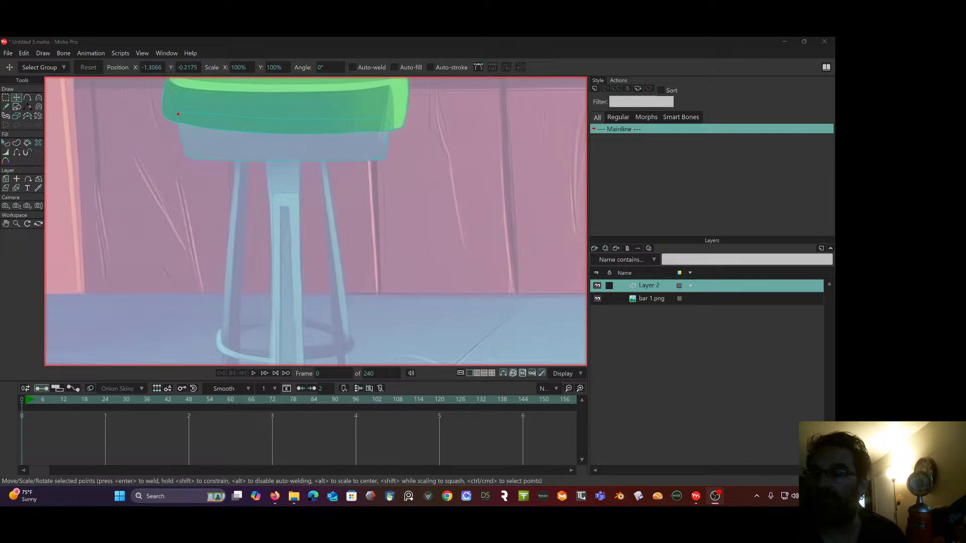
key("alt+Tab")
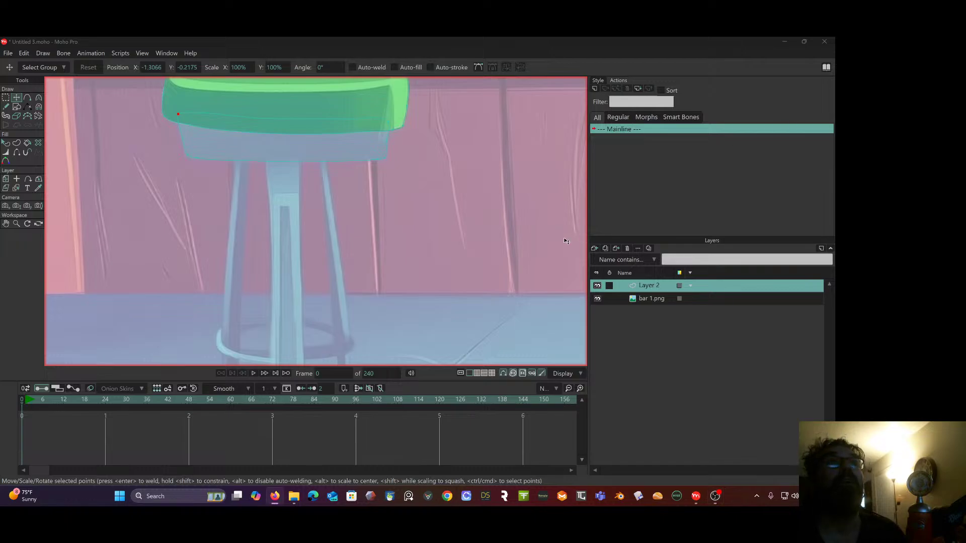
scroll(287, 242, "down", 3)
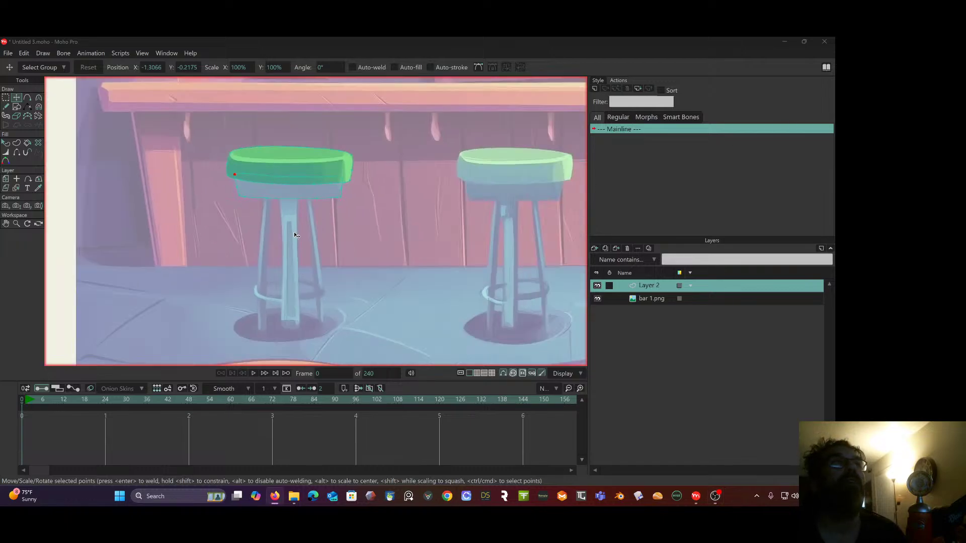
Create a filled shape from the traced outline of the band beneath the leftmost stool's cushion.
scroll(233, 209, "down", 6)
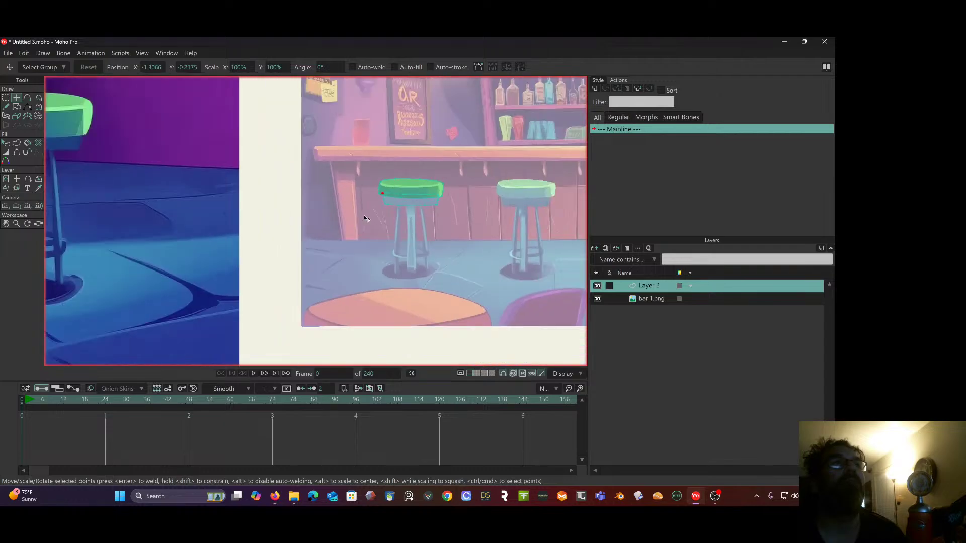
left_click_drag(395, 223, 352, 235)
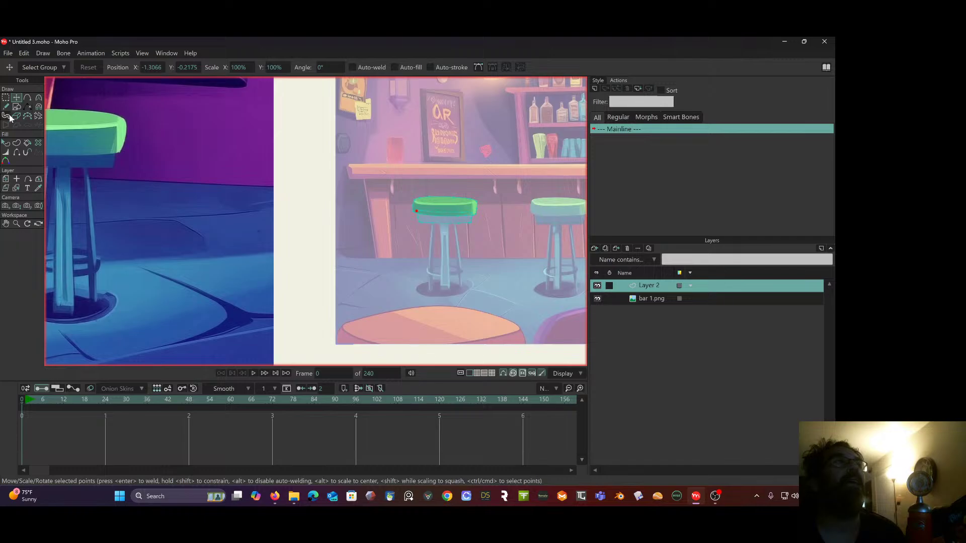
left_click(17, 144)
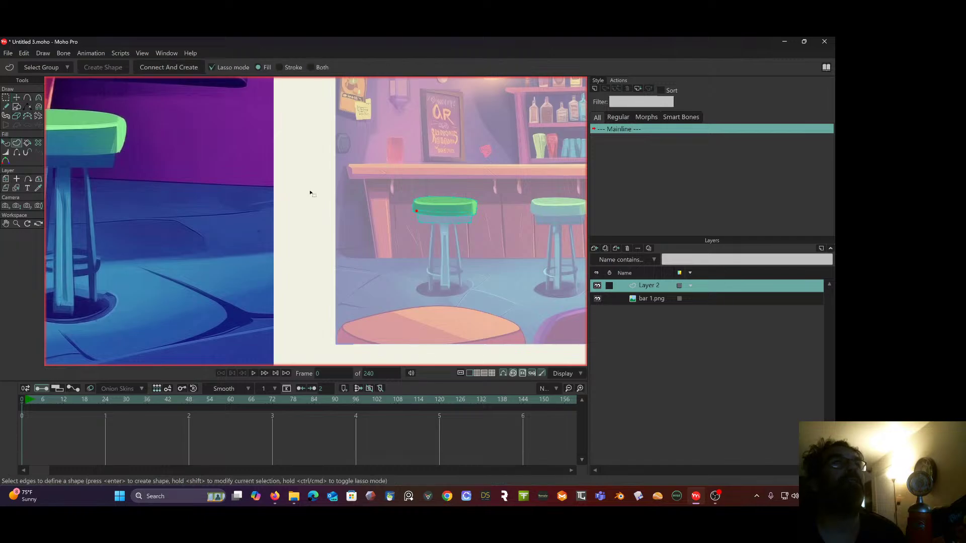
left_click(427, 222)
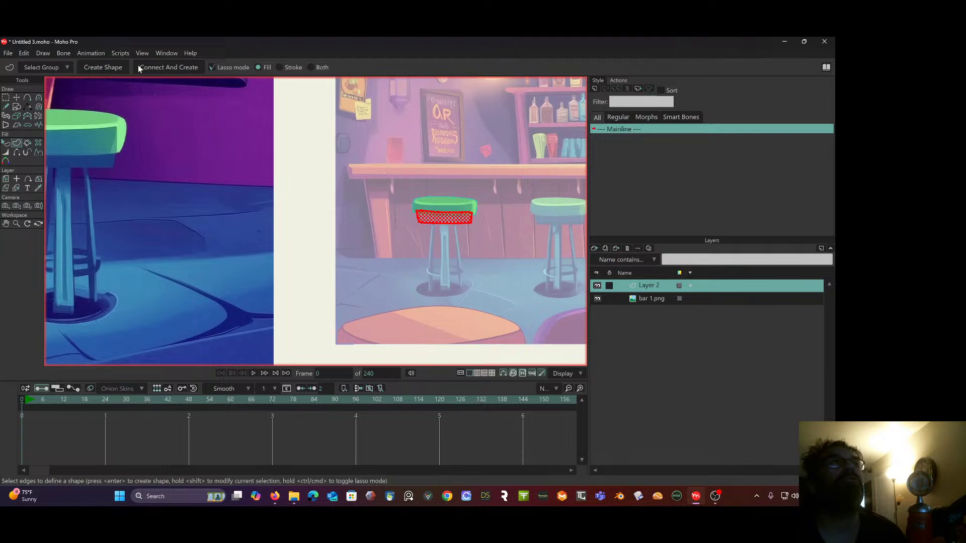
left_click(105, 67)
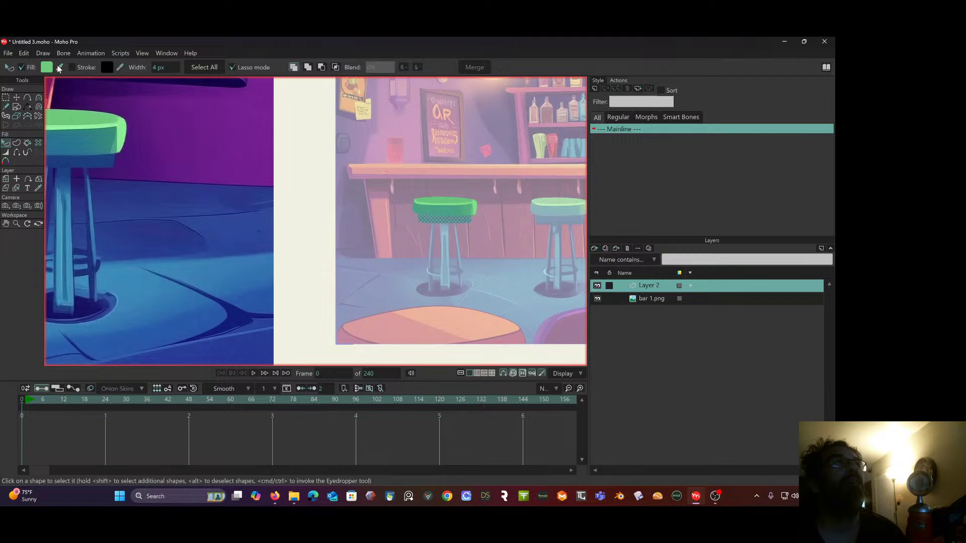
Set the band shape's fill to the dark blue sampled from the stool in the bar 1.png image, and deselect the shape.
left_click(76, 133, "ctrl")
left_click(91, 157, "ctrl")
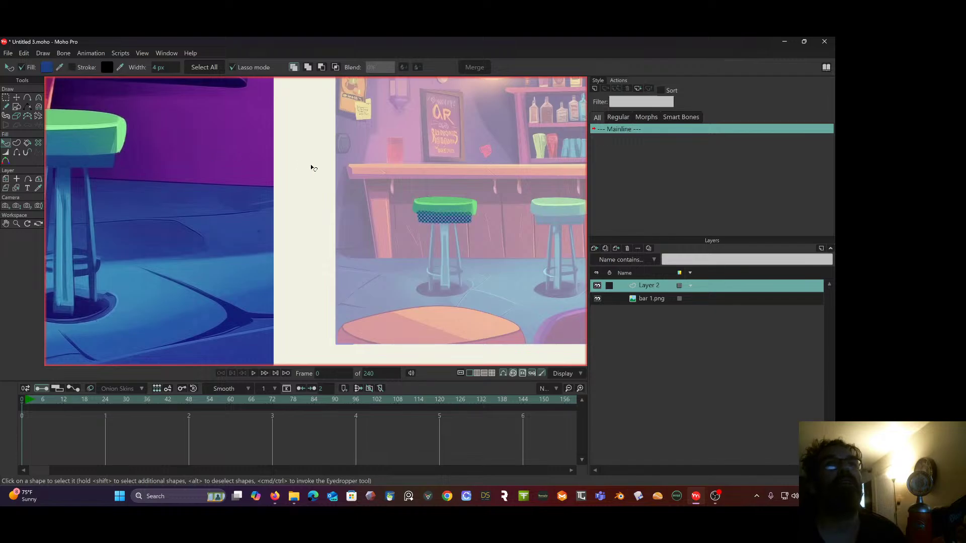
scroll(313, 166, "up", 3)
left_click(280, 180)
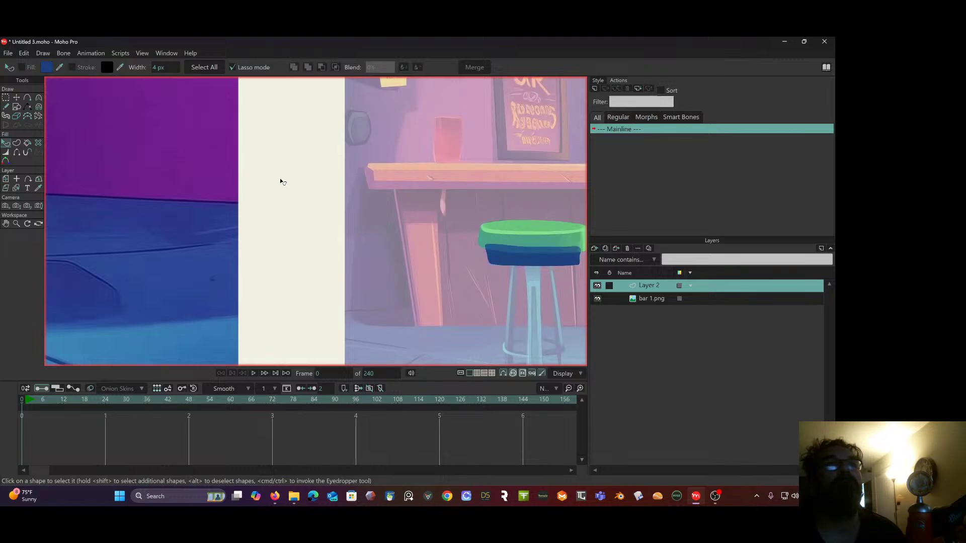
Move the blue band shape behind the green cushion shape and clear the selection.
left_click_drag(294, 176, 146, 134)
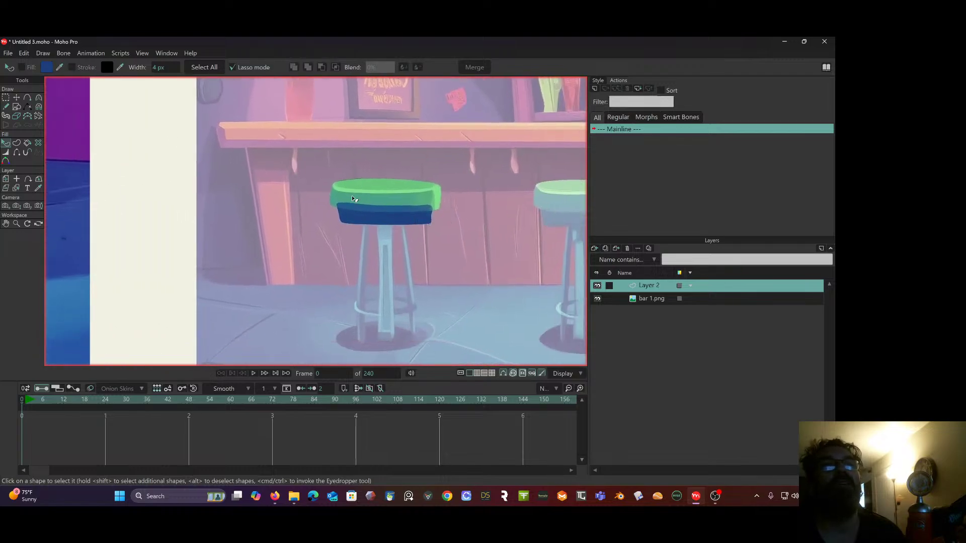
left_click(355, 222)
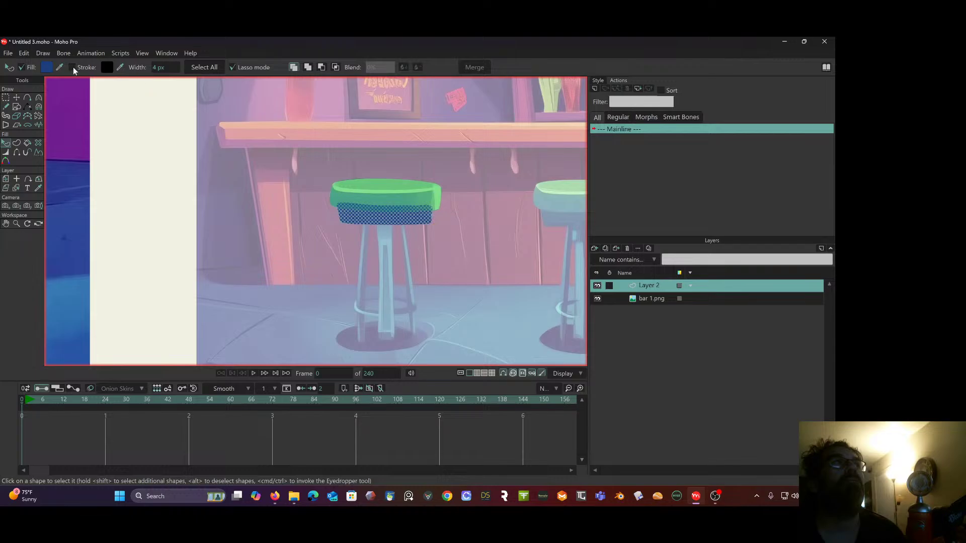
left_click(42, 54)
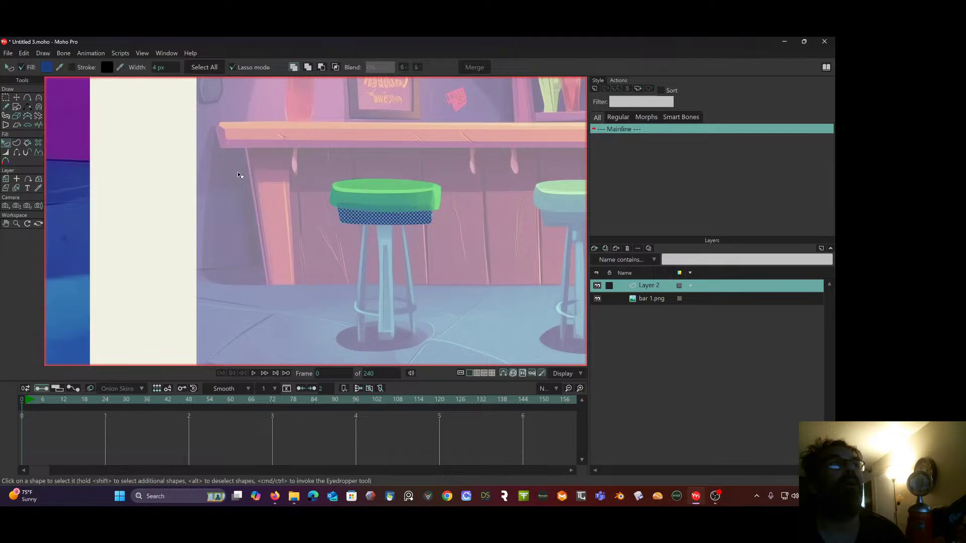
left_click(8, 98)
left_click(164, 147)
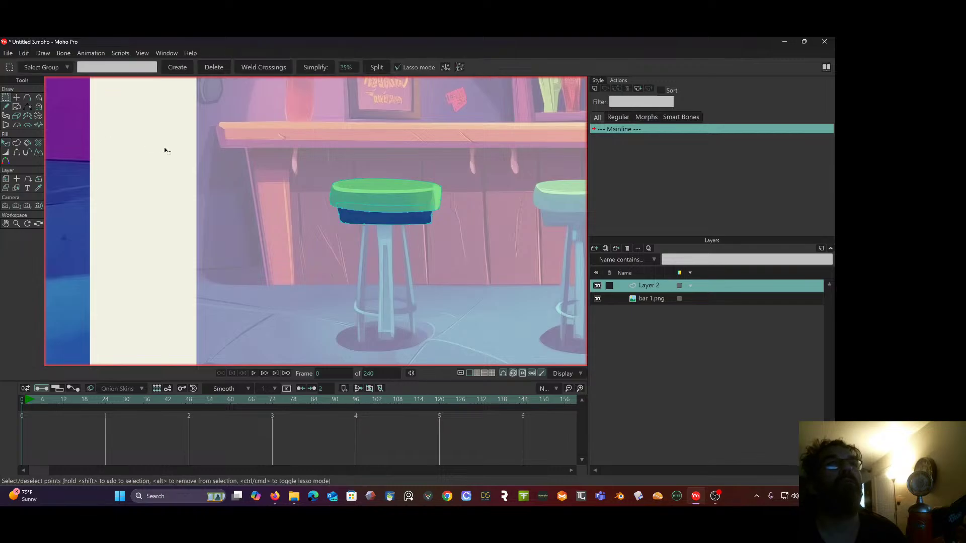
Trace the outline of the shaded front side of the leftmost stool's cushion with the Add Point tool.
scroll(164, 147, "down", 2)
left_click_drag(164, 147, 149, 175)
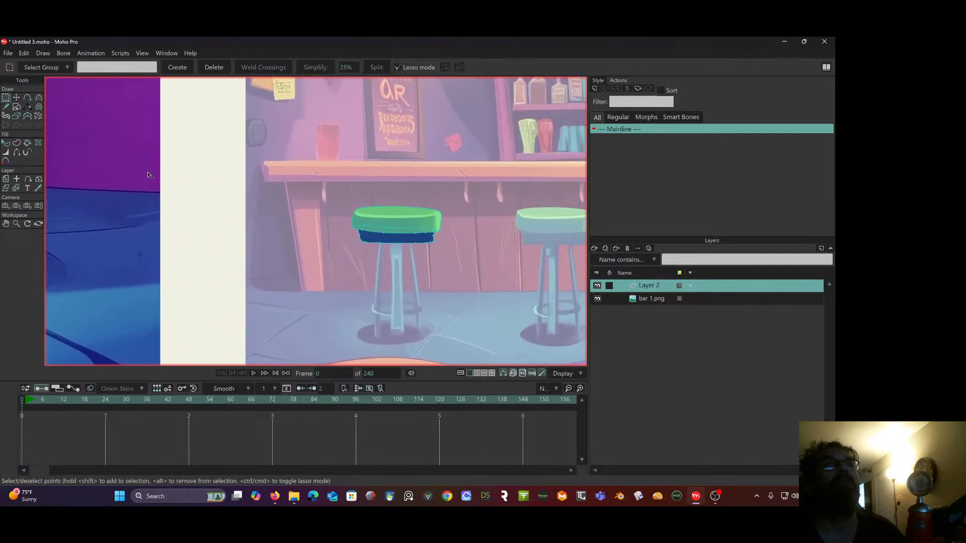
scroll(257, 181, "up", 3)
left_click_drag(256, 180, 177, 128)
scroll(176, 124, "up", 1)
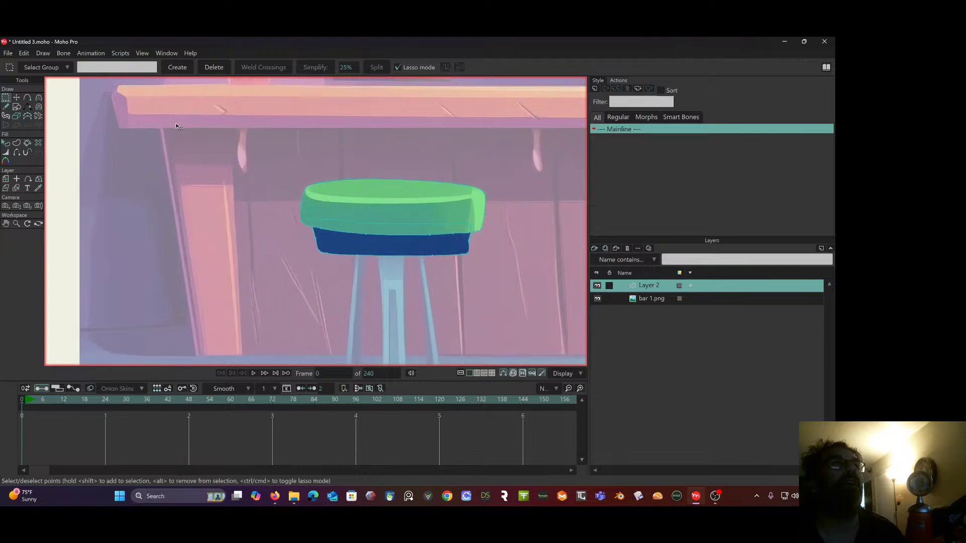
left_click(28, 97)
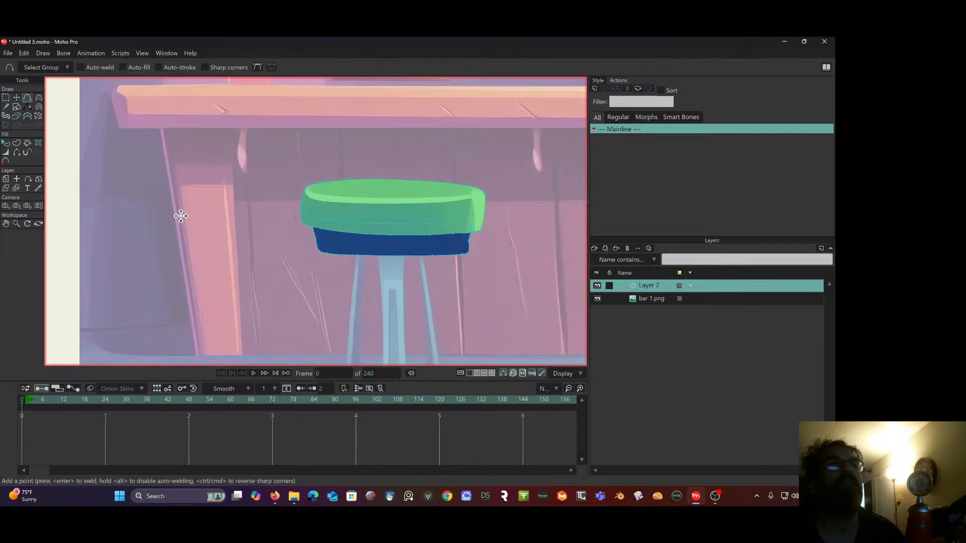
left_click_drag(293, 177, 302, 190)
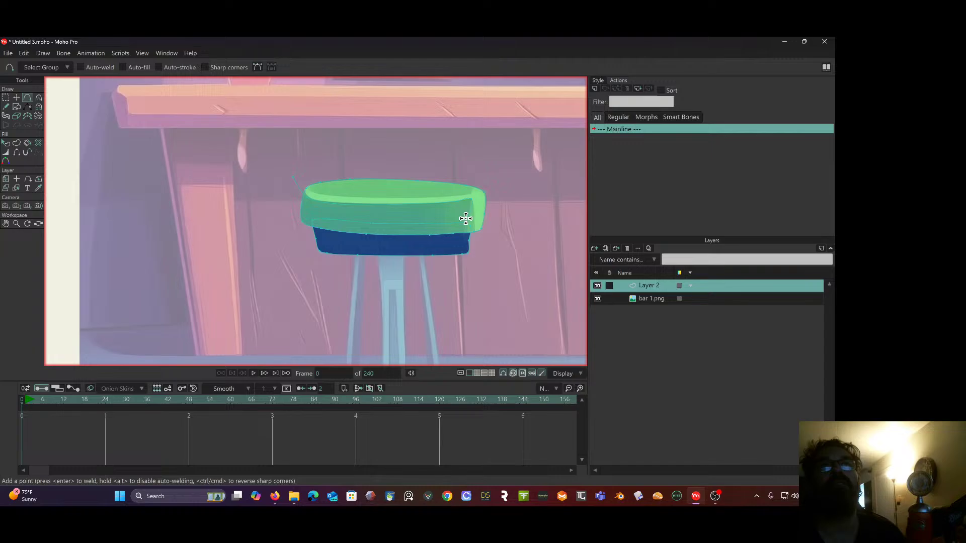
scroll(466, 219, "up", 1)
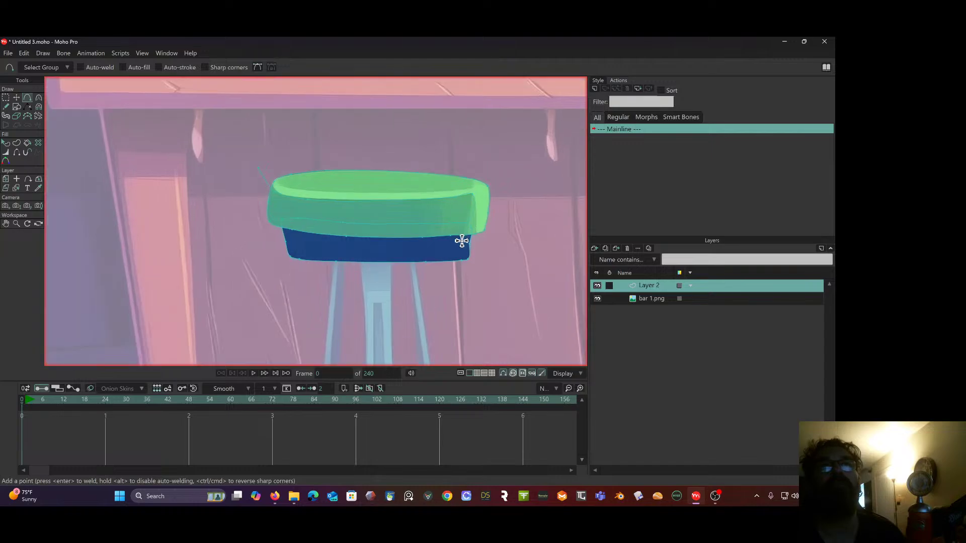
left_click_drag(461, 241, 257, 168)
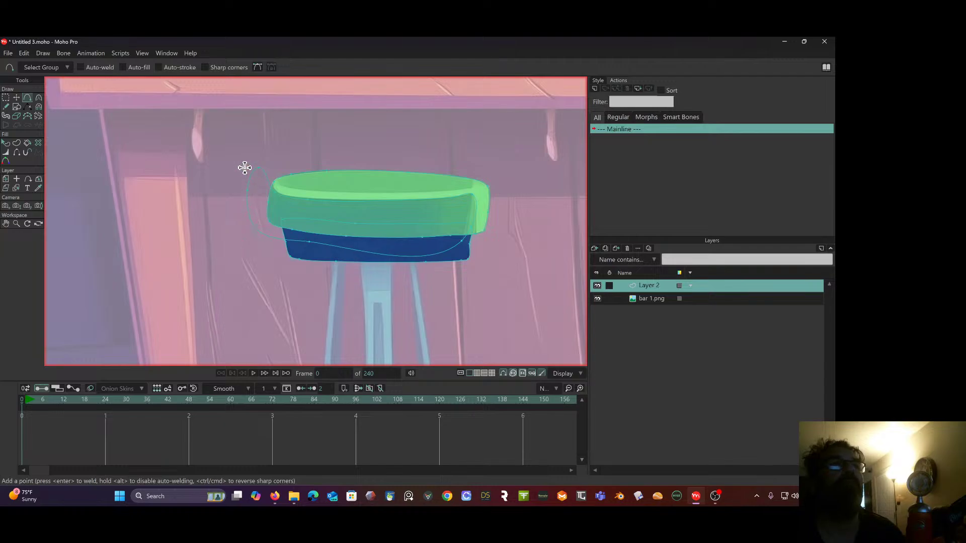
Fit the shaded side outline's upper edge to the cushion's rim by moving its upper-left point and adding and adjusting a point beside it.
scroll(198, 150, "up", 2)
left_click(16, 97)
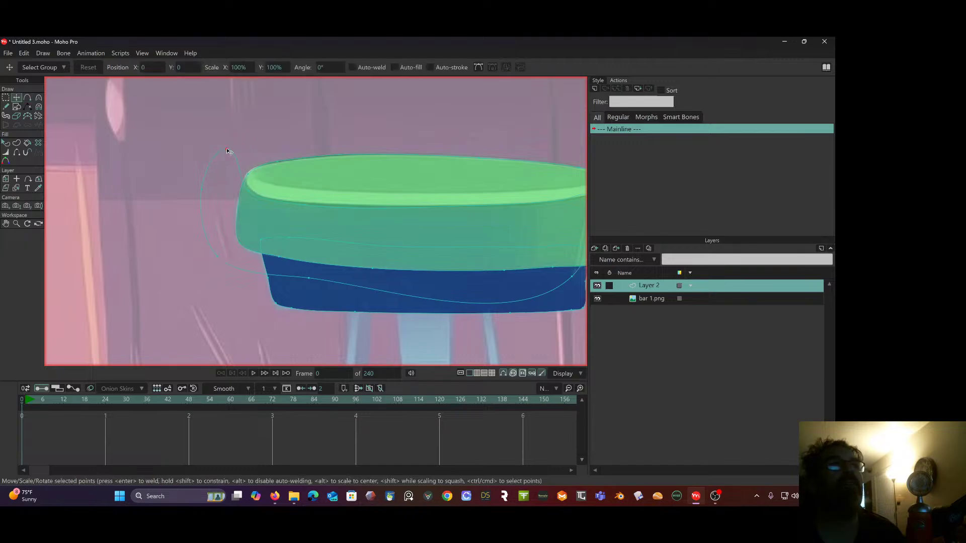
left_click(235, 151)
left_click_drag(248, 189, 249, 188)
left_click_drag(305, 179, 246, 135)
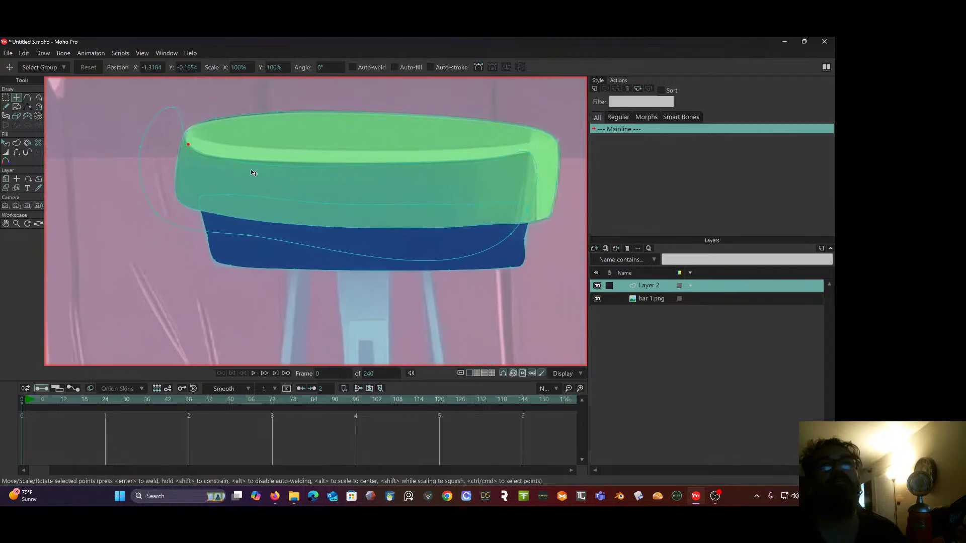
key("a")
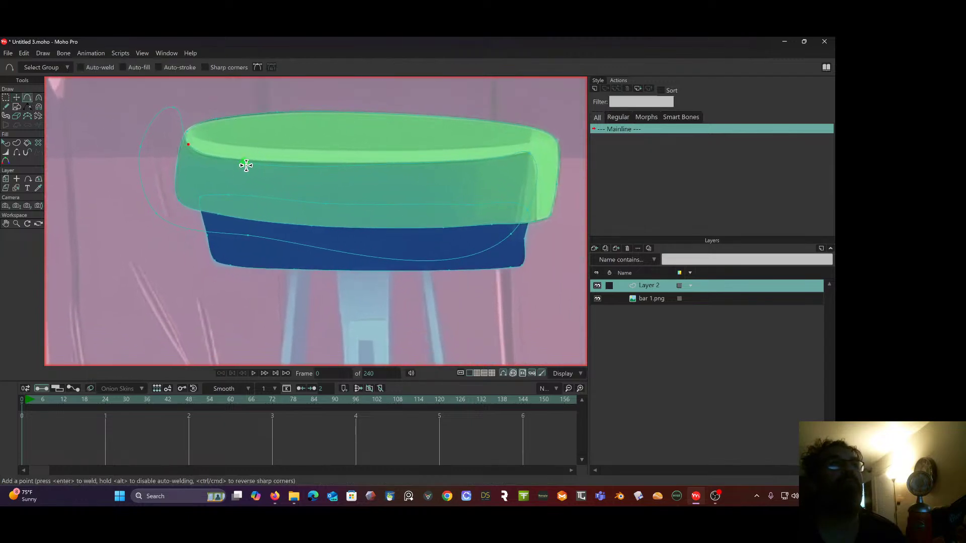
left_click(37, 98)
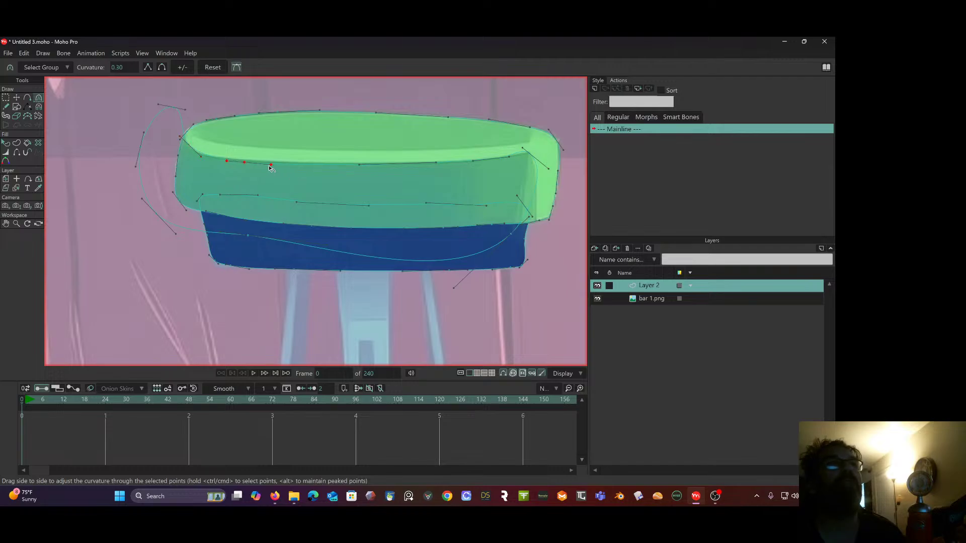
left_click(16, 98)
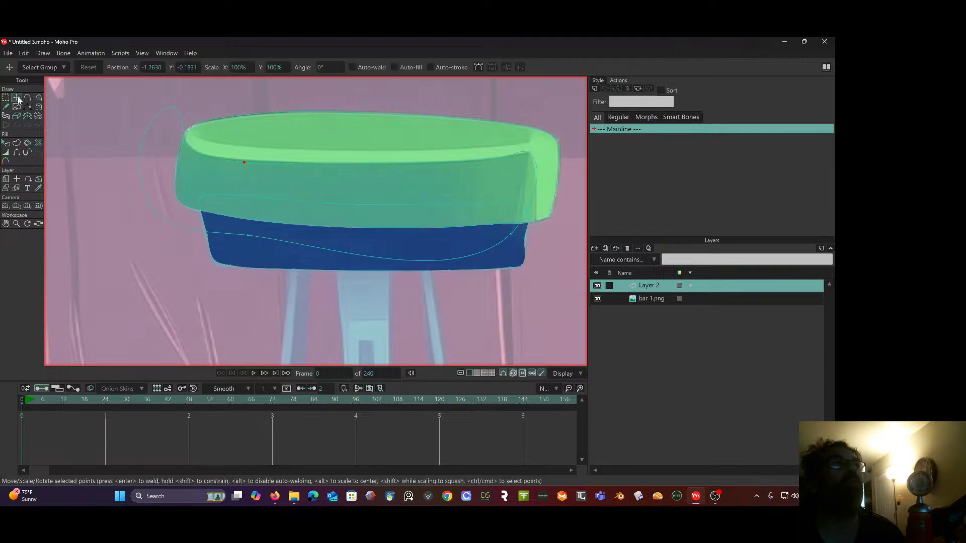
left_click(245, 163)
Adjust the curvature of the shaded side outline's points, with about 0.03 at the lower-right corner and 0.16 at the lower-left point.
left_click(38, 98)
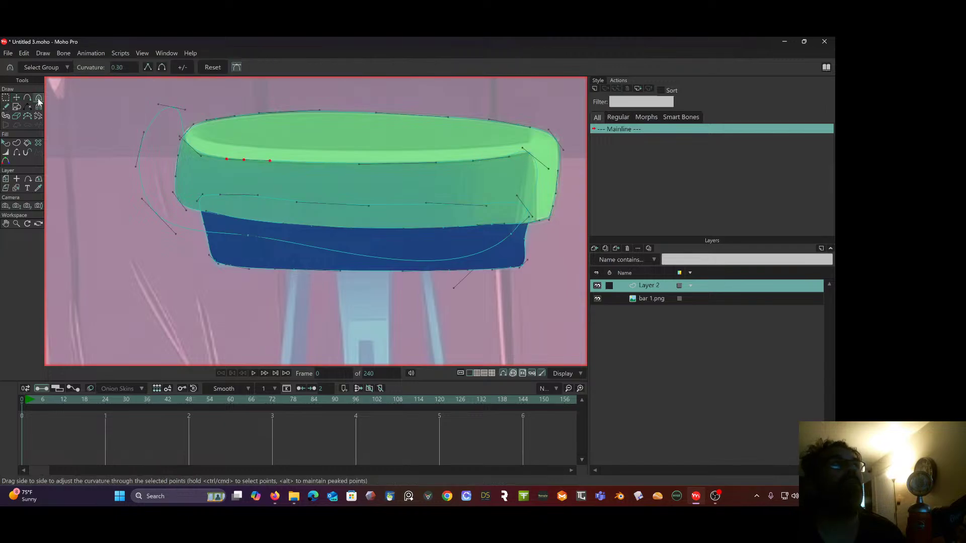
left_click(528, 151)
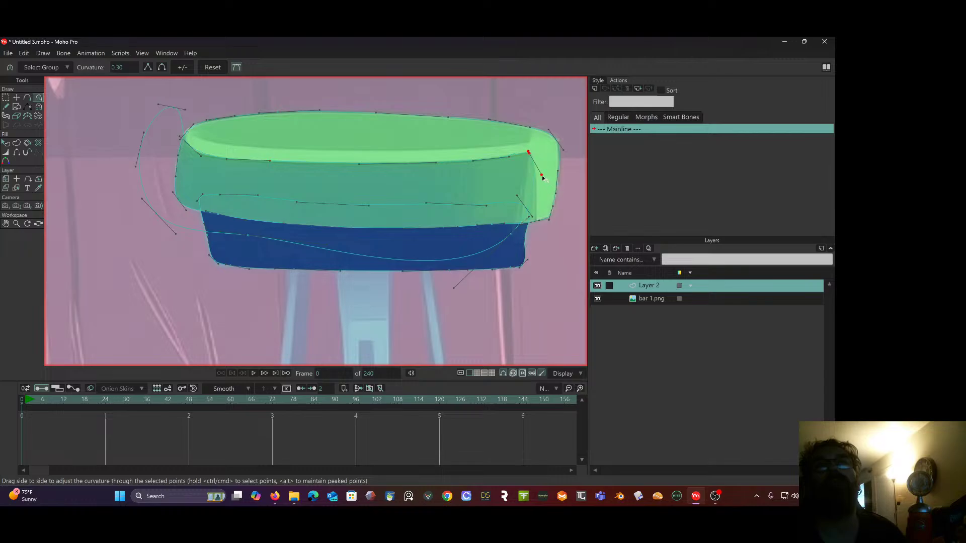
left_click_drag(542, 177, 535, 164)
left_click_drag(513, 236, 157, 214)
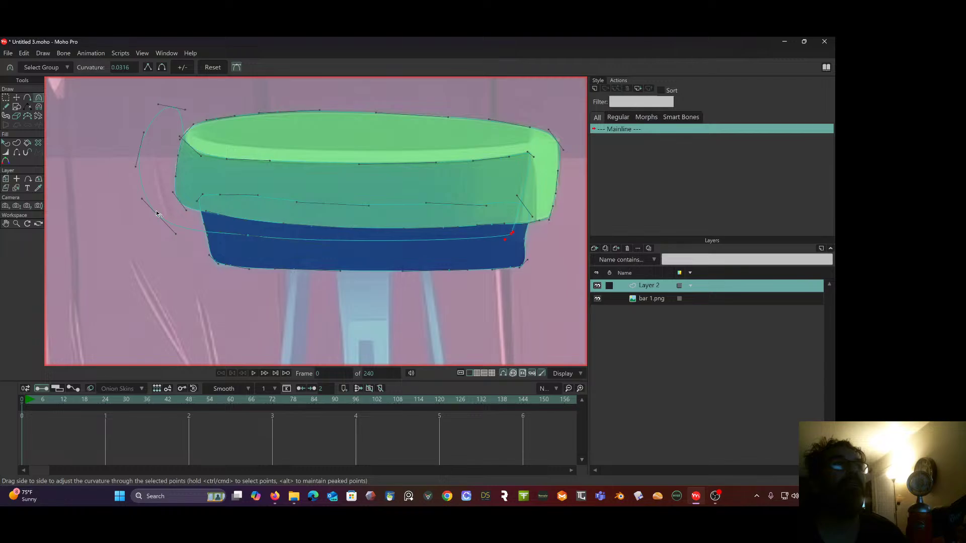
left_click_drag(38, 220, 31, 170)
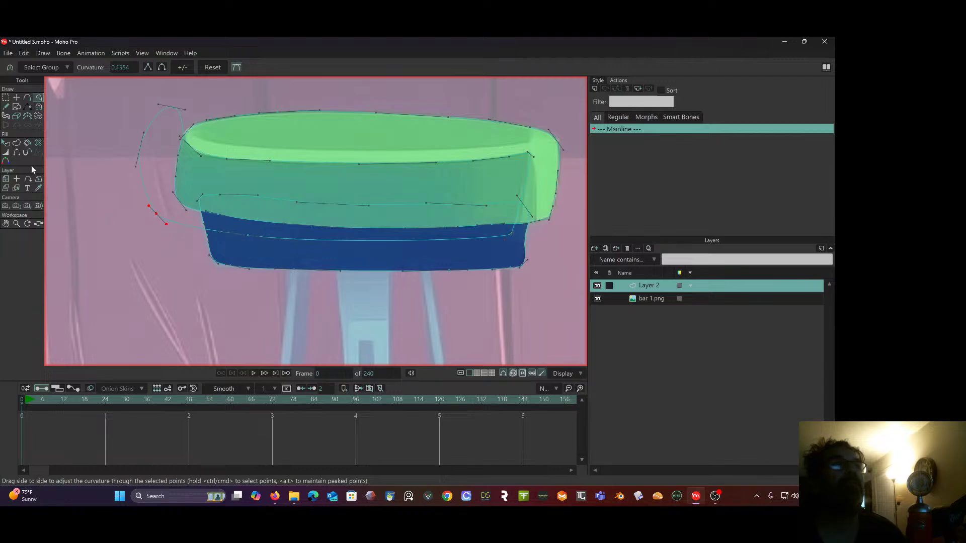
left_click_drag(181, 109, 178, 109)
Move the shaded side outline's left-hand points closer to the cushion and raise its lower edge point nearer the band.
left_click(17, 97)
left_click_drag(174, 110, 163, 154)
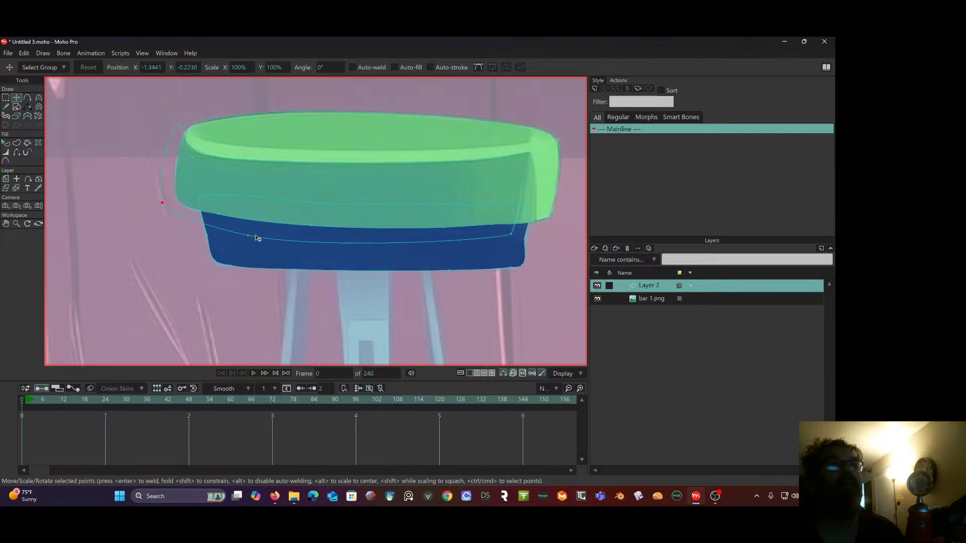
left_click_drag(248, 235, 246, 227)
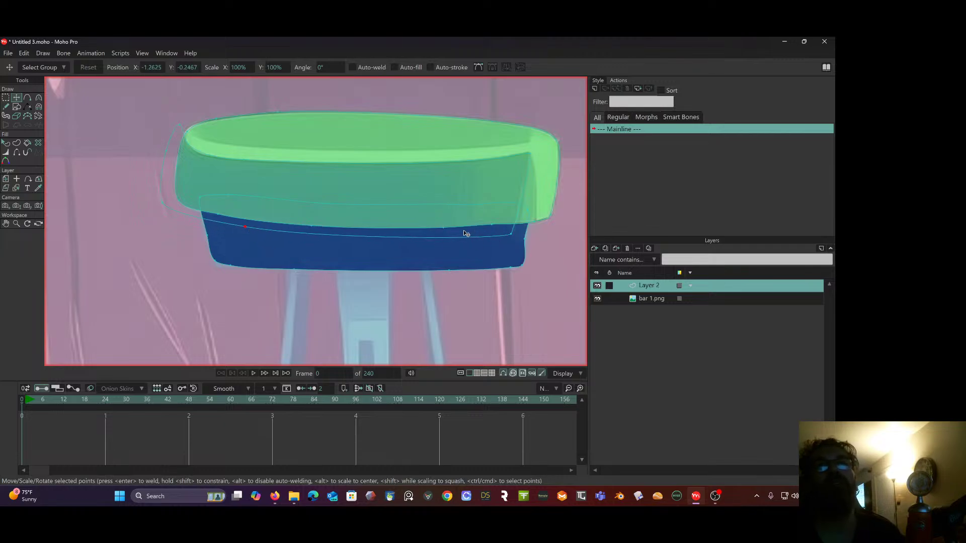
Create a filled shape from the traced outline of the cushion's shaded front side.
scroll(465, 221, "down", 2)
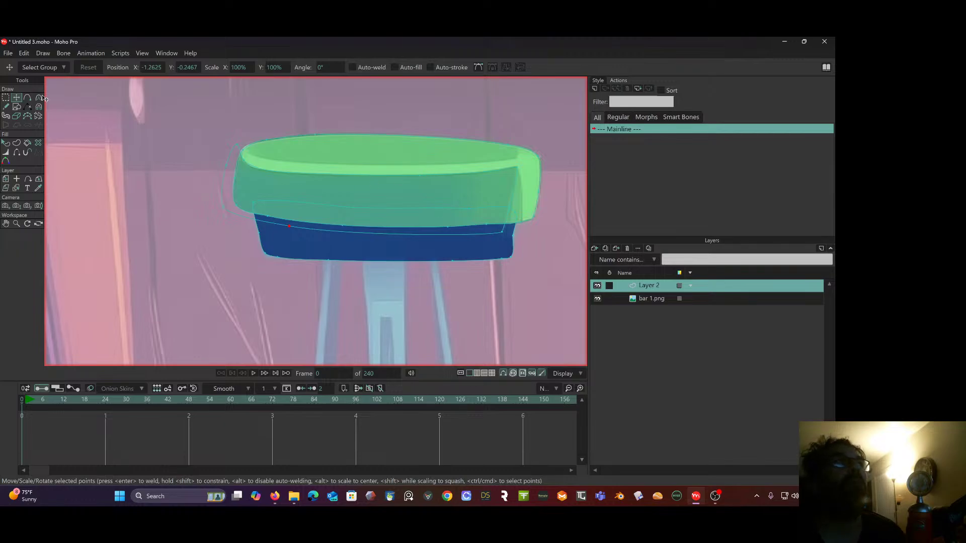
left_click(16, 142)
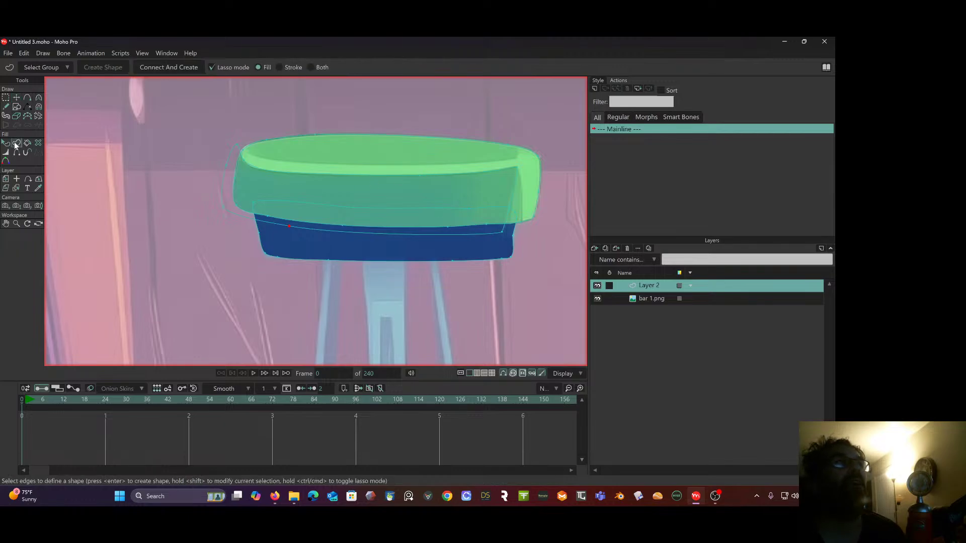
left_click(238, 186)
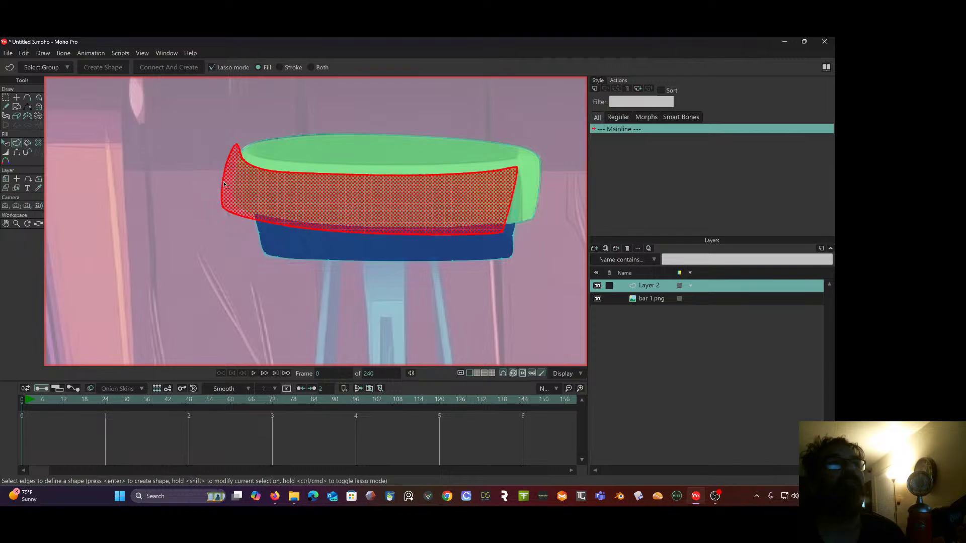
scroll(239, 187, "down", 2)
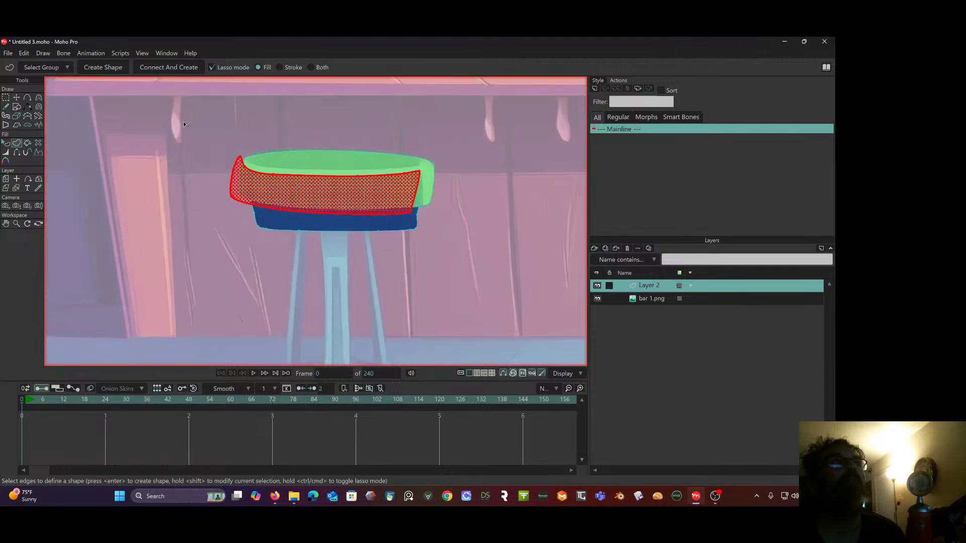
left_click(89, 66)
Fill the shaded side shape with the blue sampled from the cushion side of the reference image's stool, then deselect the shape.
scroll(233, 132, "down", 4)
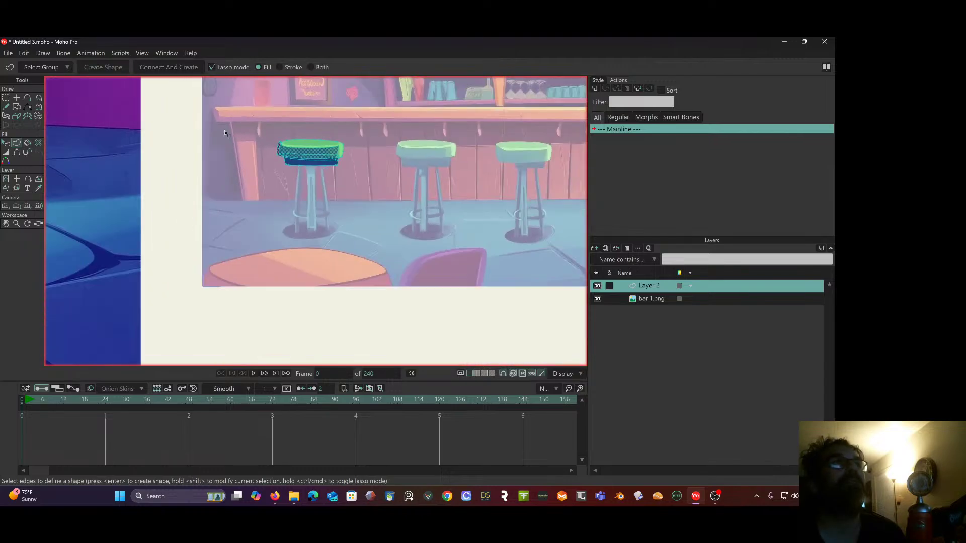
scroll(150, 157, "up", 3)
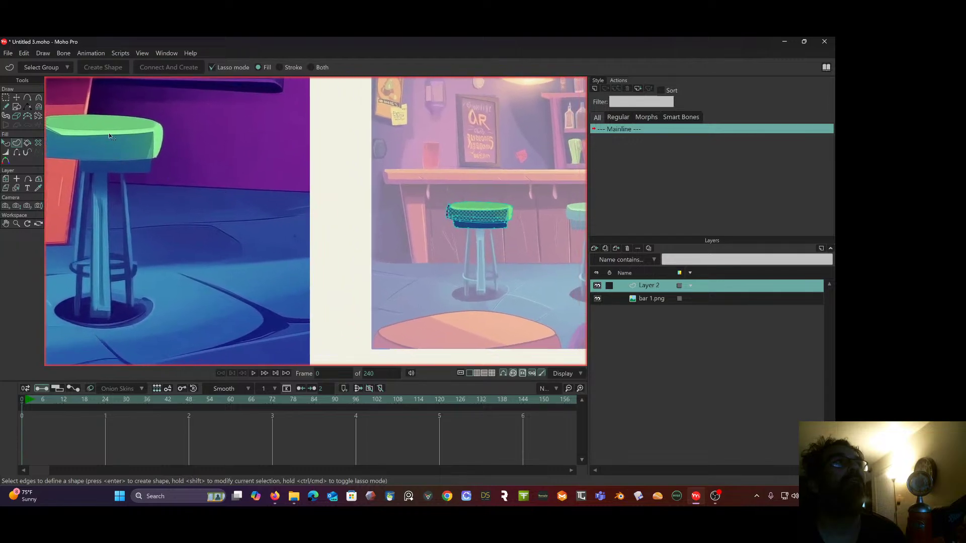
left_click(7, 144)
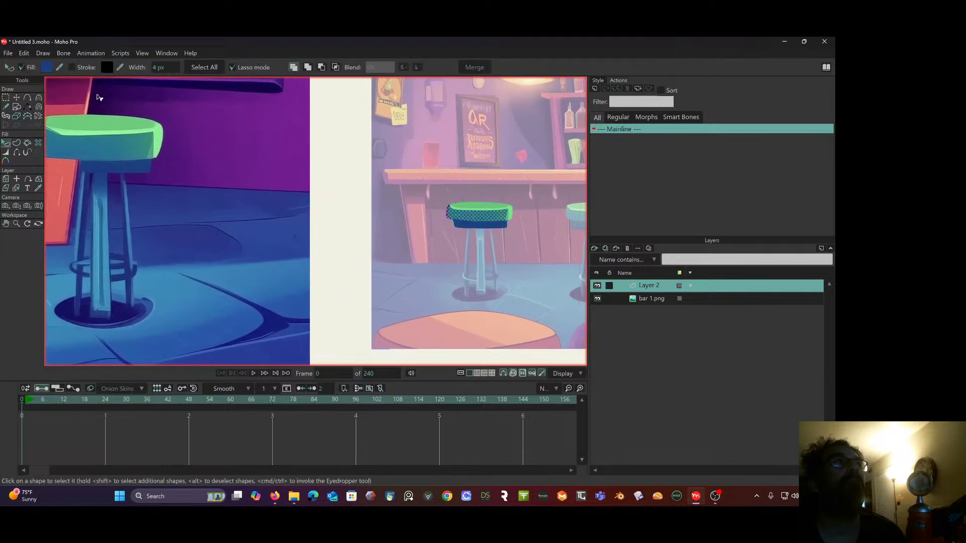
left_click(98, 146)
left_click(336, 173)
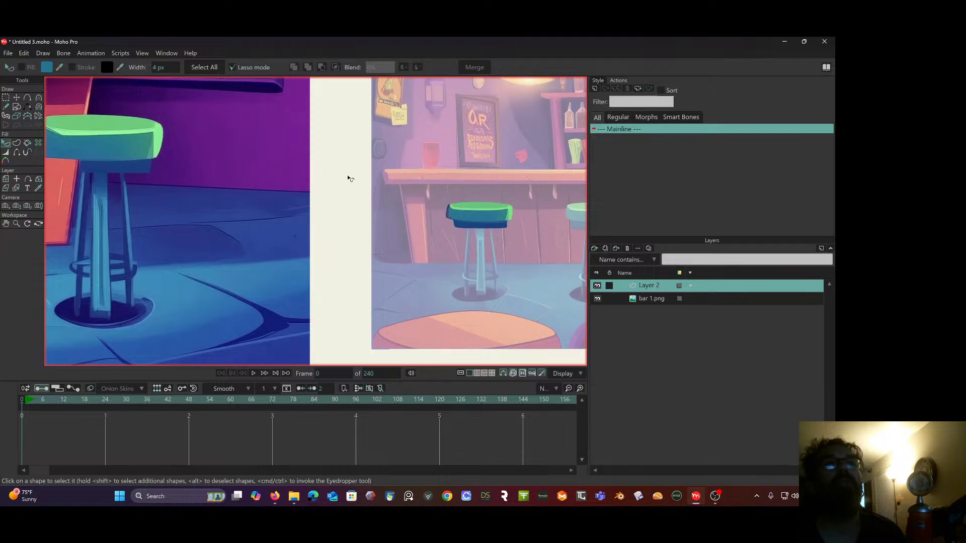
left_click_drag(403, 186, 276, 176)
scroll(334, 192, "up", 2)
scroll(334, 192, "up", 5)
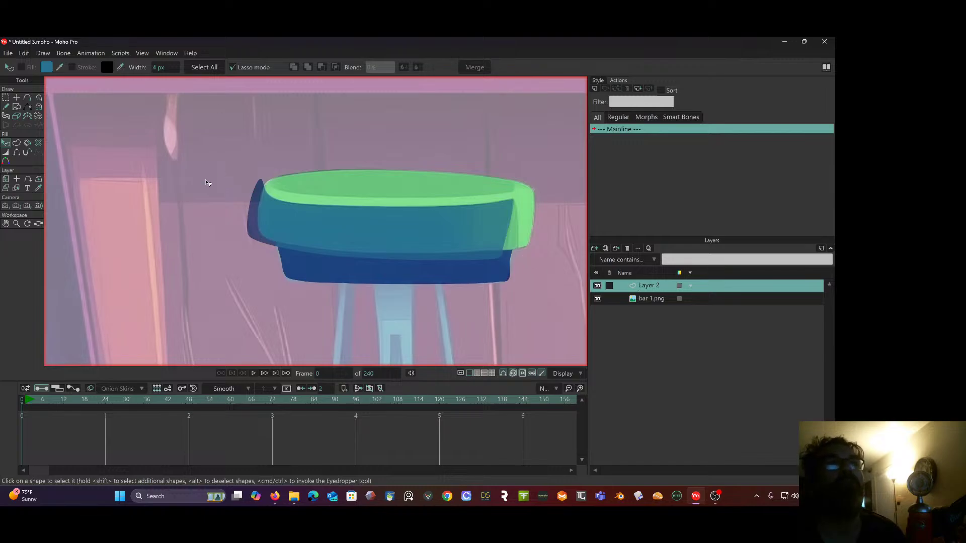
Cut the shaded side shape of the cushion out of Layer 2.
left_click(17, 99)
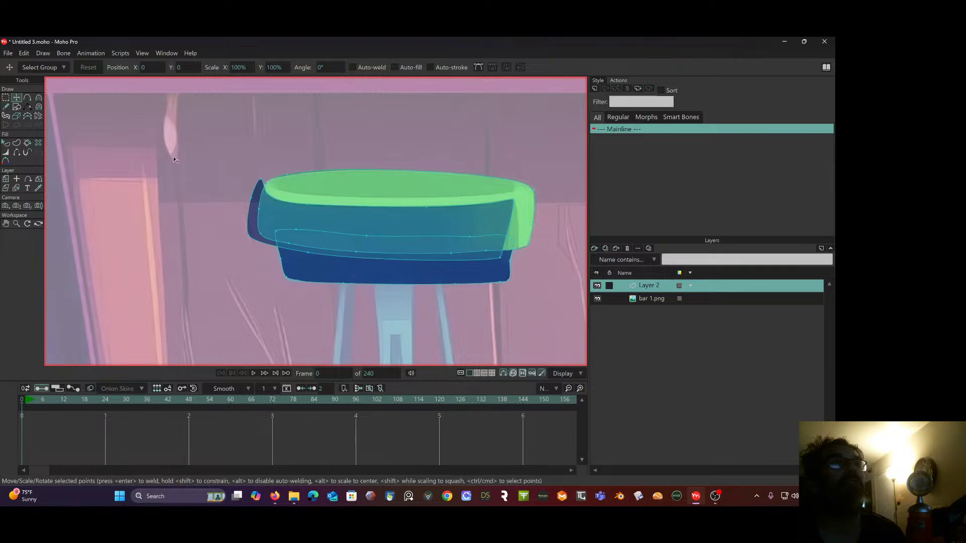
double_click(255, 191)
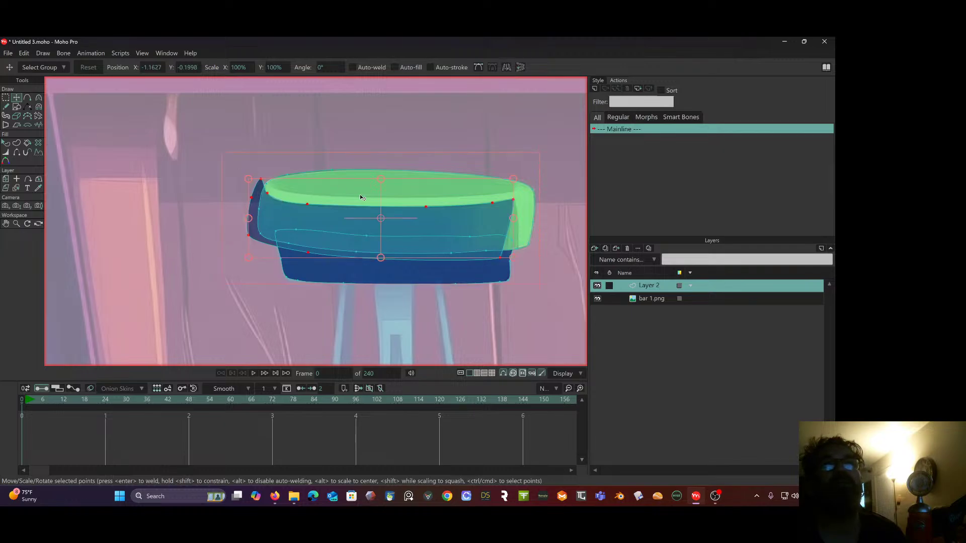
left_click(23, 54)
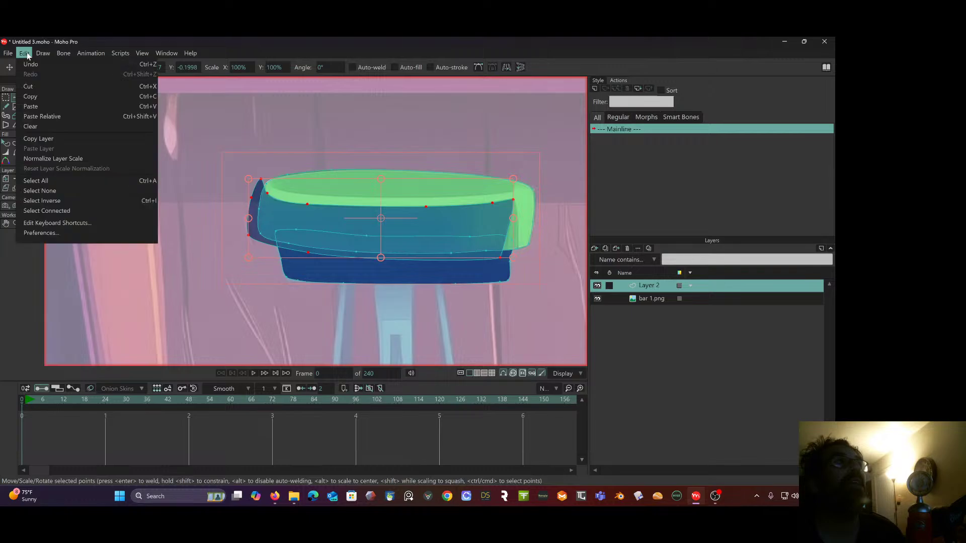
left_click(76, 116)
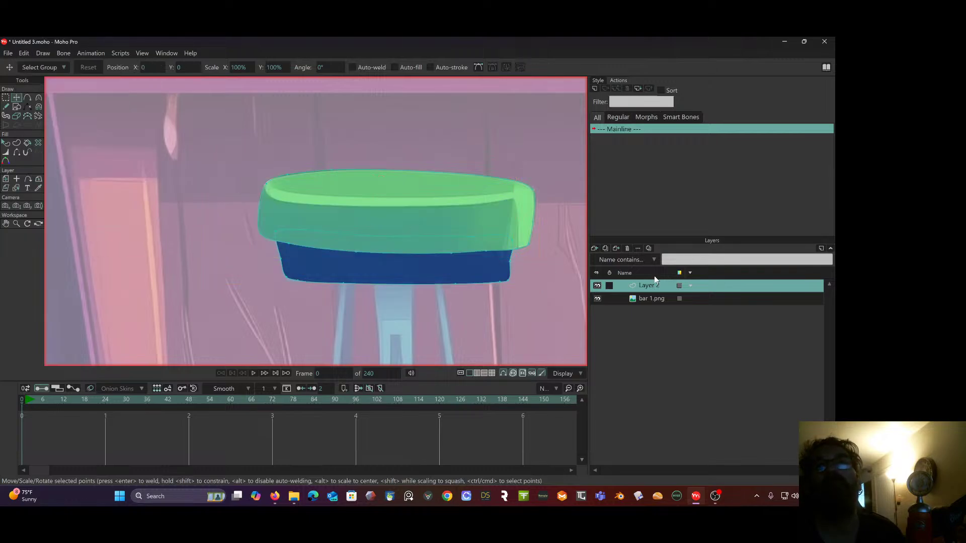
Add a vector layer named "seat shadow" and paste the cut shaded side shape into it.
left_click(592, 250)
left_click(602, 259)
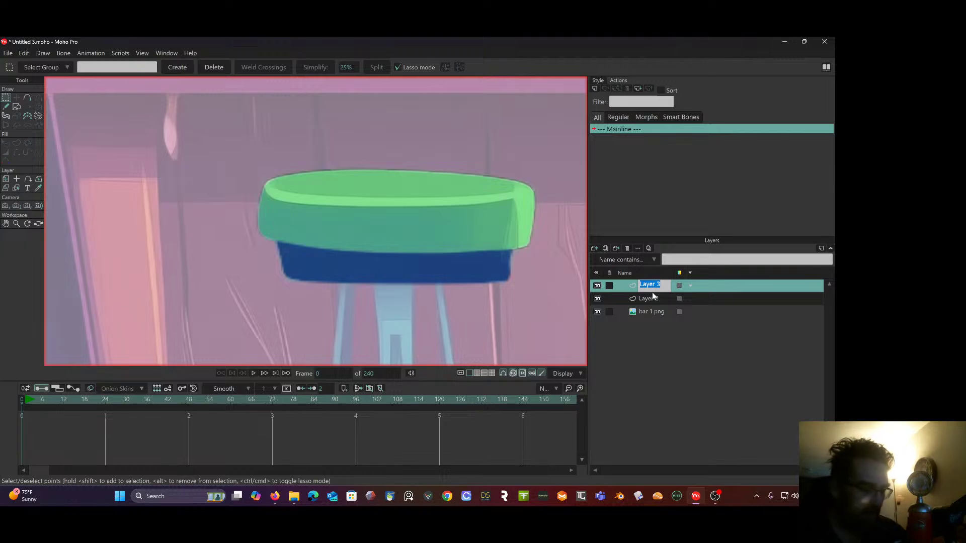
type("seatr")
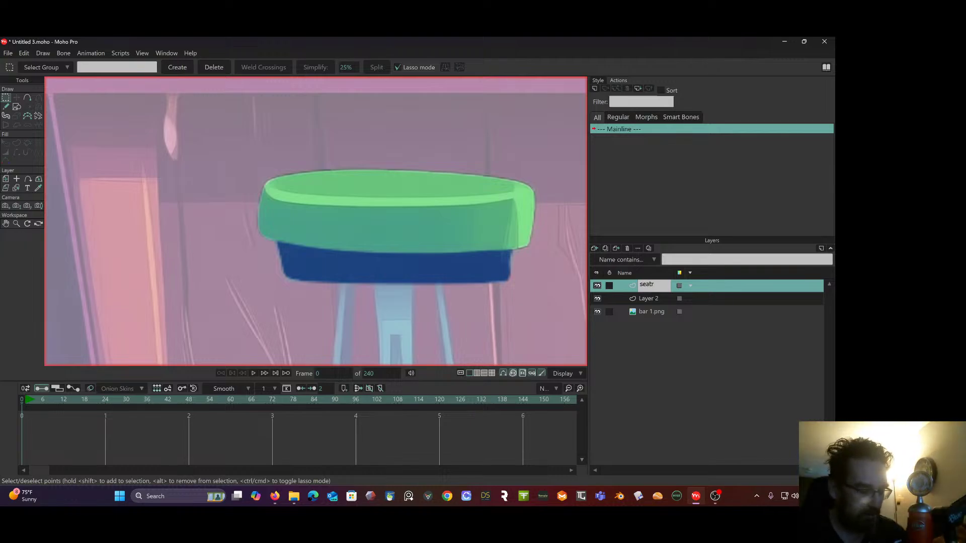
key("BackSpace")
type(" s")
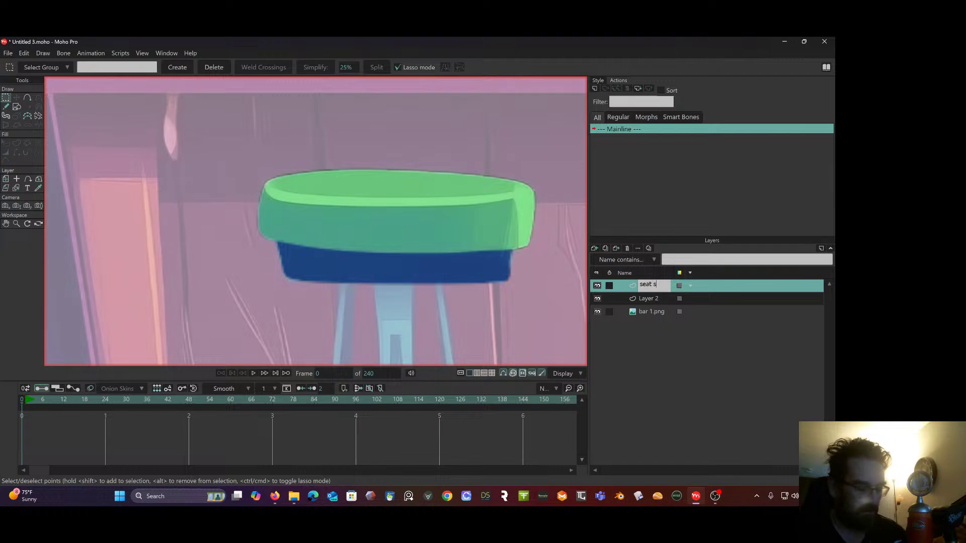
type("hadow")
key("Return")
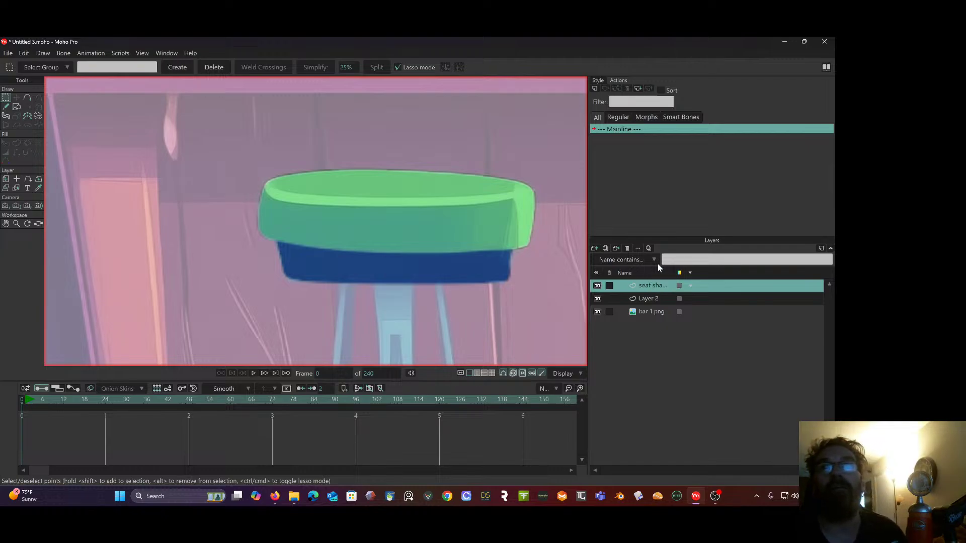
key("t")
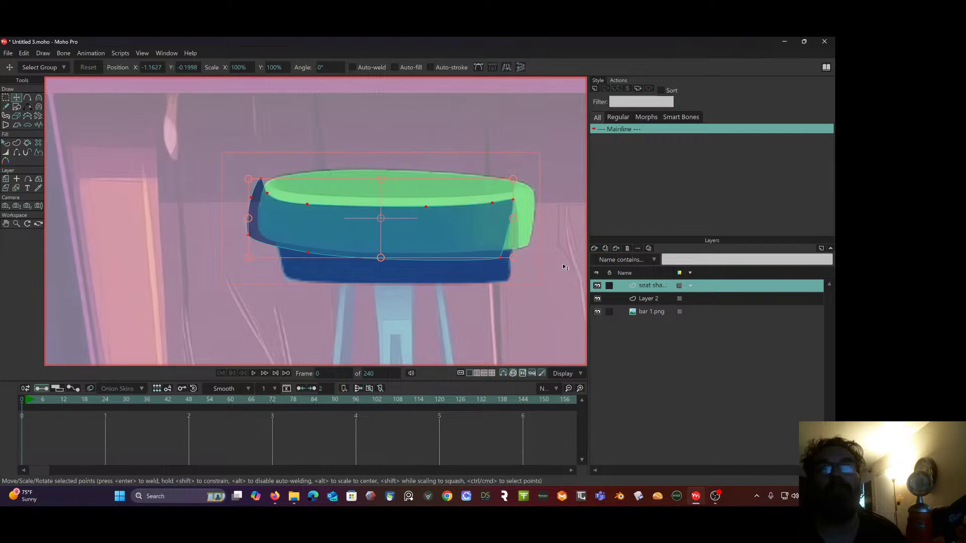
left_click(526, 206)
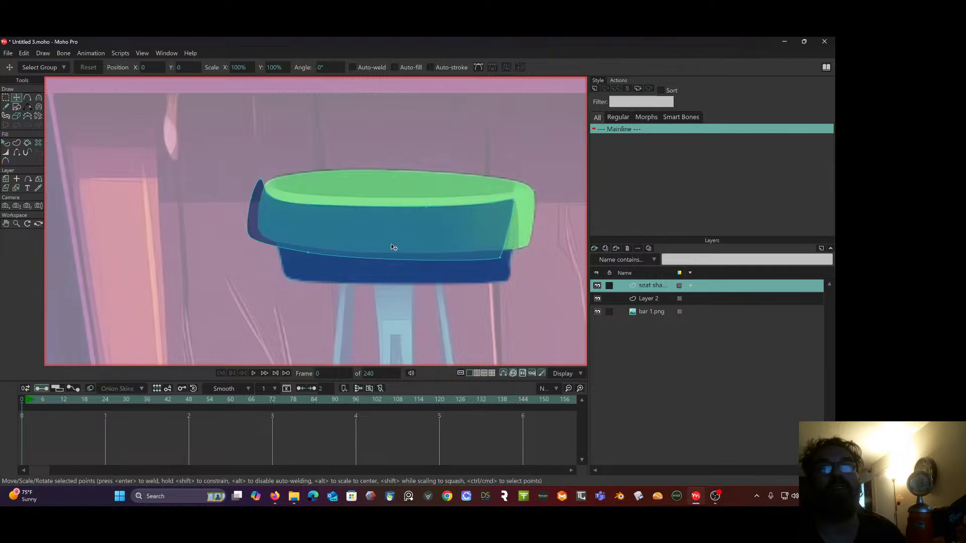
Cut the dark blue band below the cushion out of Layer 2.
left_click(656, 300)
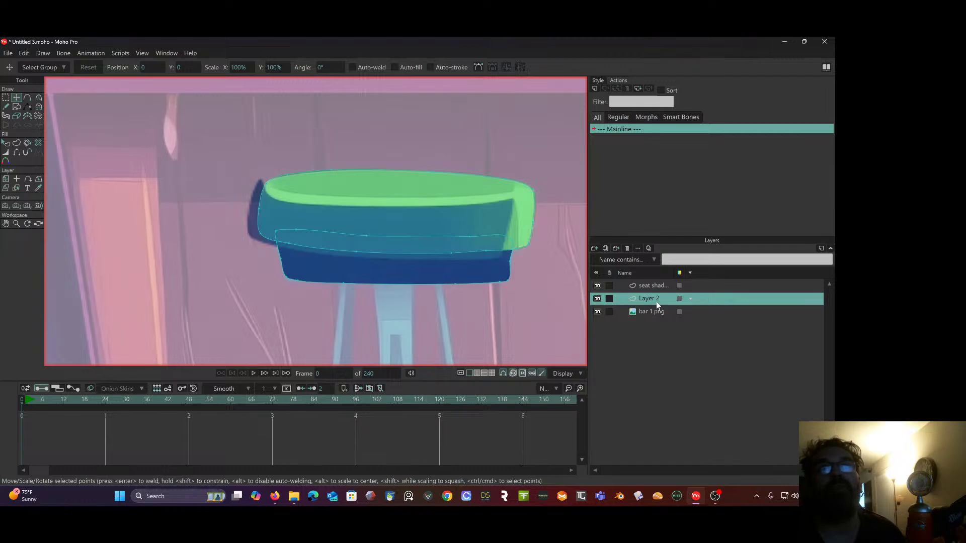
left_click(279, 251)
left_click(24, 55)
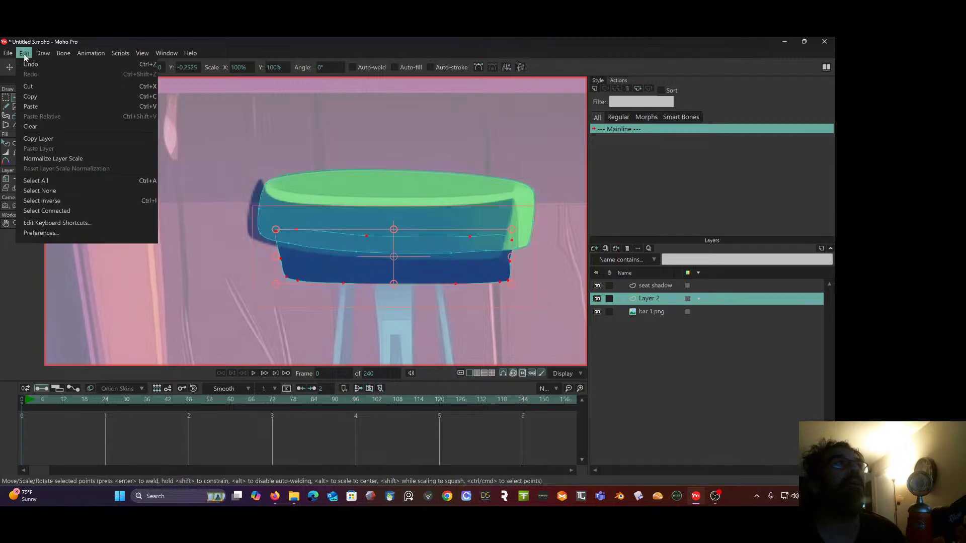
left_click(30, 86)
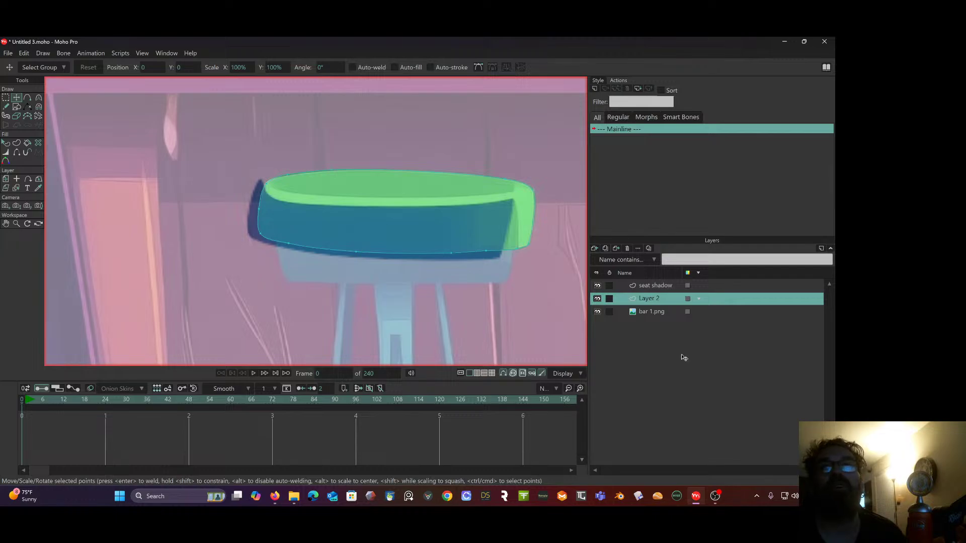
Add a vector layer named "underseat" and place it between Layer 2 and the bar 1.png layer.
left_click(597, 251)
left_click(617, 258)
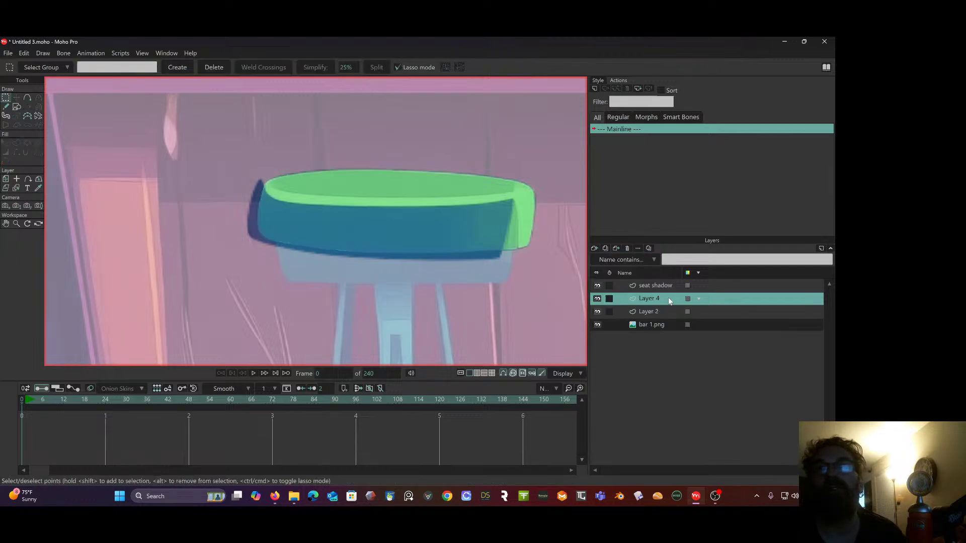
left_click_drag(668, 297, 647, 312)
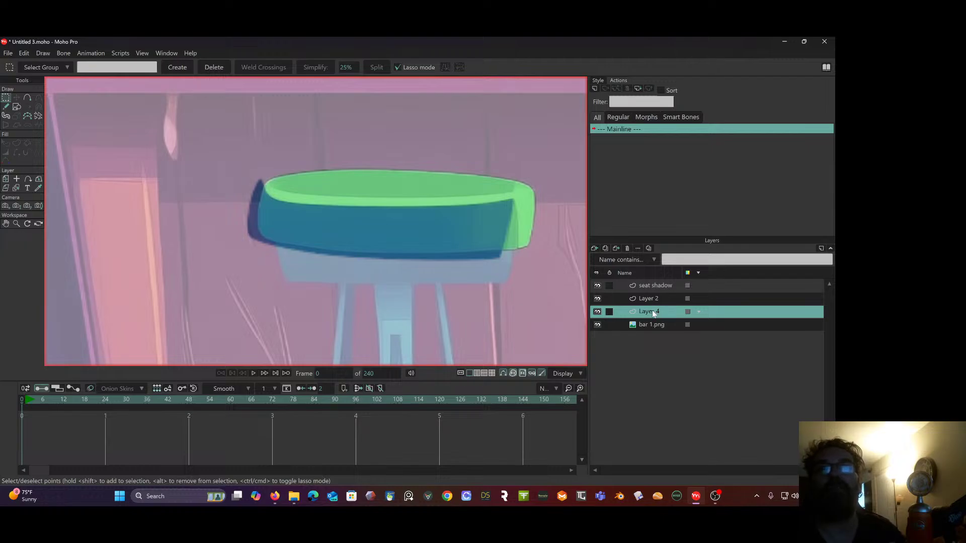
double_click(654, 312)
type("unde")
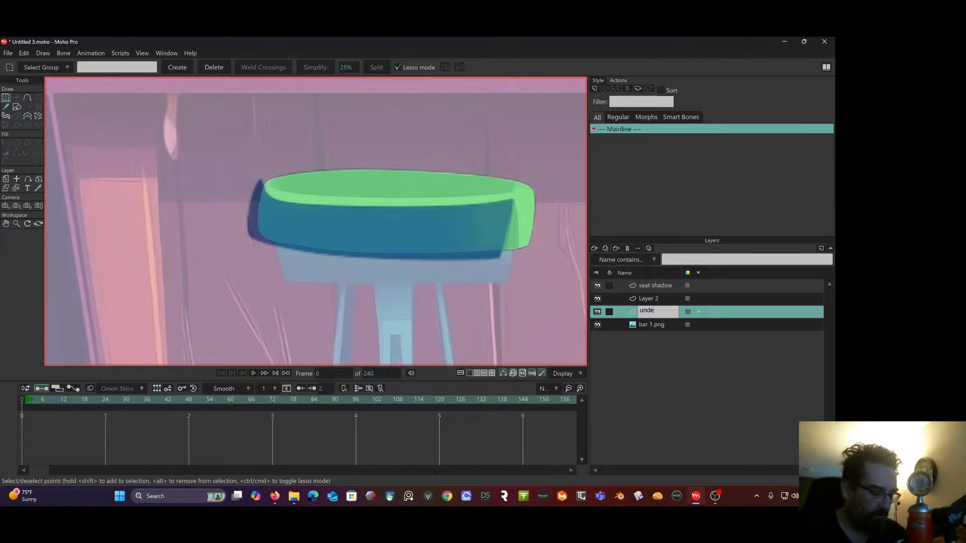
type("rseat\\")
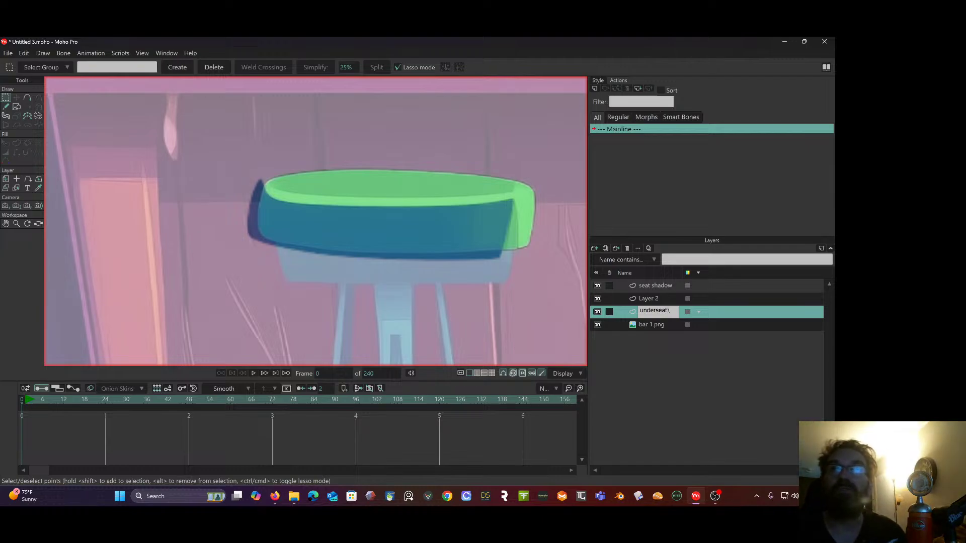
key("Return")
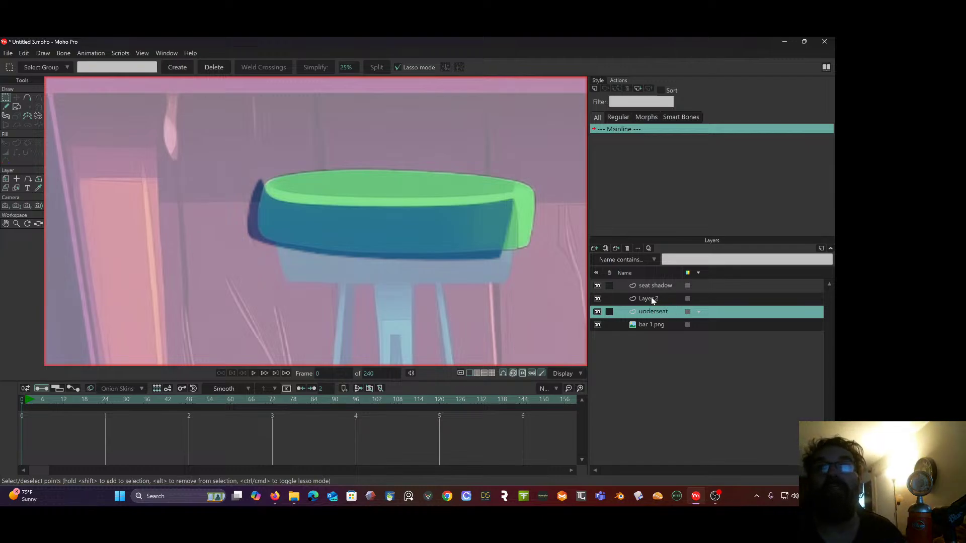
Rename Layer 2, which holds the green cushion, as "seat".
left_click(649, 298)
double_click(649, 299)
type("s")
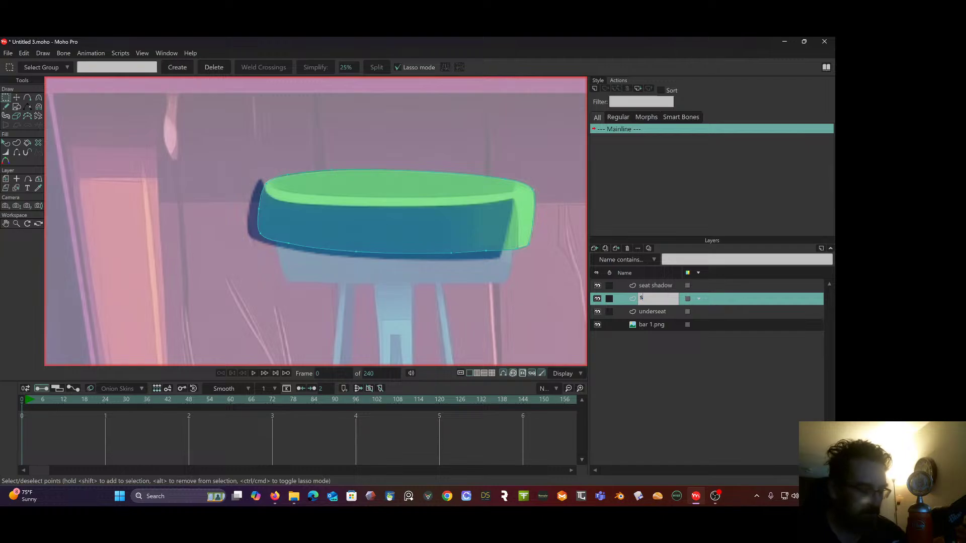
type("eat")
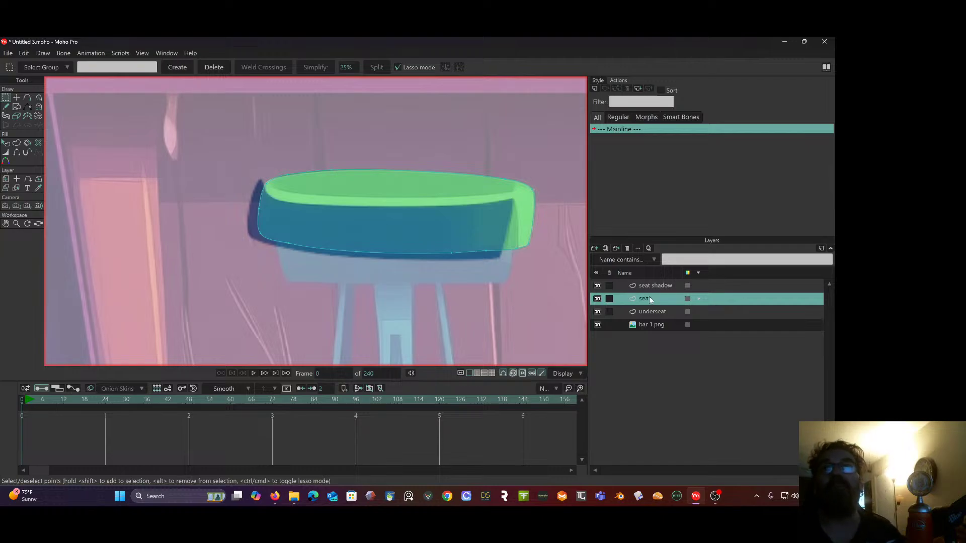
key("Return")
Group the seat shadow, seat and underseat layers and name the group "seat".
left_click(672, 311)
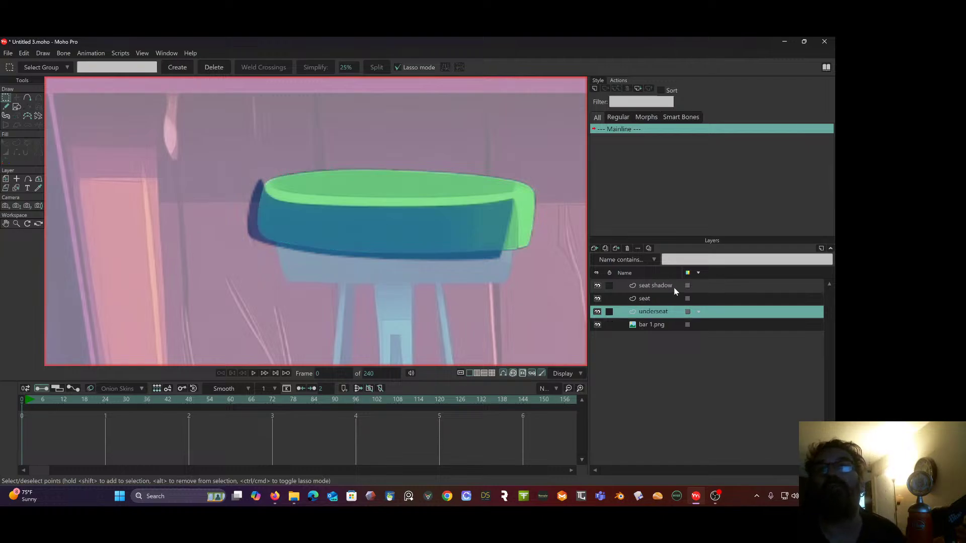
left_click(674, 285, "shift")
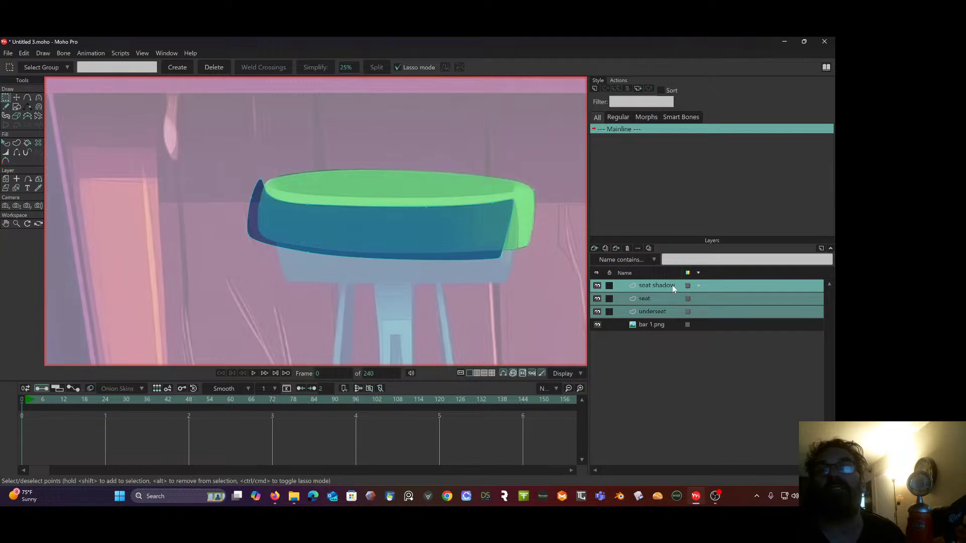
right_click(673, 286)
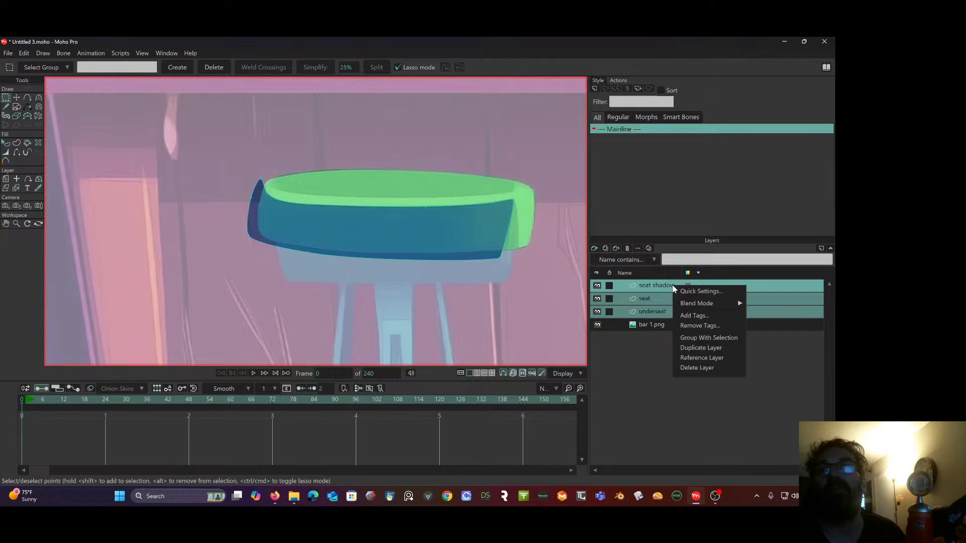
left_click(688, 338)
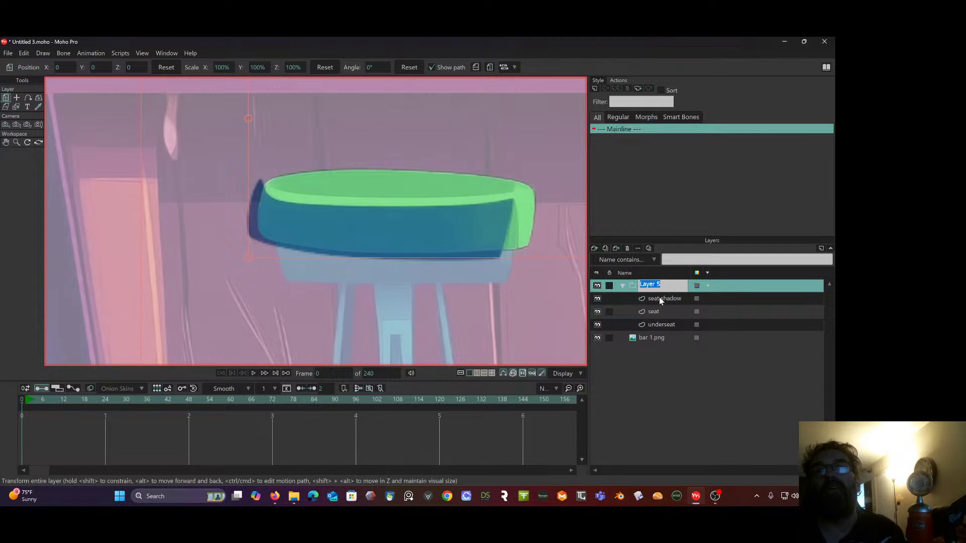
type("seat")
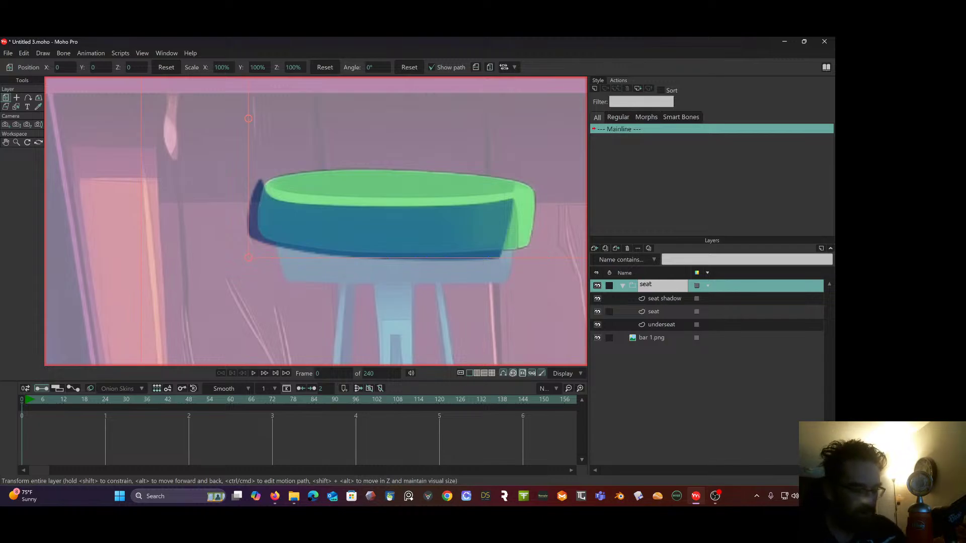
key("Return")
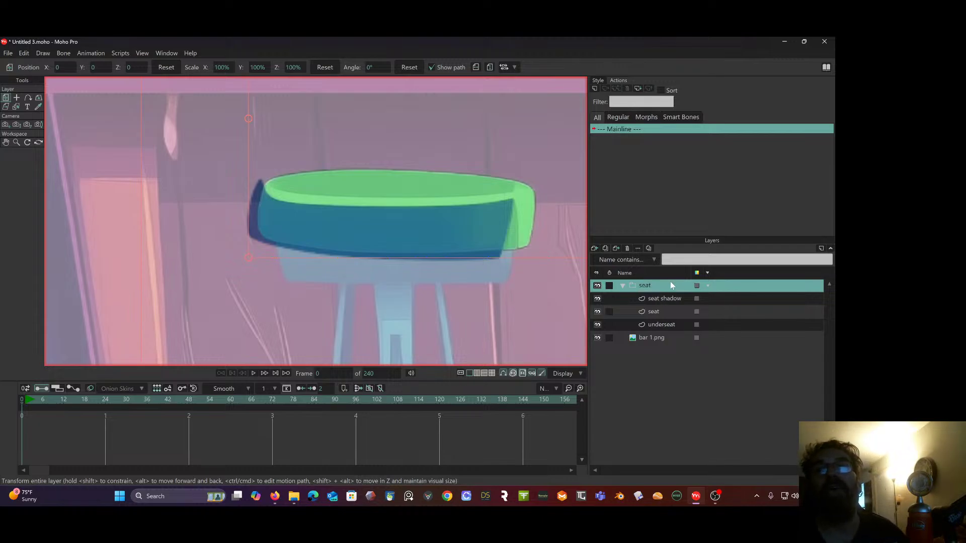
Set the seat group's masking to Hide all in its layer settings.
double_click(664, 285)
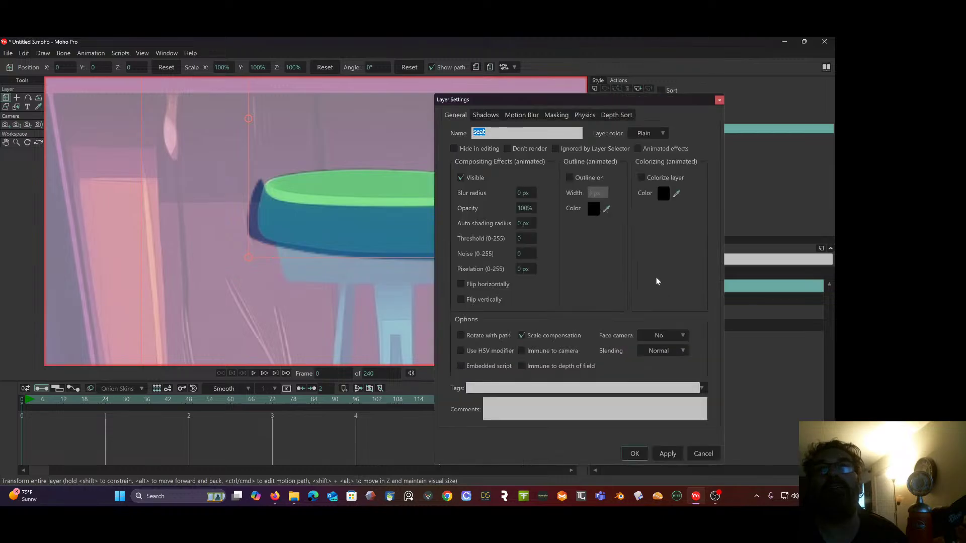
left_click(561, 118)
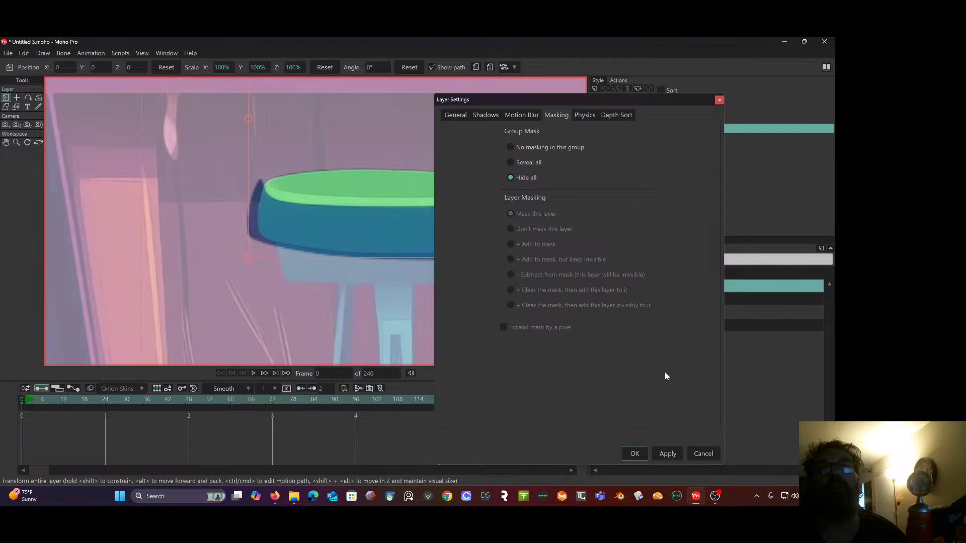
left_click(665, 454)
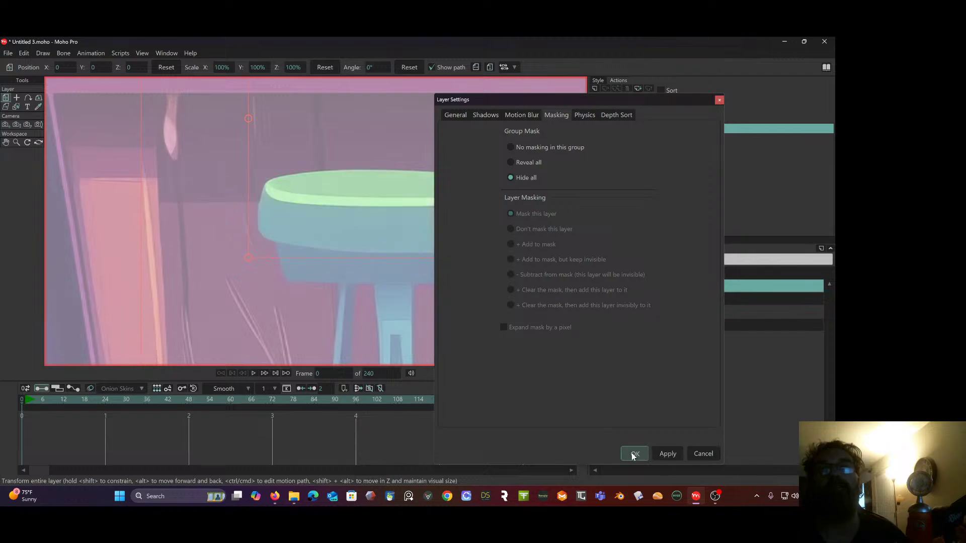
left_click(634, 454)
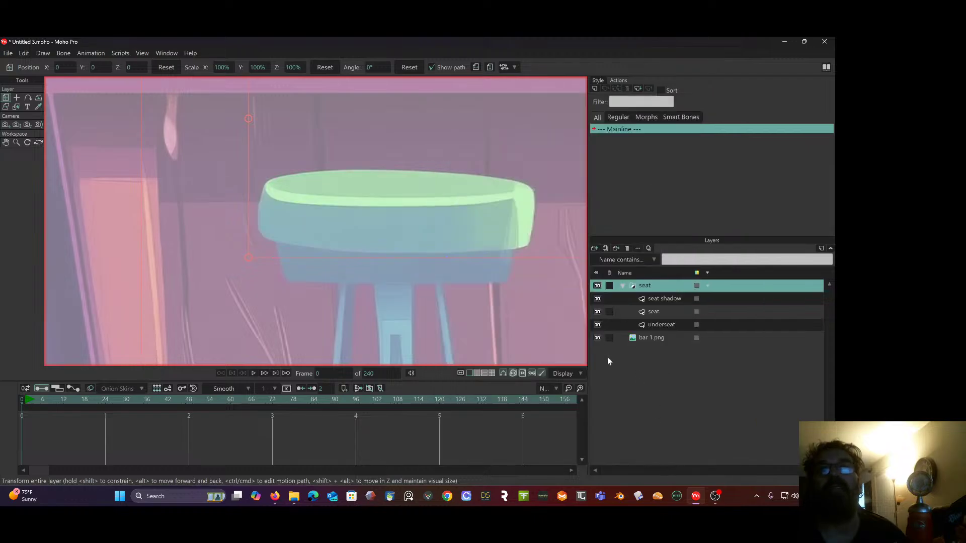
Check the masking option of the seat shadow layer in its layer settings.
double_click(664, 300)
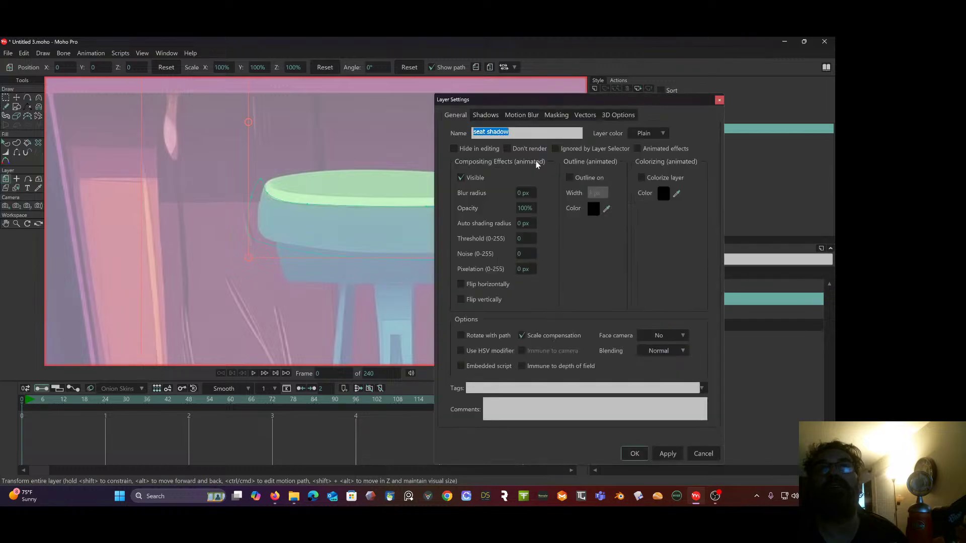
left_click(551, 114)
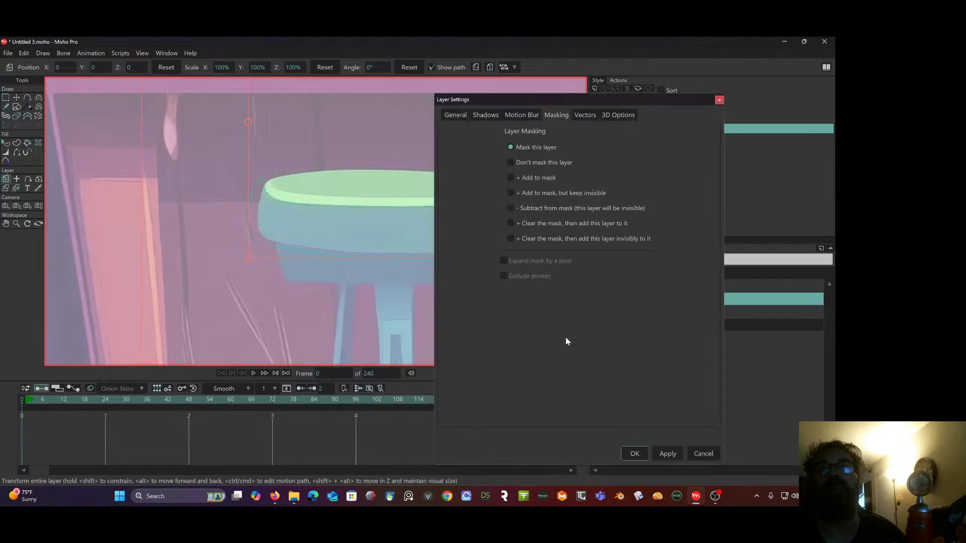
left_click(635, 453)
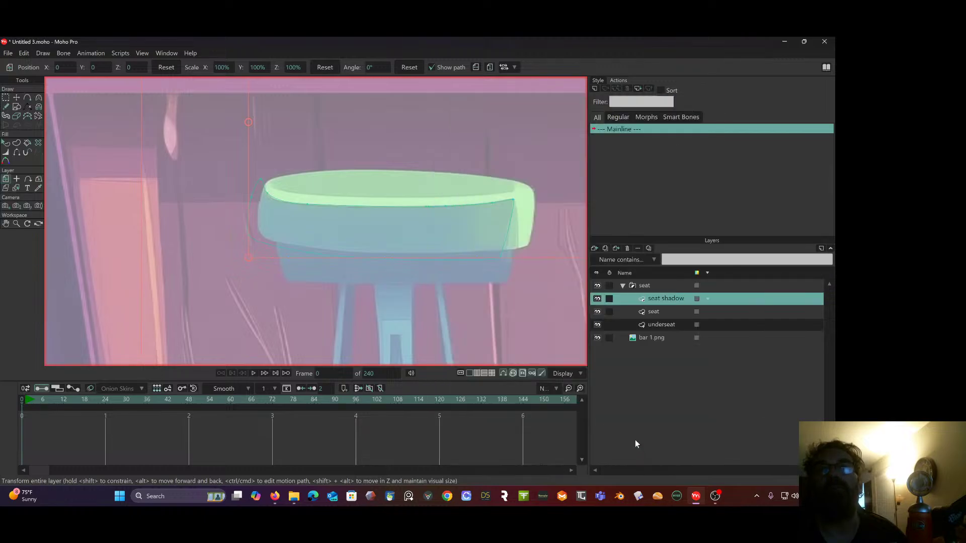
Set the masking of the seat layer inside the seat group to Don't mask this layer.
double_click(664, 312)
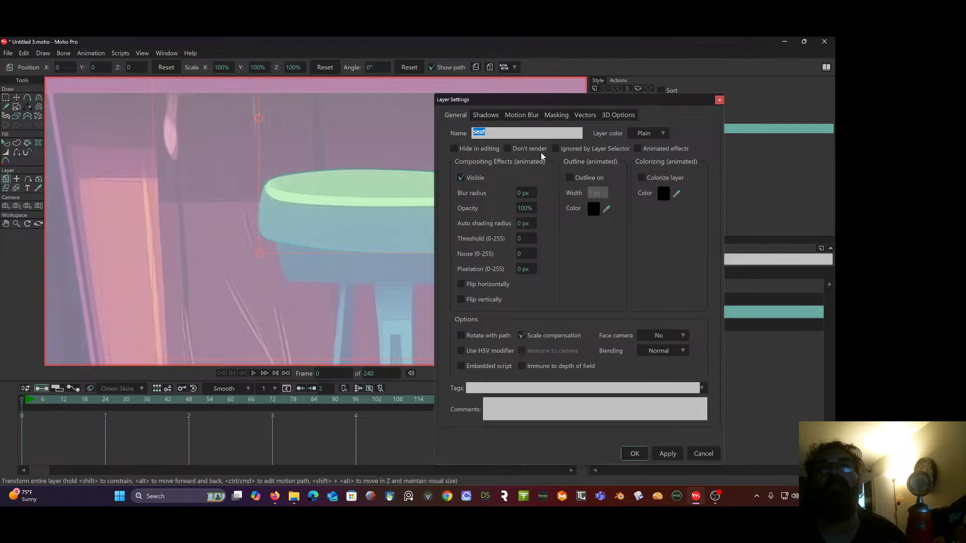
left_click(556, 115)
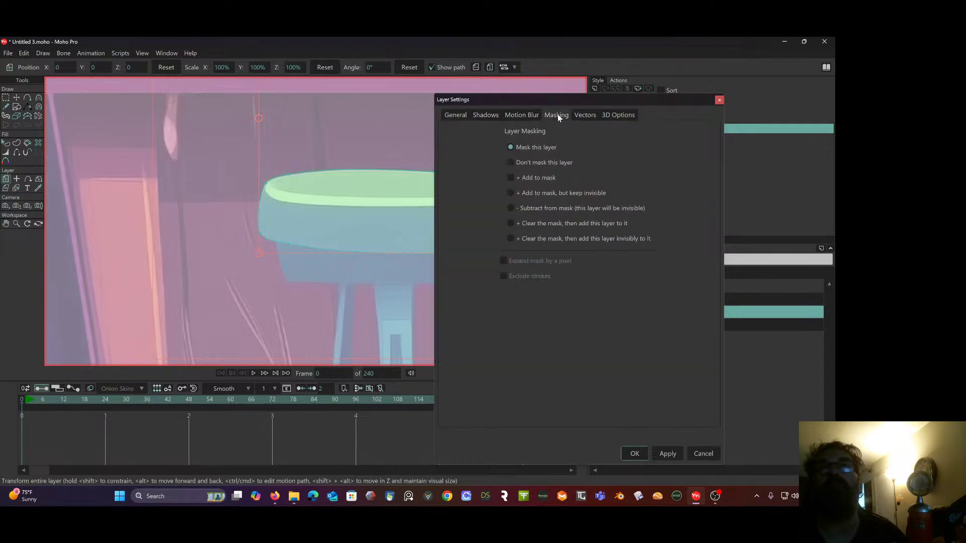
left_click(511, 163)
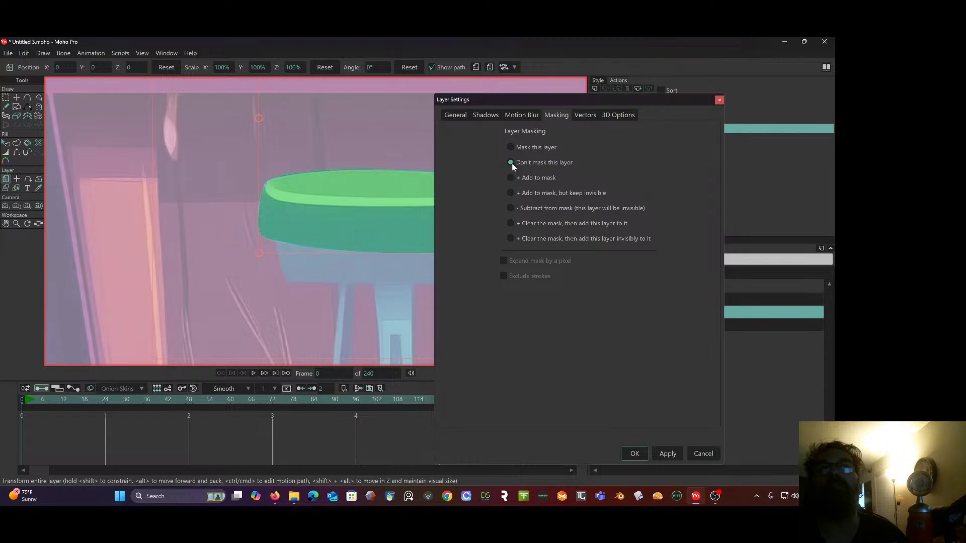
left_click(635, 453)
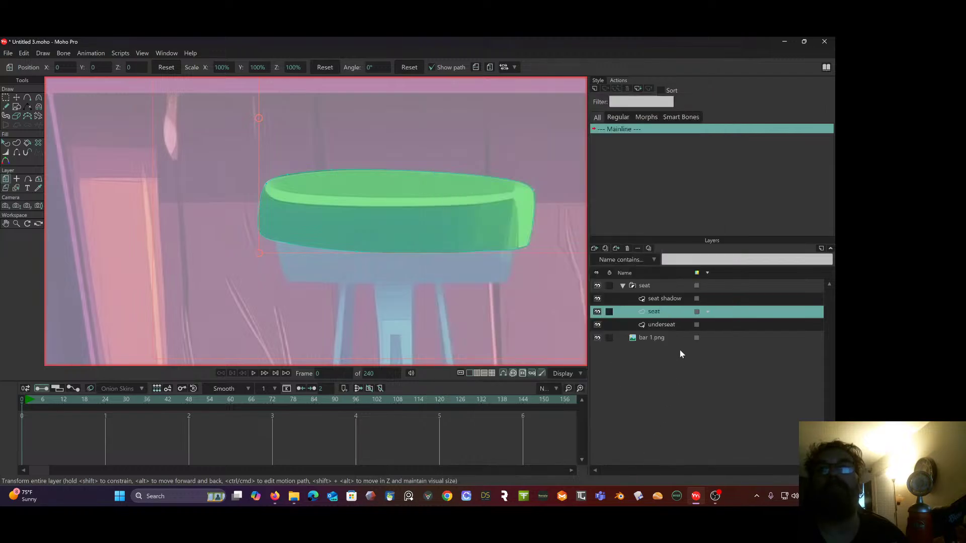
Set the underseat layer's masking to Don't mask this layer.
double_click(679, 325)
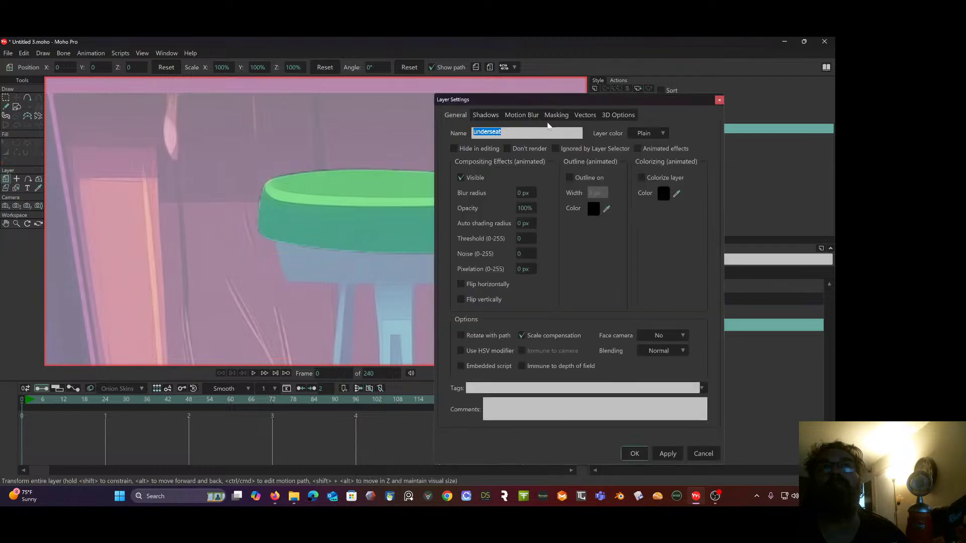
left_click(554, 117)
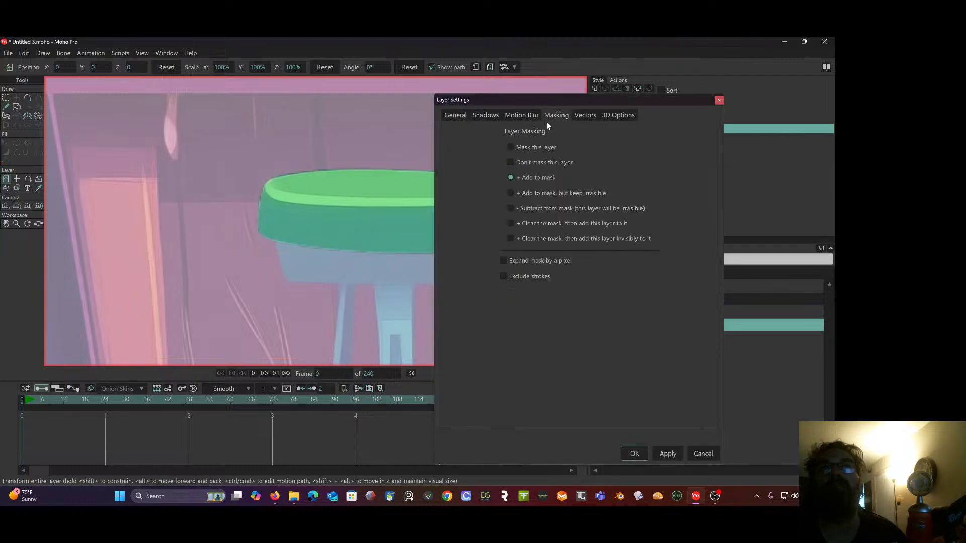
left_click(511, 162)
left_click(633, 453)
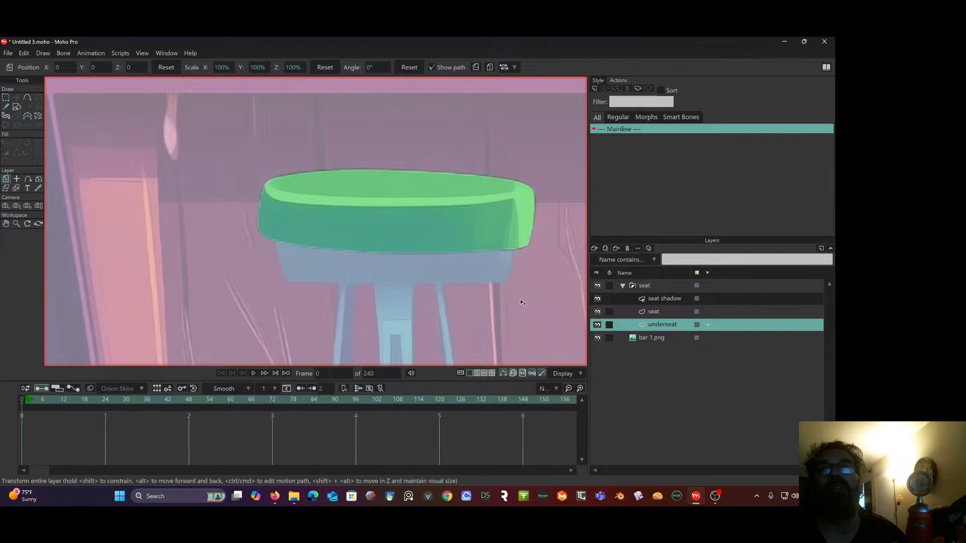
Set the underseat layer's masking to + Add to mask.
double_click(686, 326)
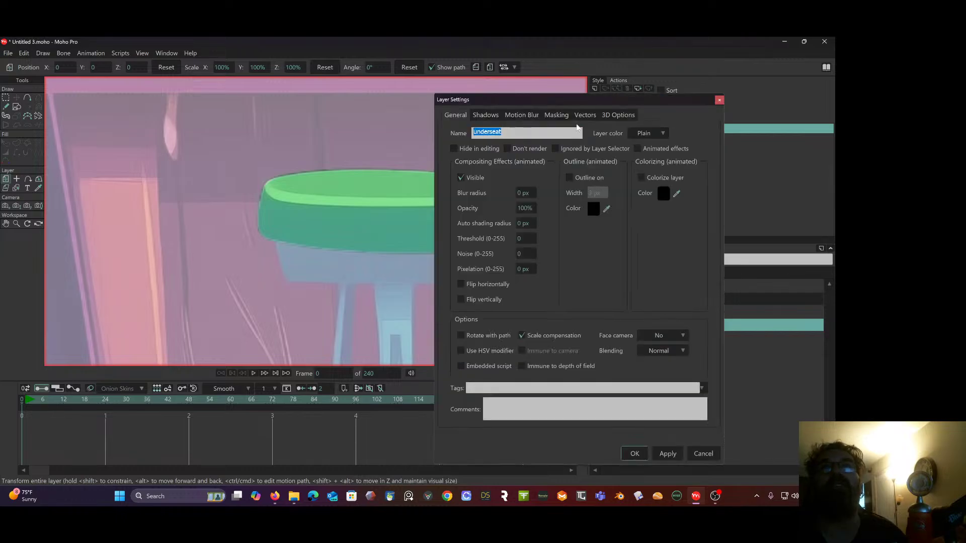
left_click(556, 114)
left_click(510, 178)
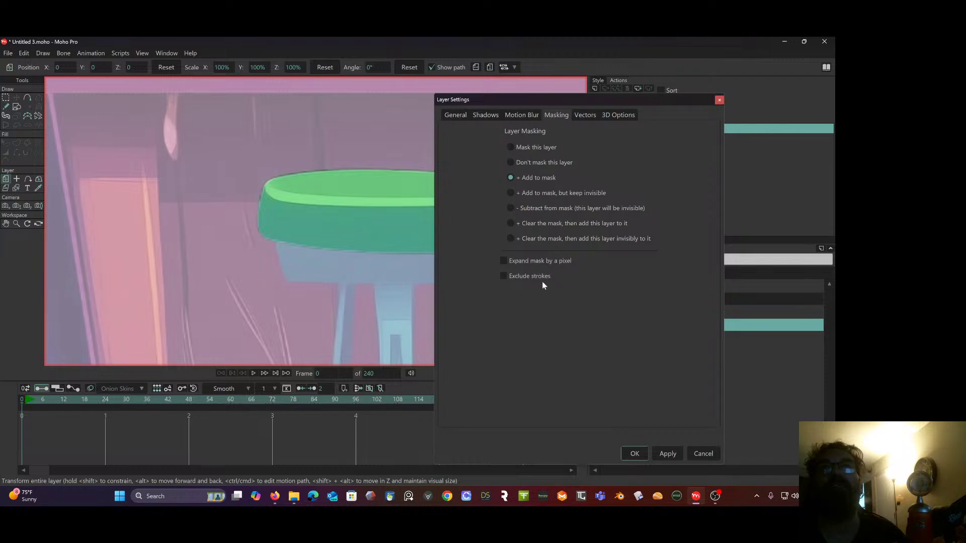
left_click(639, 455)
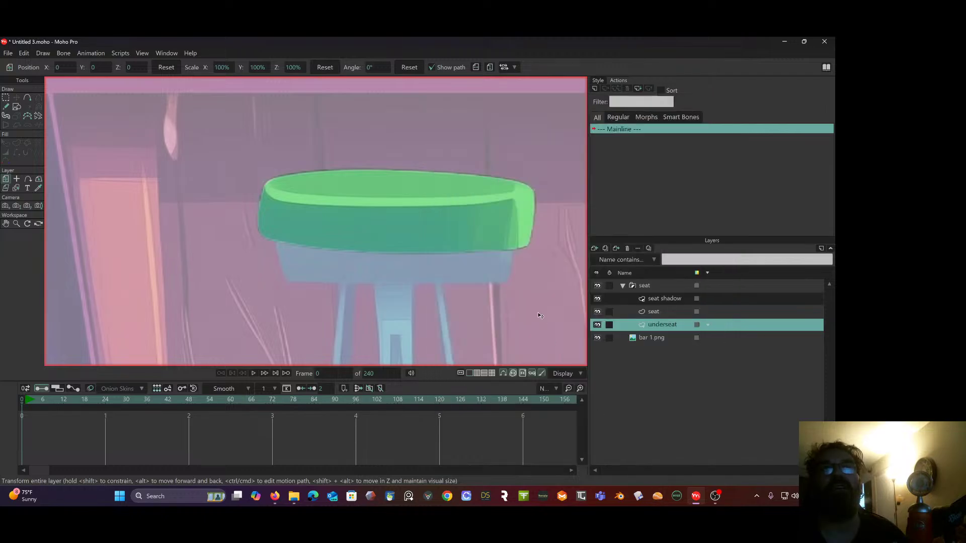
scroll(488, 283, "down", 6)
scroll(489, 283, "up", 5)
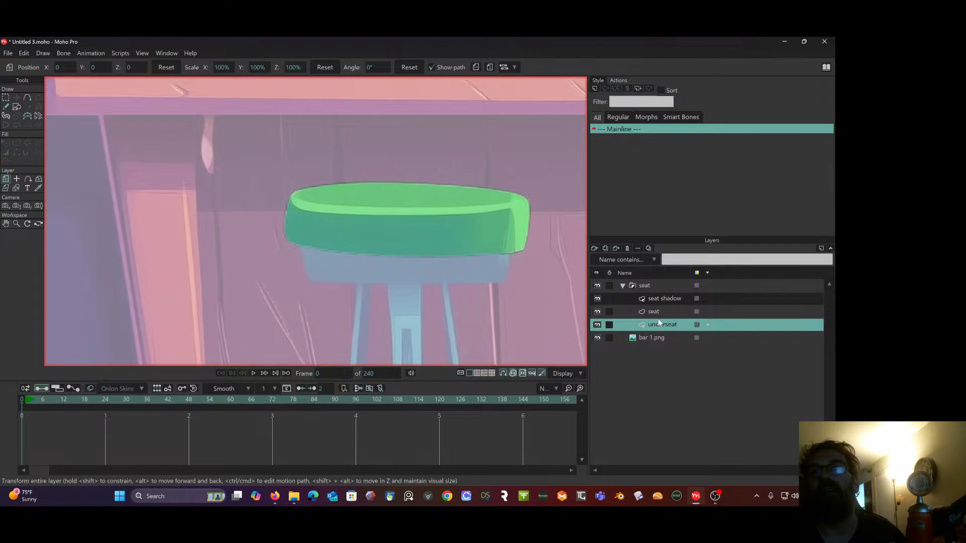
Check the seat group's group mask option in its layer settings.
double_click(654, 285)
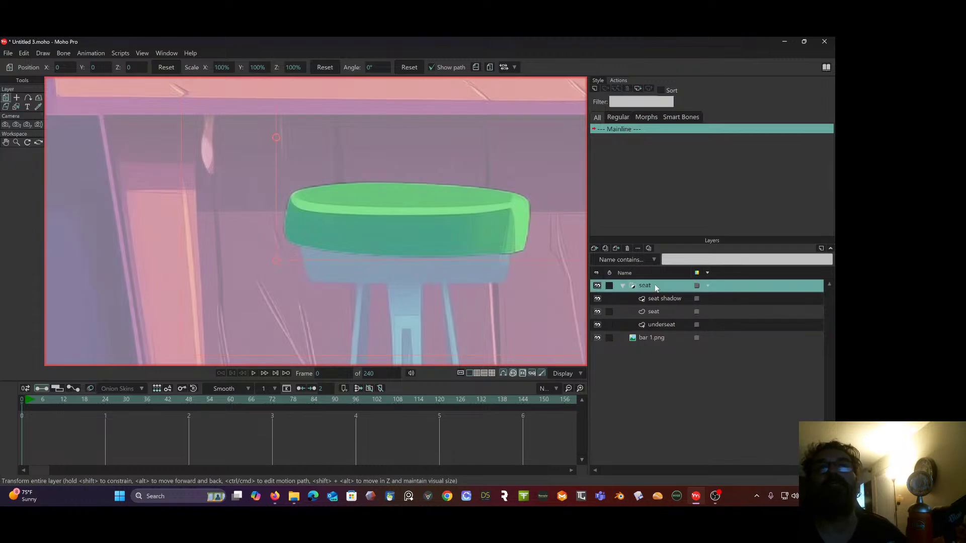
left_click(557, 115)
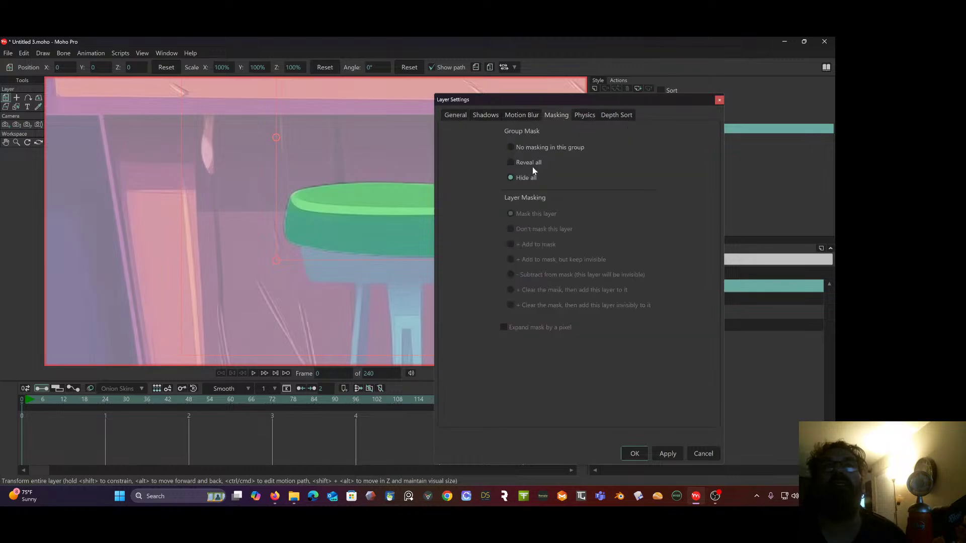
left_click(634, 454)
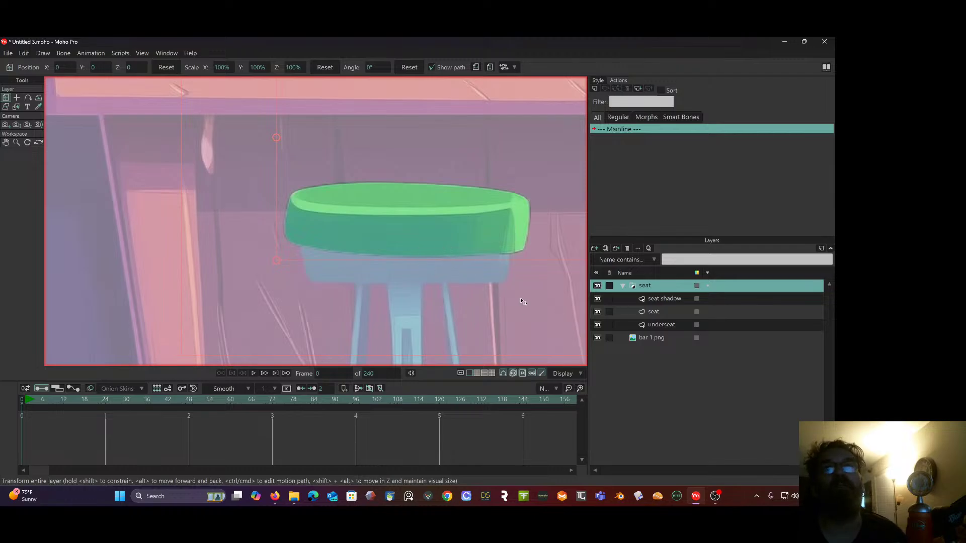
Select the underseat layer, examine the leftmost stool in the scene, and check the layer's masking option.
left_click(668, 326)
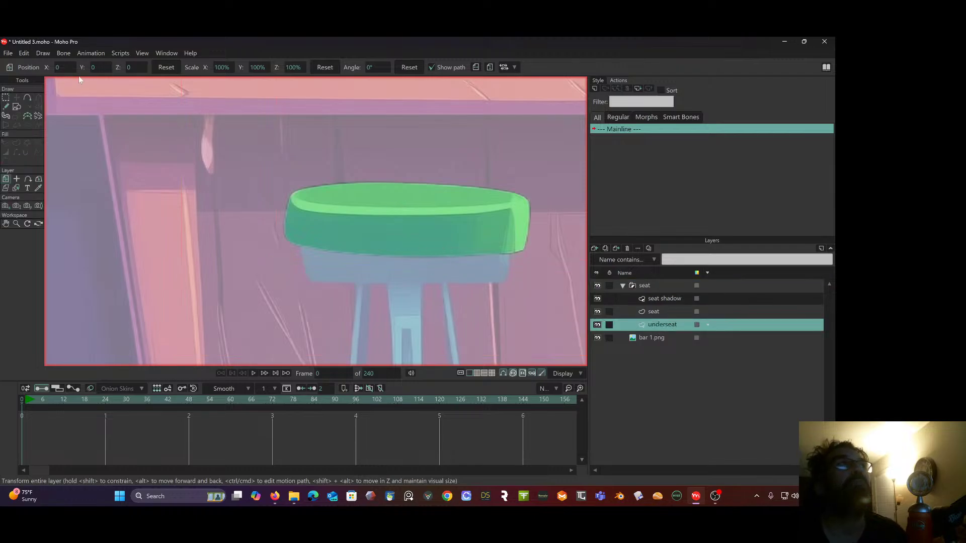
left_click(6, 98)
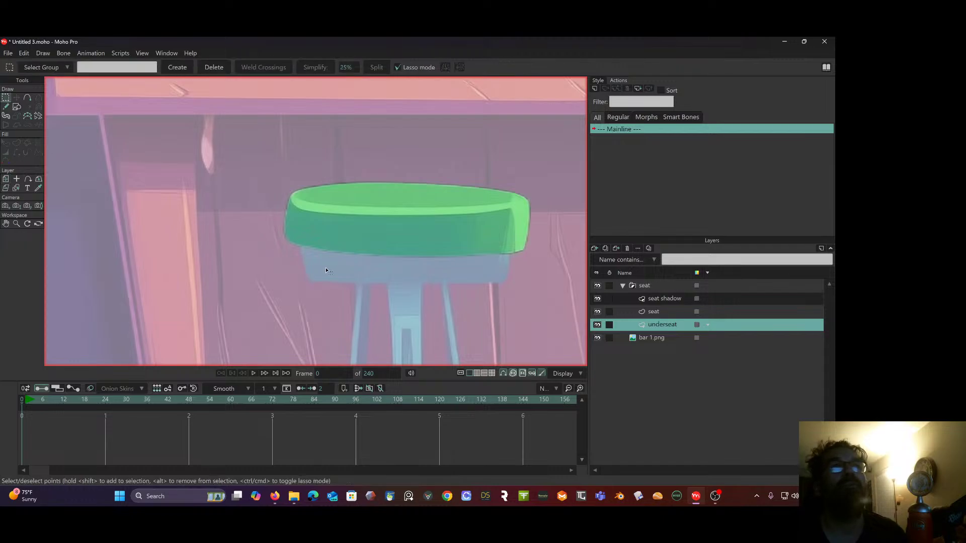
scroll(326, 270, "down", 5)
scroll(328, 271, "up", 3)
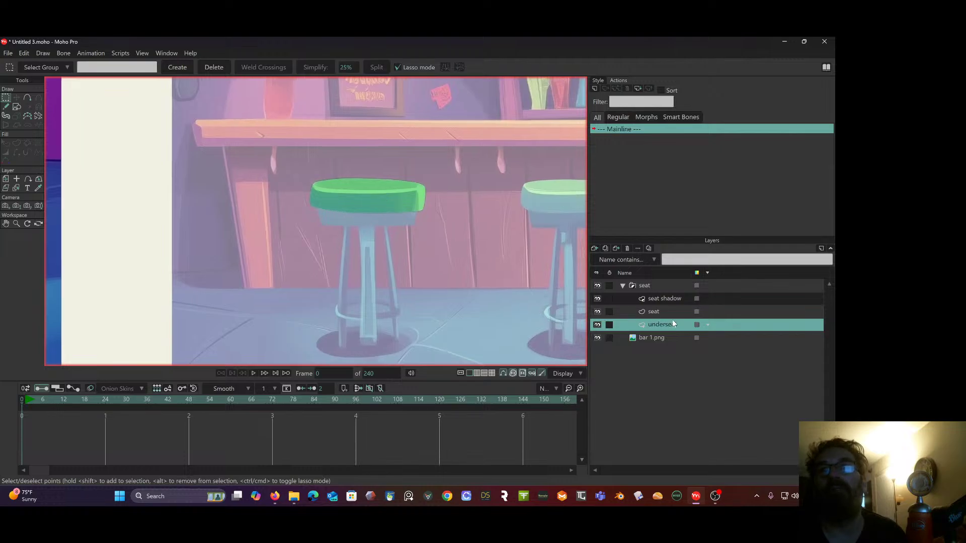
scroll(445, 240, "down", 3)
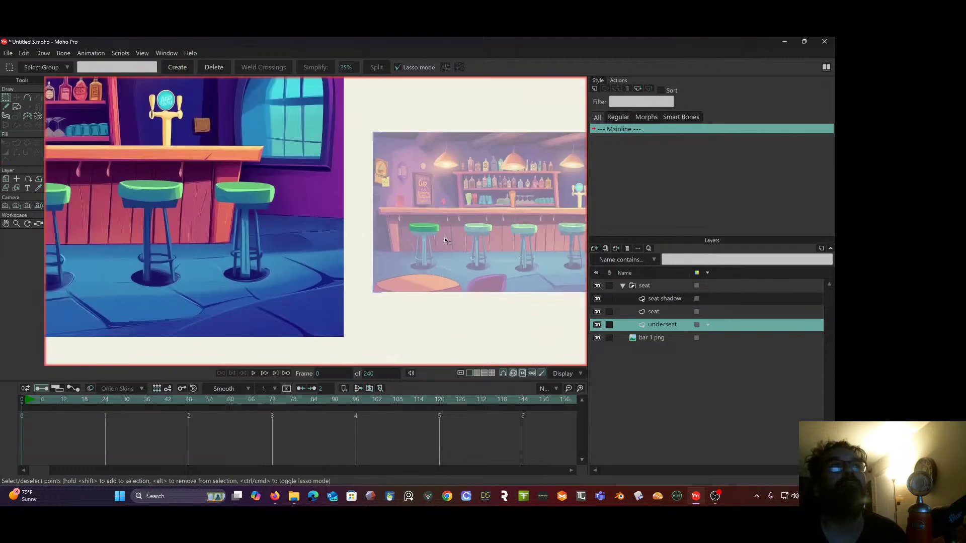
scroll(444, 240, "up", 5)
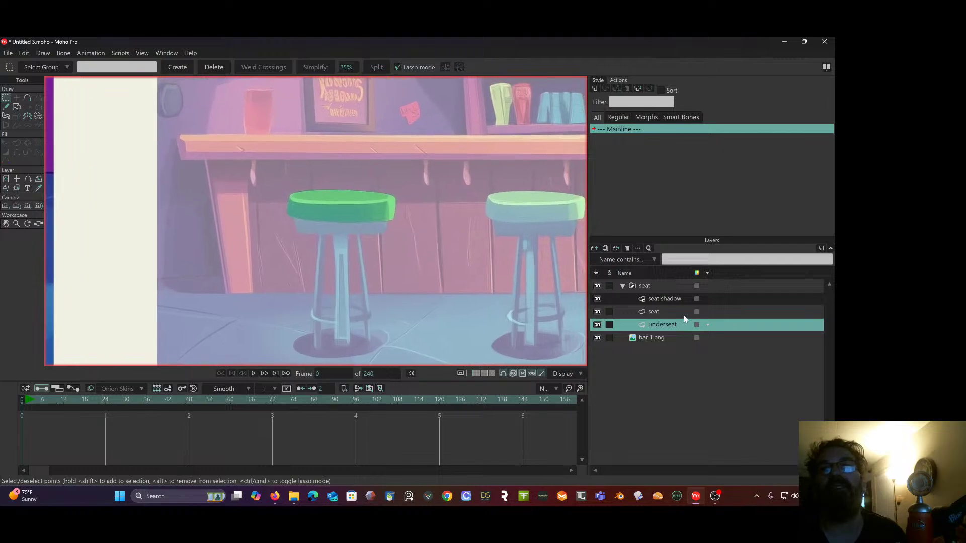
right_click(682, 327)
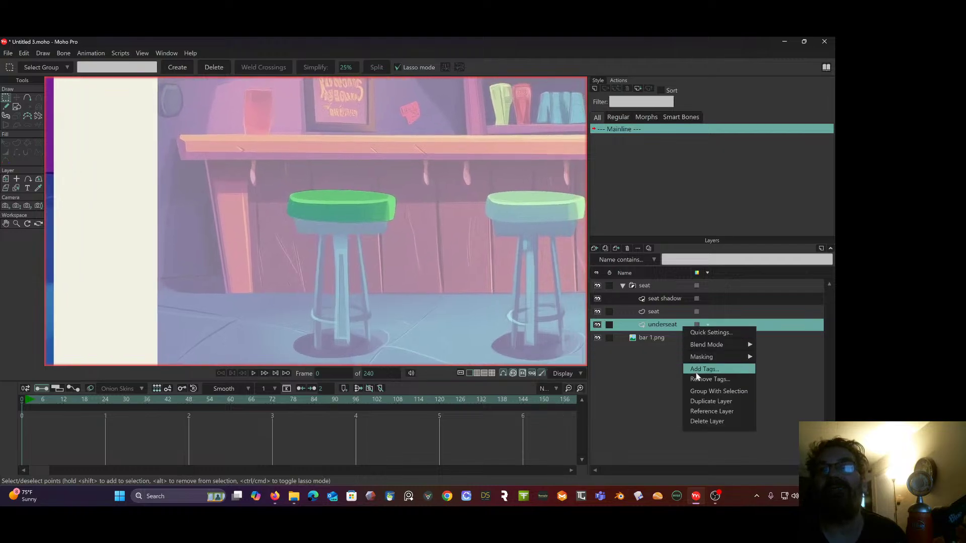
mouse_move(702, 356)
scroll(407, 213, "up", 2)
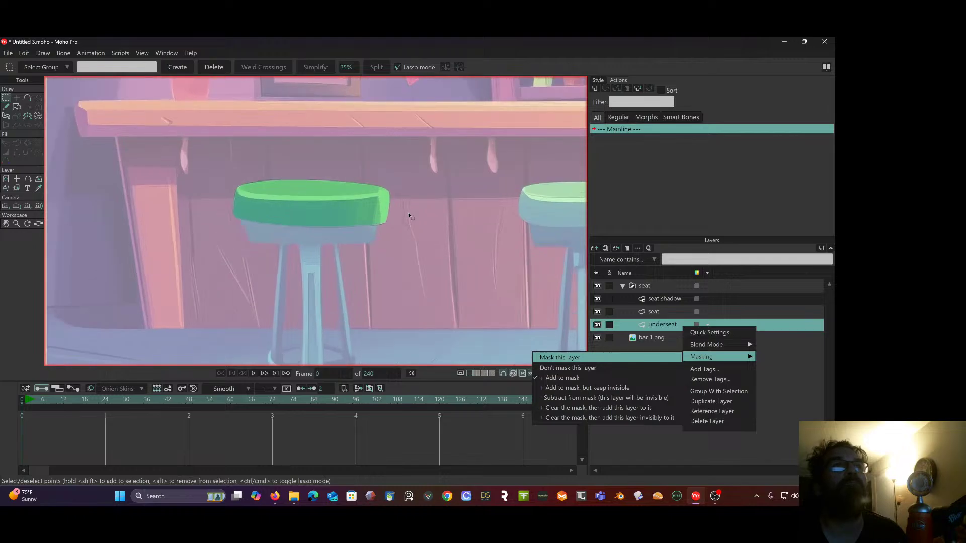
Trace a closed outline around the blue base beneath the leftmost stool's cushion, with its upper edge running behind the green seat.
left_click(27, 98)
scroll(232, 211, "up", 2)
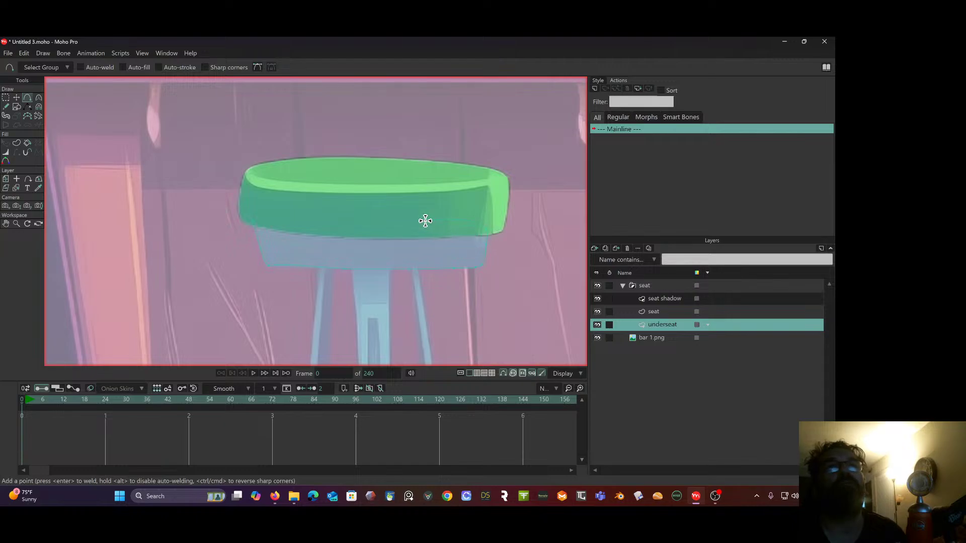
left_click(312, 217)
left_click(275, 216)
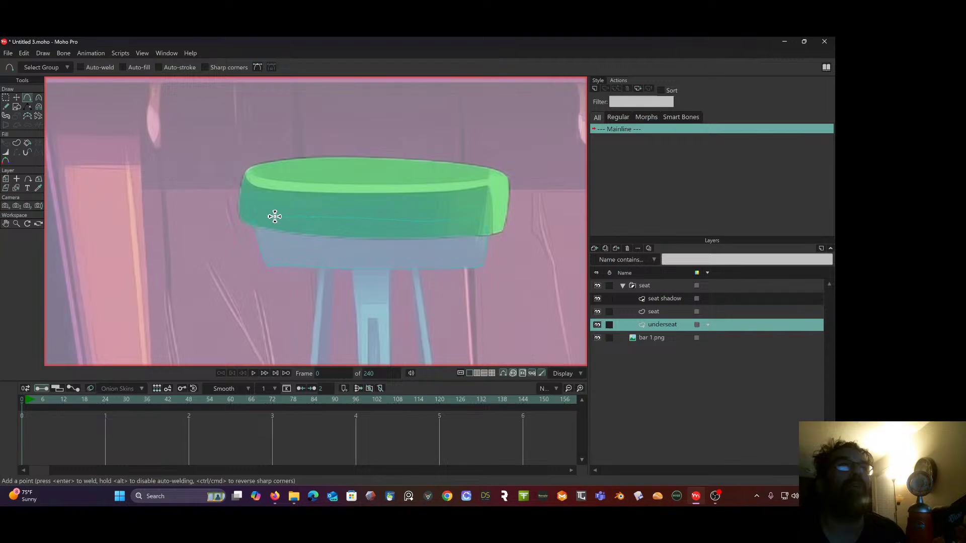
left_click(253, 221)
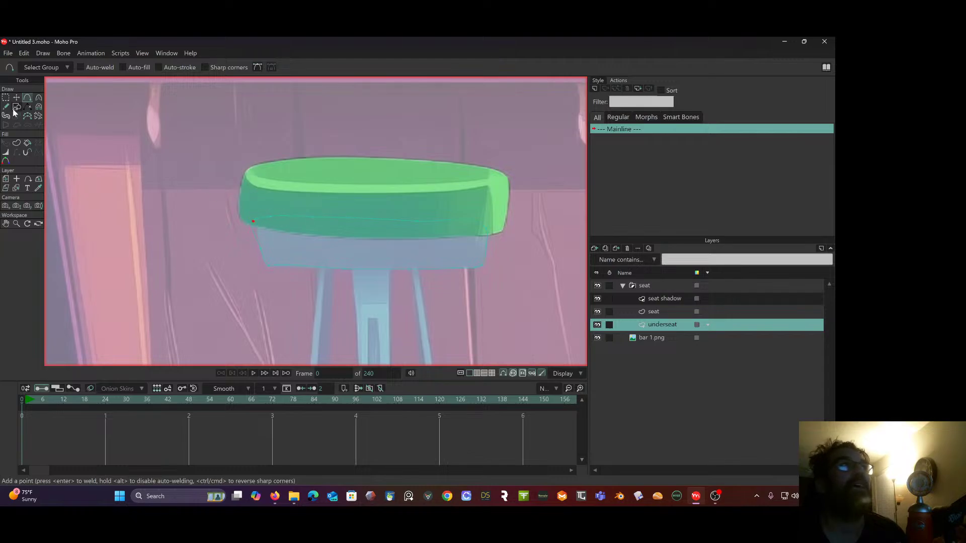
Reduce the curvature at the underseat outline's upper-left corner and nudge its left-side points to fit the traced base.
left_click(39, 97)
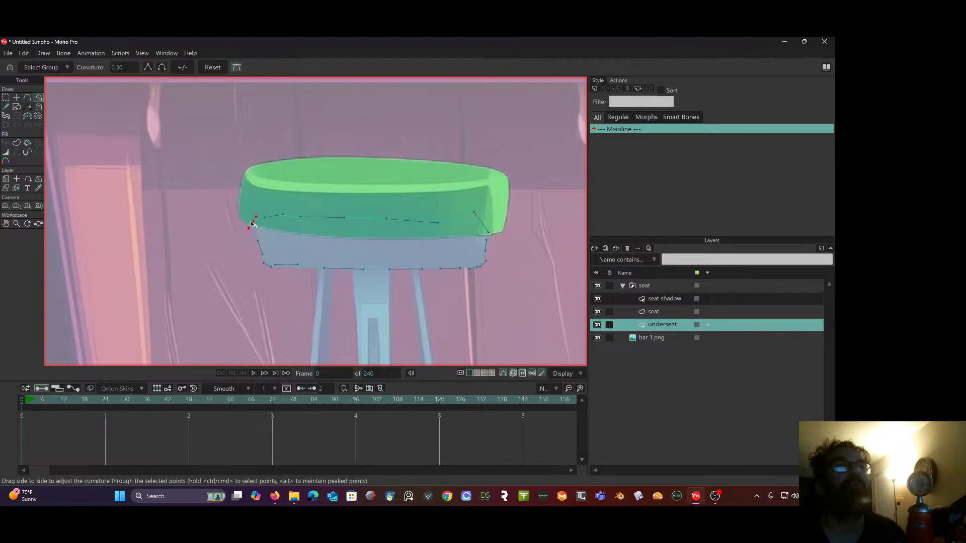
left_click_drag(252, 224, 206, 224)
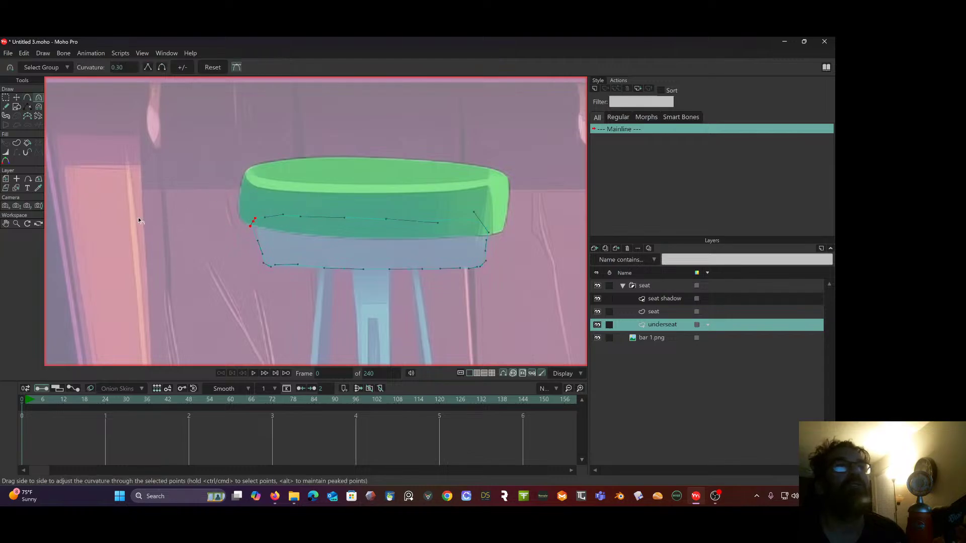
left_click(16, 97)
scroll(164, 166, "up", 3)
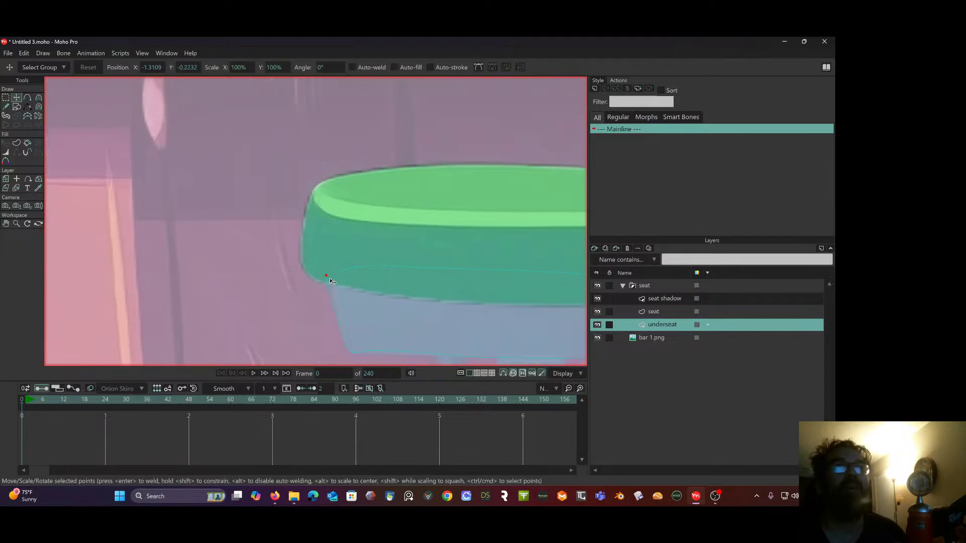
left_click_drag(334, 279, 204, 196)
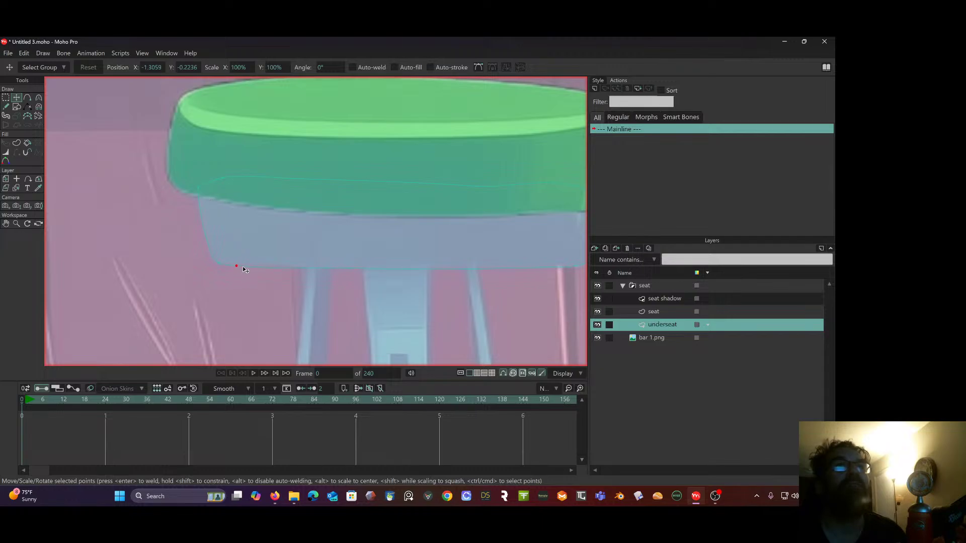
left_click_drag(332, 246, 237, 226)
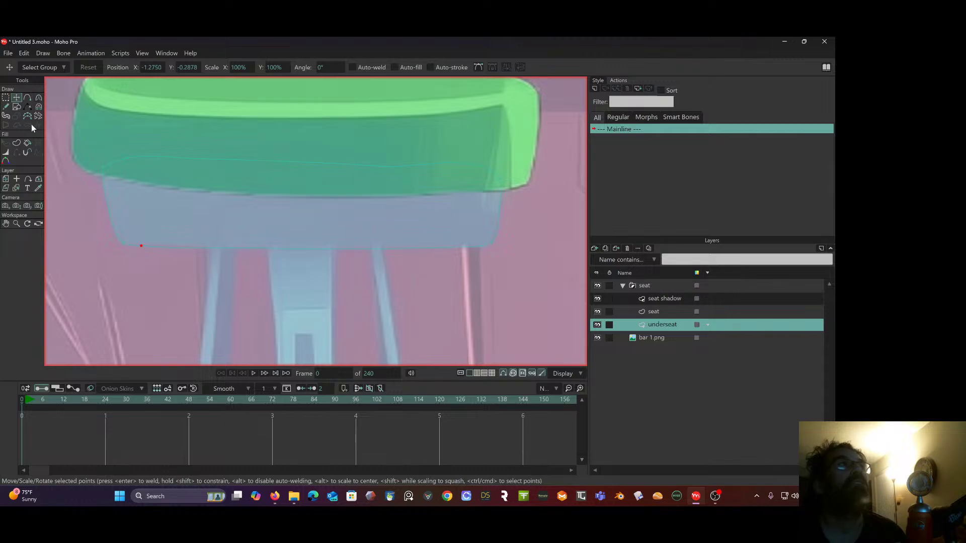
Create a fill-only shape from the closed underseat outline on the underseat layer.
left_click(16, 143)
left_click(279, 164)
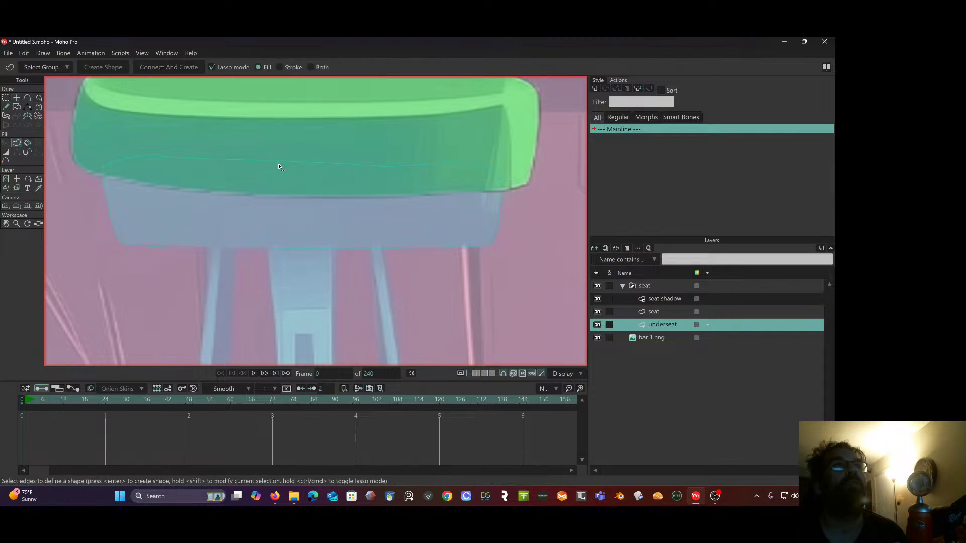
left_click(278, 159)
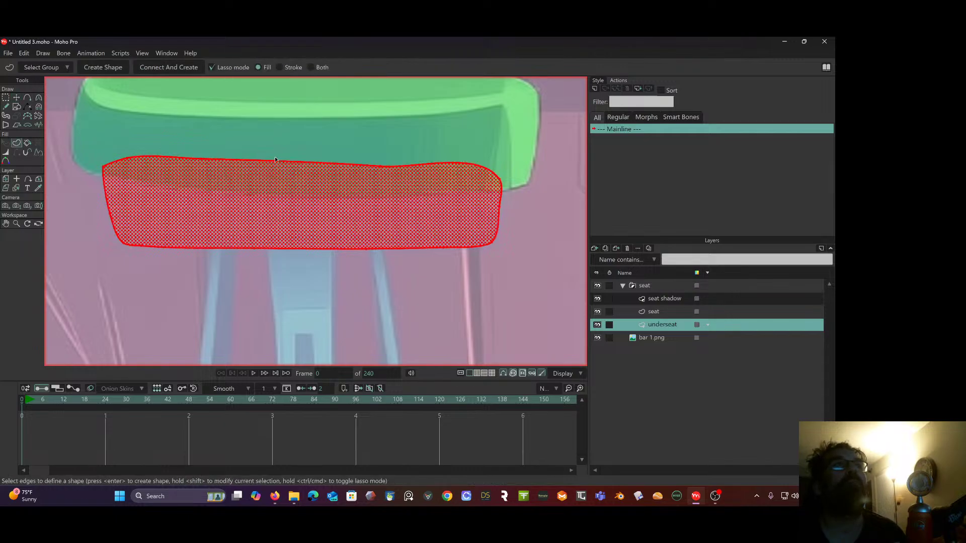
left_click(98, 67)
left_click(6, 97)
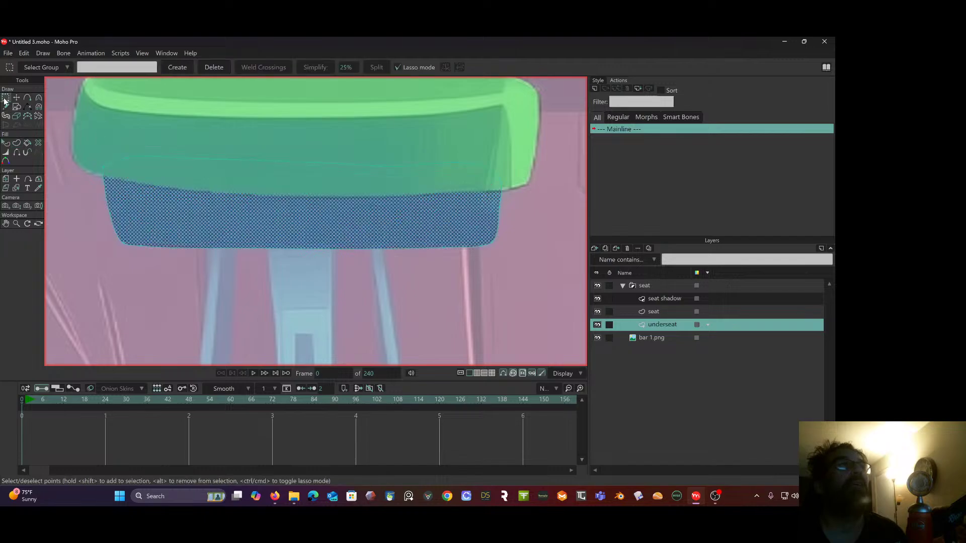
Turn on Exclude strokes in the underseat layer's masking settings.
scroll(322, 250, "down", 3)
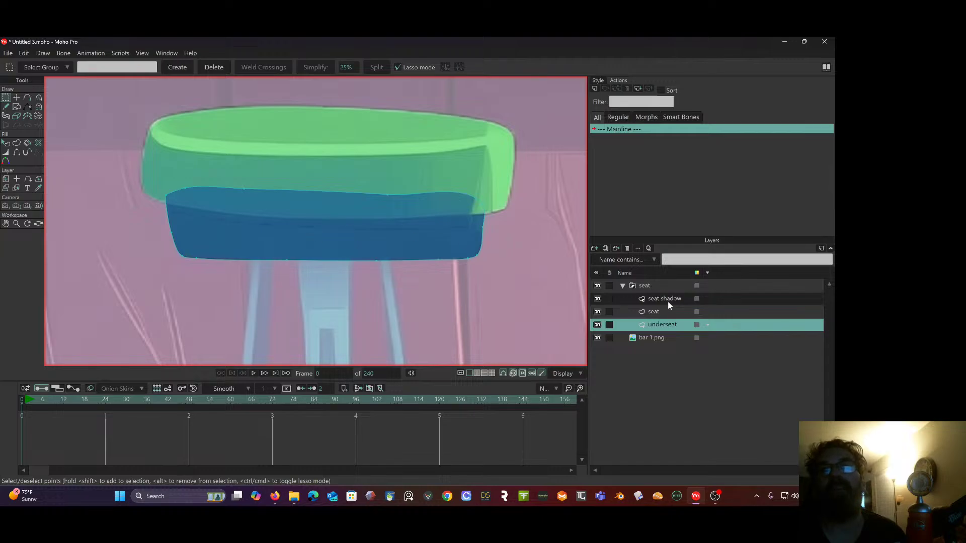
double_click(683, 324)
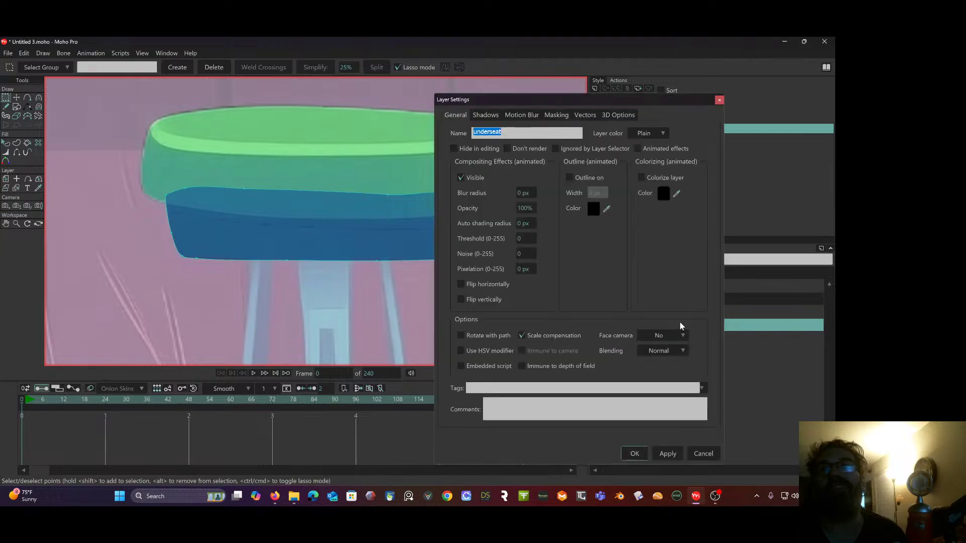
left_click(558, 116)
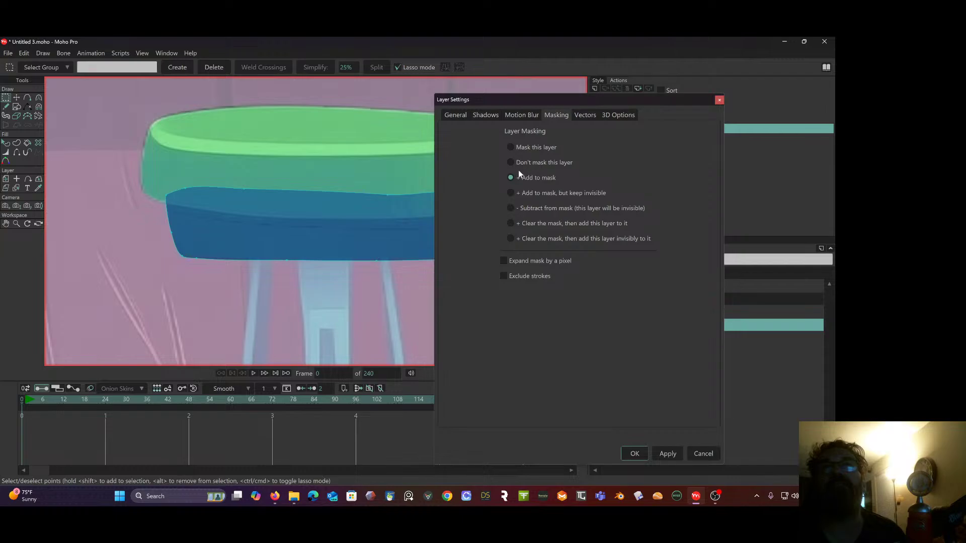
left_click(503, 276)
left_click(634, 454)
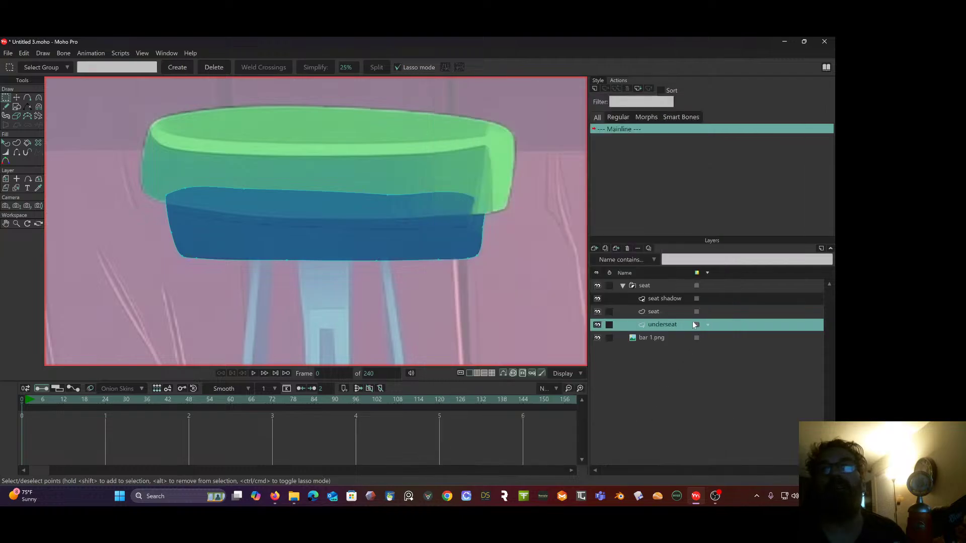
Try setting the seat layer's masking to Mask this layer.
double_click(670, 313)
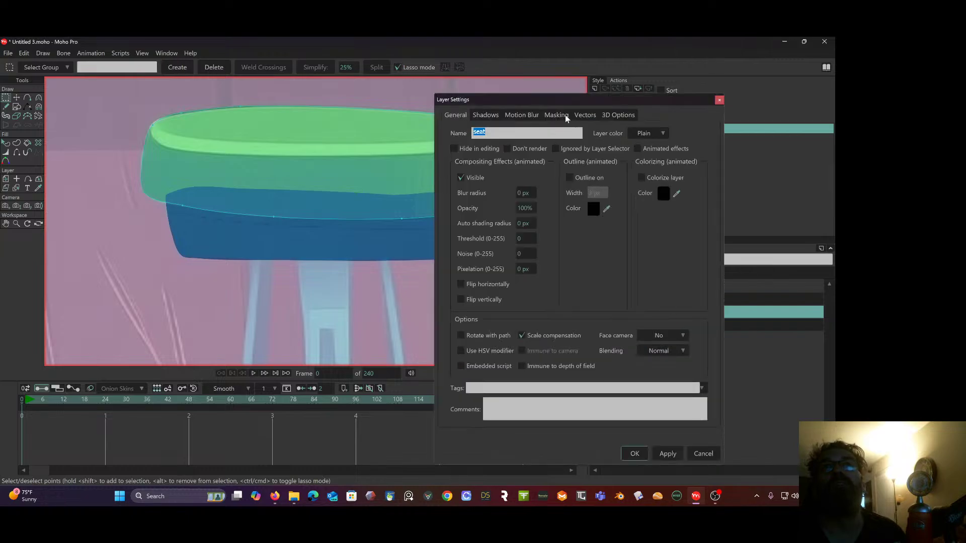
left_click(556, 115)
left_click(510, 147)
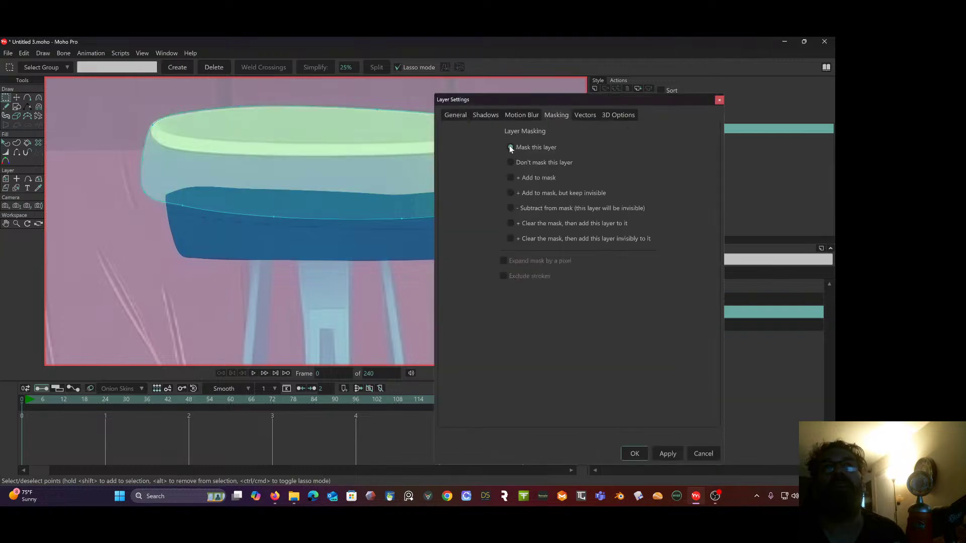
left_click(667, 454)
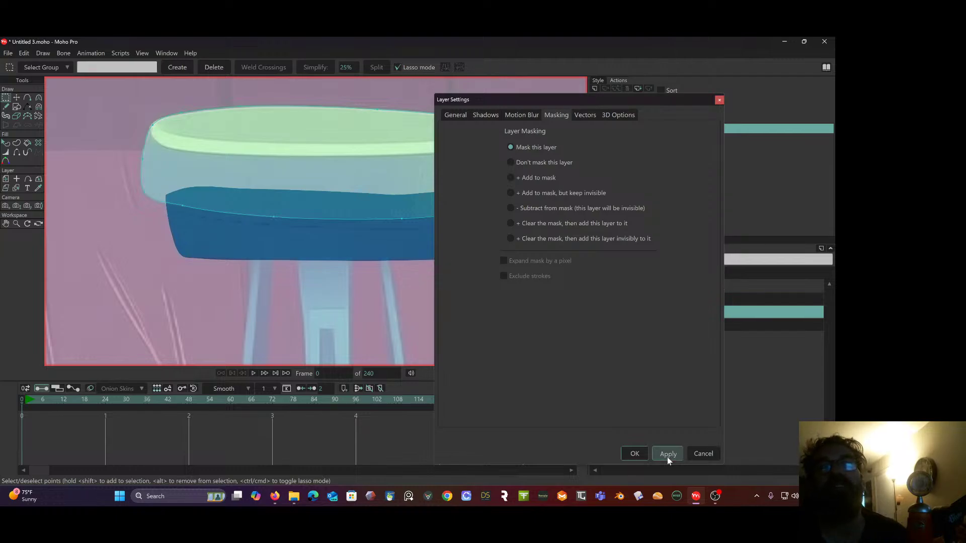
left_click(635, 455)
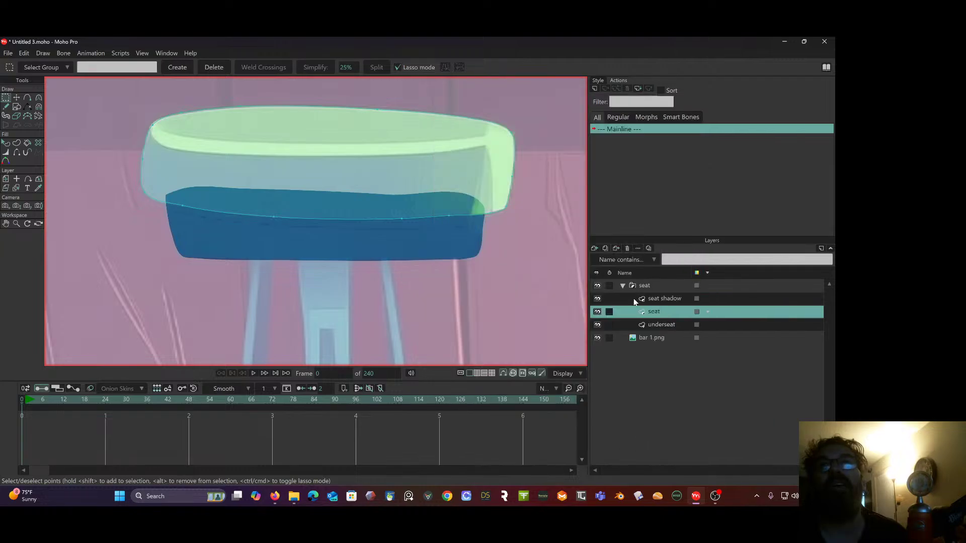
Check the masking option assigned to the seat shadow layer.
left_click(676, 299)
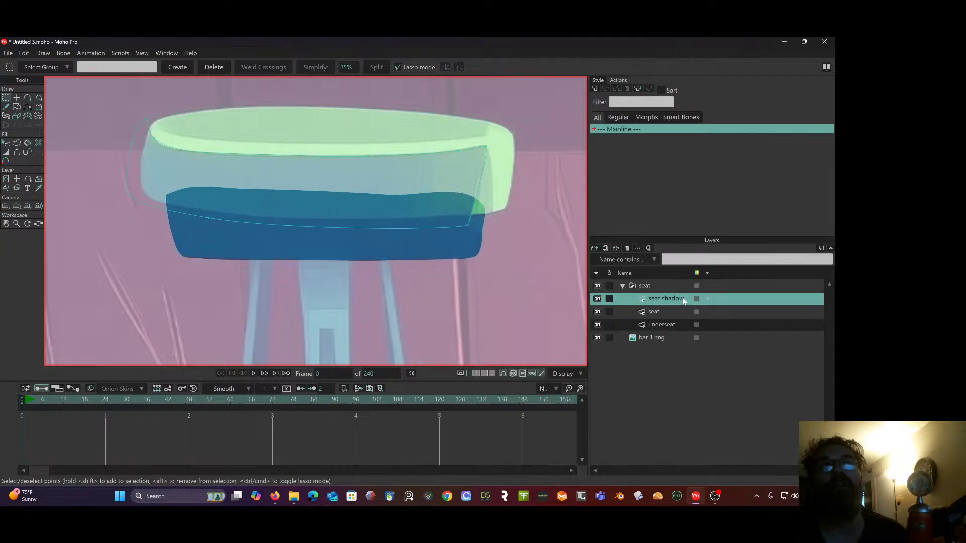
double_click(686, 298)
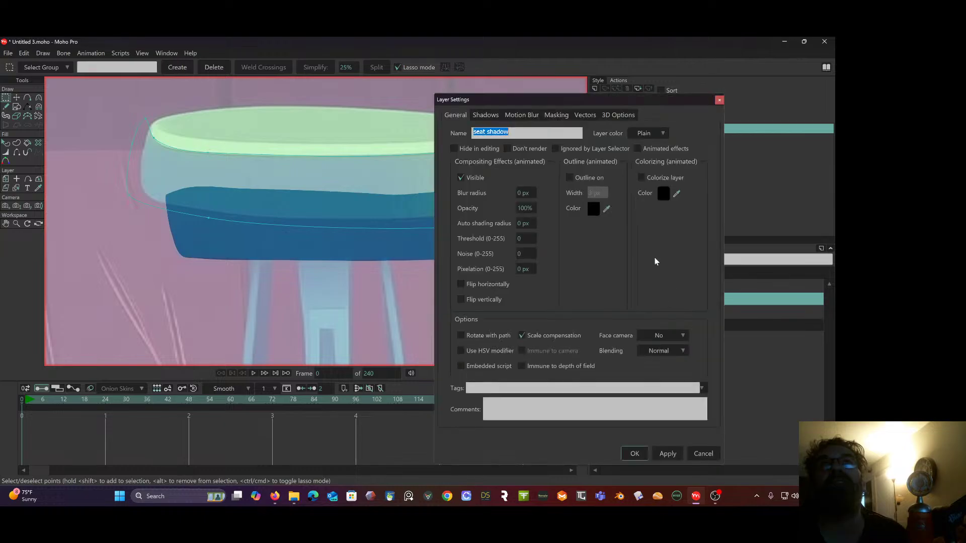
left_click(554, 116)
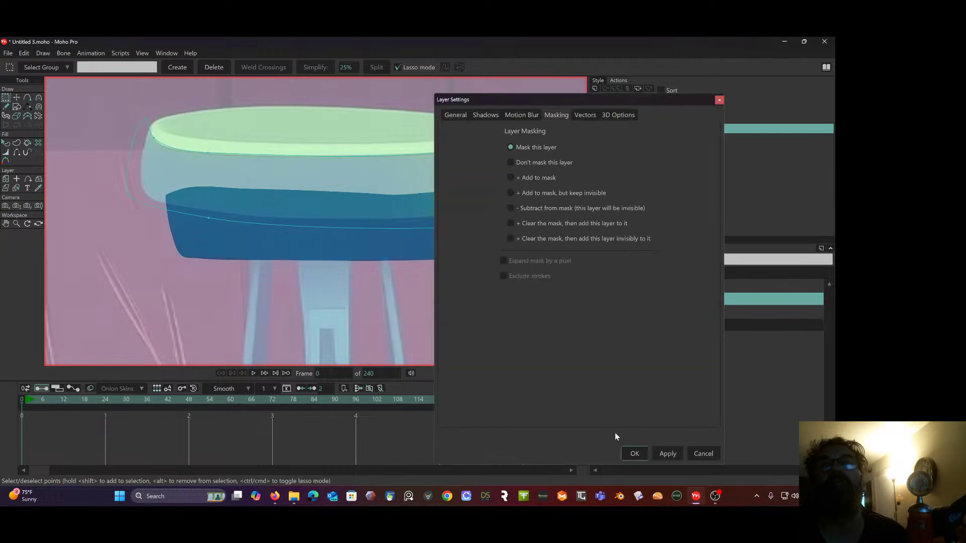
left_click(635, 454)
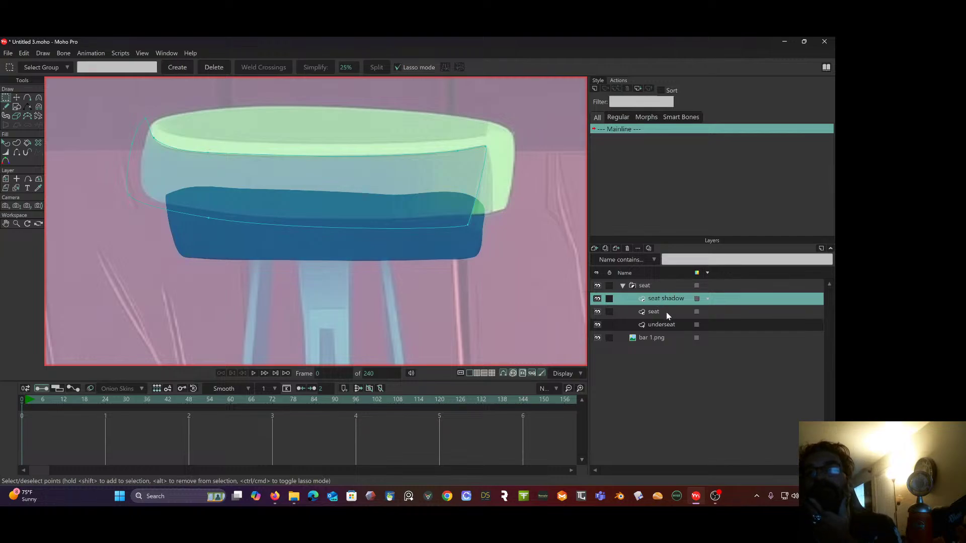
Move the underseat layer out of the seat group, directly below it, and set the seat layer's masking to + Add to mask.
left_click(678, 326)
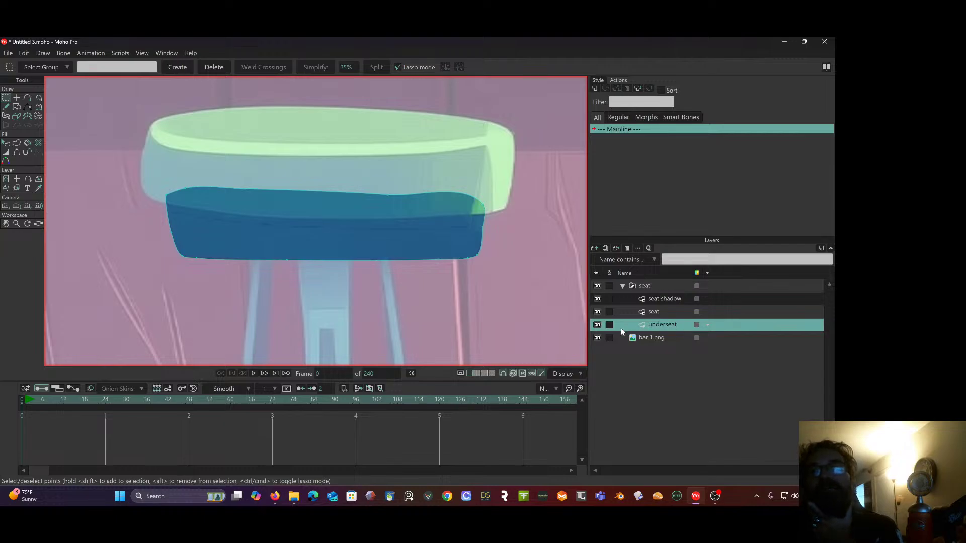
left_click_drag(618, 331, 618, 334)
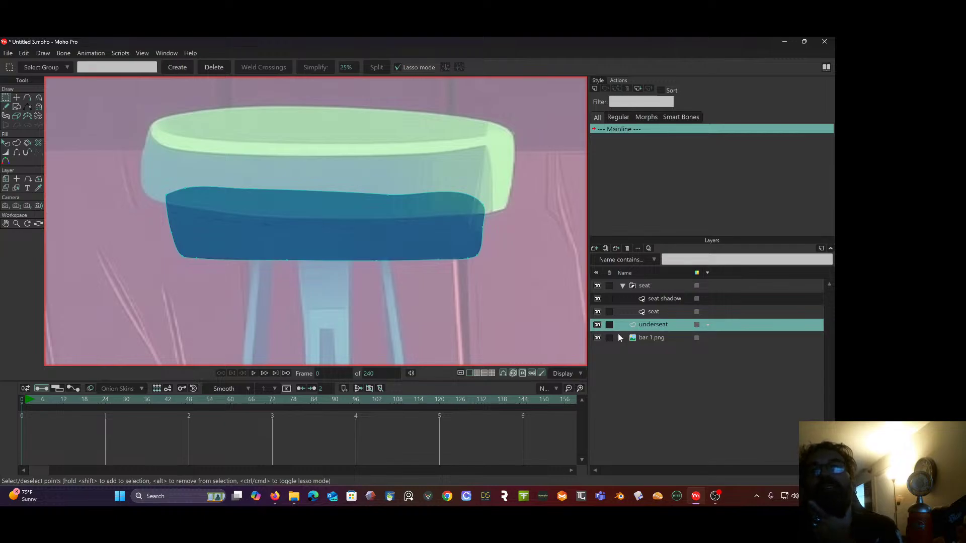
double_click(668, 313)
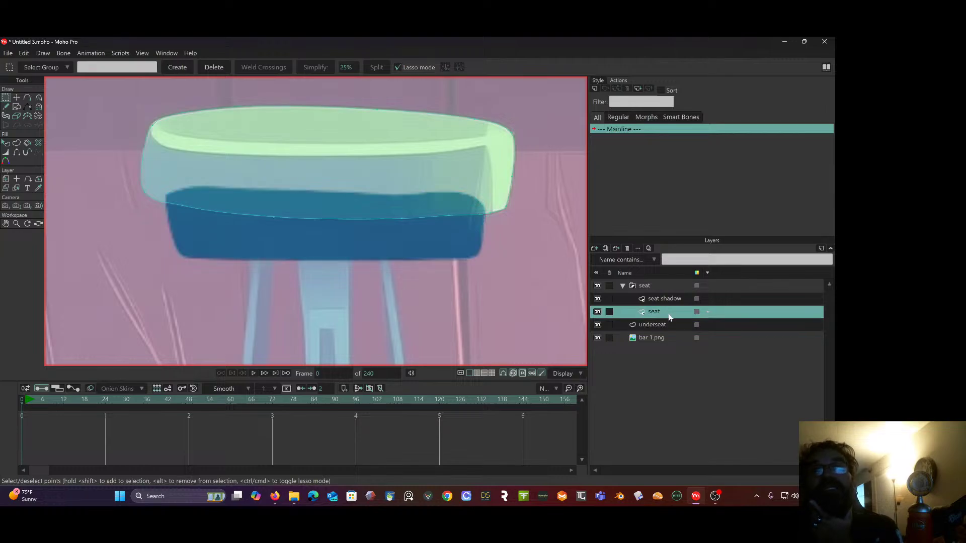
left_click(554, 116)
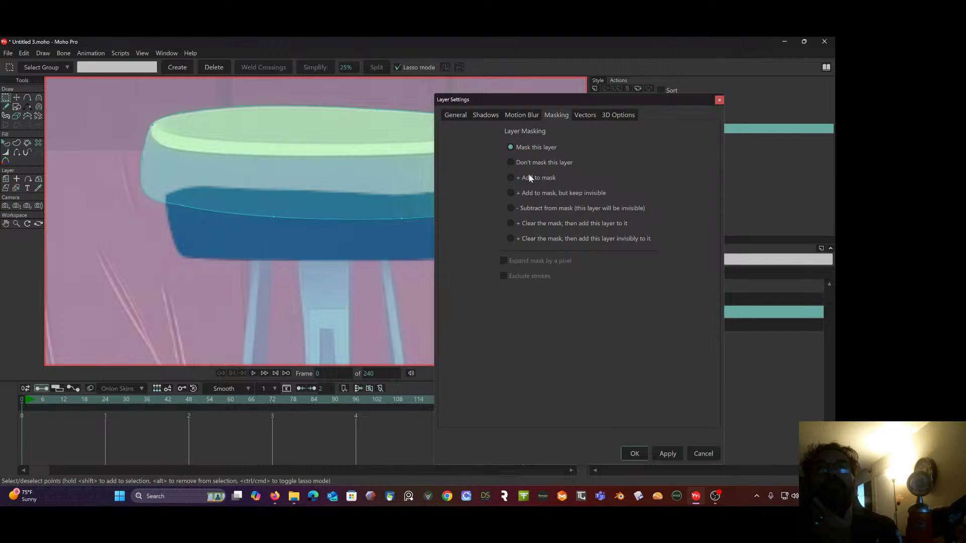
left_click(510, 178)
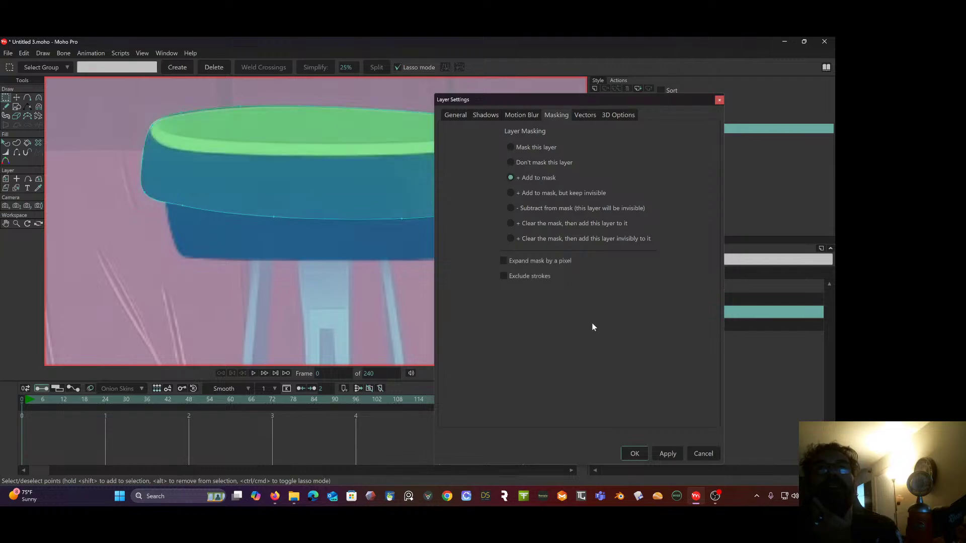
left_click(635, 453)
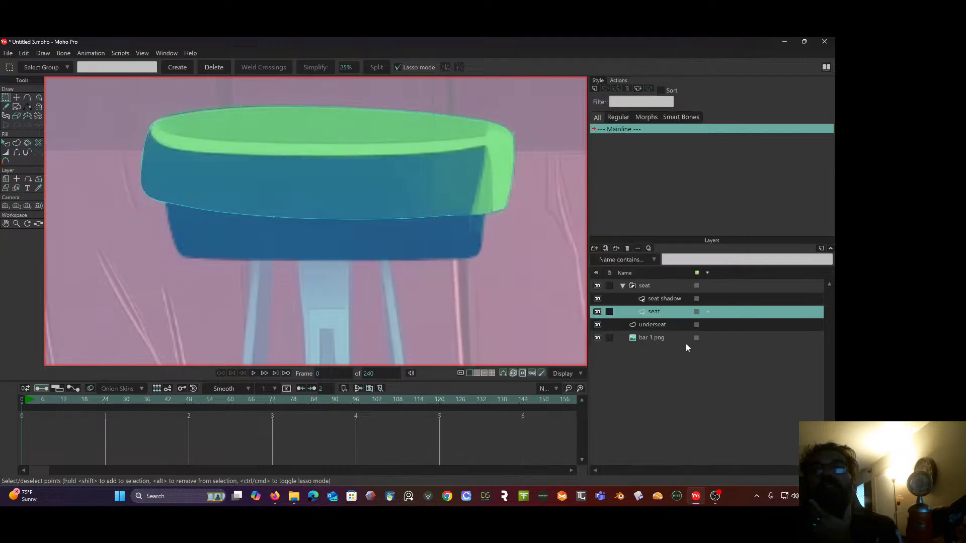
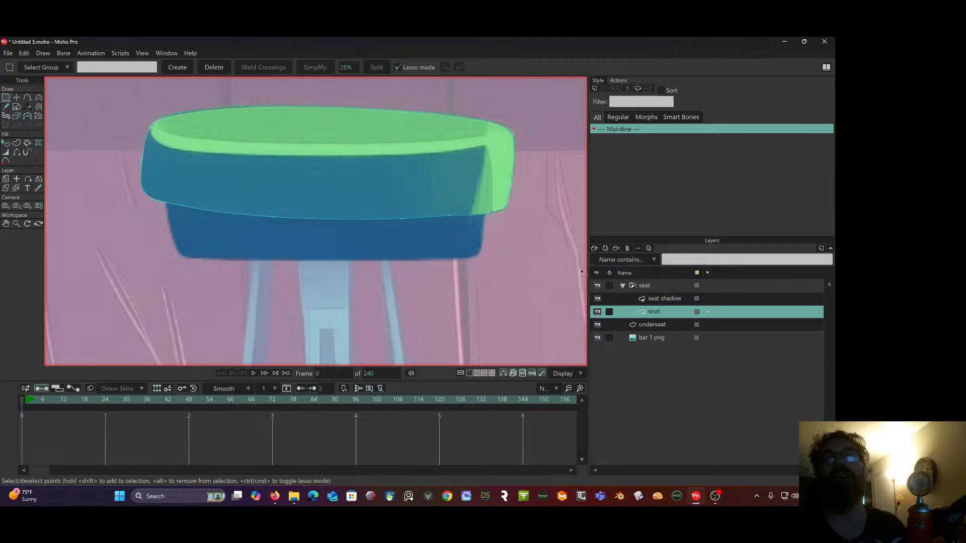
Add a vector layer above the seat shadow layer inside the seat group and name it "seat shadow top".
scroll(415, 203, "down", 5)
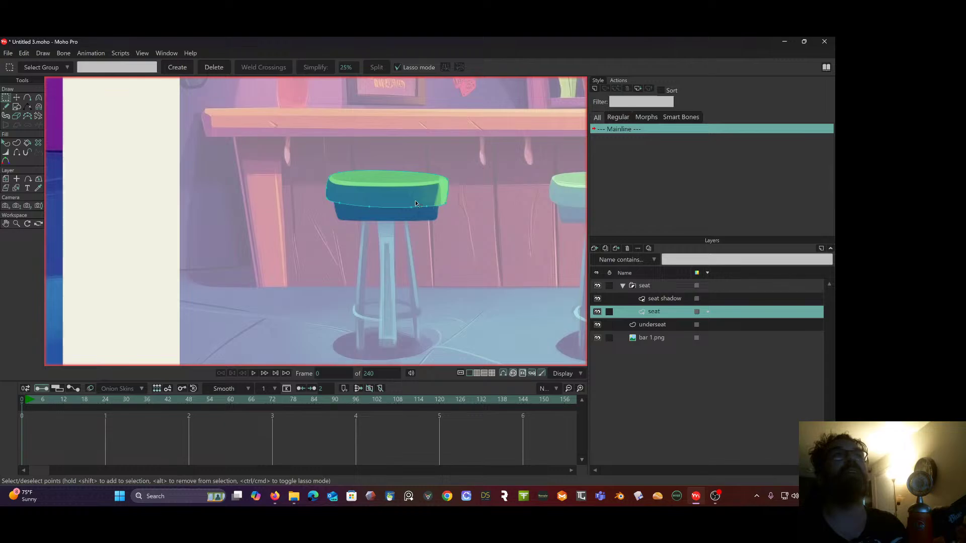
scroll(415, 203, "up", 5)
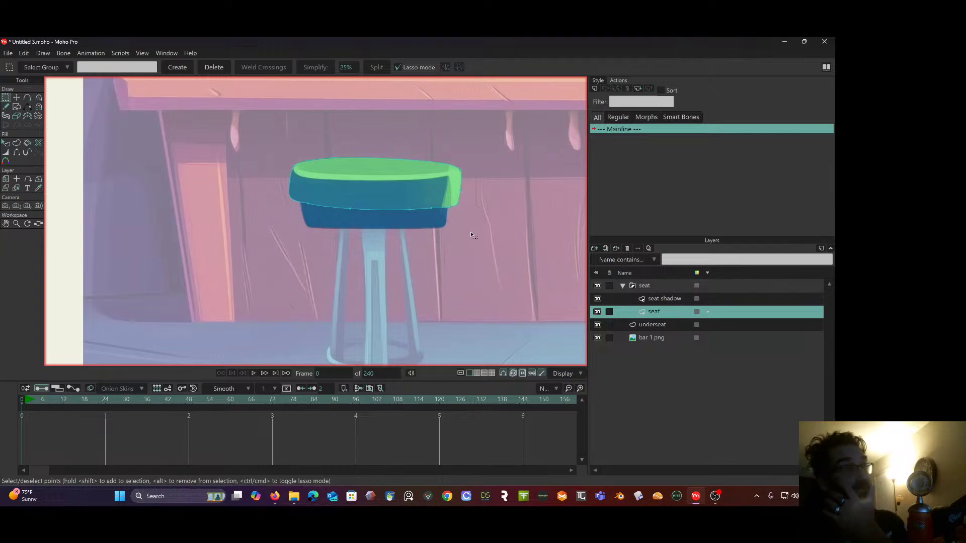
left_click(594, 246)
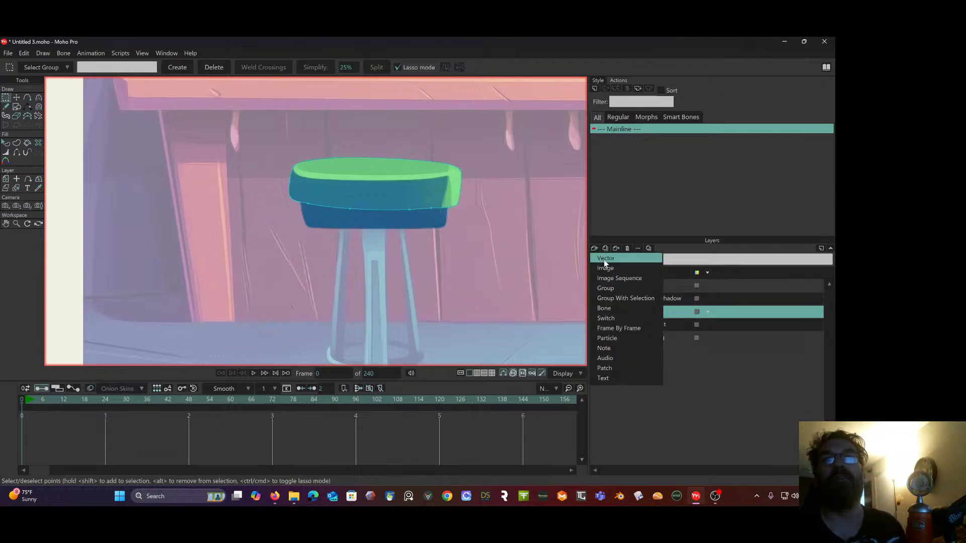
left_click(604, 260)
left_click_drag(660, 313, 663, 296)
double_click(662, 301)
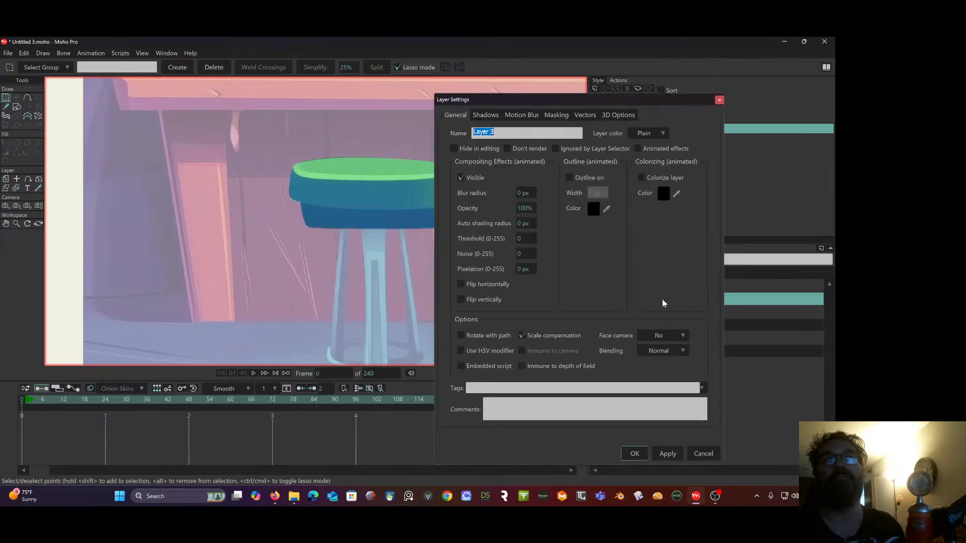
type("sea")
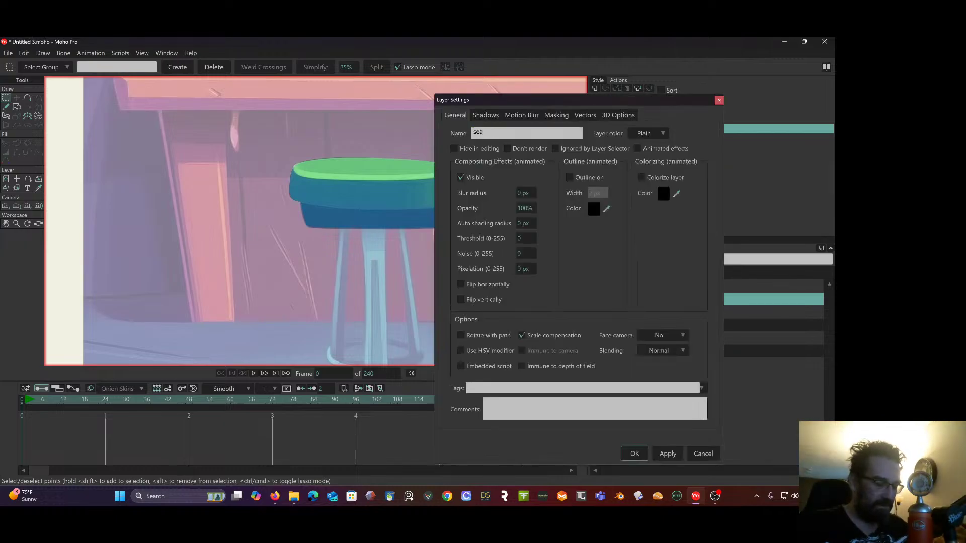
type("t shadow top")
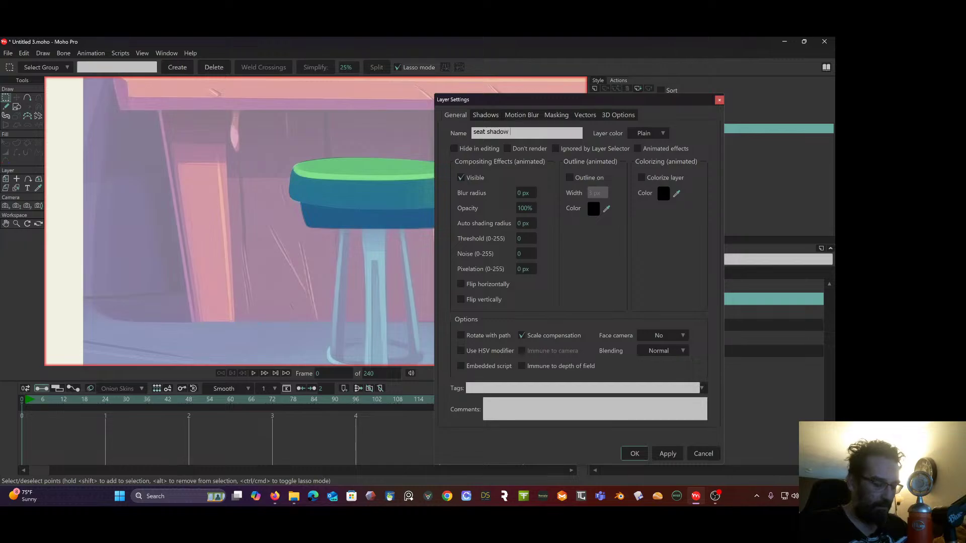
key("Return")
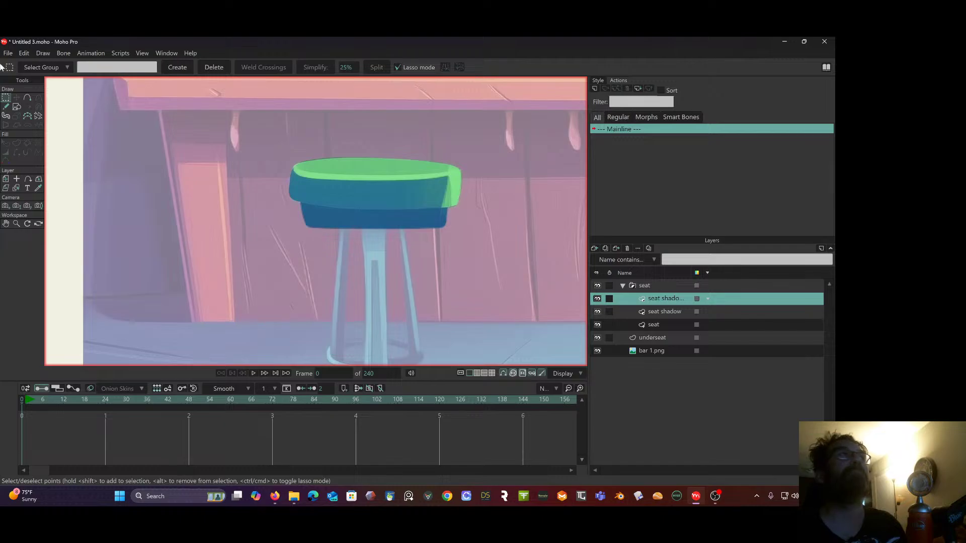
Trace a closed outline around the darker top surface of the leftmost stool's cushion, with its upper edge running beyond the seat.
left_click(27, 98)
scroll(294, 156, "up", 2)
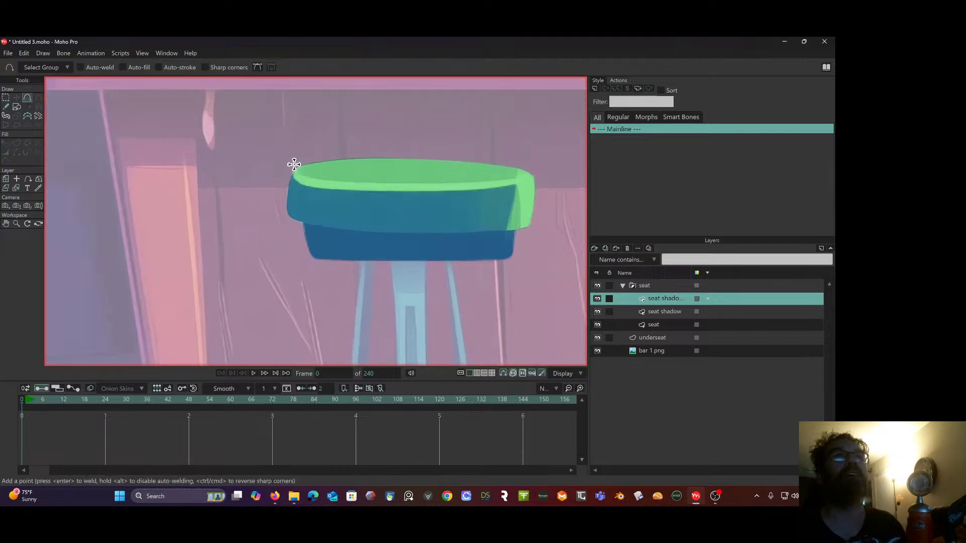
left_click(296, 170)
left_click(302, 177)
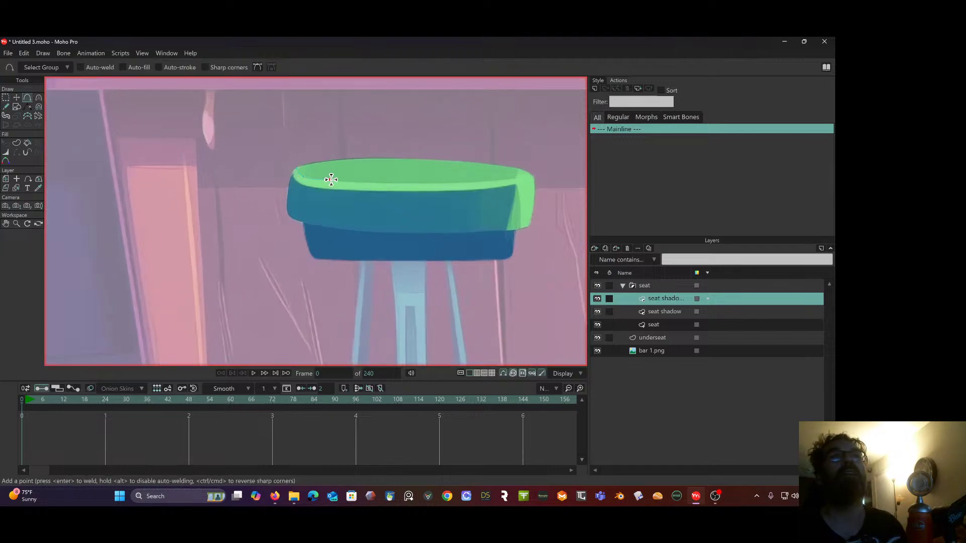
left_click(350, 181)
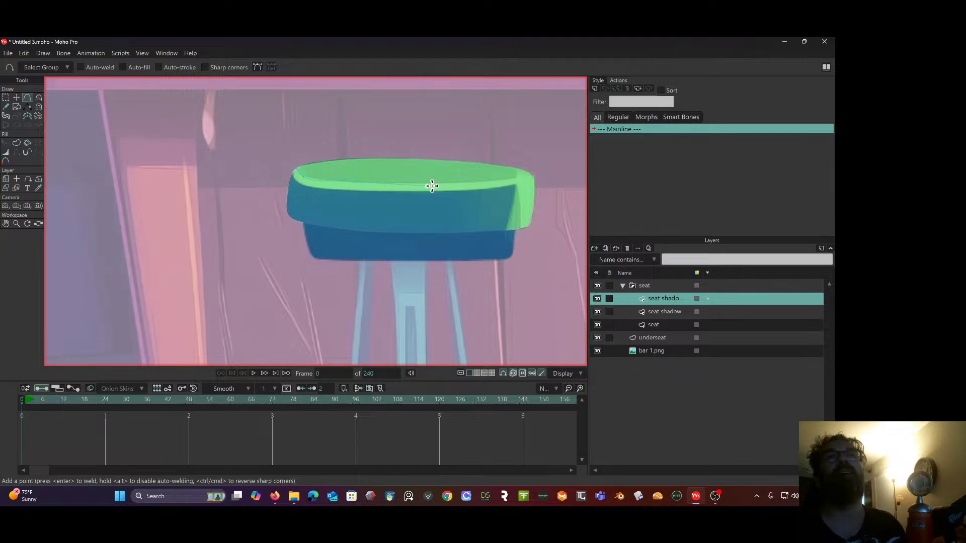
left_click(517, 178)
left_click(519, 163)
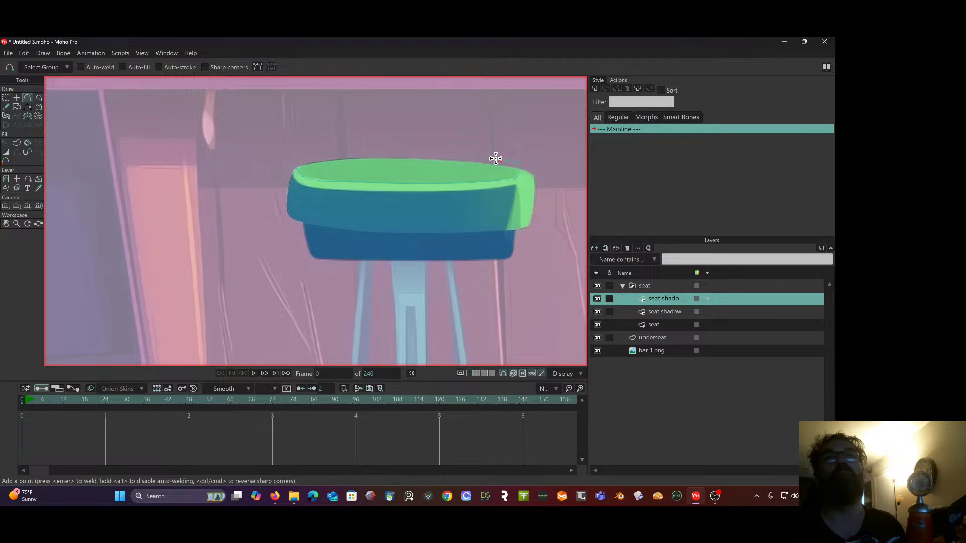
left_click(447, 147)
left_click(328, 155)
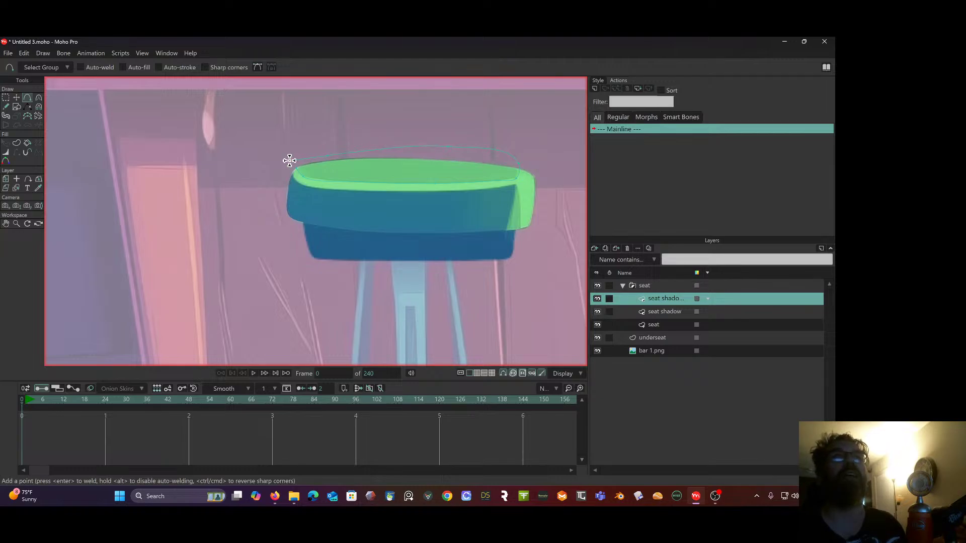
left_click(296, 168)
Refine the top shadow outline on the leftmost stool by adjusting its lower-edge curvature and moving its points to fit the cushion.
scroll(341, 163, "up", 2)
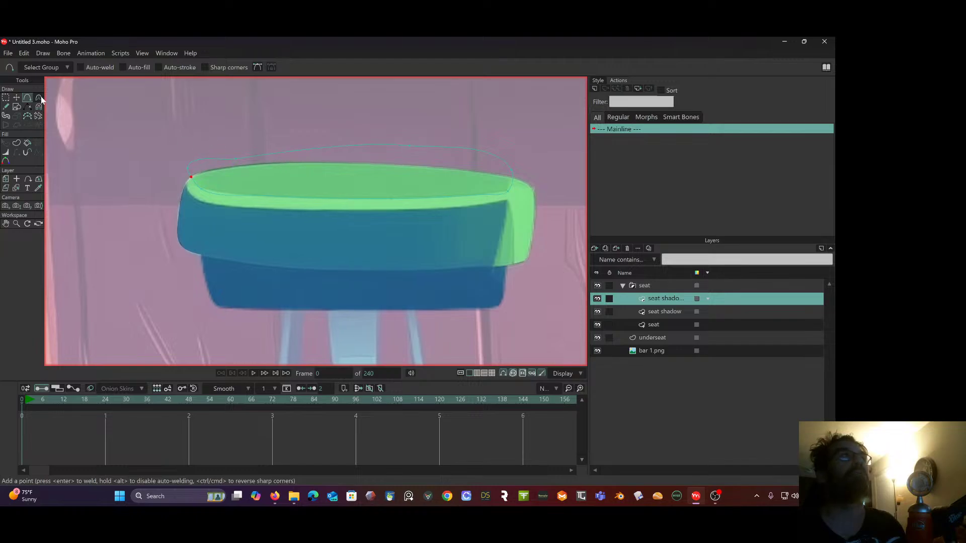
left_click(39, 98)
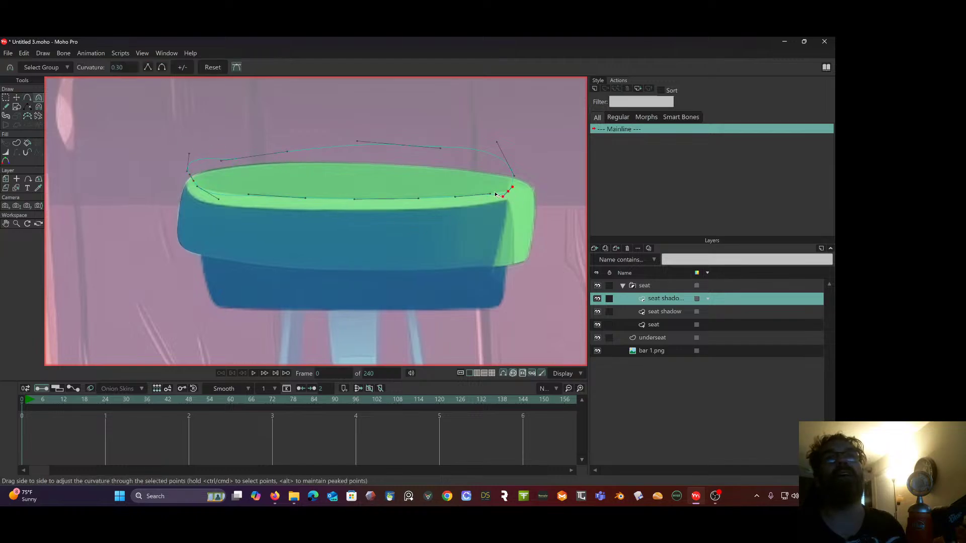
left_click_drag(322, 212, 201, 189)
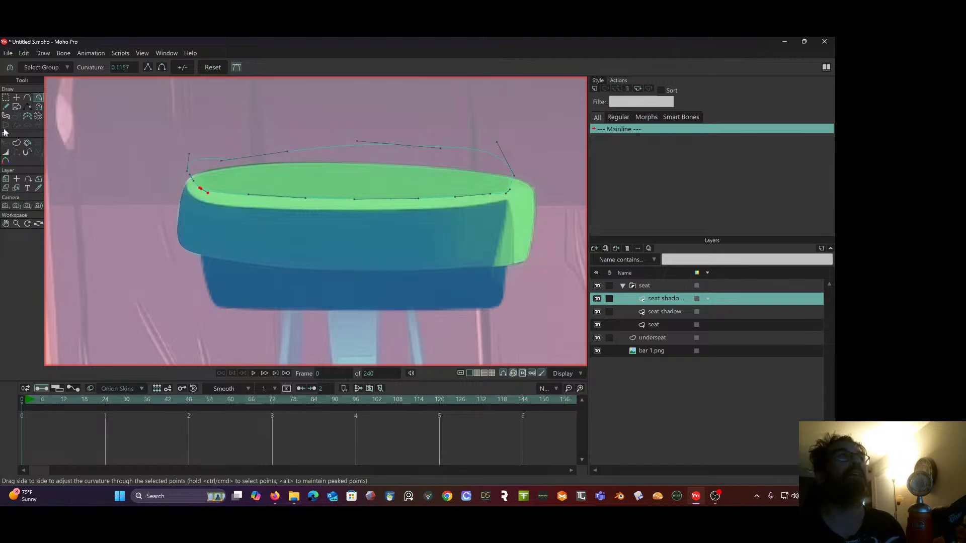
left_click(16, 97)
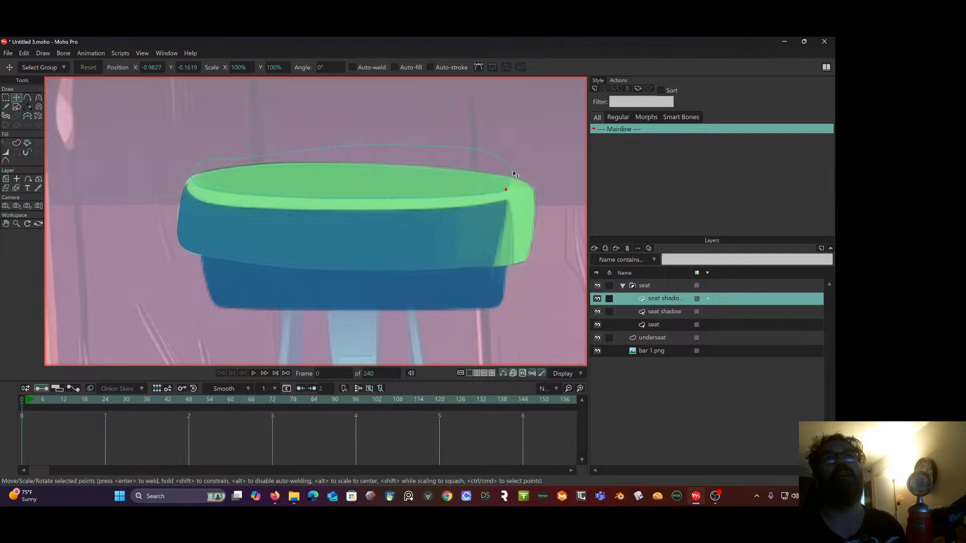
left_click_drag(509, 169, 509, 170)
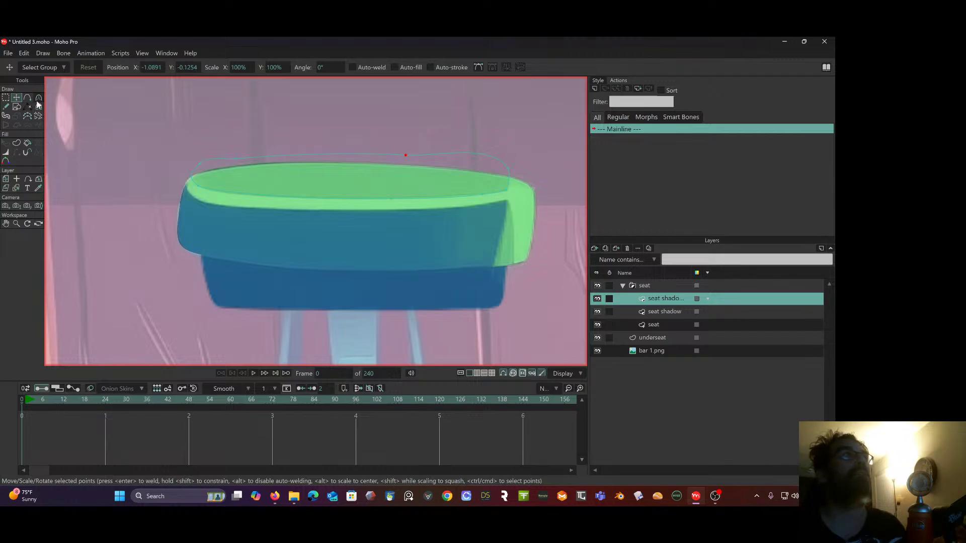
Create a filled shape from the top shadow outline and color it with the darker green sampled from the stool top in the reference image.
left_click(16, 143)
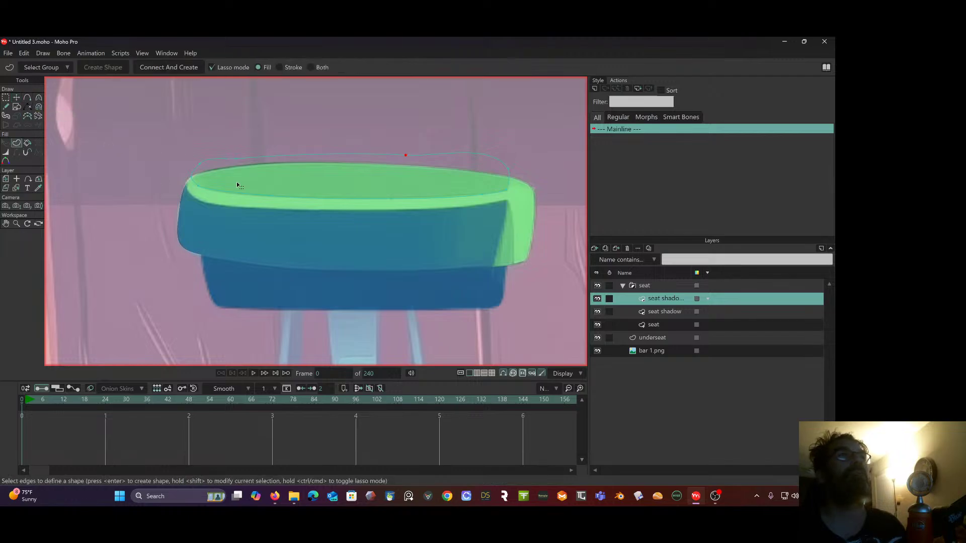
left_click(220, 159)
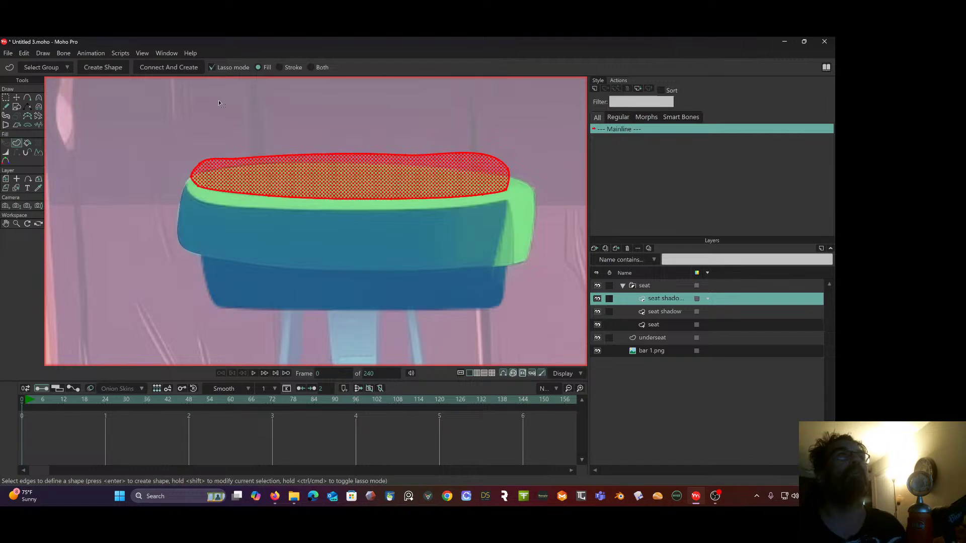
left_click(95, 67)
scroll(147, 137, "down", 7)
left_click_drag(134, 136, 266, 157)
left_click_drag(95, 148, 213, 224)
left_click(6, 144)
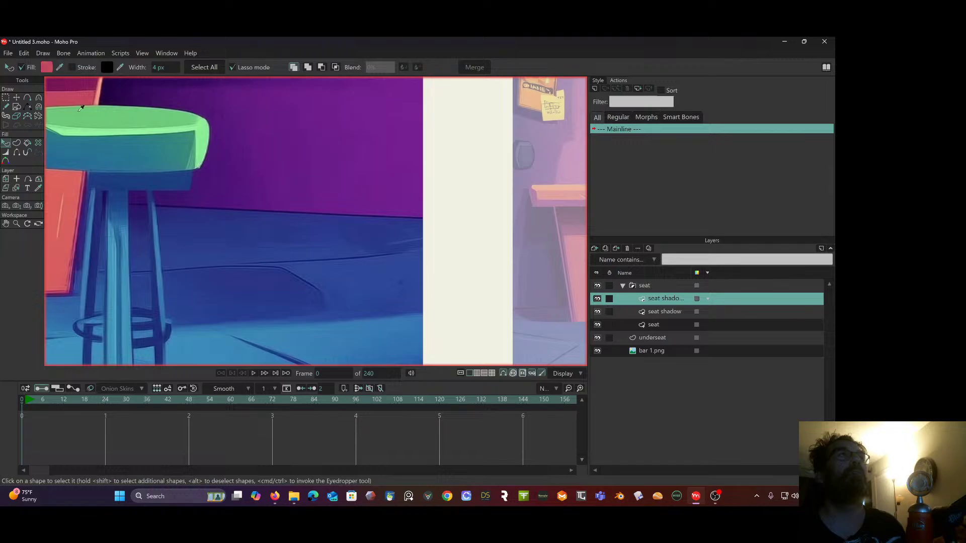
left_click(101, 116, "ctrl")
scroll(205, 139, "down", 5)
left_click_drag(244, 151, 130, 136)
scroll(255, 135, "up", 5)
left_click_drag(221, 137, 153, 101)
scroll(203, 134, "up", 2)
key("g")
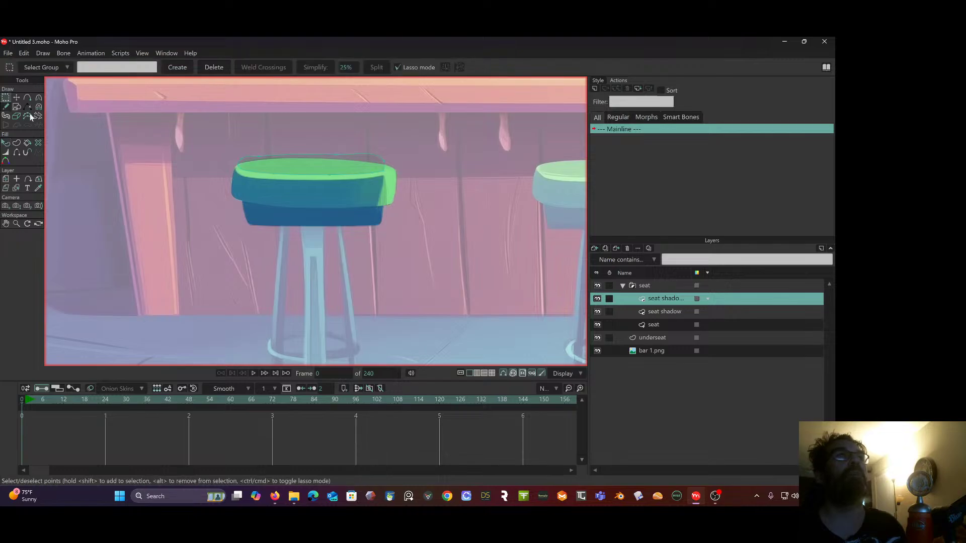
scroll(206, 196, "up", 2)
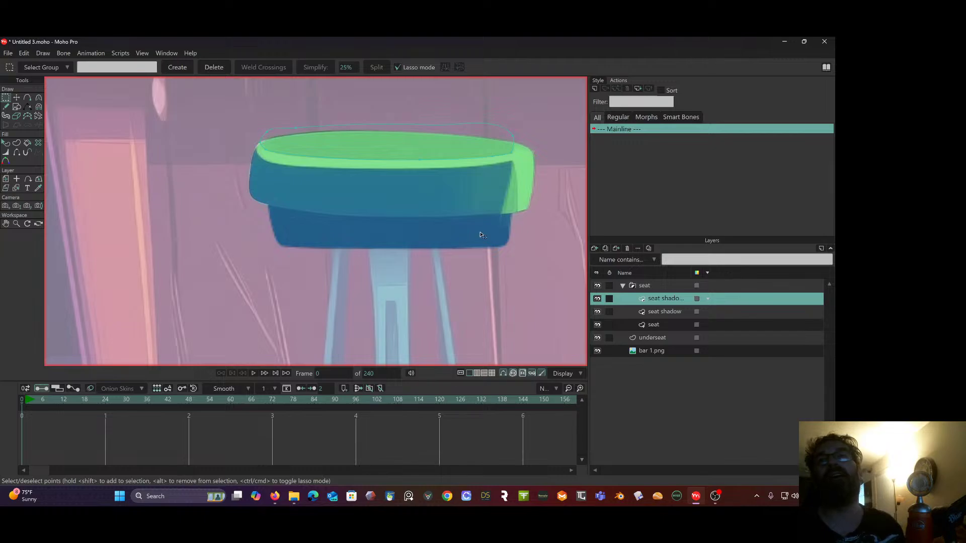
Collapse the seat group and add a vector layer named "seat 2" above it.
left_click(622, 287)
scroll(526, 275, "down", 1)
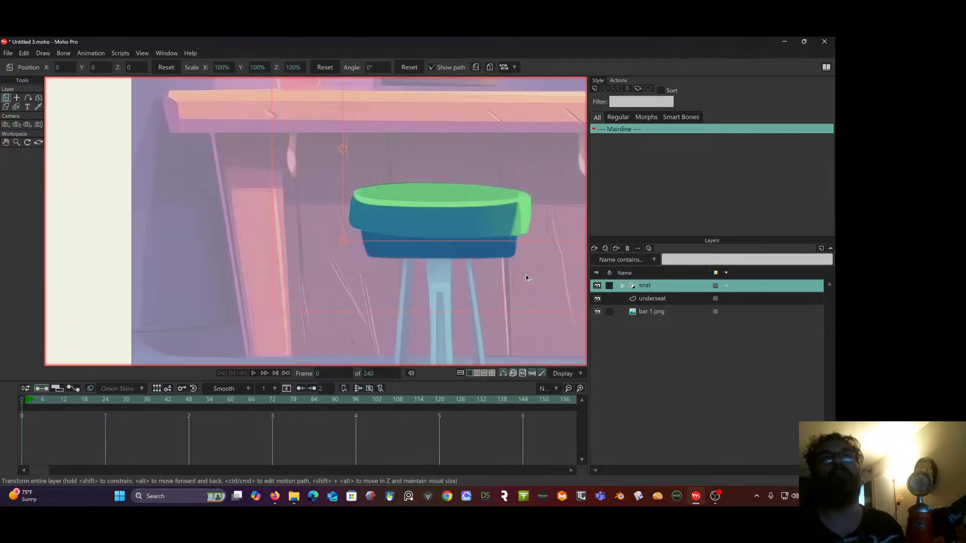
left_click_drag(526, 275, 345, 207)
left_click_drag(443, 203, 286, 231)
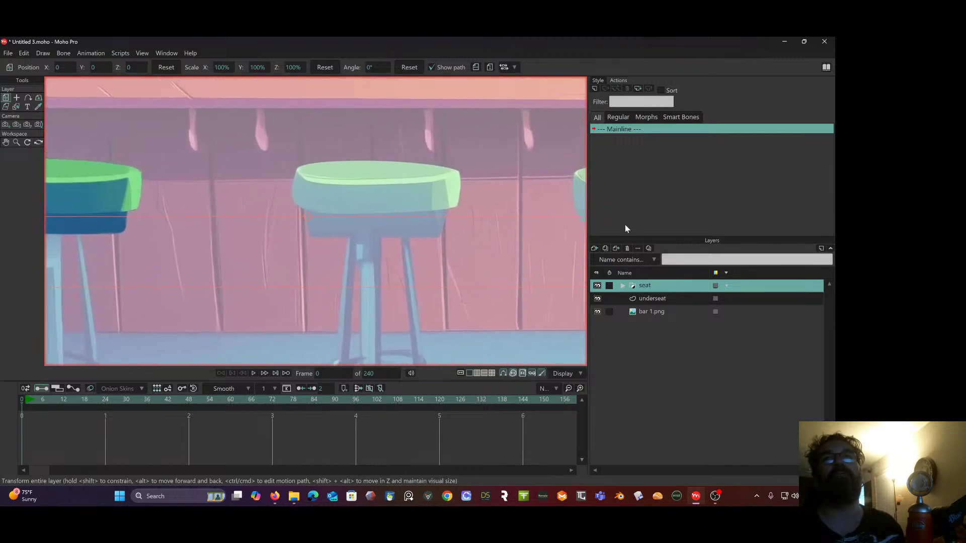
left_click(595, 249)
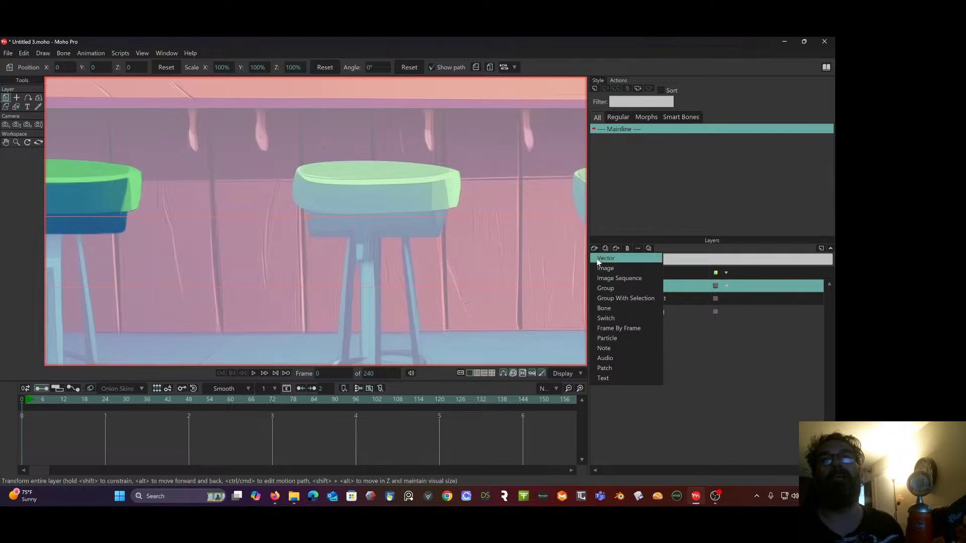
left_click(597, 258)
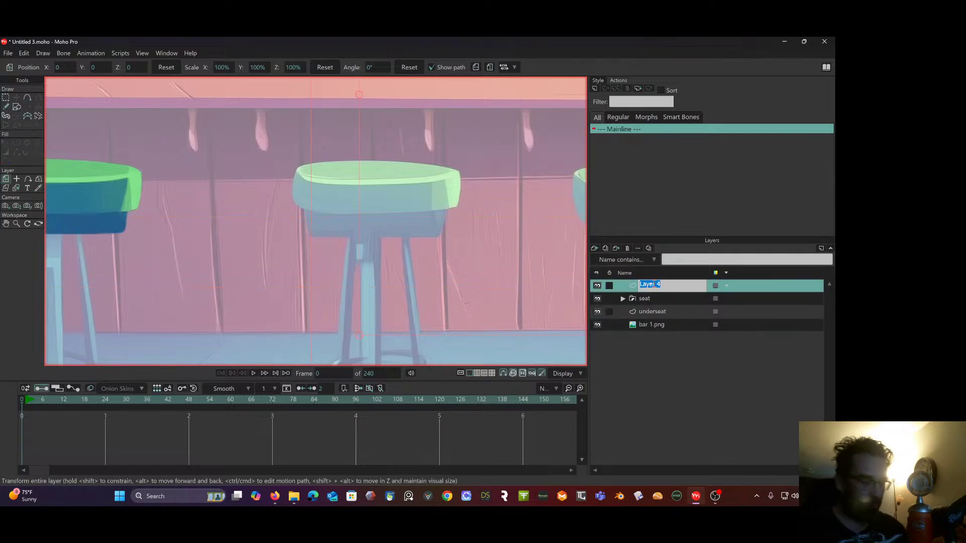
type("seat 2")
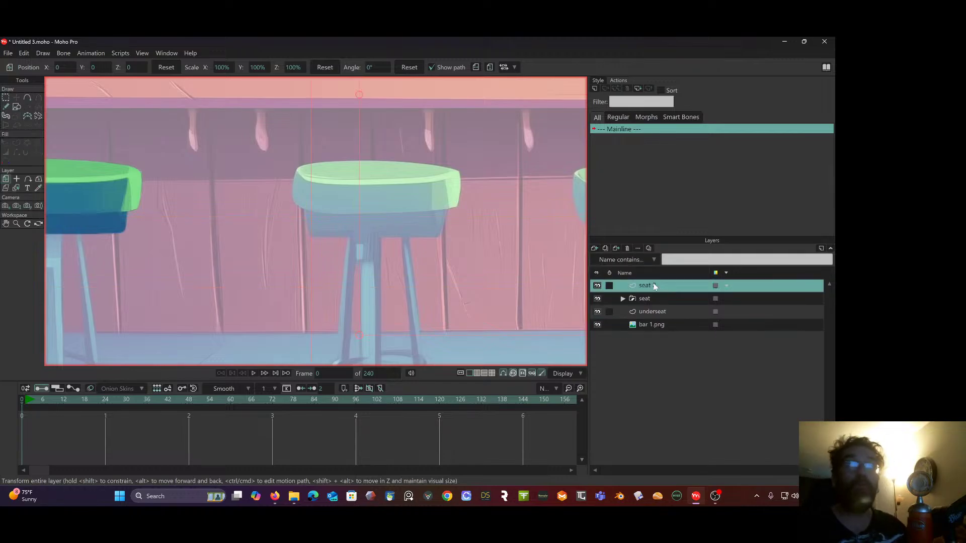
key("Return")
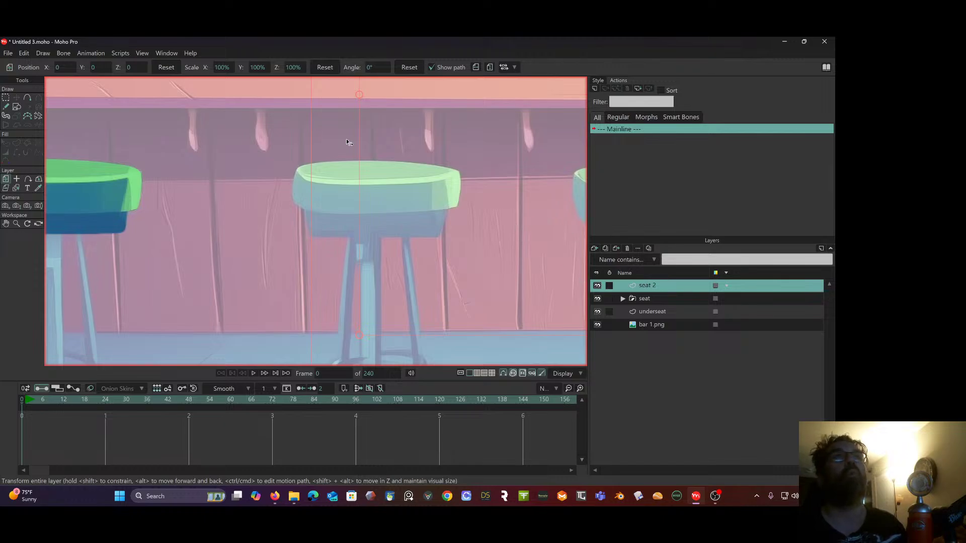
Trace a closed outline around the whole cushion of the second stool from the left.
left_click(5, 98)
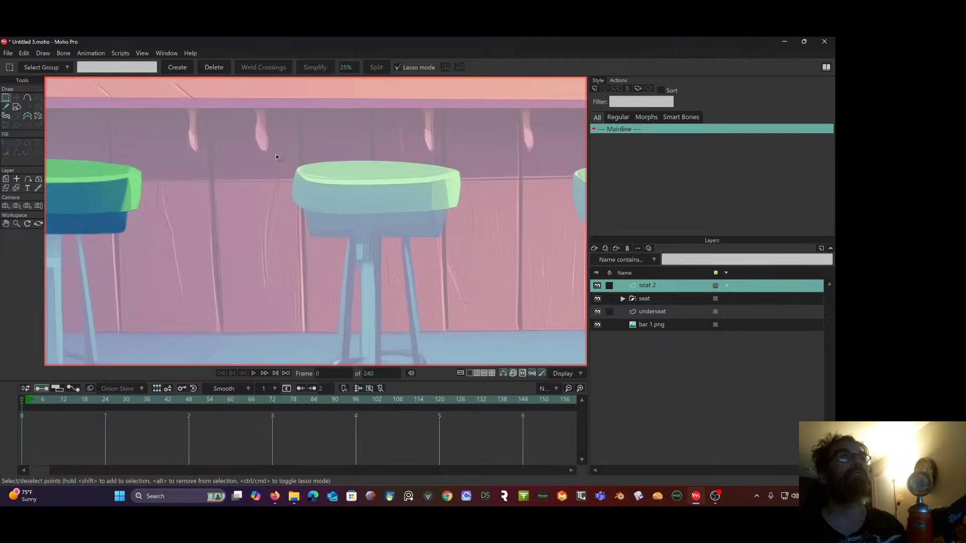
scroll(276, 155, "up", 2)
left_click(27, 101)
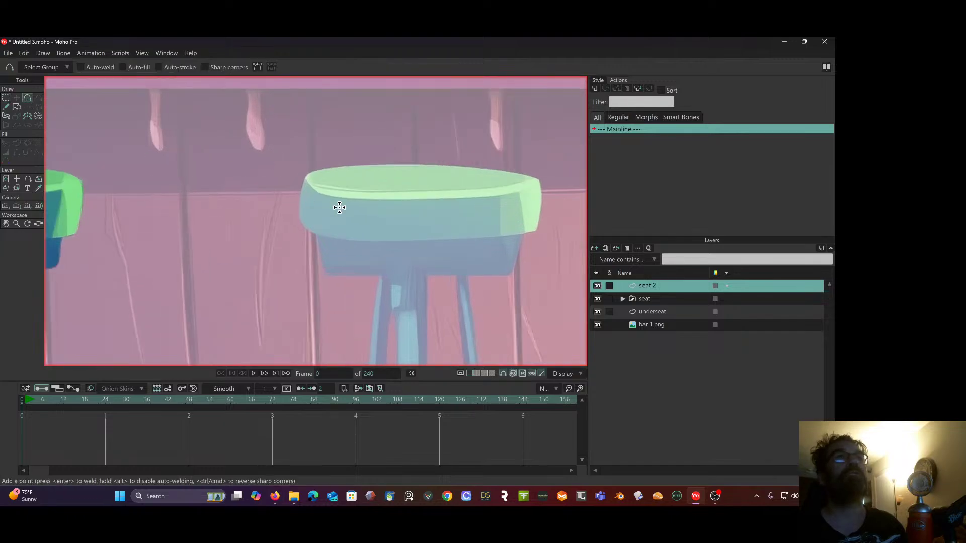
left_click(307, 175)
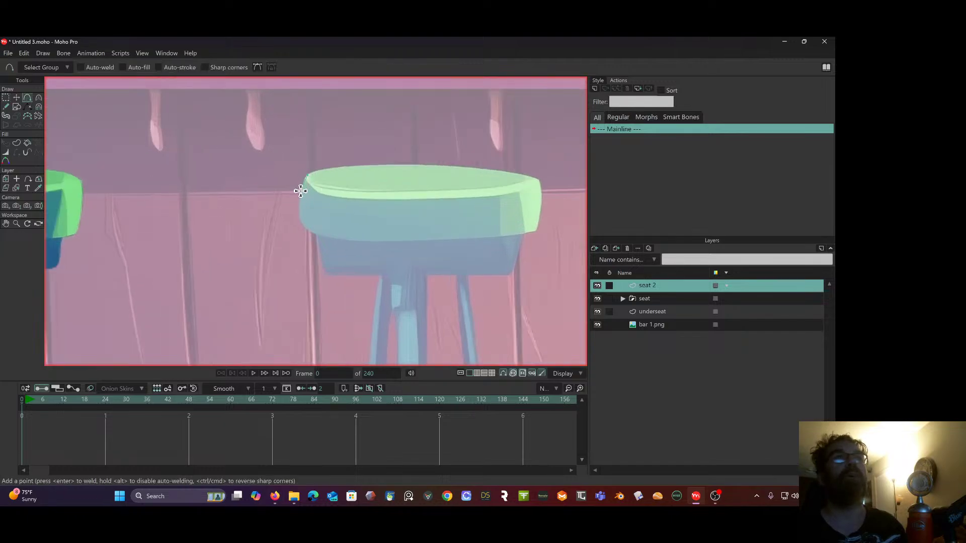
mouse_move(302, 225)
left_mouse_down()
mouse_move(398, 241)
mouse_move(522, 236)
mouse_move(536, 232)
mouse_move(546, 205)
mouse_move(539, 180)
mouse_move(459, 164)
mouse_move(306, 175)
left_mouse_up()
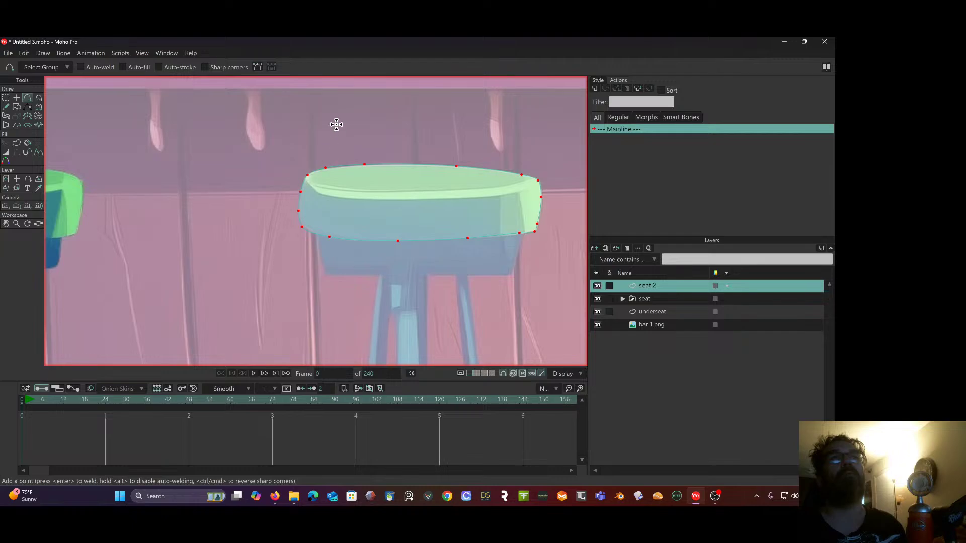
Reposition the points of the second stool's seat outline so it follows the cushion's edges closely.
scroll(372, 163, "up", 2)
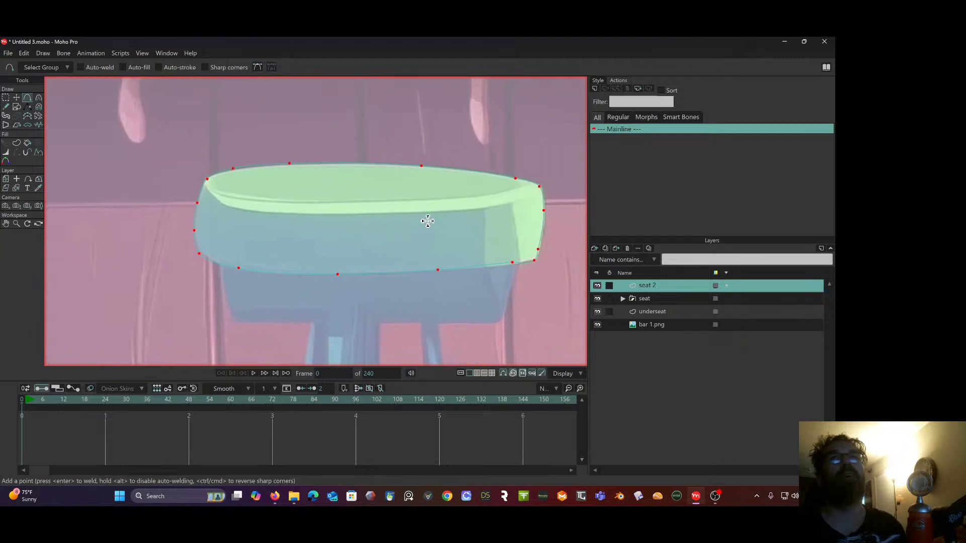
left_click(5, 98)
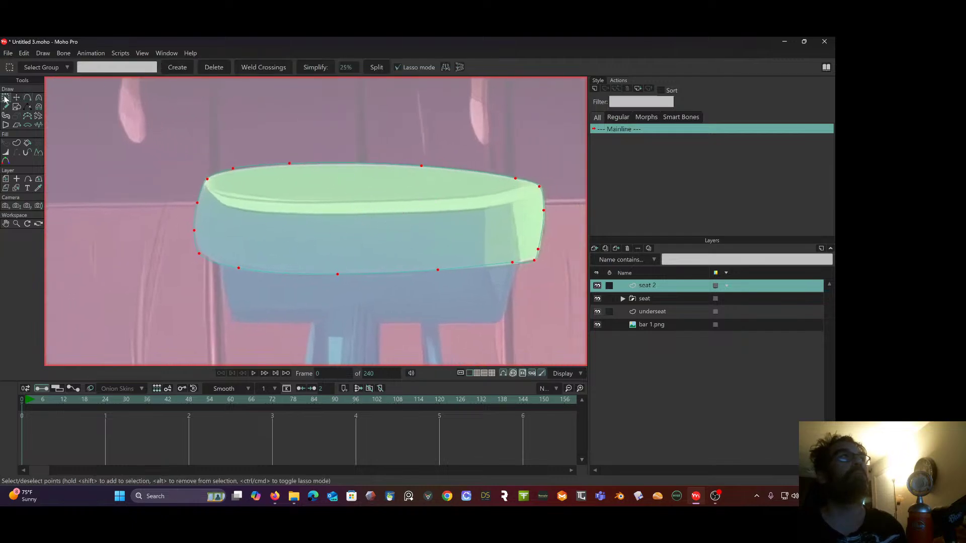
left_click(17, 97)
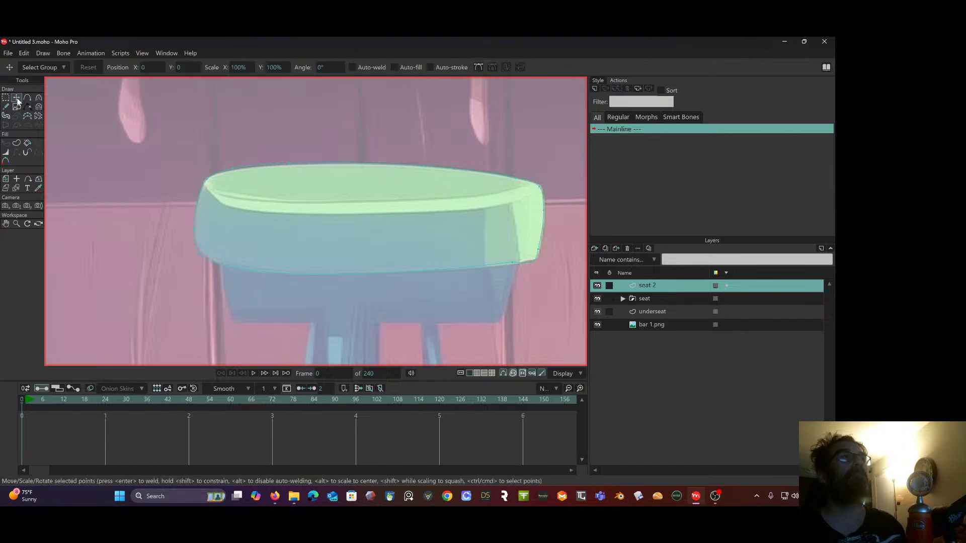
left_click(200, 250)
left_click_drag(194, 229, 195, 227)
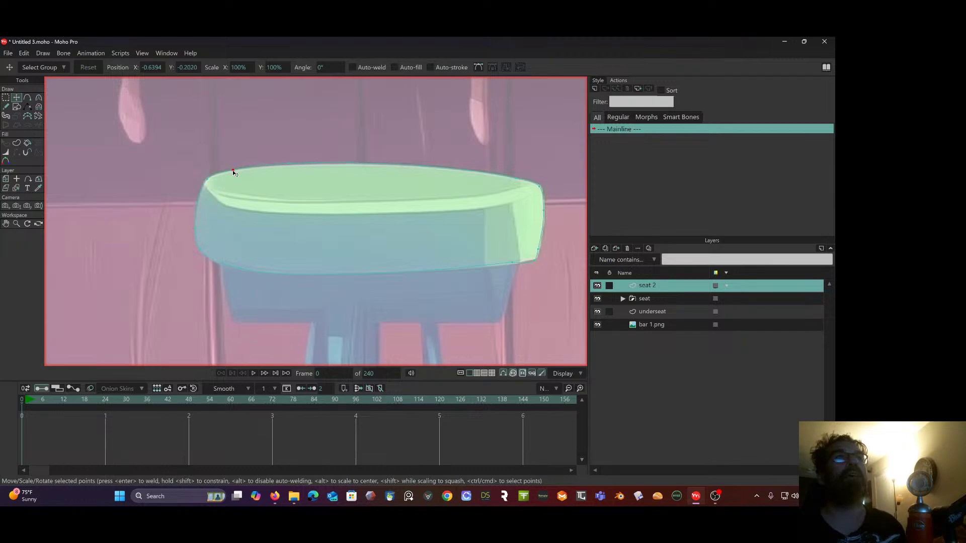
left_click(288, 165)
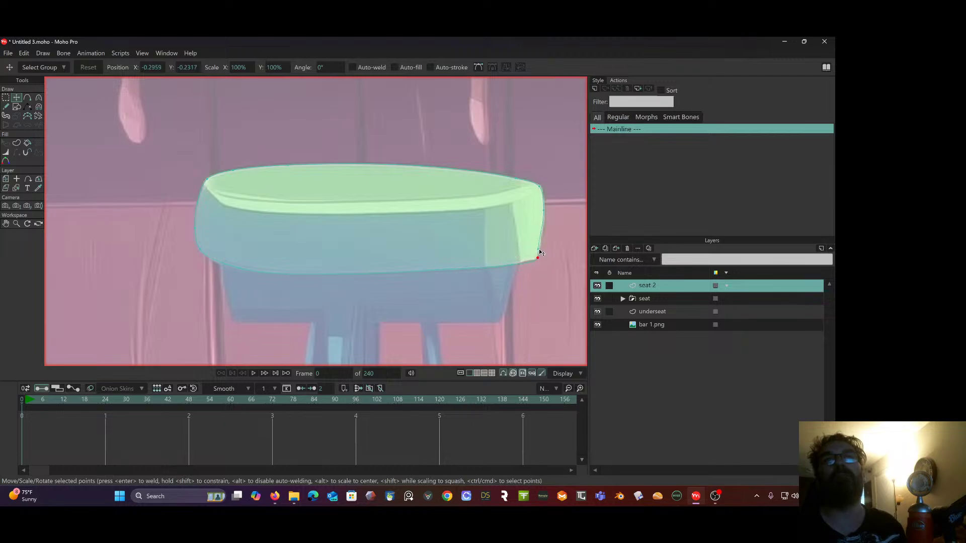
Create a filled shape from the second stool's seat outline and color it with the leftmost seat's bright green.
left_click(17, 143)
left_click(262, 167)
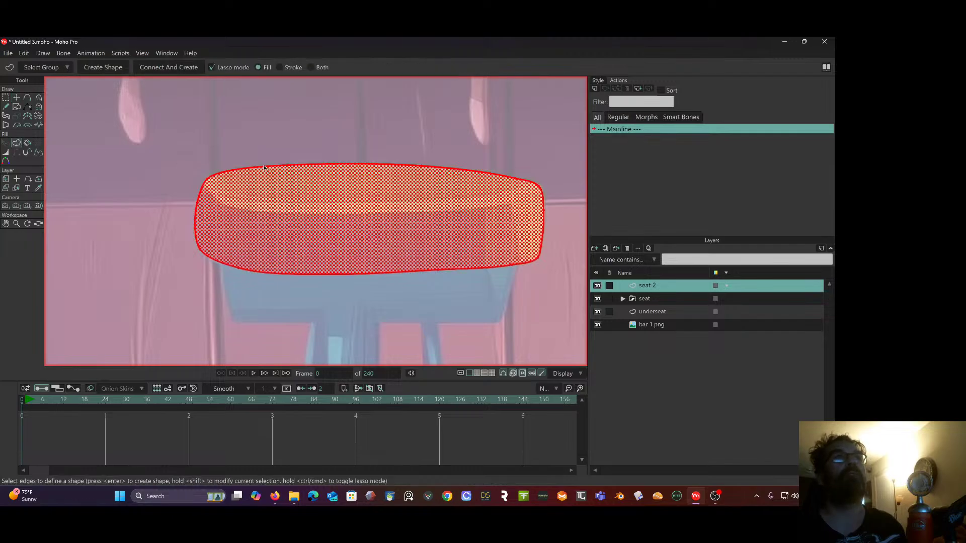
left_click(106, 64)
left_click(5, 144)
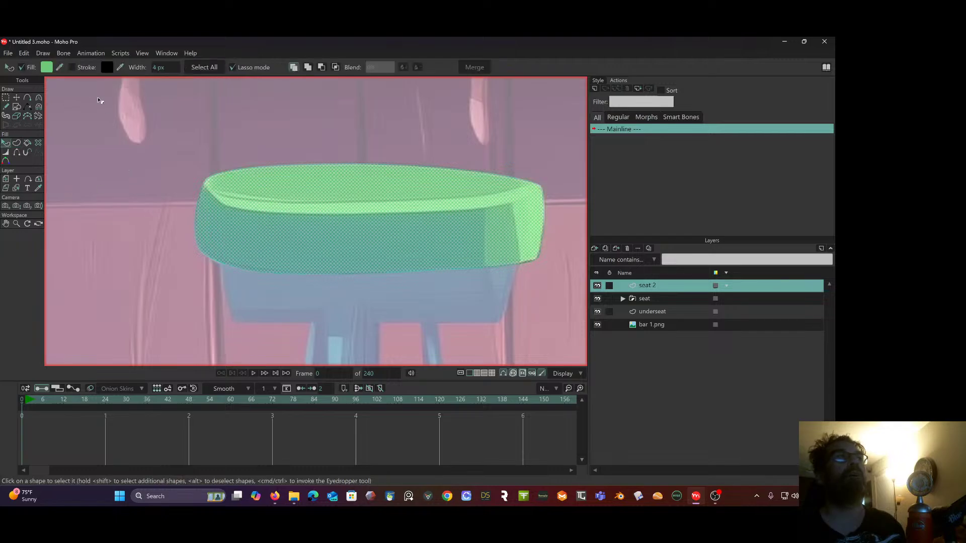
scroll(112, 128, "down", 5)
scroll(123, 190, "up", 2)
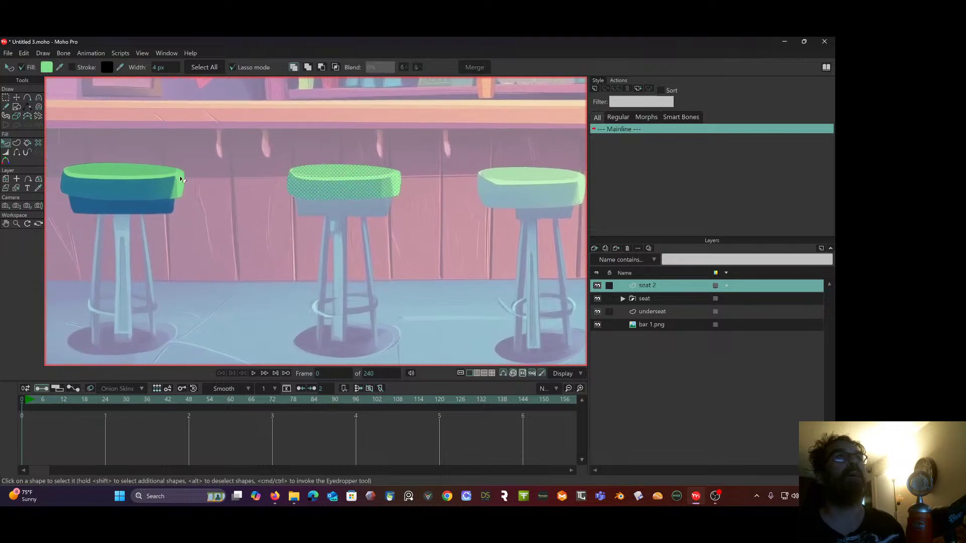
scroll(328, 160, "up", 3)
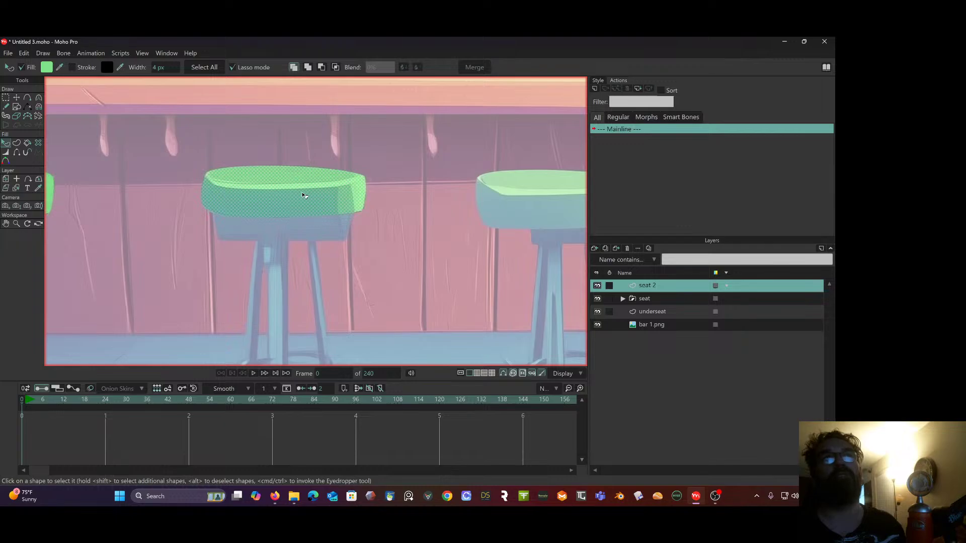
scroll(302, 196, "up", 1)
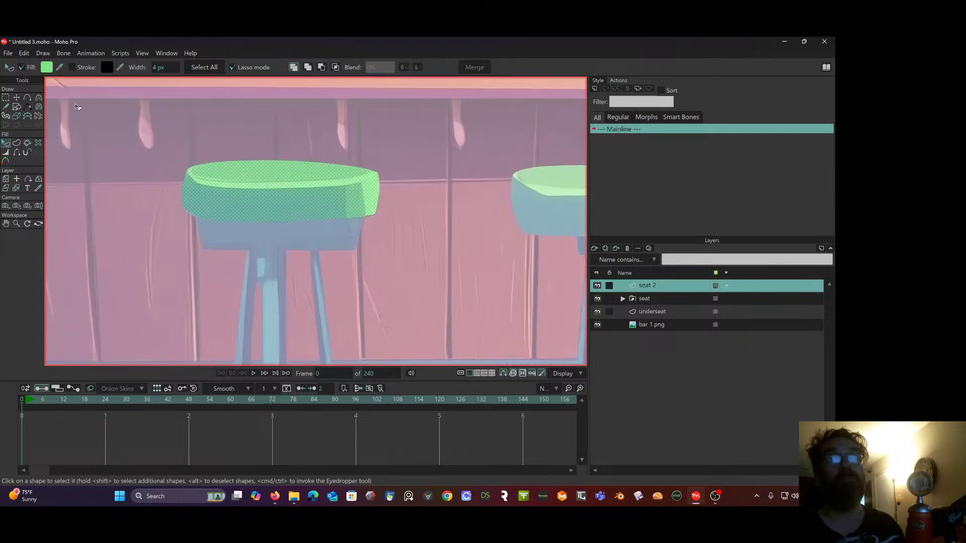
Trace a closed outline around the dark side area of the second stool's seat, overshooting the cushion's left and bottom edges.
left_click(27, 98)
scroll(138, 145, "up", 2)
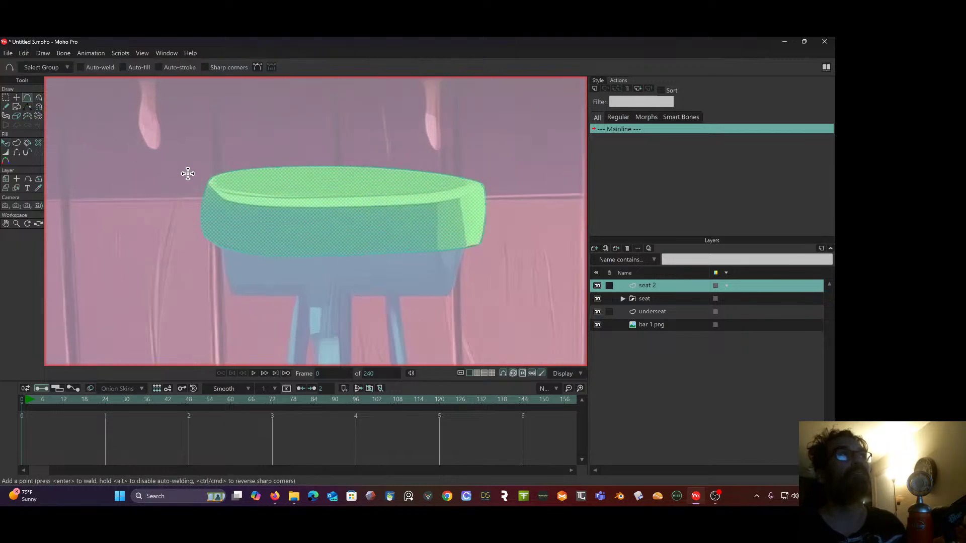
left_click_drag(188, 173, 213, 190)
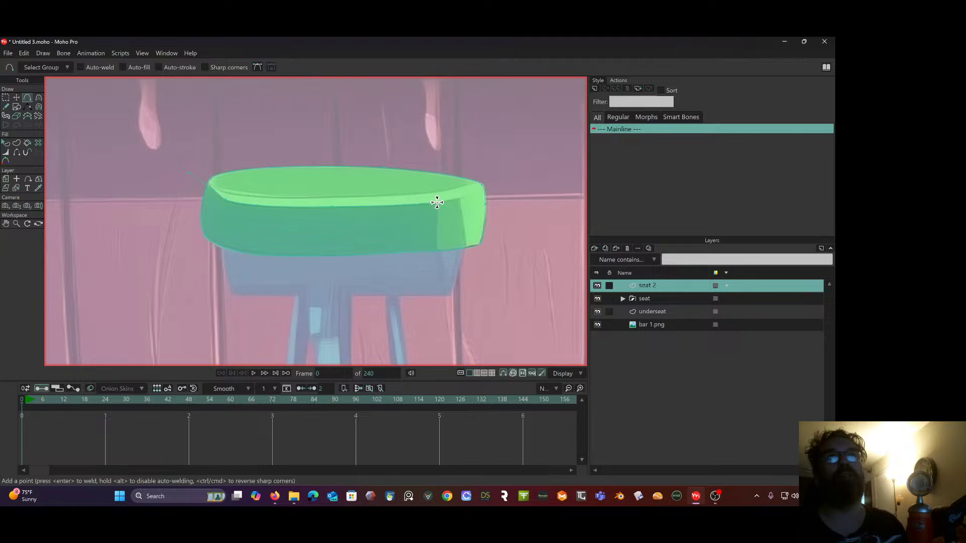
left_click_drag(437, 202, 437, 256)
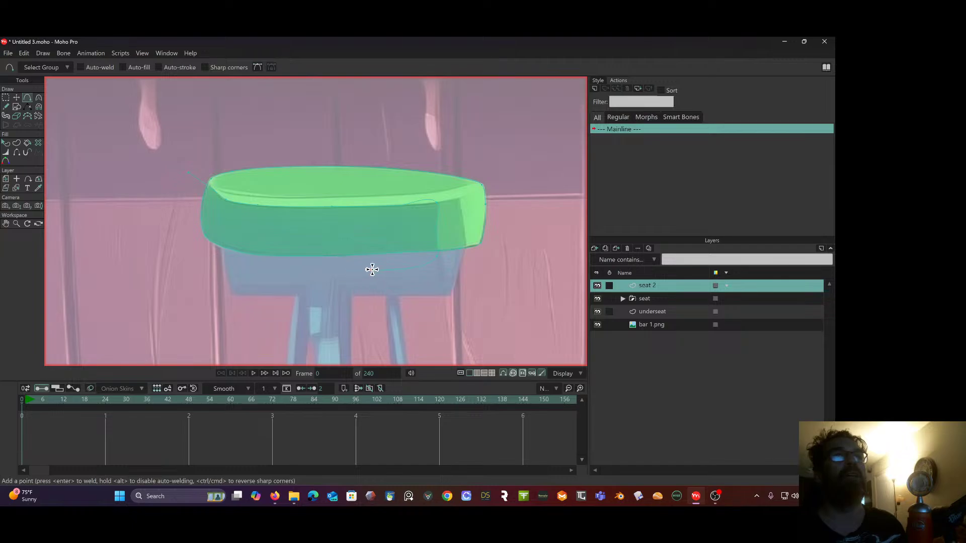
left_click_drag(374, 270, 188, 172)
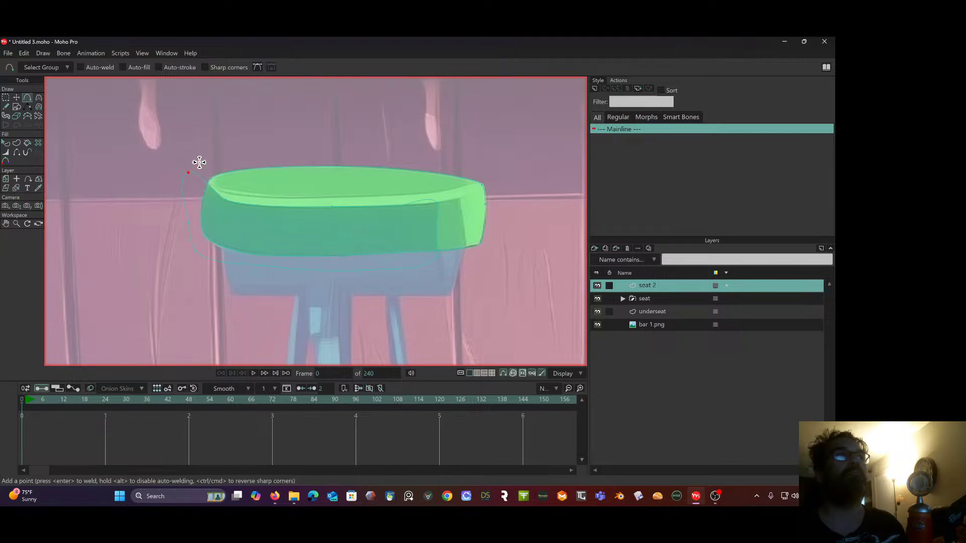
Make the upper-right corner point of the second seat's side-shadow outline a sharp peak.
left_click(39, 99)
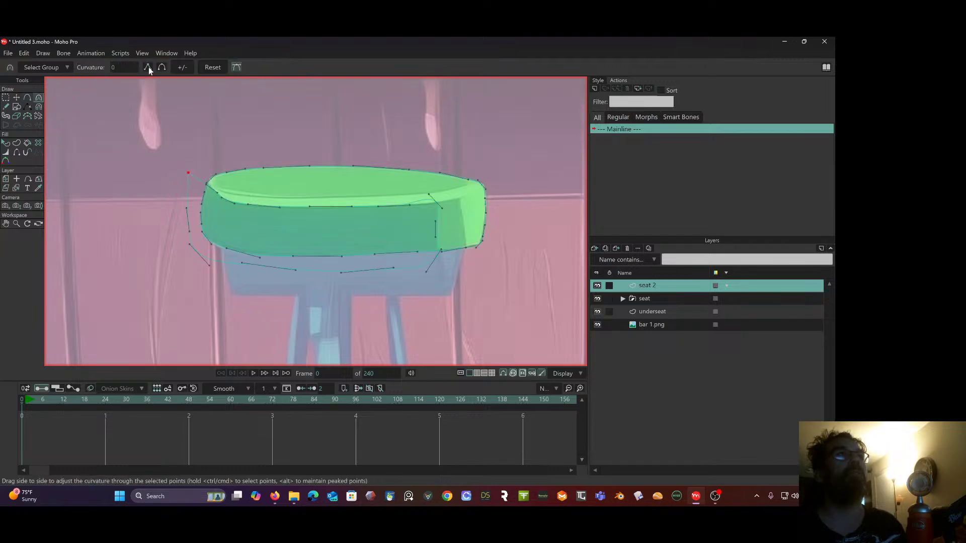
left_click(438, 204)
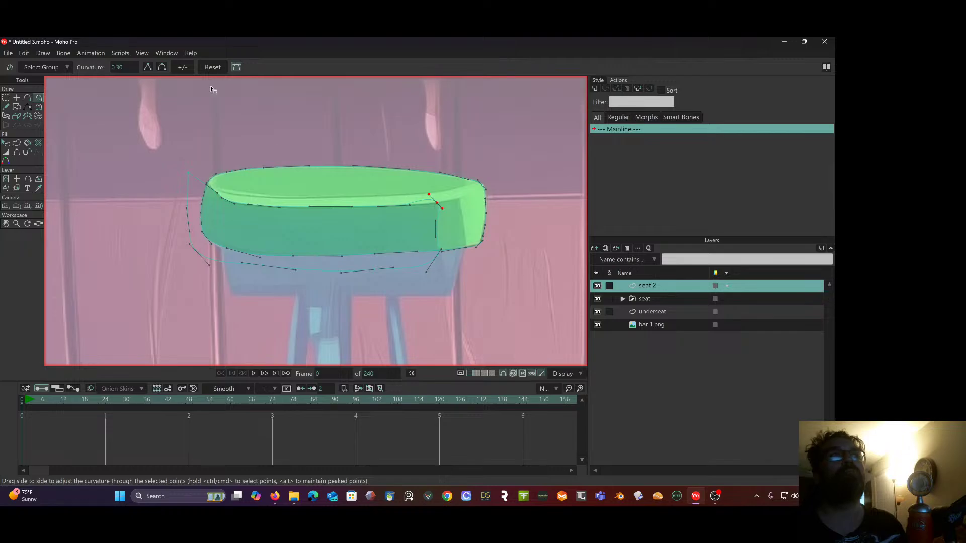
left_click(148, 67)
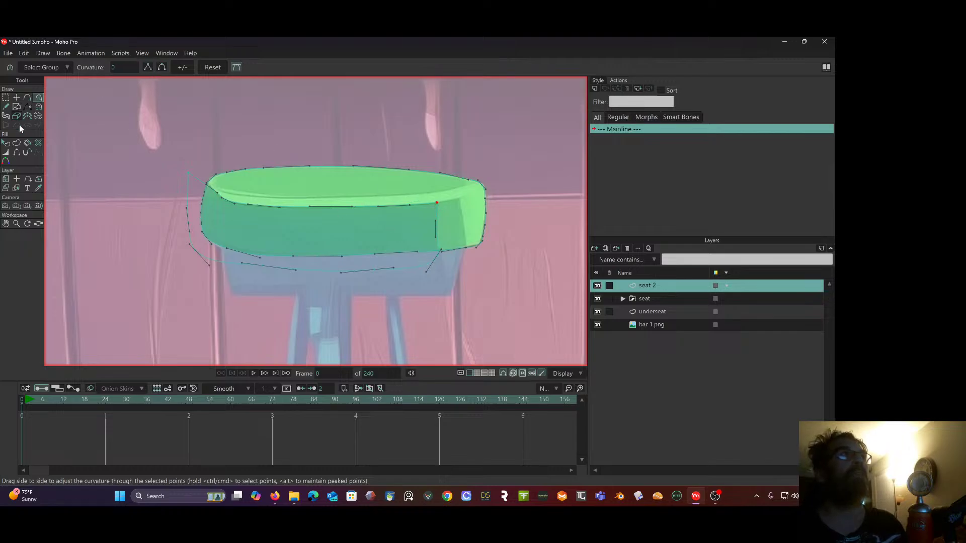
Create a filled shape from the second seat's side-shadow outline and color it with the leftmost seat's blue side color.
left_click(17, 143)
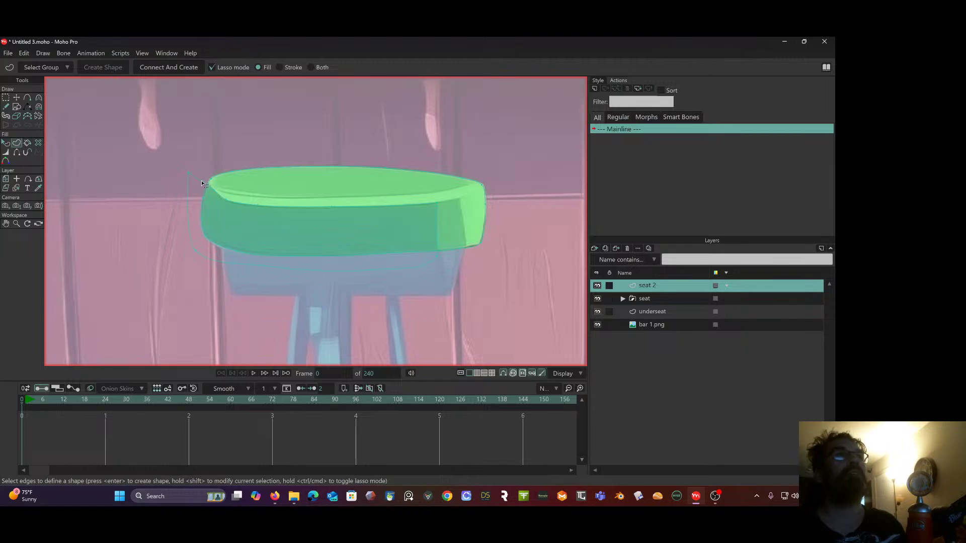
left_click_drag(204, 183, 193, 176)
left_click(102, 71)
scroll(111, 135, "down", 4)
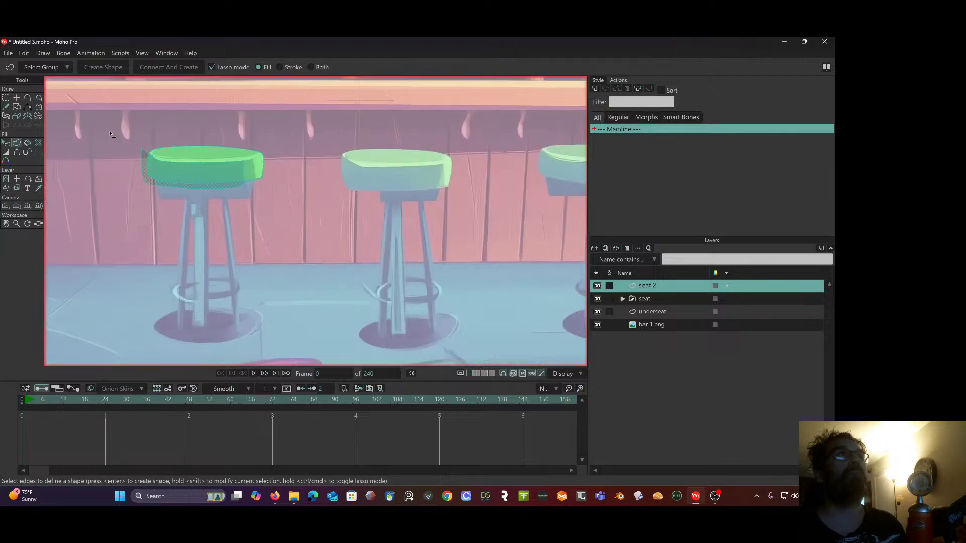
left_click_drag(112, 134, 275, 134)
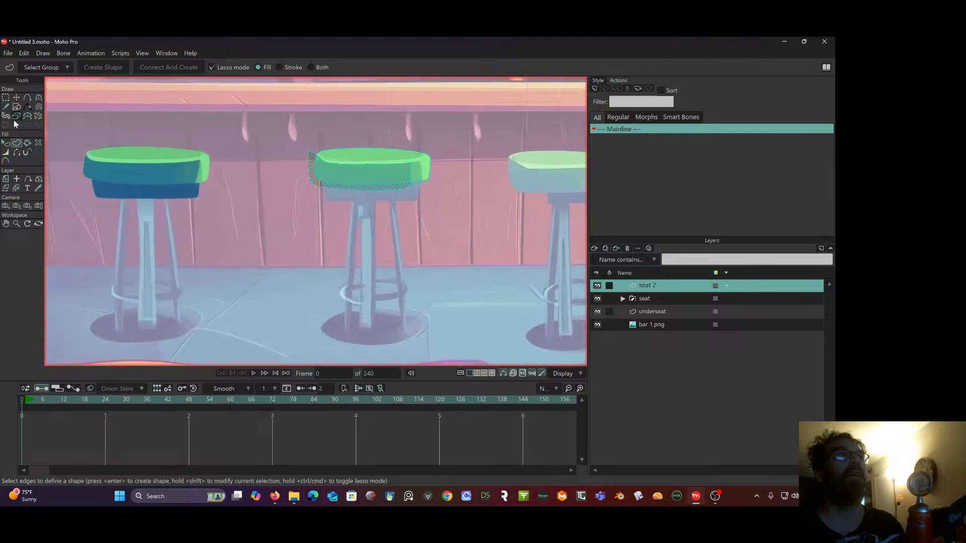
left_click(5, 145)
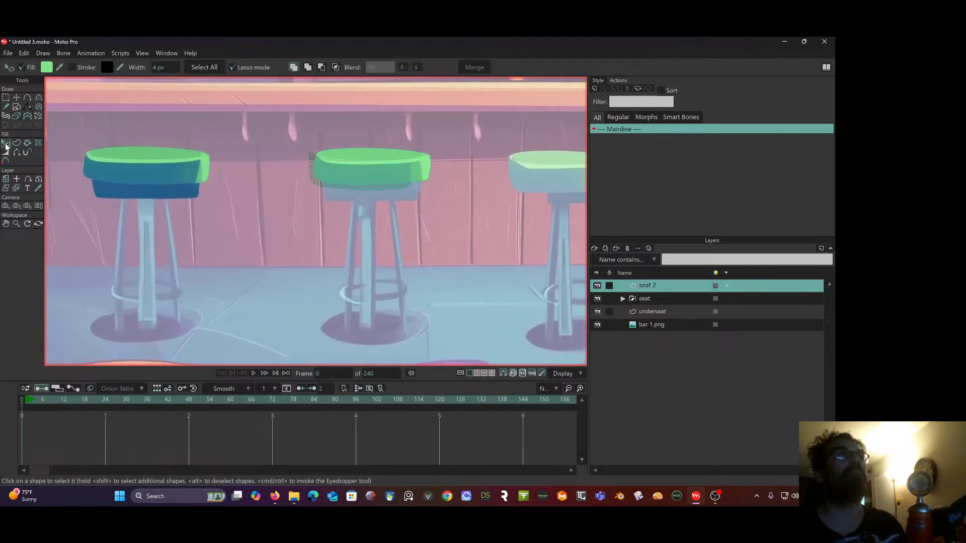
left_click(60, 67)
left_click(112, 164)
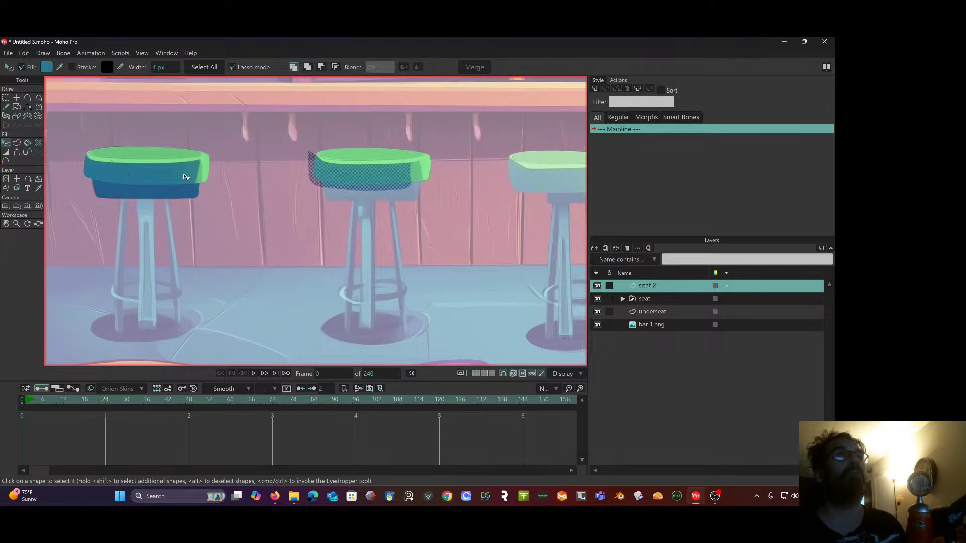
Trace a closed outline around the top surface of the second stool's seat, overshooting the cushion's upper edge.
scroll(364, 152, "up", 2)
left_click_drag(363, 145, 307, 154)
left_click(27, 97)
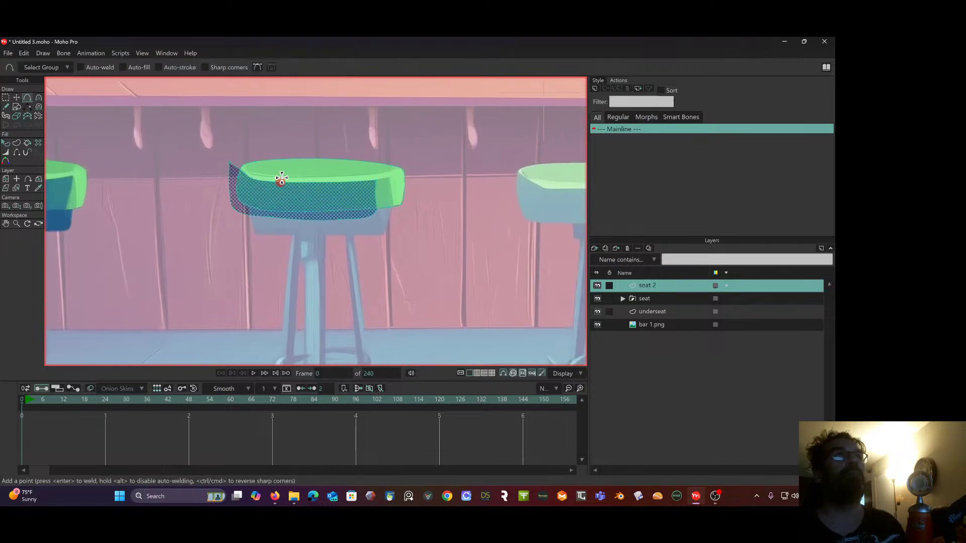
scroll(280, 177, "up", 3)
left_click_drag(197, 145, 206, 167)
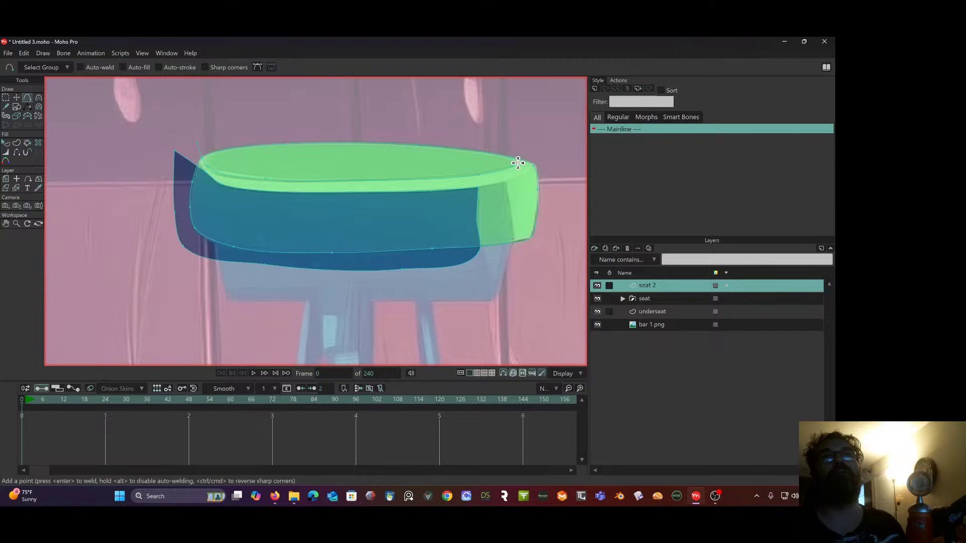
key("ctrl+a")
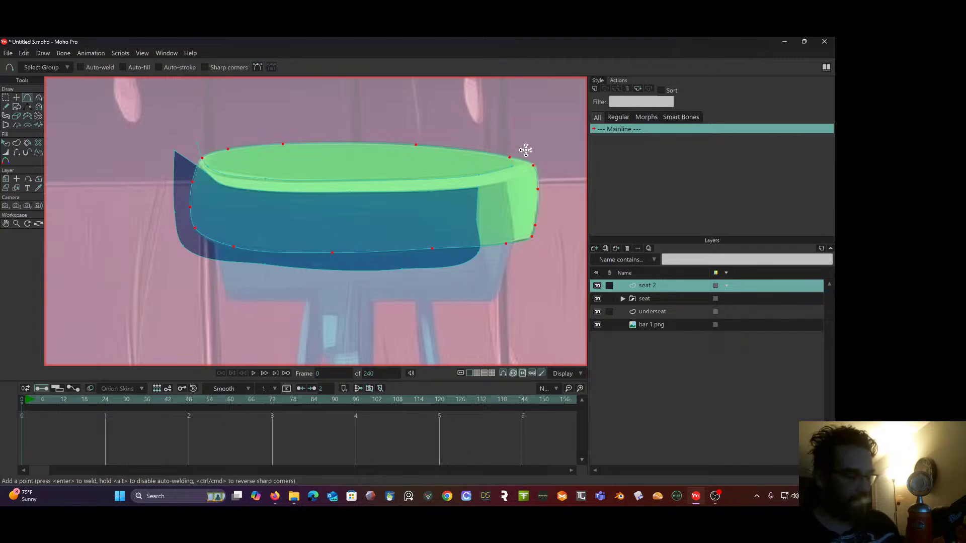
scroll(524, 154, "up", 2)
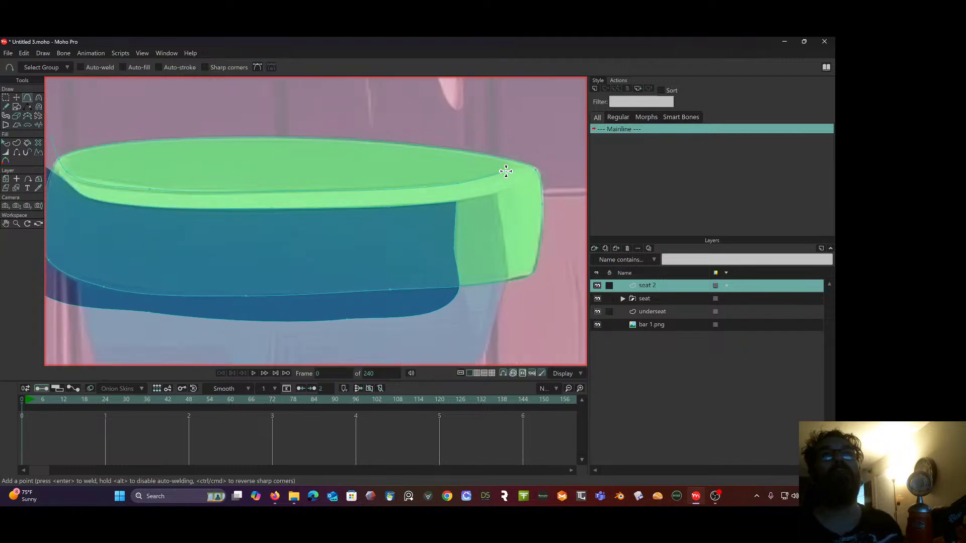
left_click(513, 161)
left_click_drag(514, 153, 140, 112)
scroll(146, 131, "down", 1)
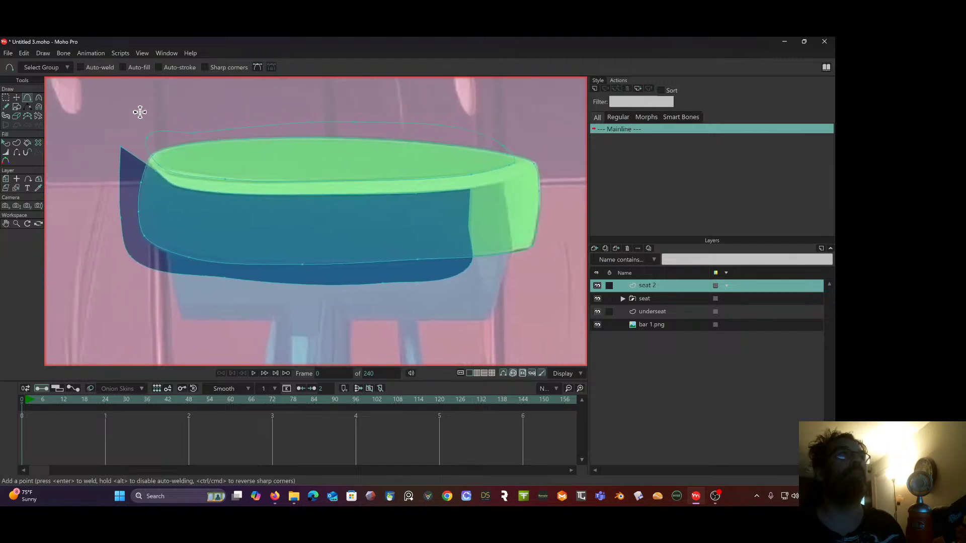
Create a filled shape from the second seat's top-surface outline and color it with the leftmost seat's darker top green.
left_click(16, 142)
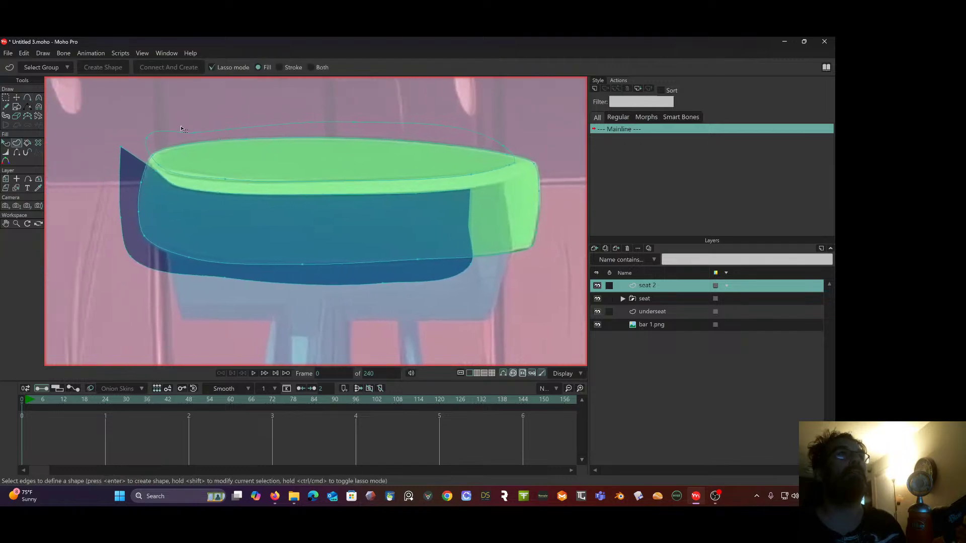
left_click(173, 134)
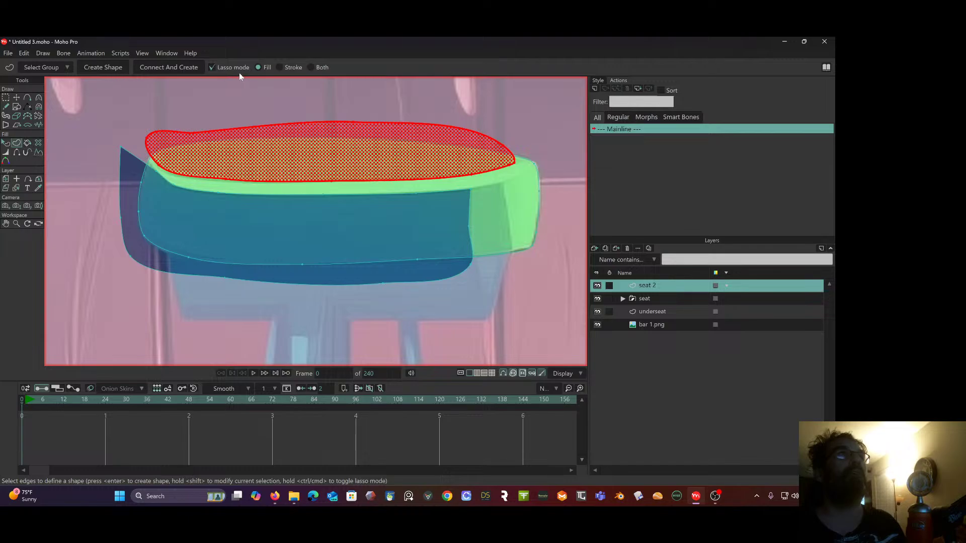
left_click(103, 67)
scroll(252, 151, "down", 3)
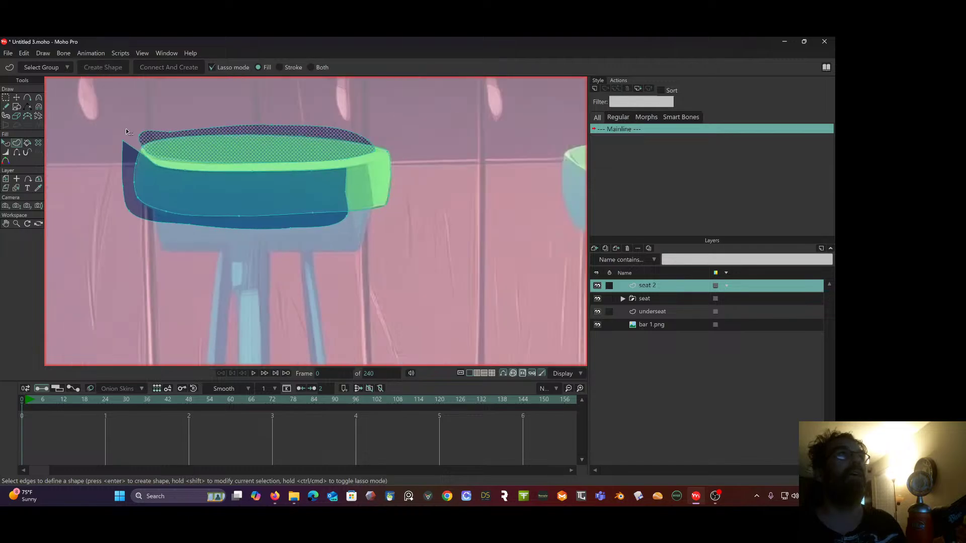
scroll(251, 155, "left", 3)
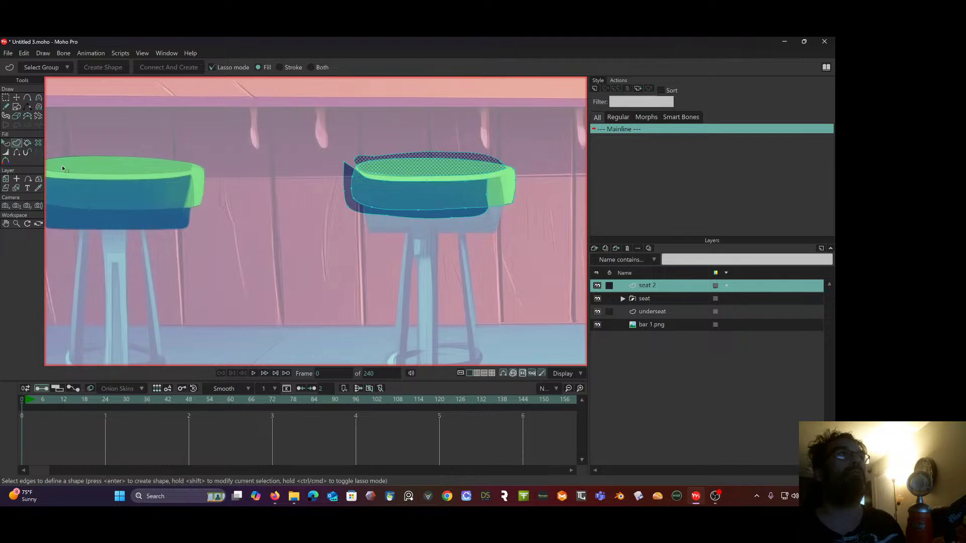
left_click(6, 144)
left_click_drag(205, 134, 222, 145)
left_click(60, 67)
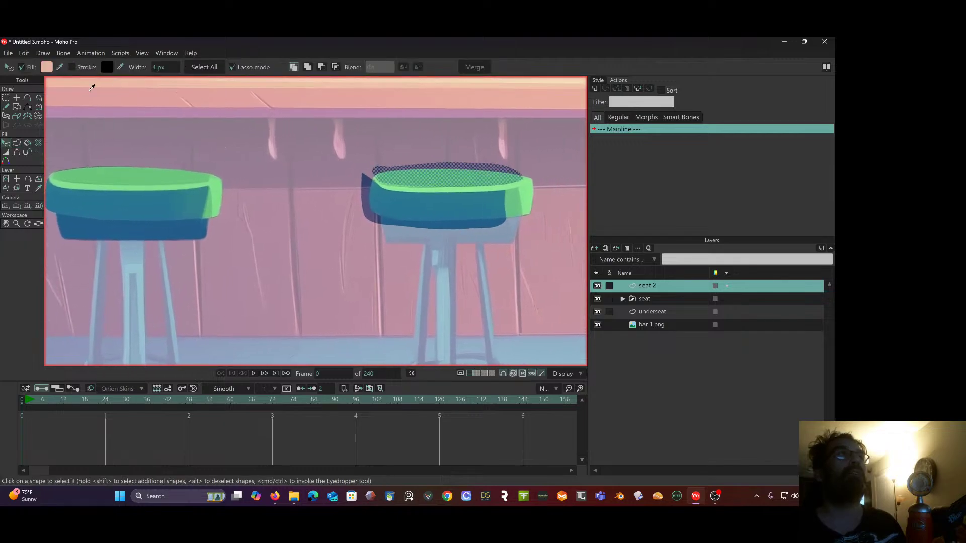
left_click(126, 177)
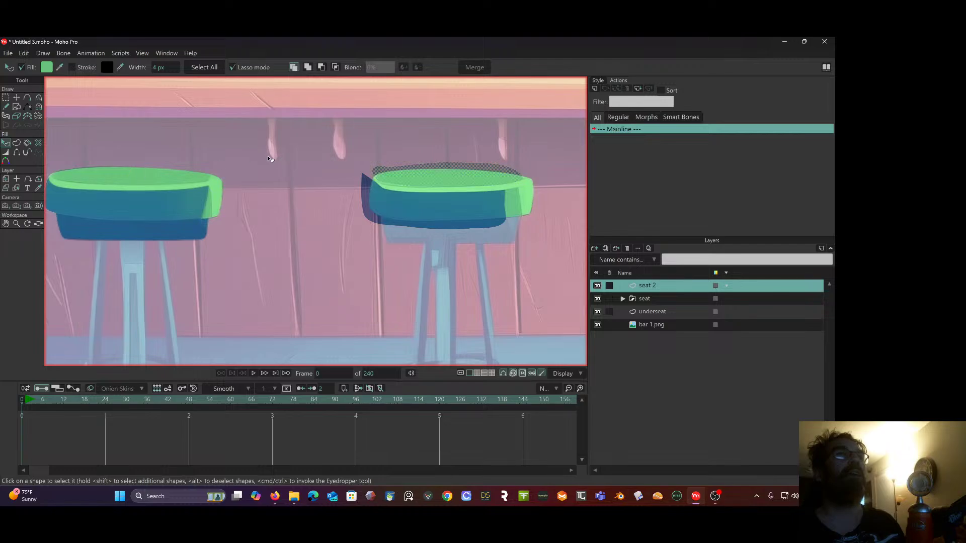
Trace a closed outline around the mid-tone patch between the blue shadow and the bright right end of the second seat.
left_click_drag(270, 151, 147, 140)
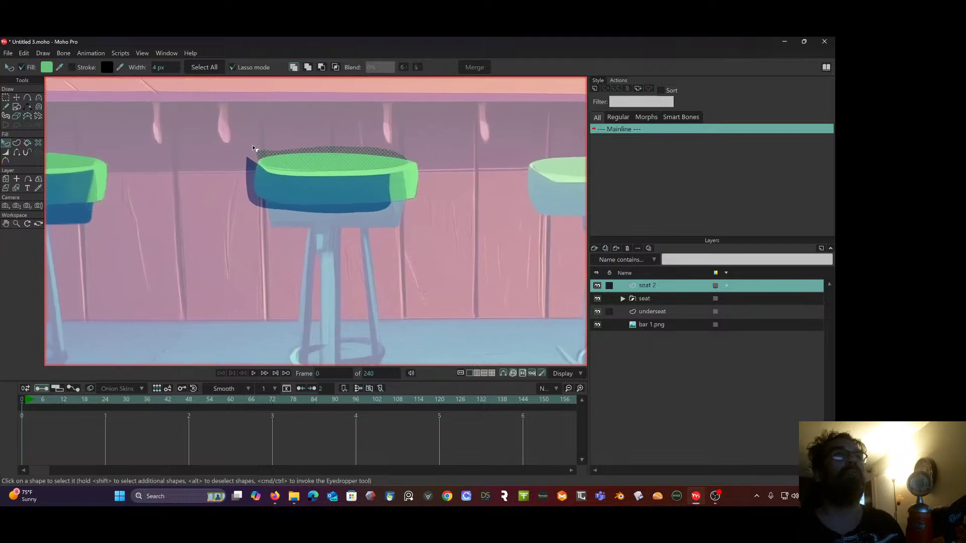
scroll(386, 187, "up", 5)
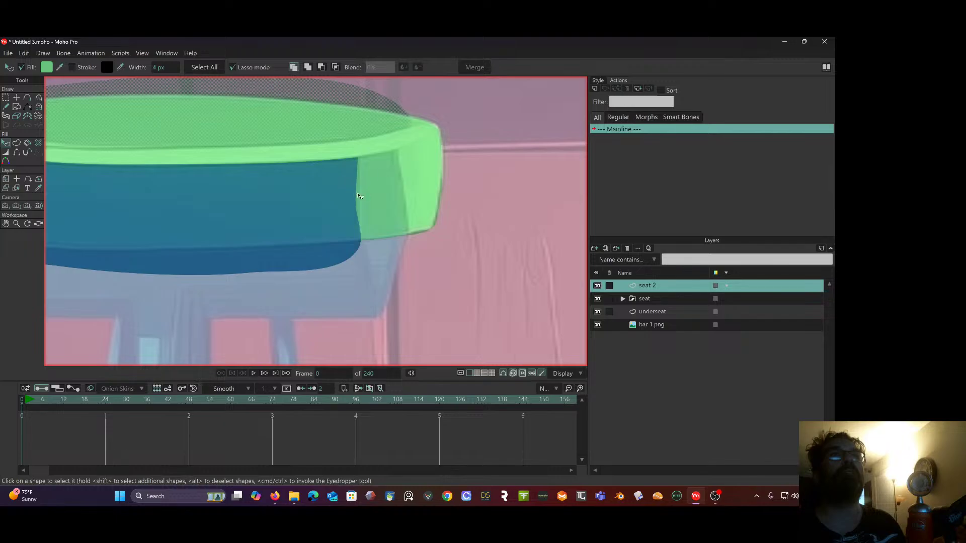
left_click(28, 97)
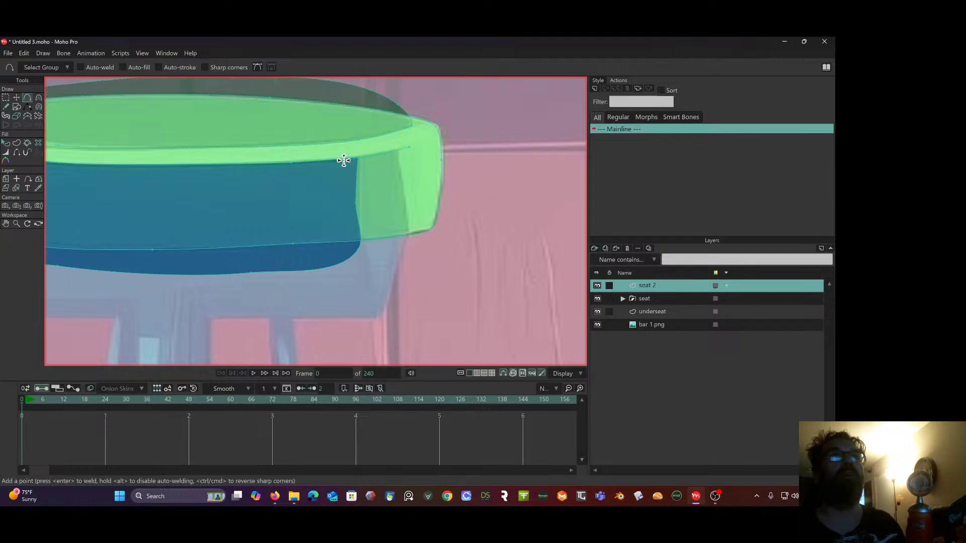
left_click_drag(343, 161, 409, 147)
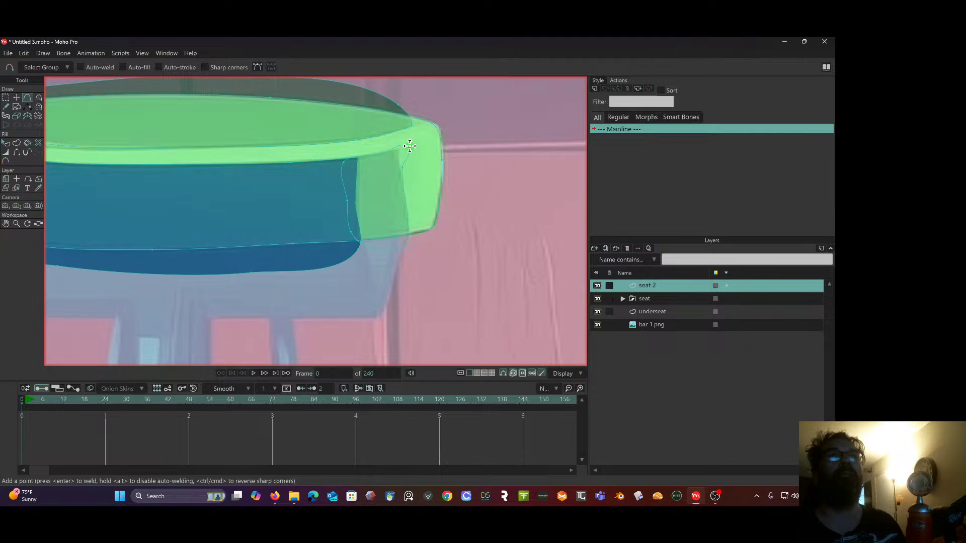
Sharpen the mid-tone patch outline's upper-right corner and reposition its points to follow the blue shadow and the patch's lower corner.
left_click(39, 100)
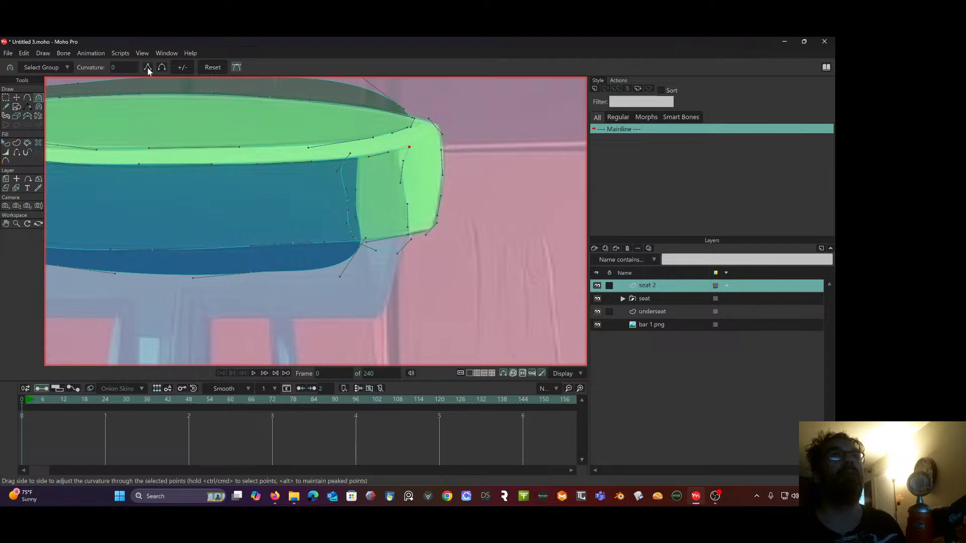
left_click(17, 98)
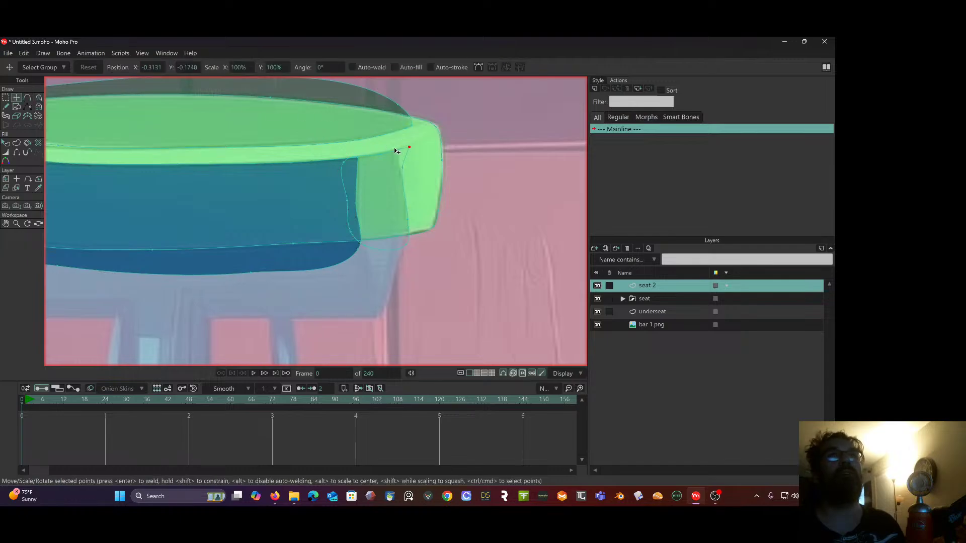
left_click_drag(411, 148, 401, 150)
left_click_drag(354, 169, 360, 163)
scroll(355, 162, "up", 2)
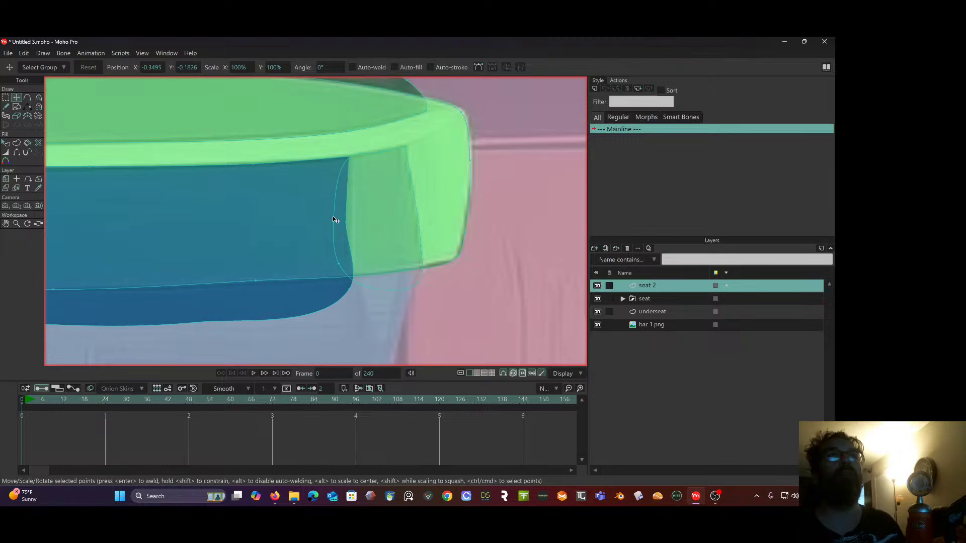
mouse_move(333, 216)
left_mouse_down()
mouse_move(340, 202)
mouse_move(346, 216)
left_mouse_up()
left_click_drag(339, 264, 352, 267)
left_click_drag(416, 275, 419, 273)
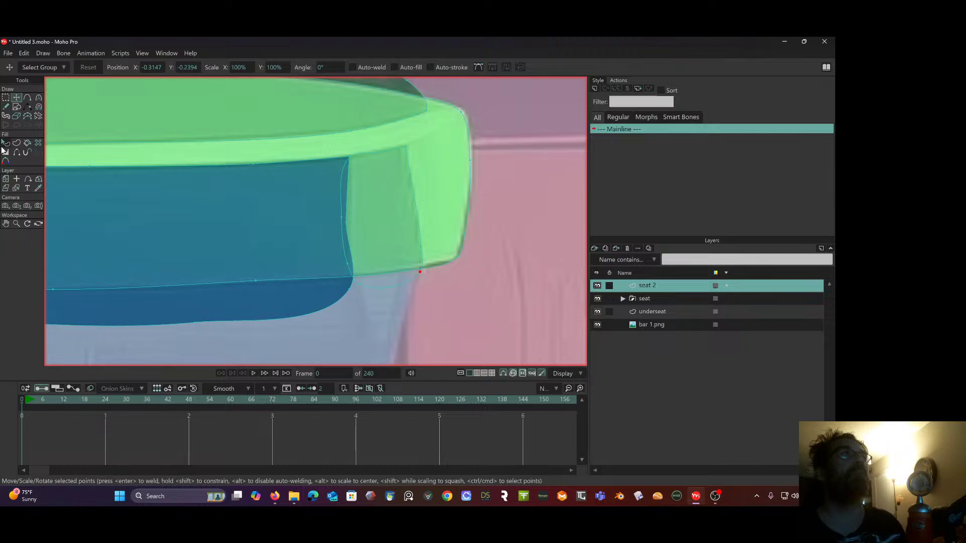
Create a filled shape from the second seat's mid-tone patch outline and color it with the leftmost seat's darker top green.
left_click(16, 143)
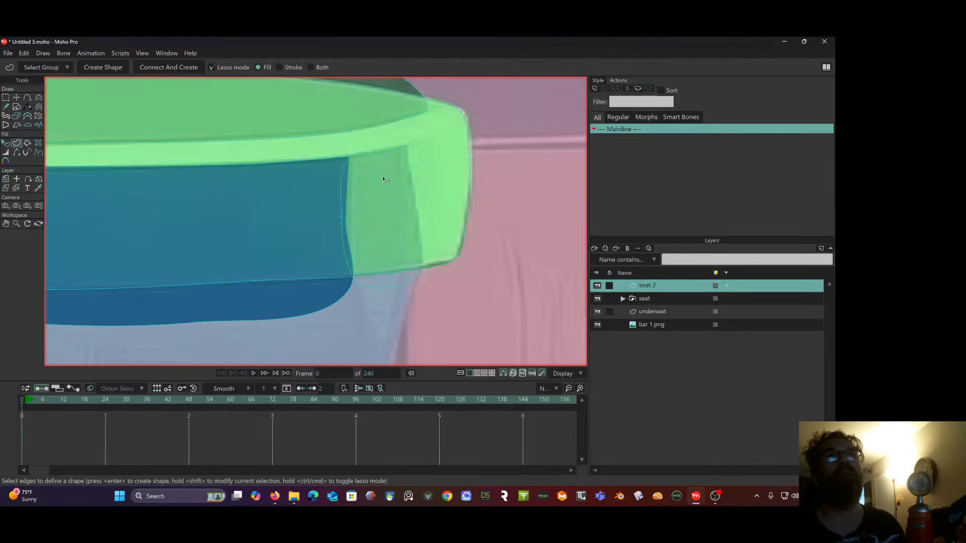
left_click(383, 179)
left_click(414, 276)
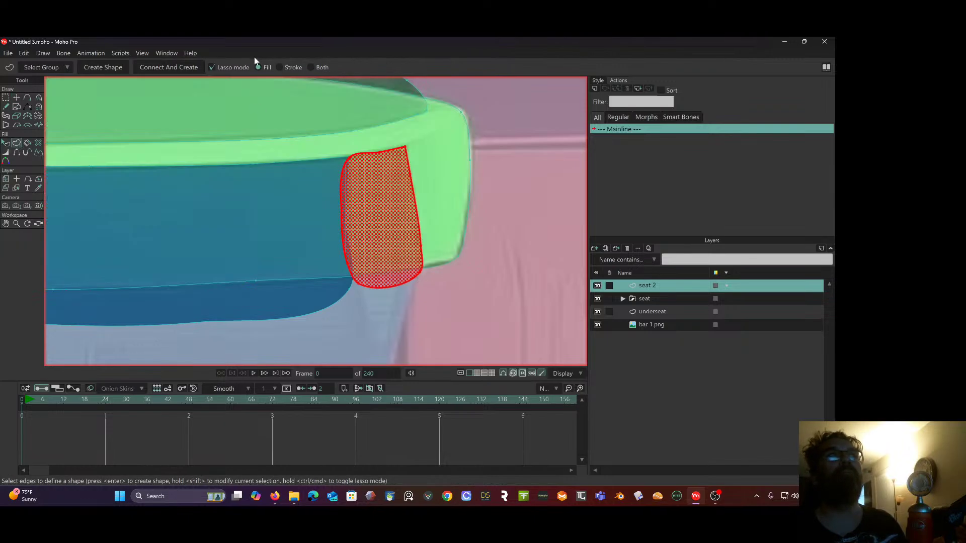
left_click(104, 67)
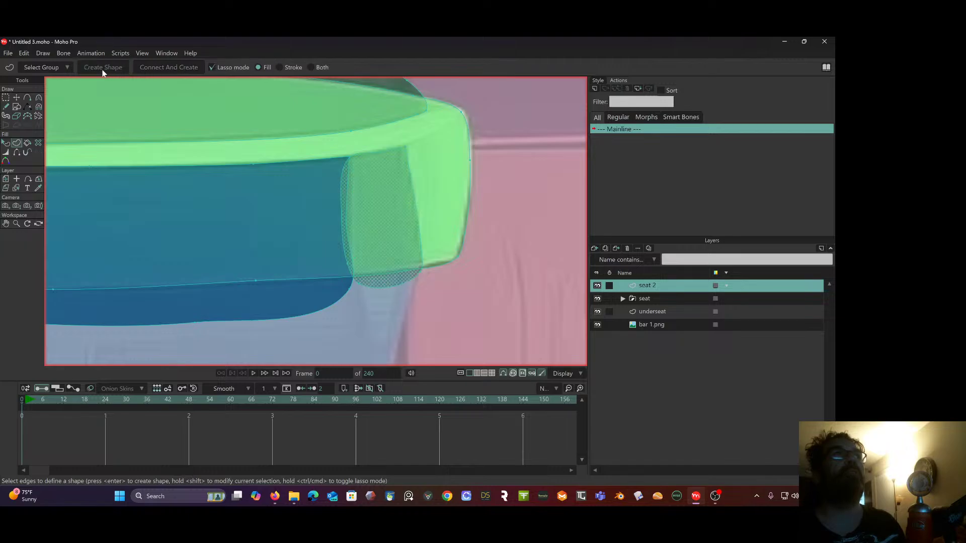
left_click(4, 145)
scroll(216, 180, "down", 3)
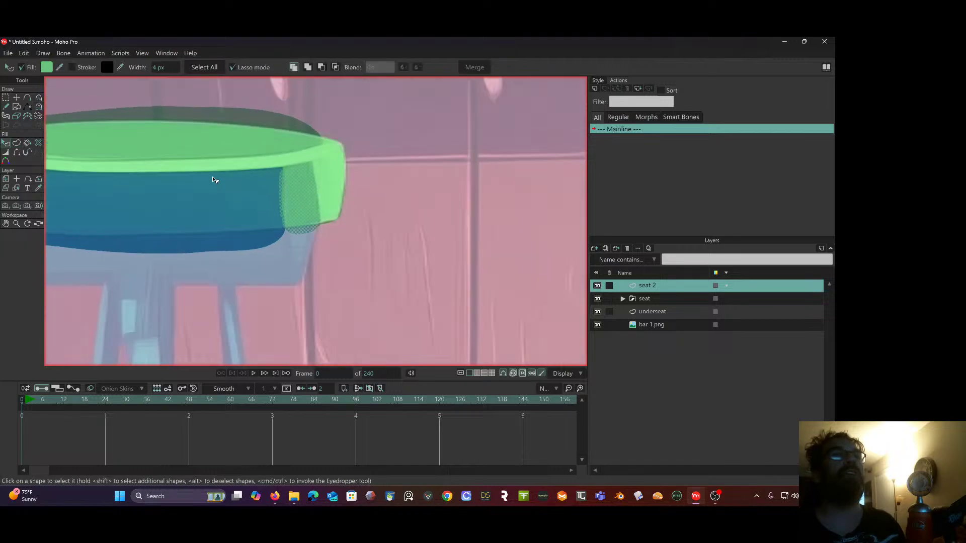
left_click_drag(215, 180, 344, 179)
mouse_move(254, 161)
left_mouse_down()
mouse_move(280, 175)
mouse_move(251, 169)
mouse_move(276, 179)
mouse_move(398, 165)
left_mouse_up()
scroll(270, 179, "down", 3)
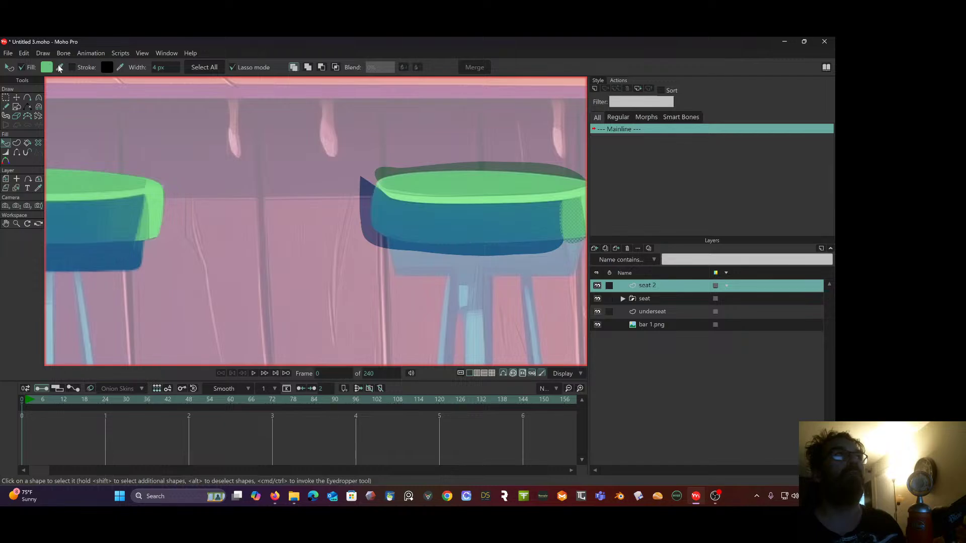
left_click_drag(60, 68, 104, 173)
left_click_drag(242, 165, 23, 152)
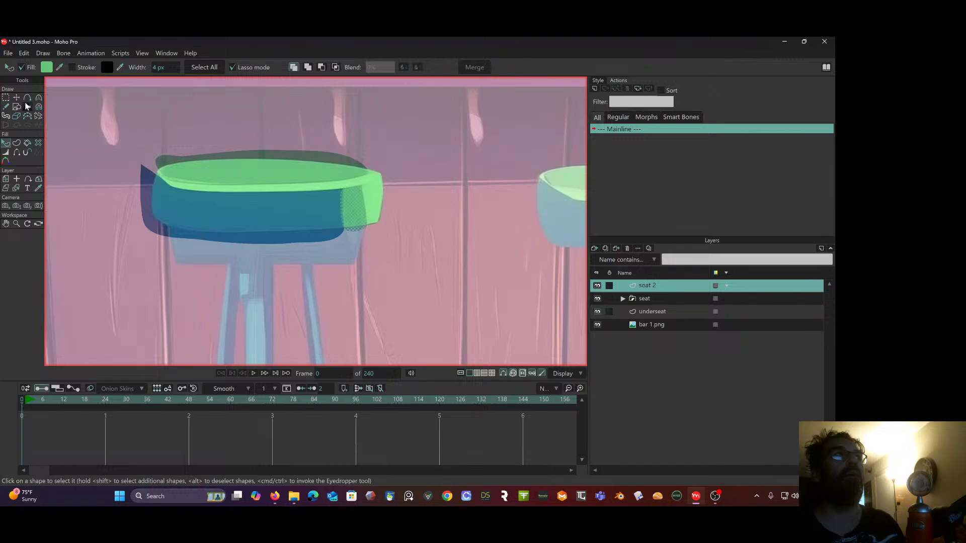
Lower the mid-tone patch shape in the stacking order so it sits behind the second seat's blue shadow.
left_click(43, 55)
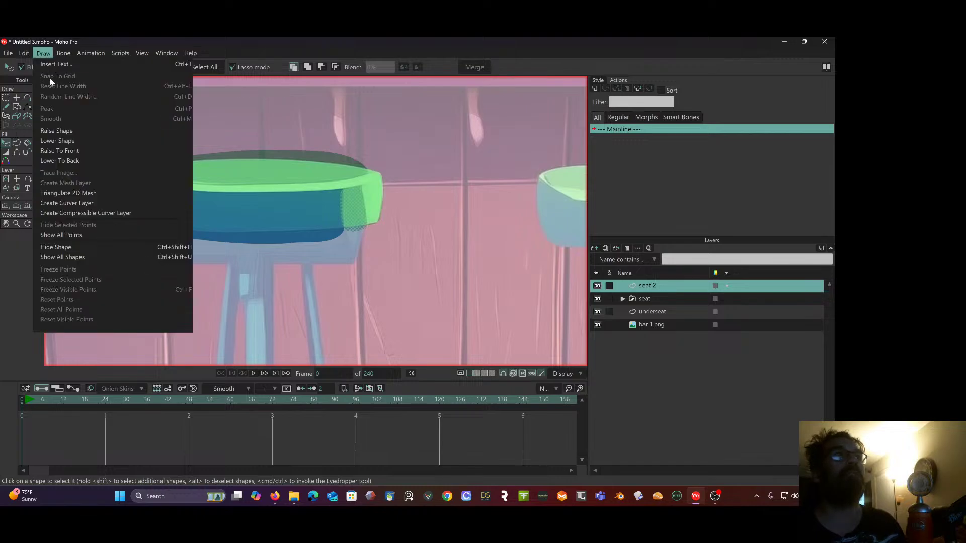
left_click(56, 141)
scroll(177, 122, "up", 2)
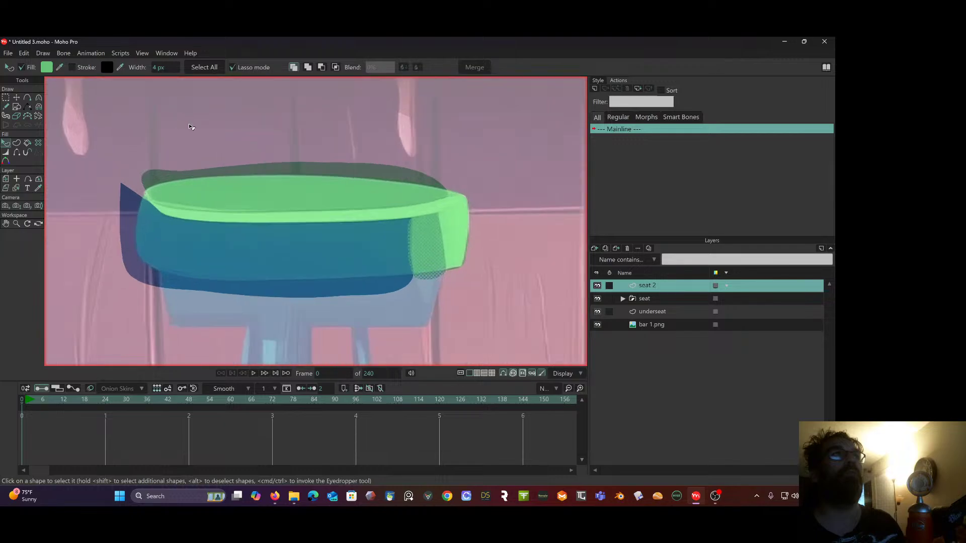
left_click(5, 98)
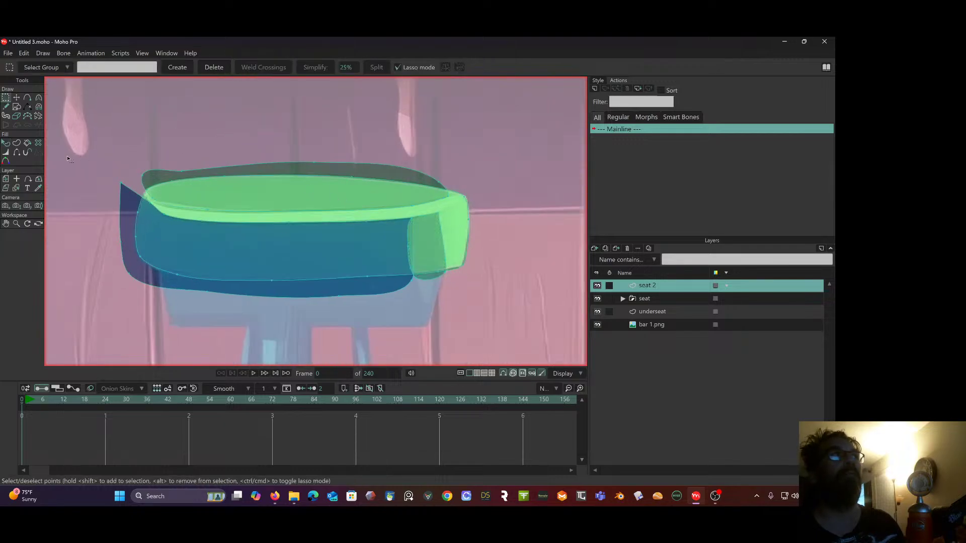
left_click(6, 143)
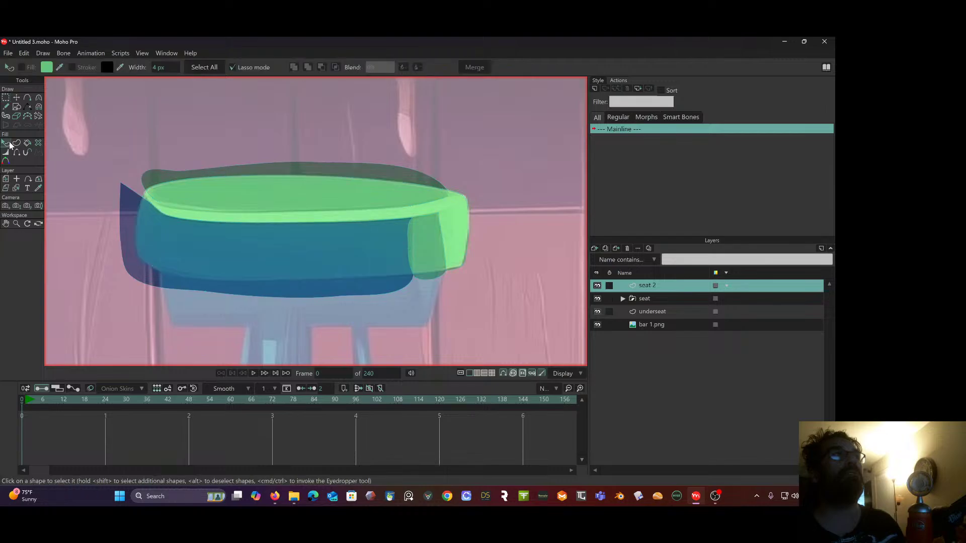
left_click(43, 53)
left_click(439, 245)
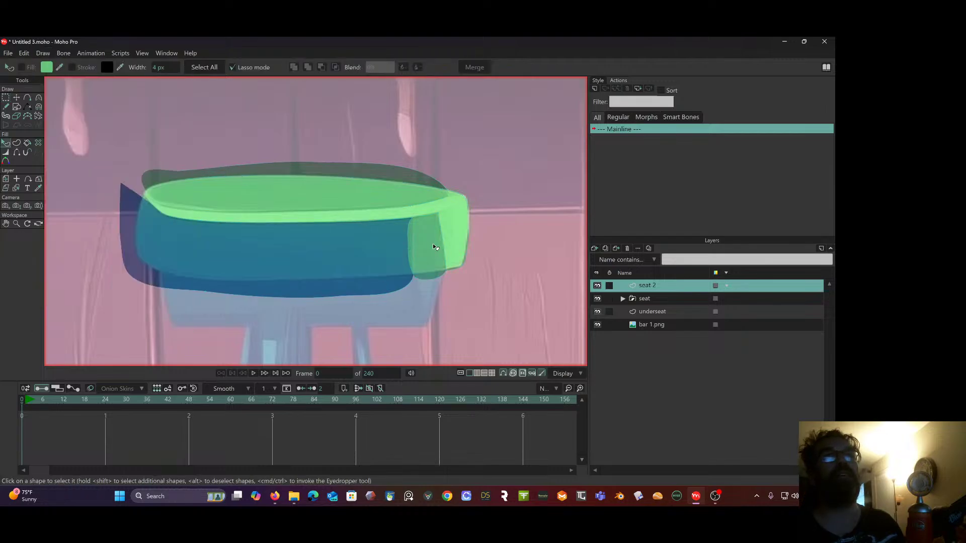
left_click(433, 243)
left_click(43, 53)
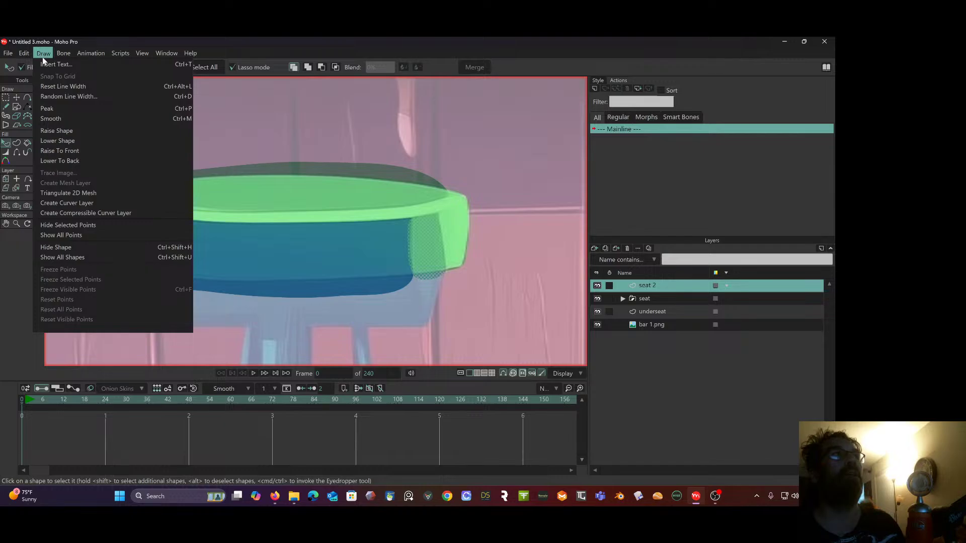
left_click(61, 140)
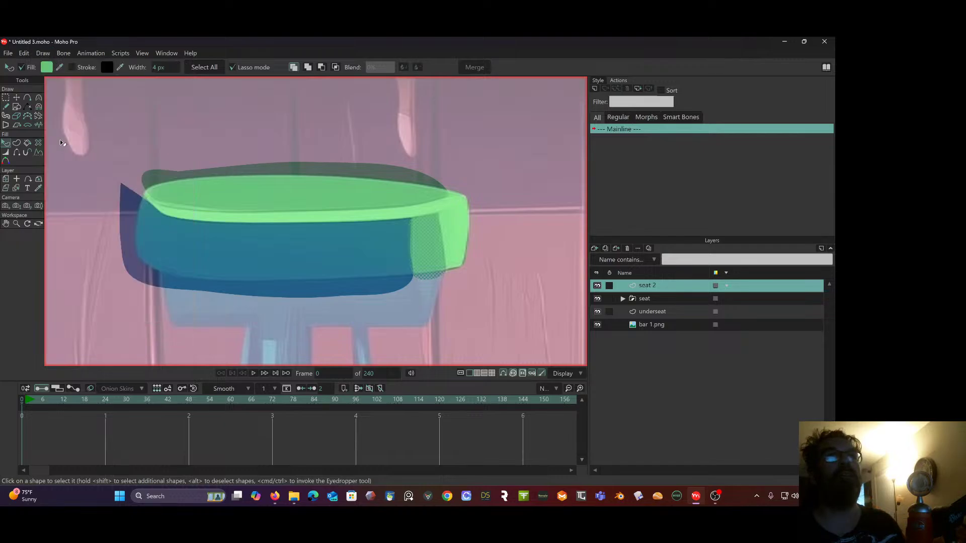
left_click(5, 98)
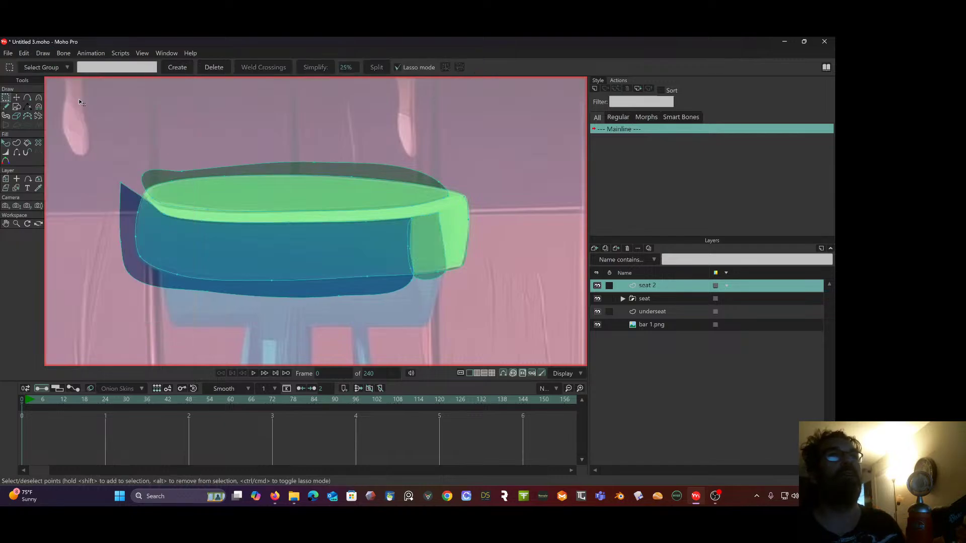
scroll(184, 120, "down", 1)
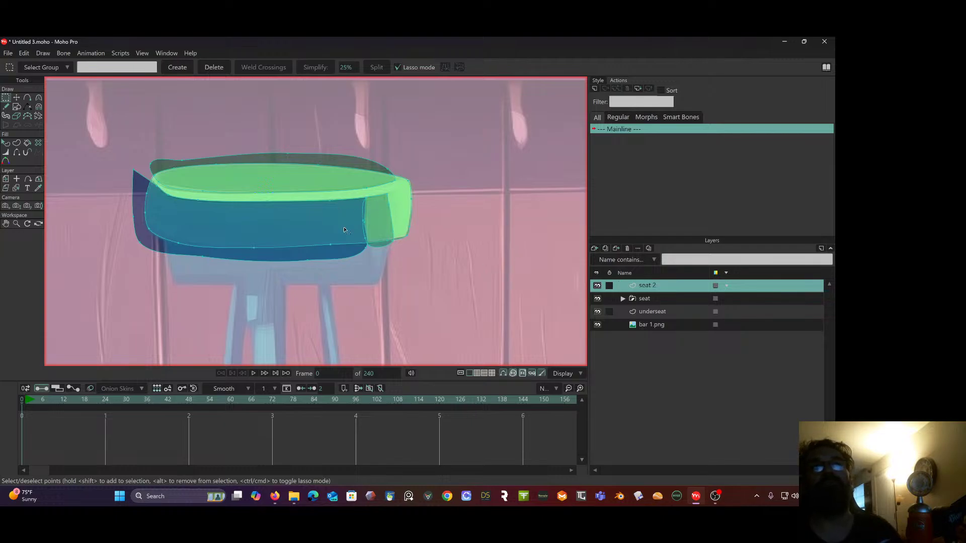
Group the seat 2 layer into a new group named seat 2.
right_click(673, 290)
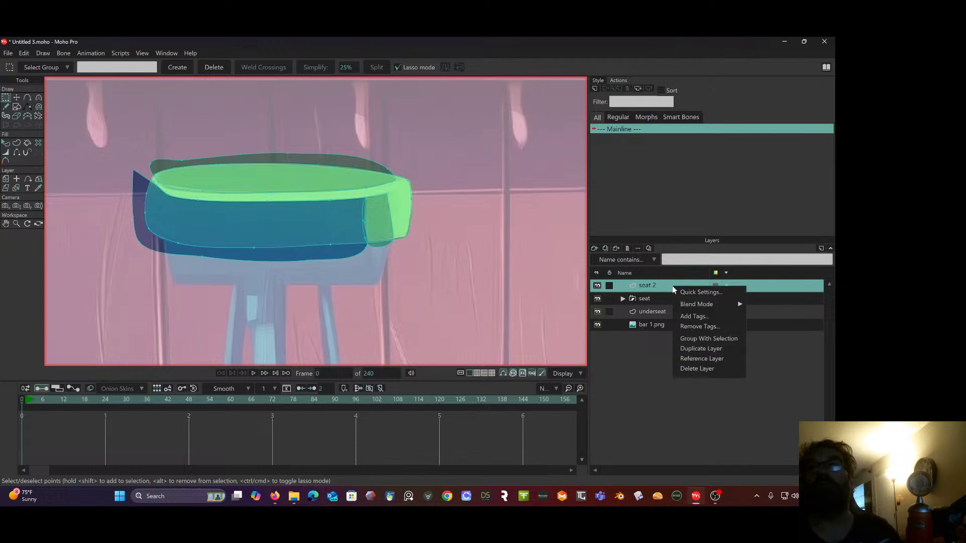
left_click(693, 337)
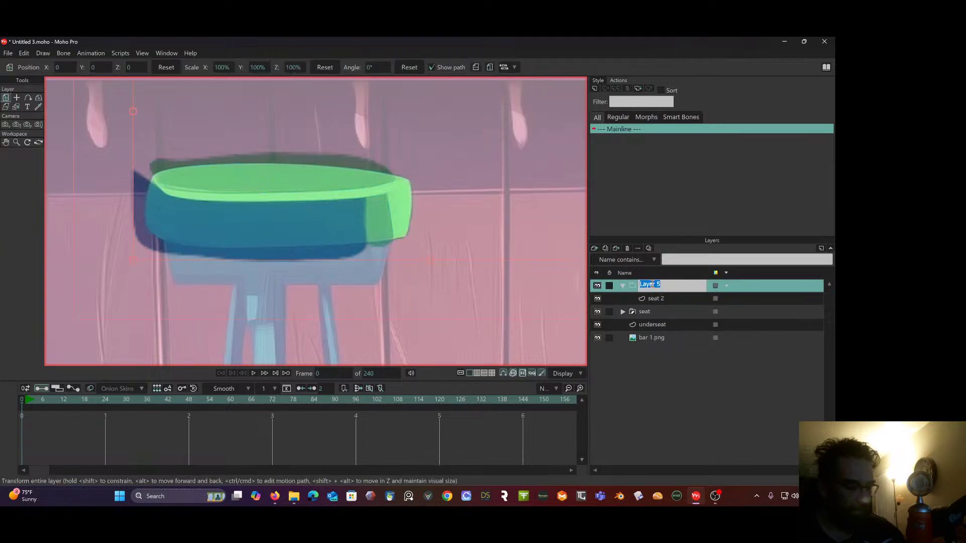
type("seat 2")
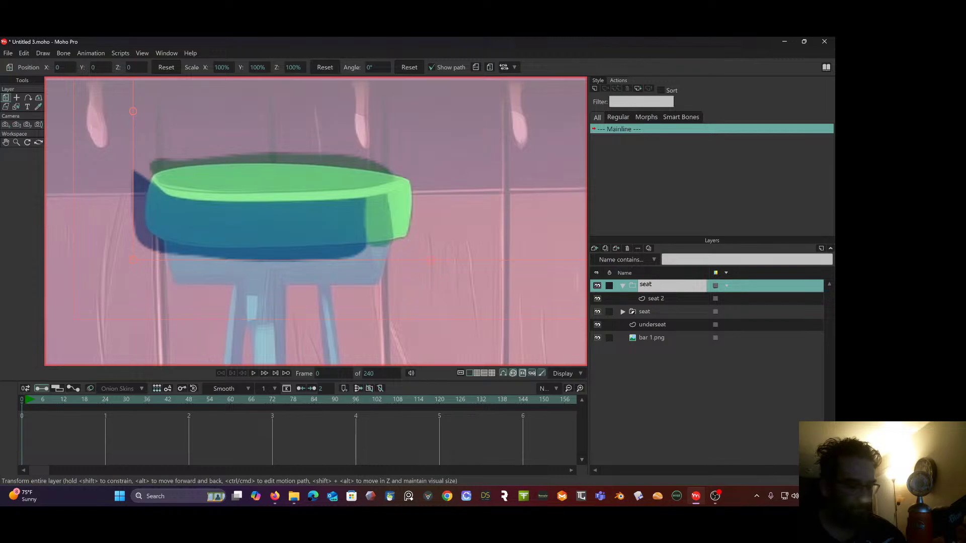
key("Return")
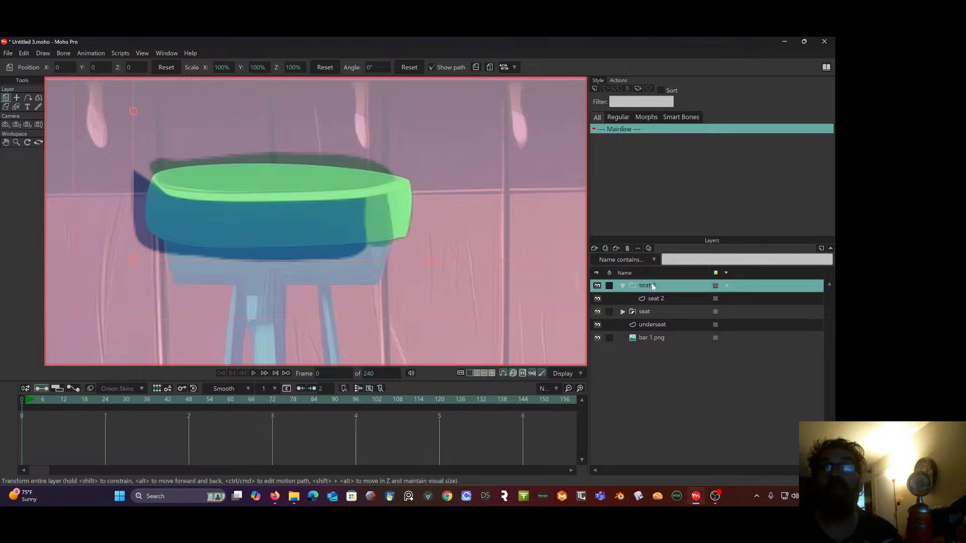
Set the seat 2 group's mask to Hide all and the seat 2 layer inside it to + Add to mask.
double_click(680, 288)
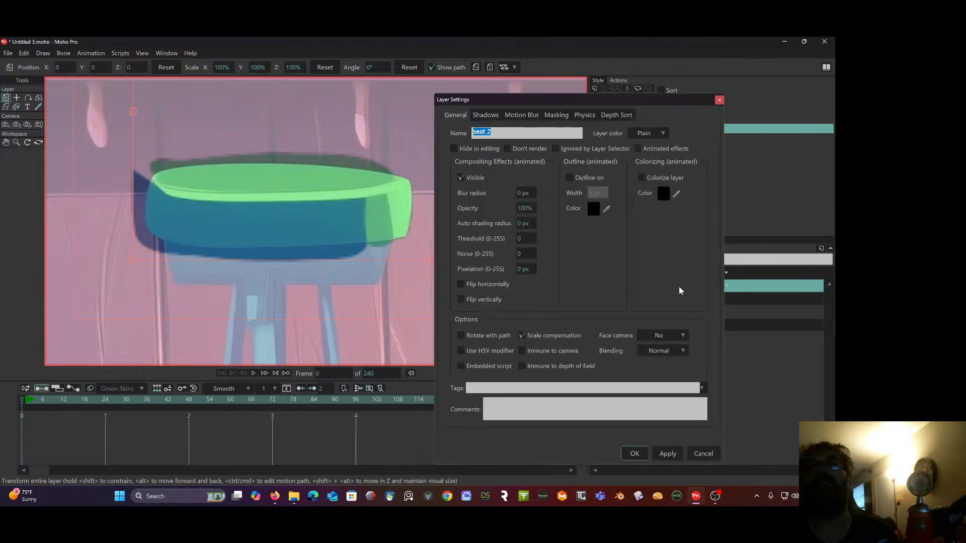
left_click(557, 115)
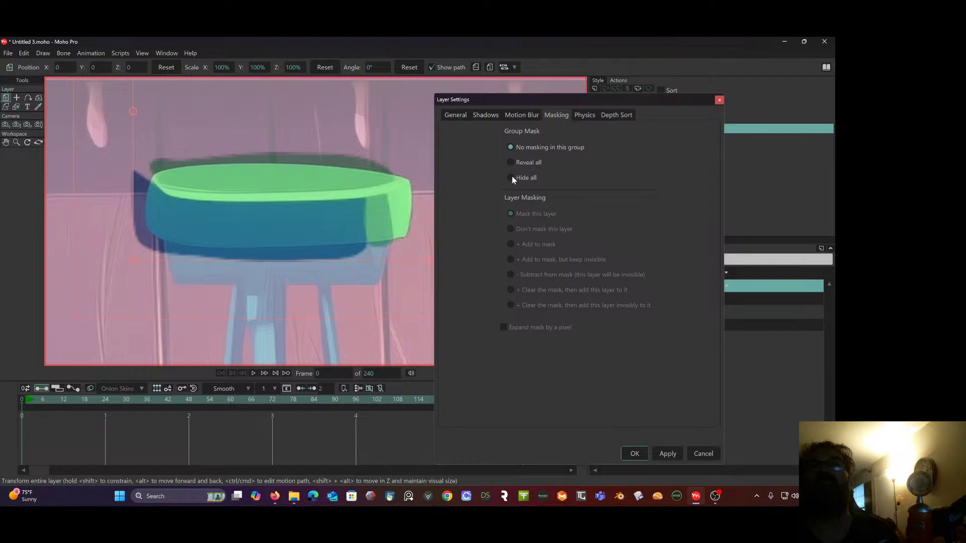
left_click(665, 454)
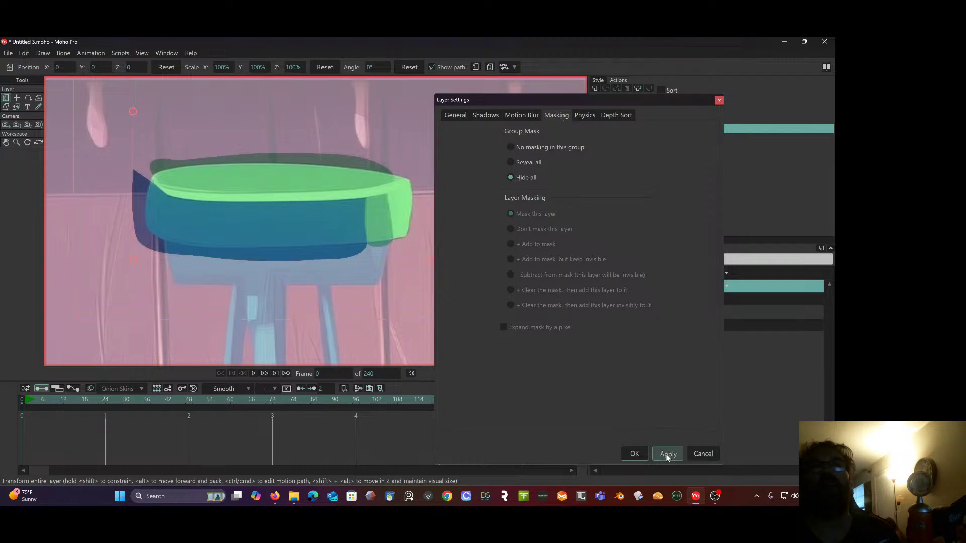
left_click(634, 454)
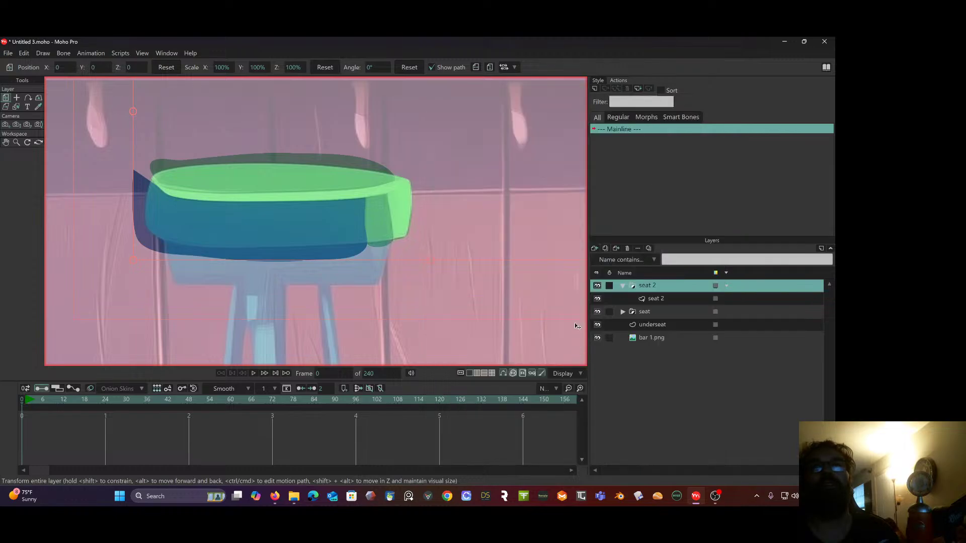
double_click(677, 304)
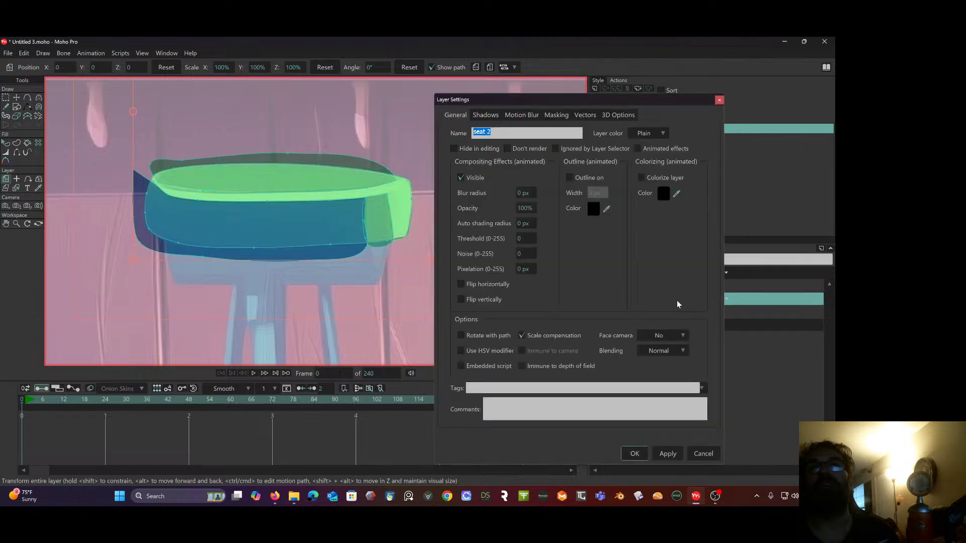
left_click(556, 115)
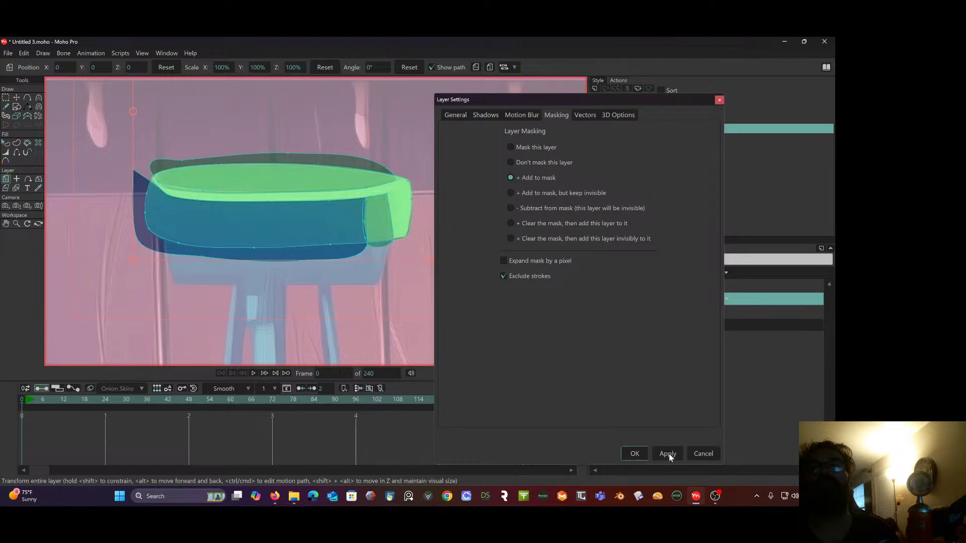
left_click(634, 453)
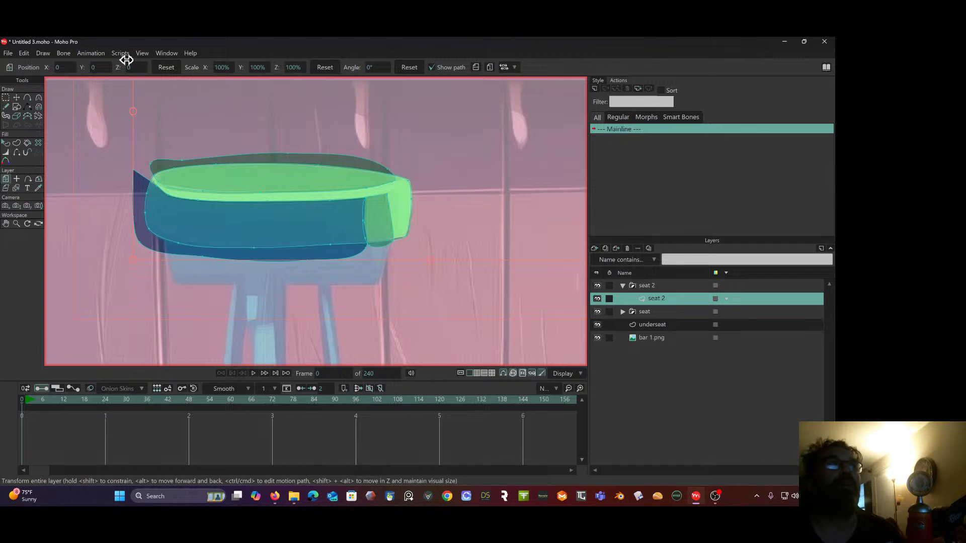
Cut the darker green top-surface and mid-tone patch shapes out of the seat 2 layer.
left_click(5, 97)
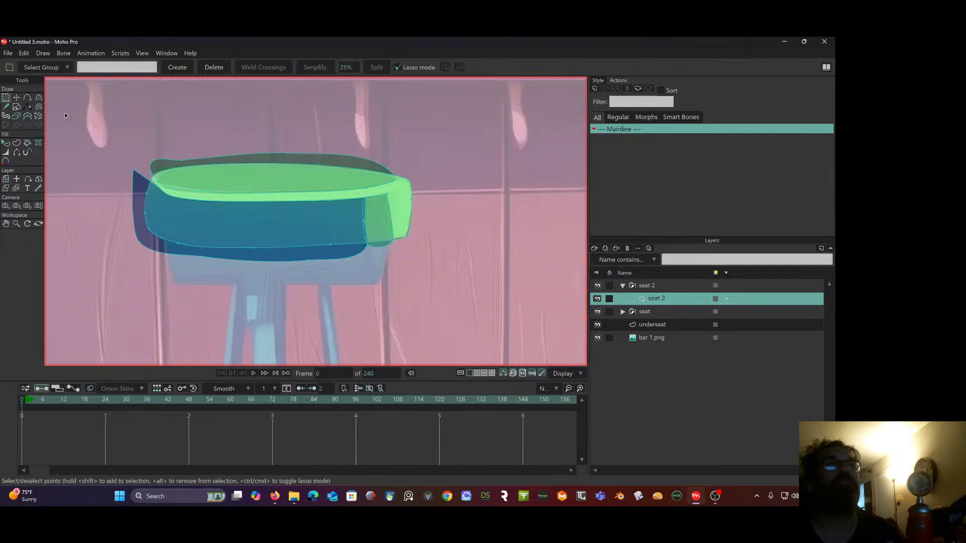
double_click(354, 160)
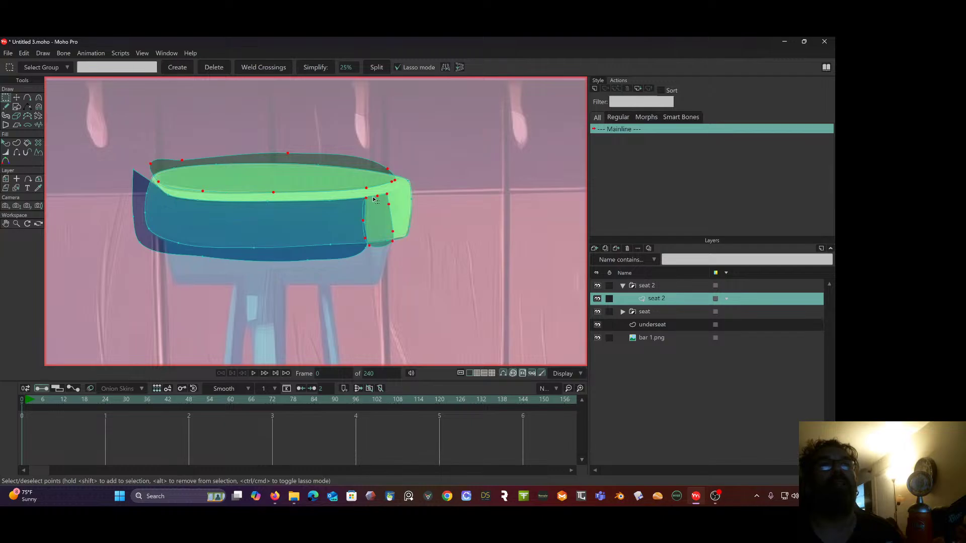
left_click(22, 52)
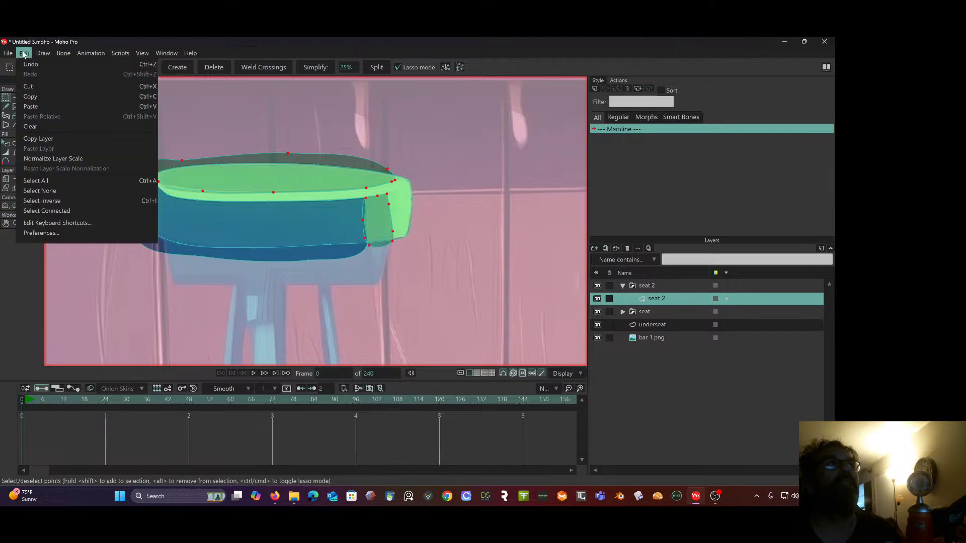
left_click(202, 177)
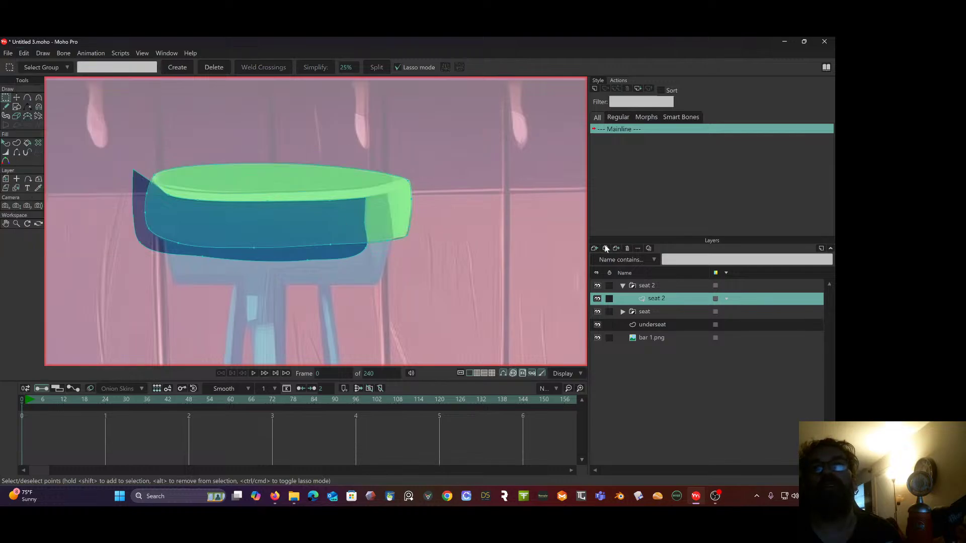
Add a vector layer named light shadow above the seat 2 layer in its group and paste the cut shapes into it.
left_click(595, 249)
left_click(604, 263)
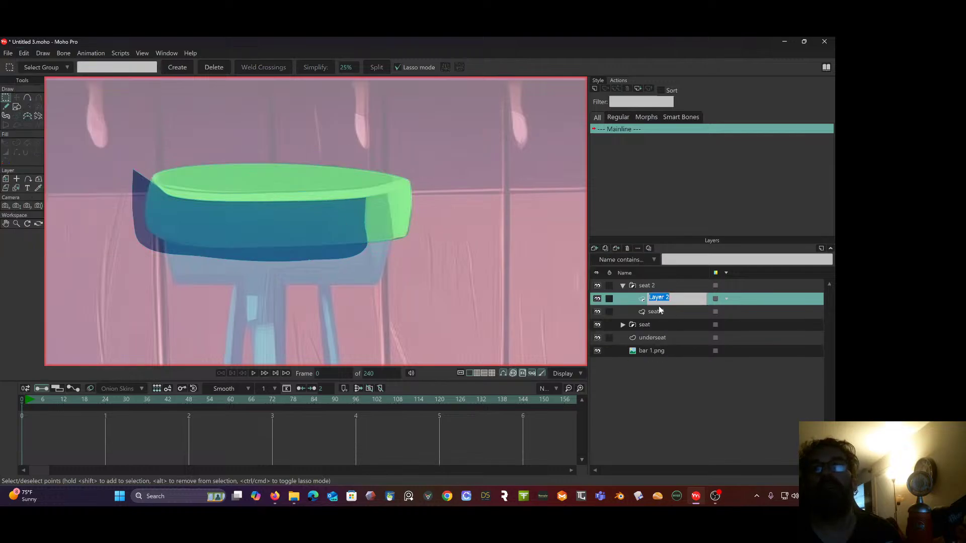
double_click(658, 299)
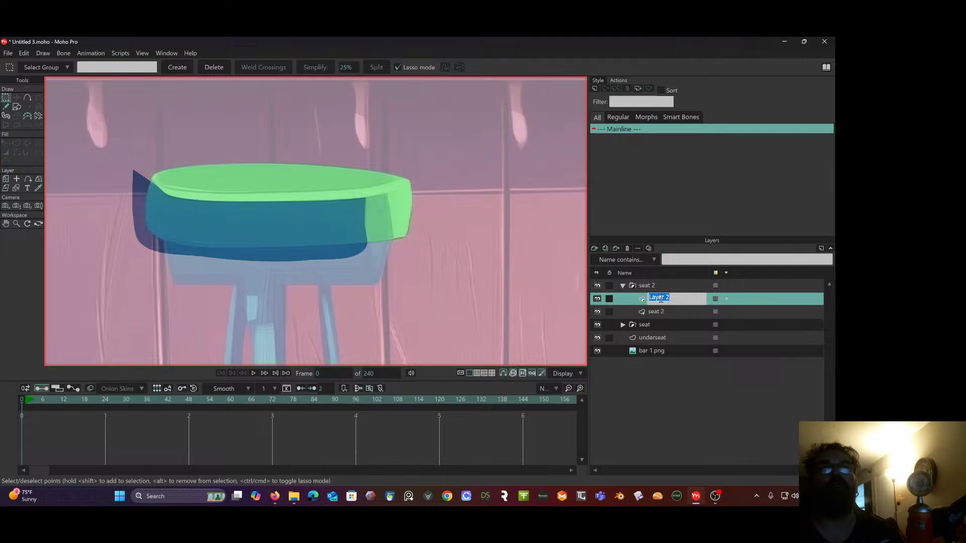
type("ligh")
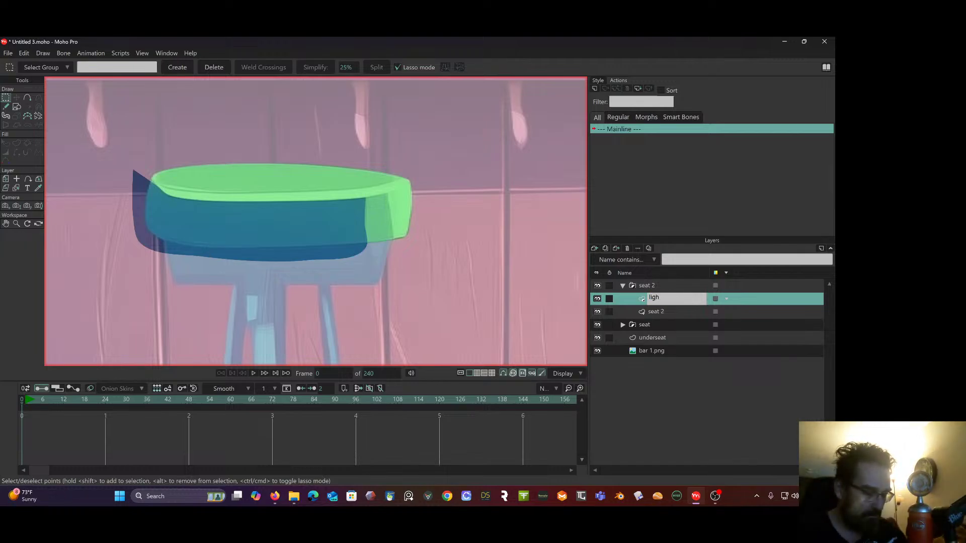
type("t shadow")
key("Return")
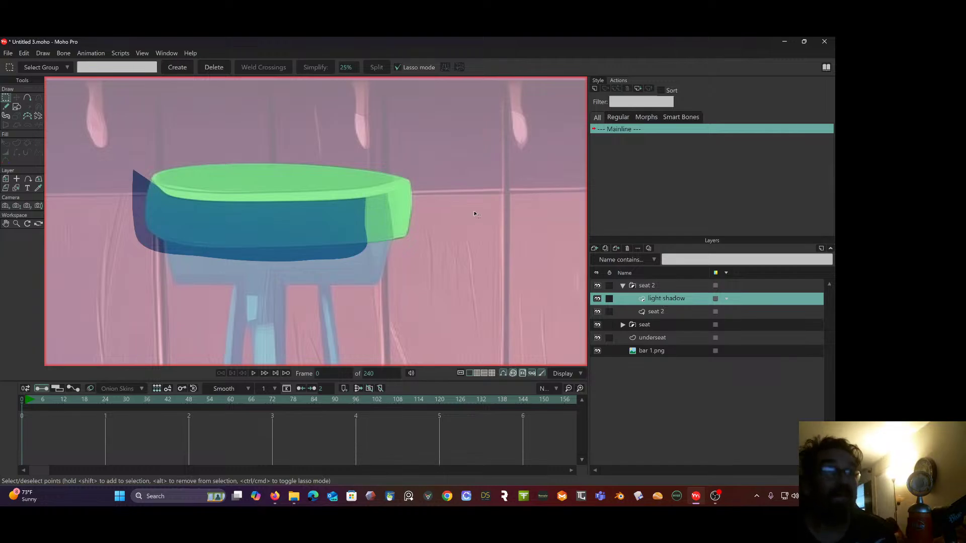
key("ctrl+a")
key("t")
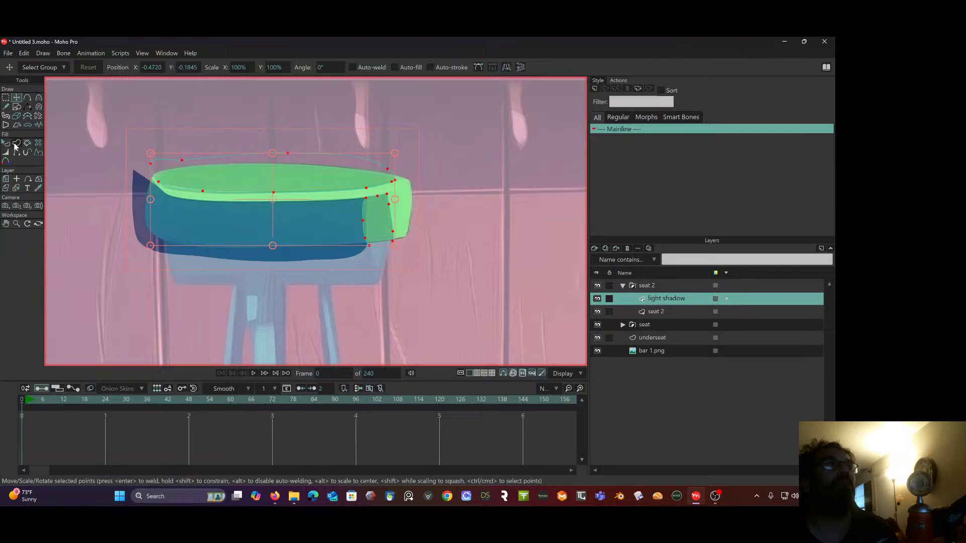
left_click(5, 143)
left_click(262, 180)
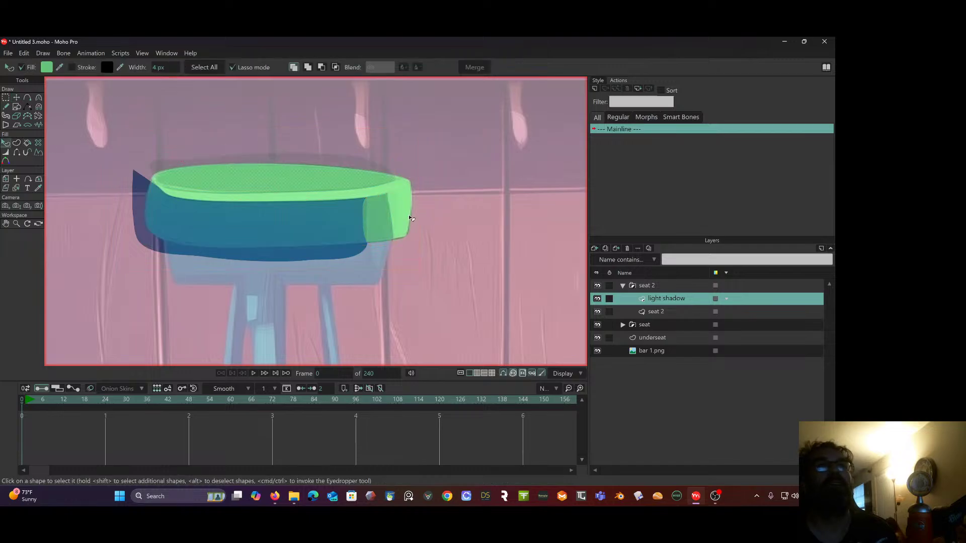
left_click(378, 217, "shift")
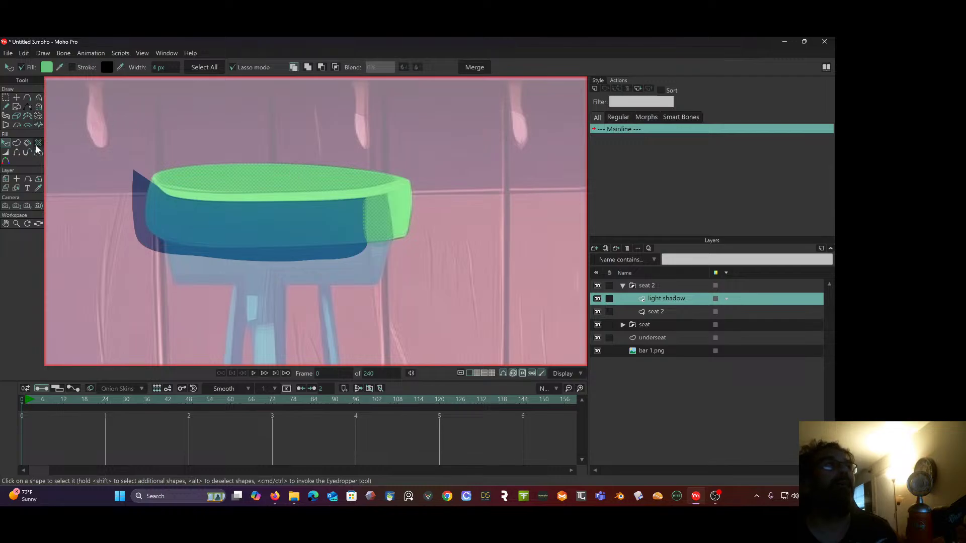
left_click(121, 115)
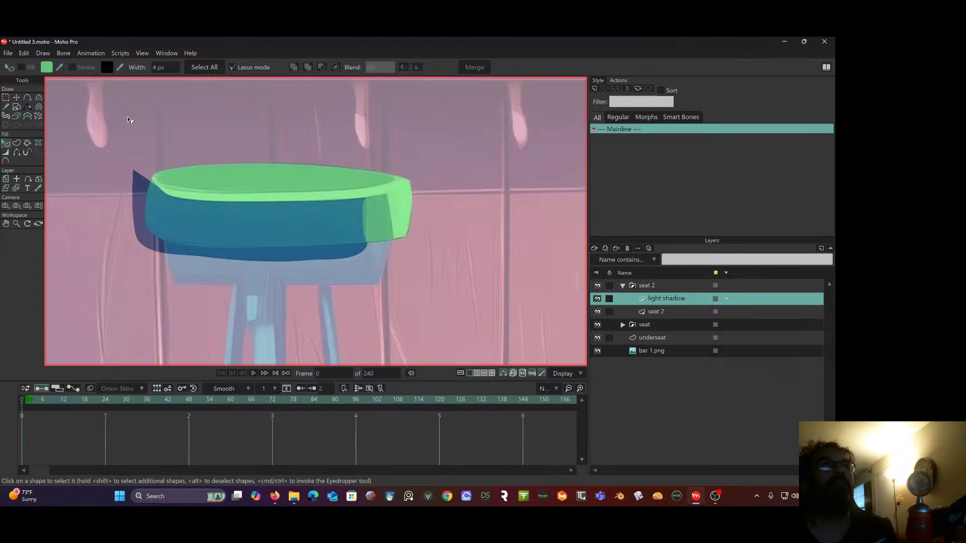
left_click(195, 176)
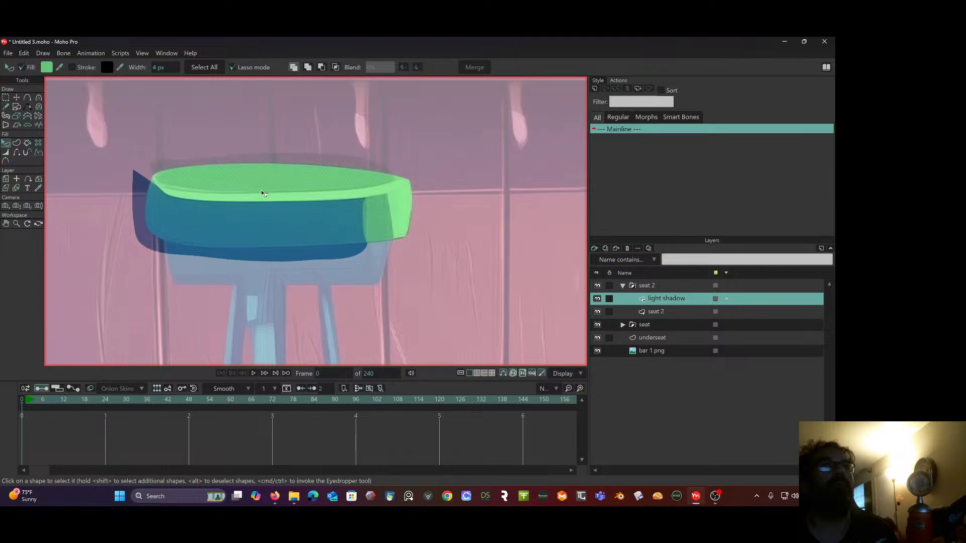
Cut the blue shadow shape out of the seat 2 layer.
left_click(659, 313)
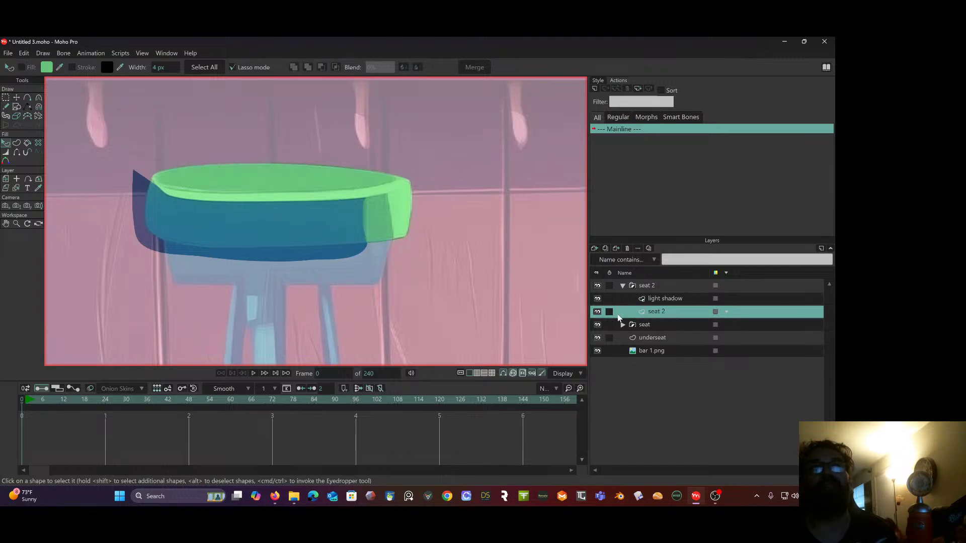
left_click(327, 223)
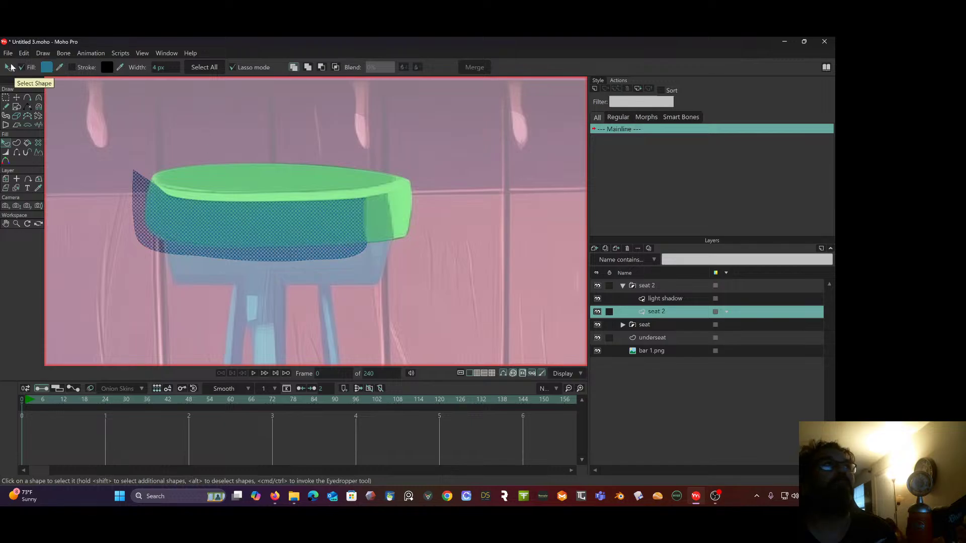
left_click(23, 53)
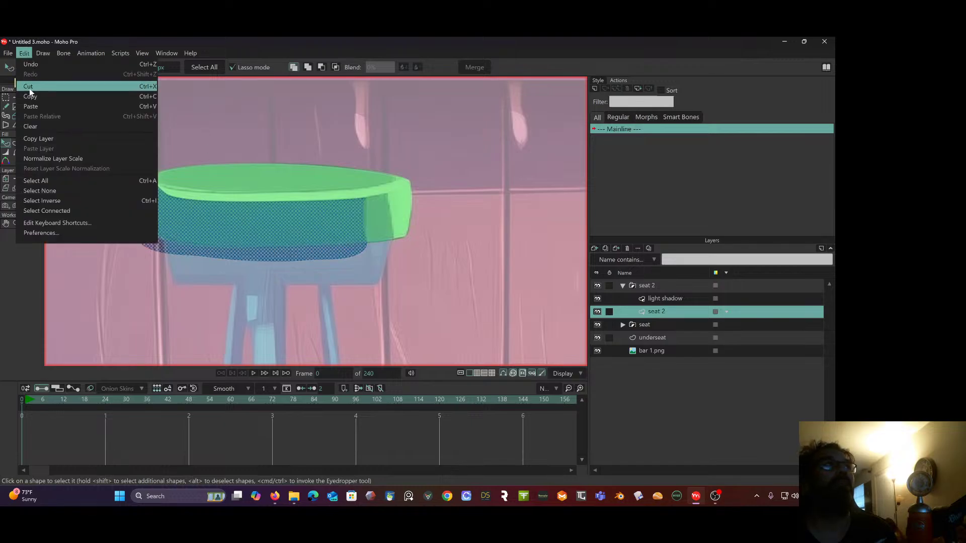
left_click(29, 89)
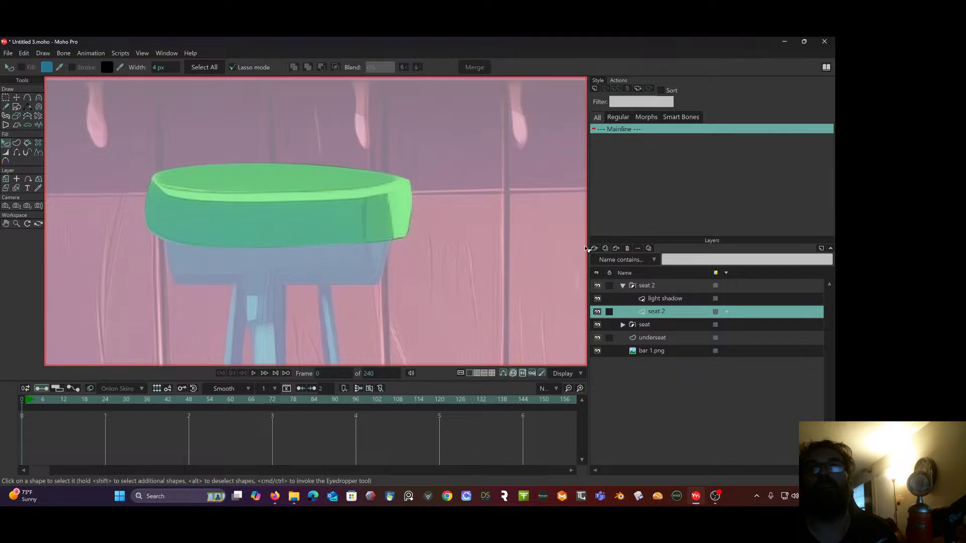
Add a vector layer named shadpw above the seat 2 layer and paste the cut blue shadow shape into it.
left_click(594, 248)
left_click(636, 297)
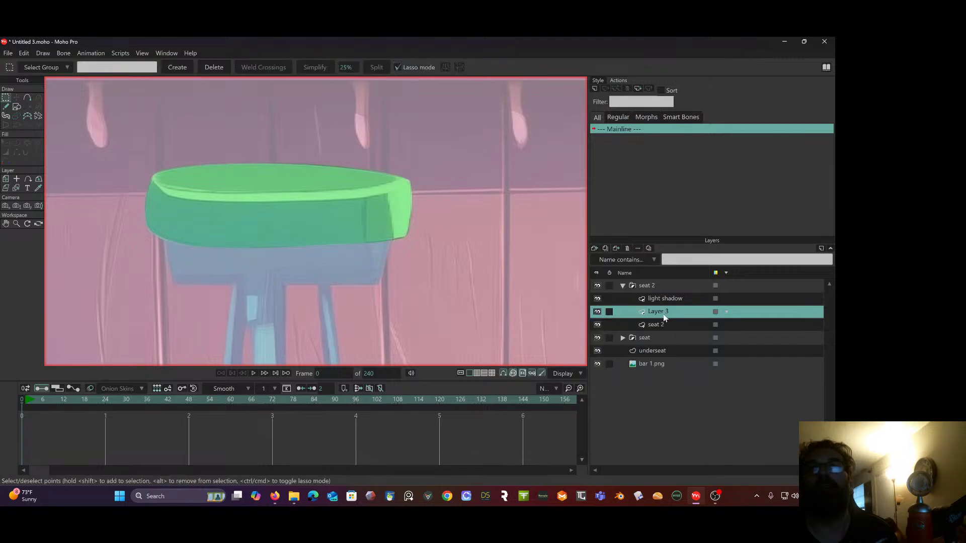
double_click(663, 312)
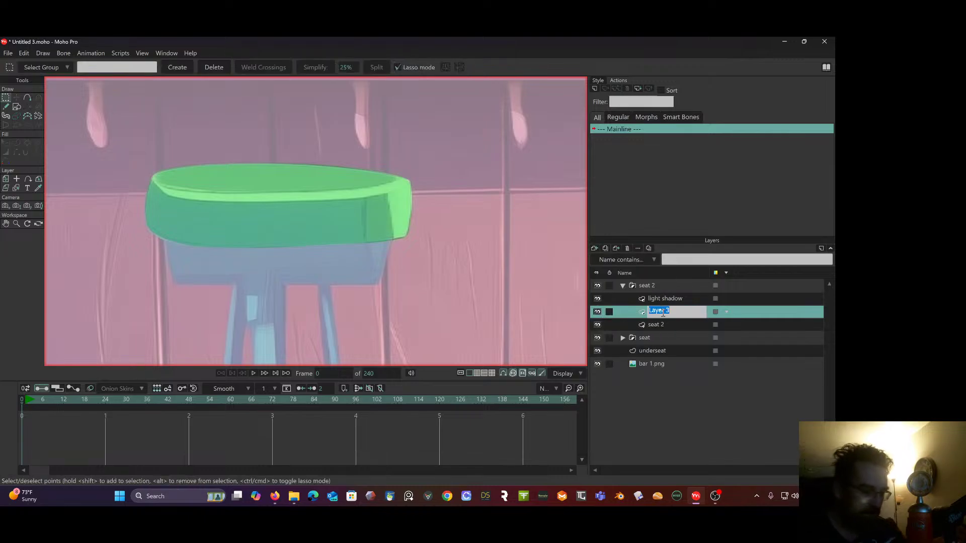
type("shadpw")
key("Return")
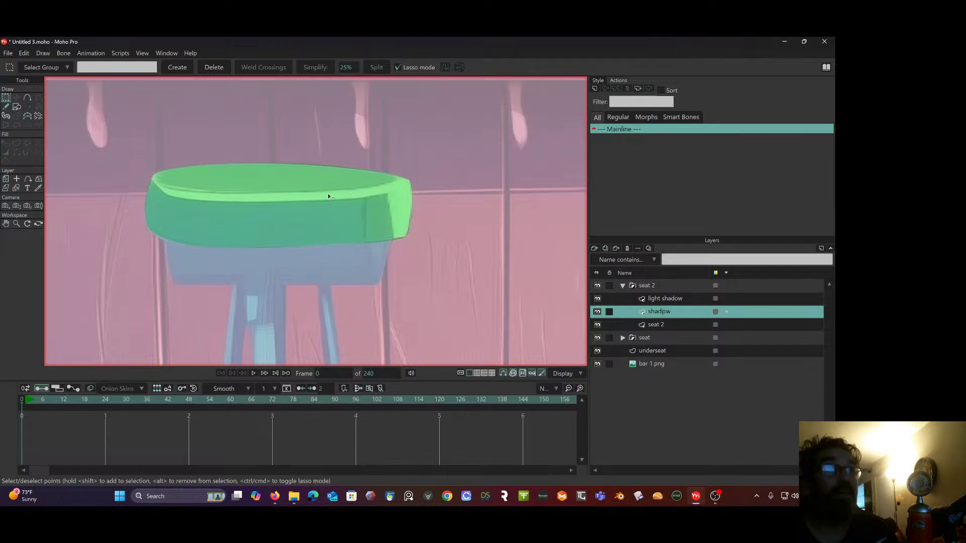
key("ctrl+v")
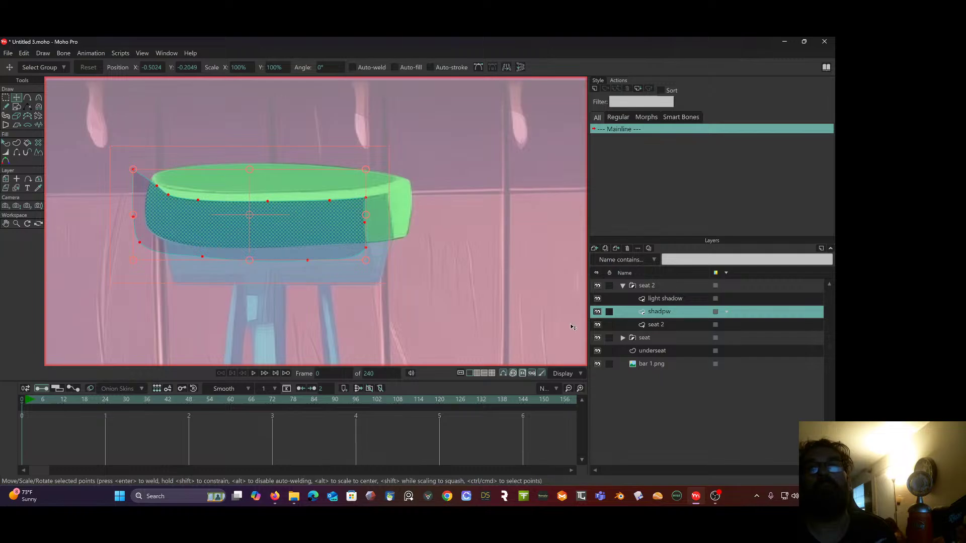
Examine which shapes sit on the light shadow, shadpw and seat 2 layers inside the seat 2 group.
left_click(664, 299)
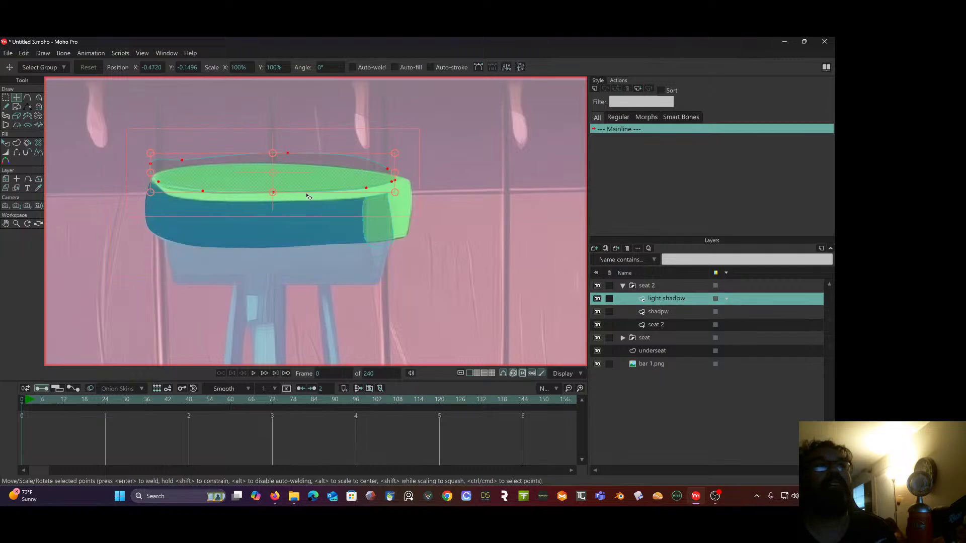
left_click(297, 239)
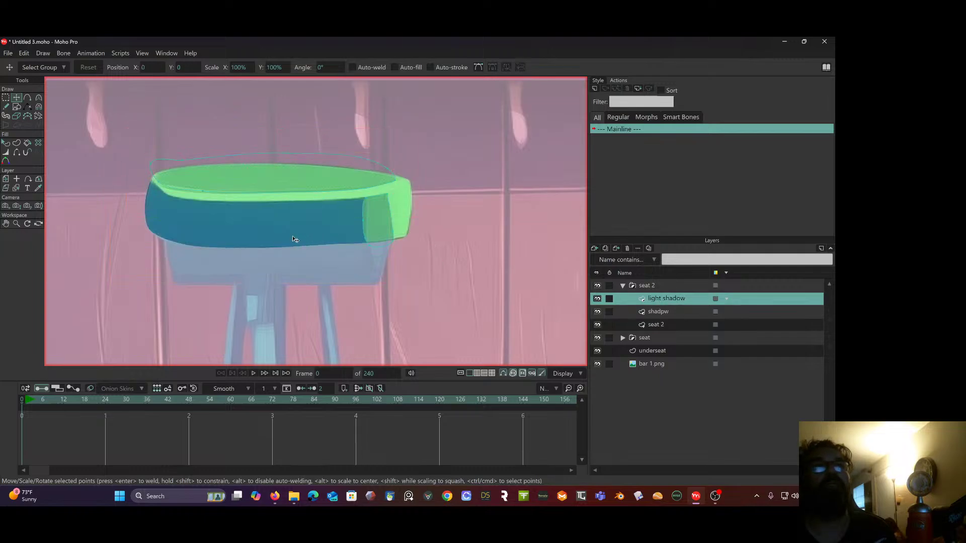
left_click(663, 312)
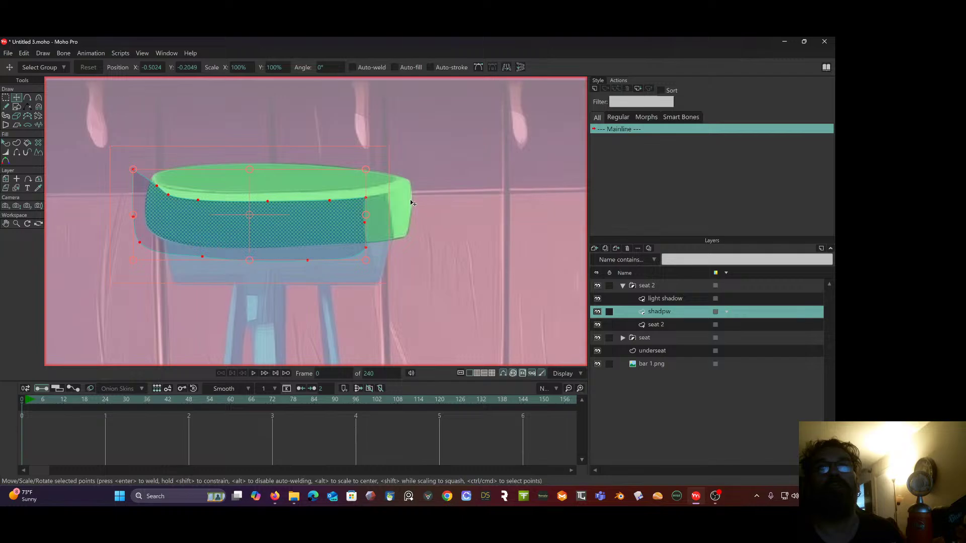
left_click(660, 327)
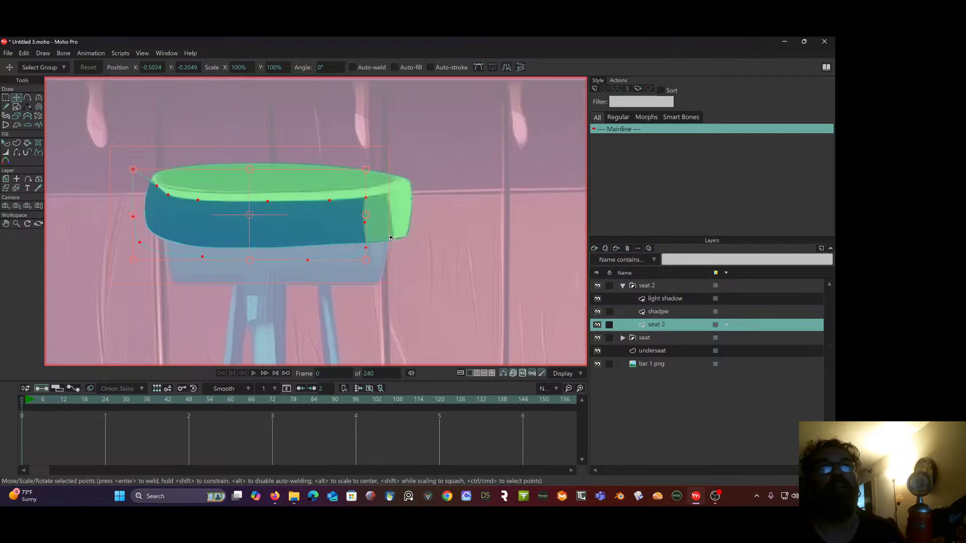
left_click(308, 219)
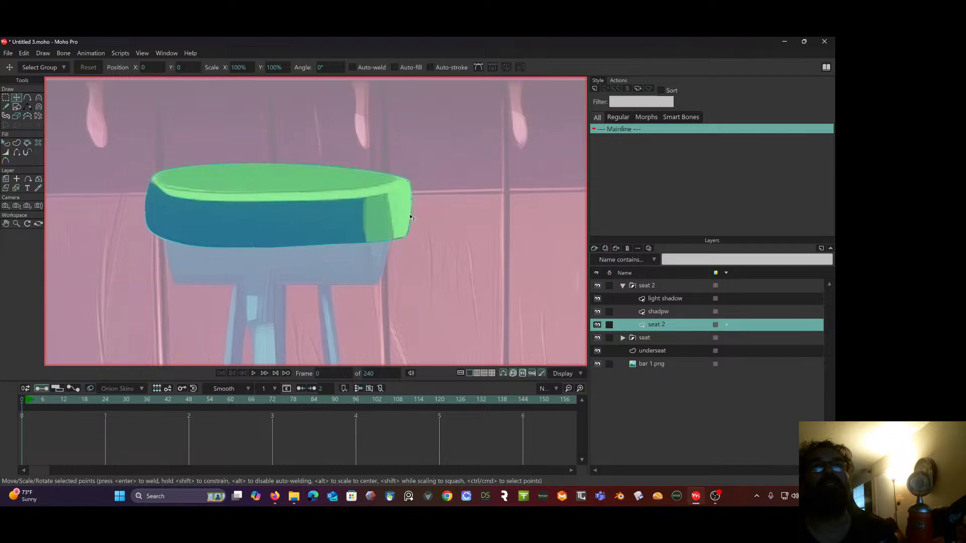
key("ctrl+a")
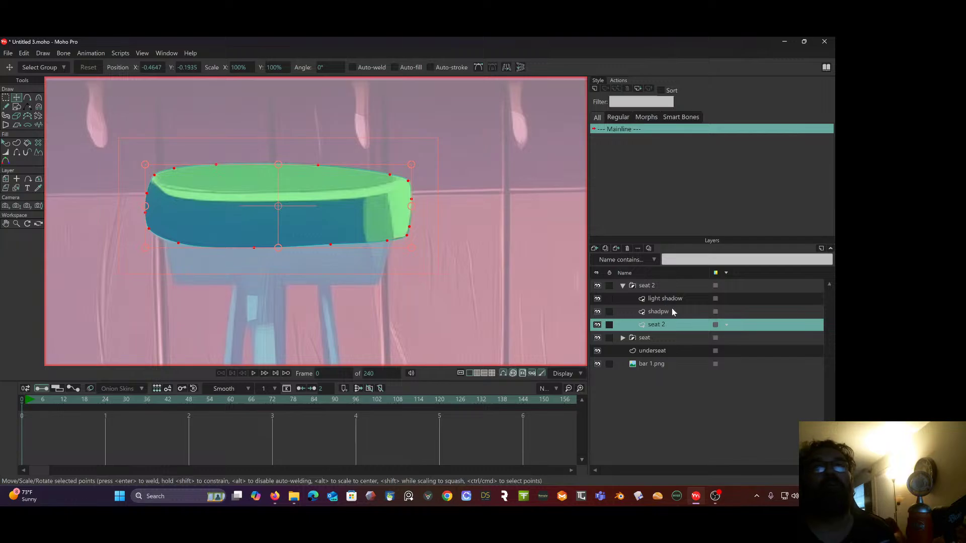
left_click(673, 310)
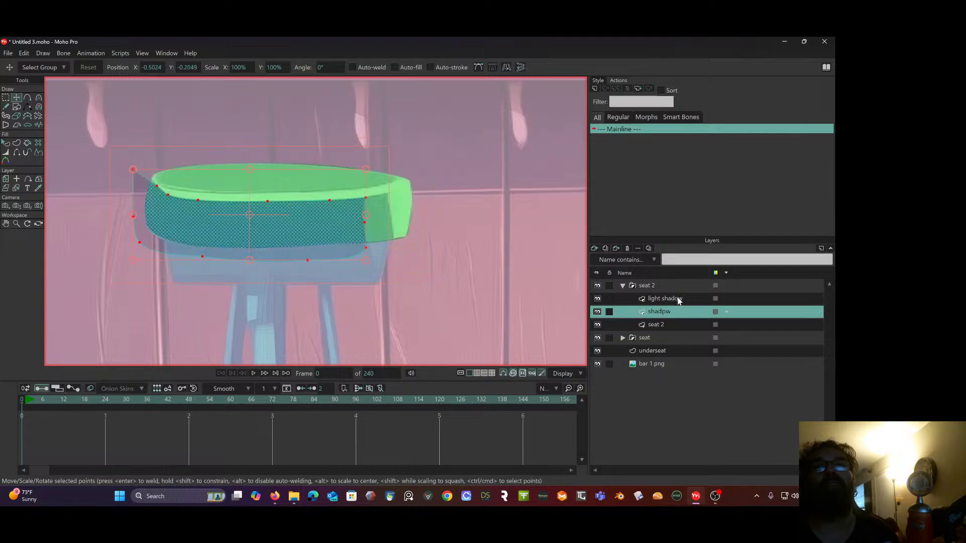
Create a fill-only shape from all the top-surface and side-patch points on the light shadow layer.
left_click(678, 299)
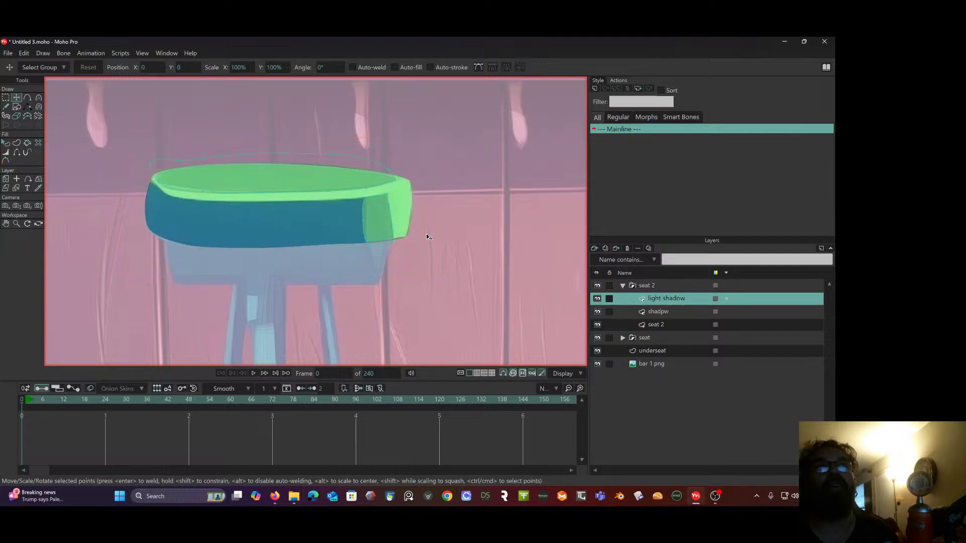
key("ctrl+a")
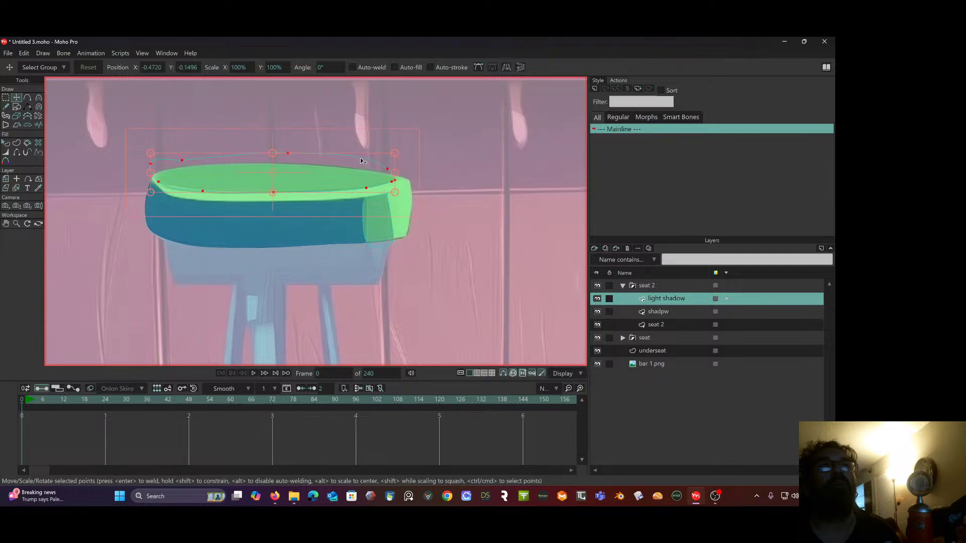
left_click(390, 212, "ctrl+shift")
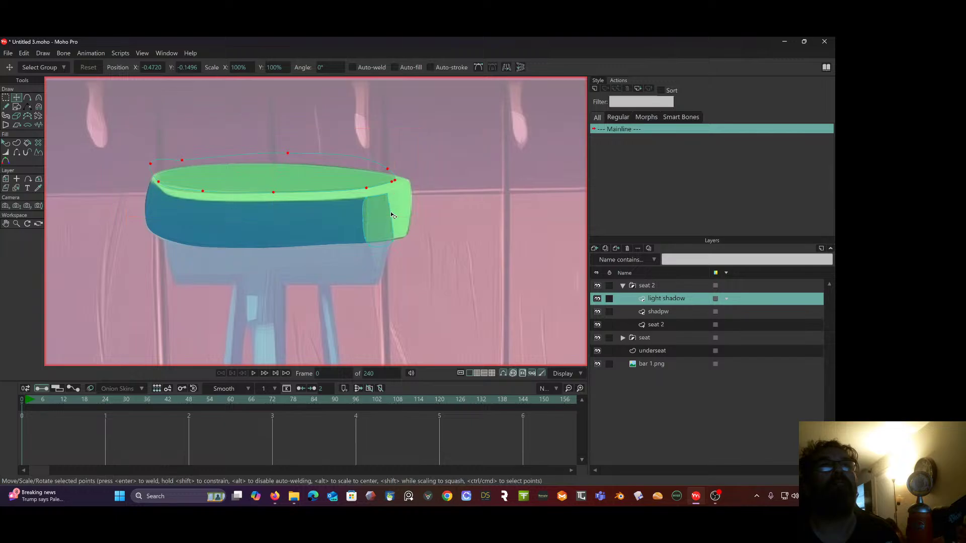
left_click(17, 143)
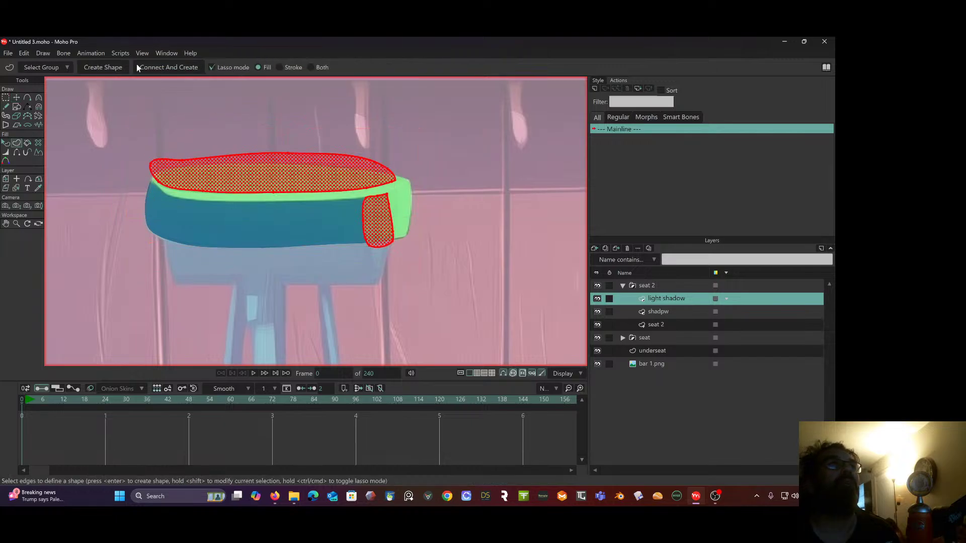
left_click(100, 69)
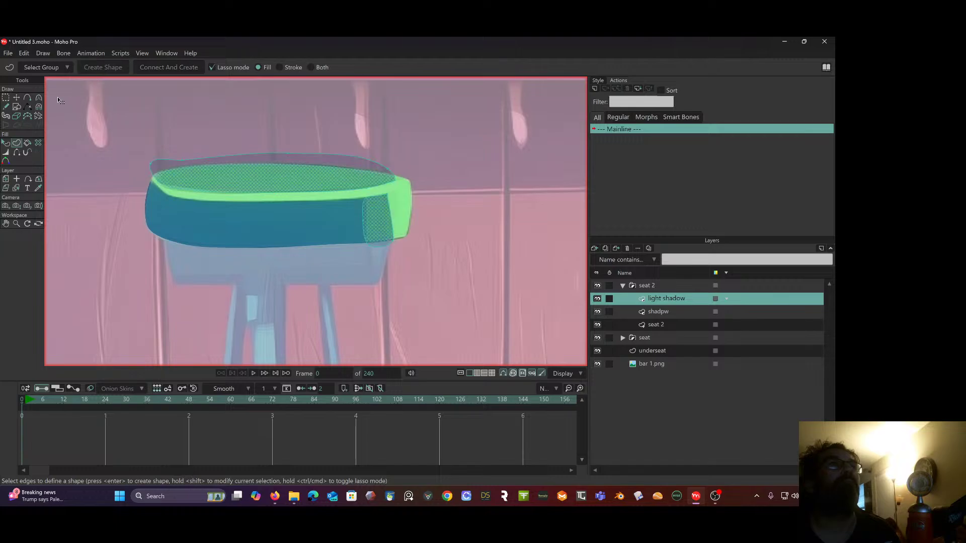
Recolor the new light shadow shape with the light green sampled from the seat's rim.
left_click(6, 144)
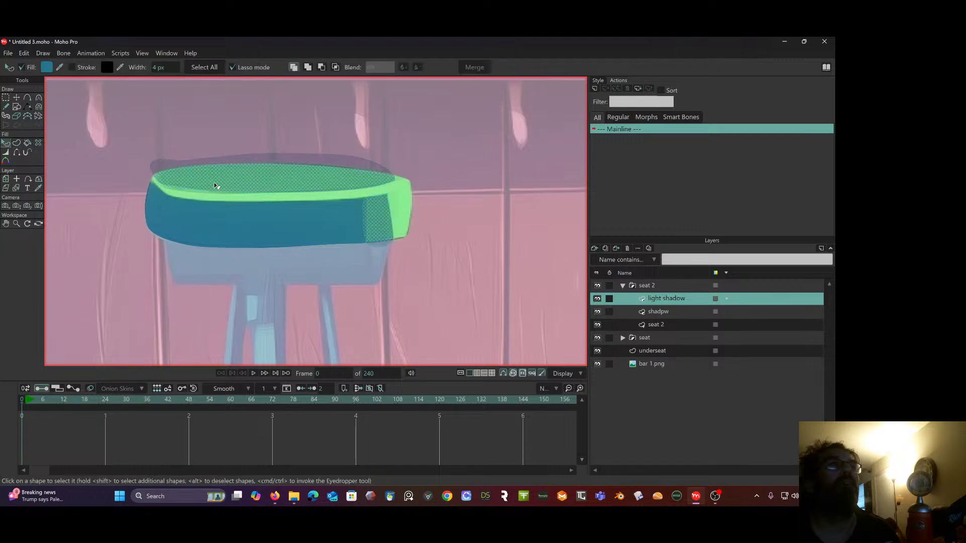
left_click(59, 67)
left_click(364, 181)
left_click(372, 191)
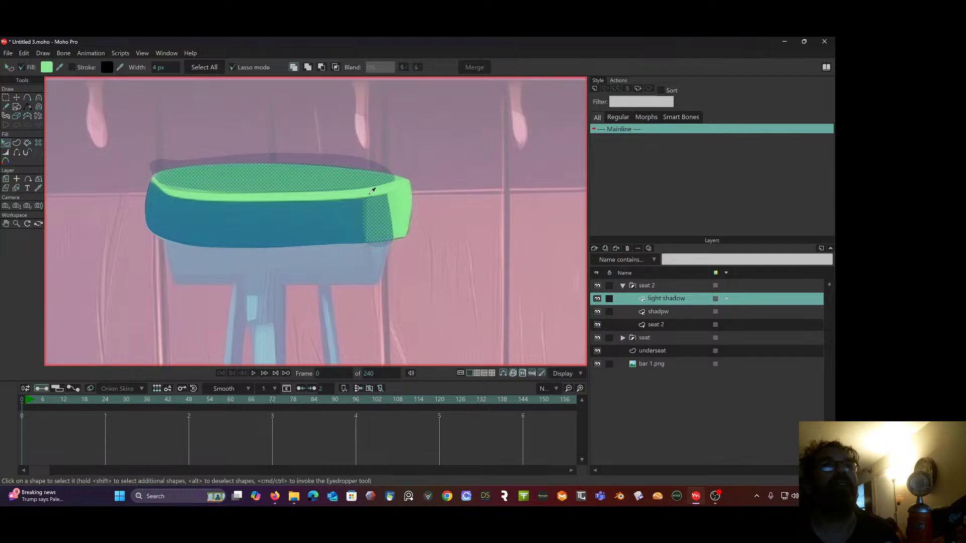
left_click(5, 97)
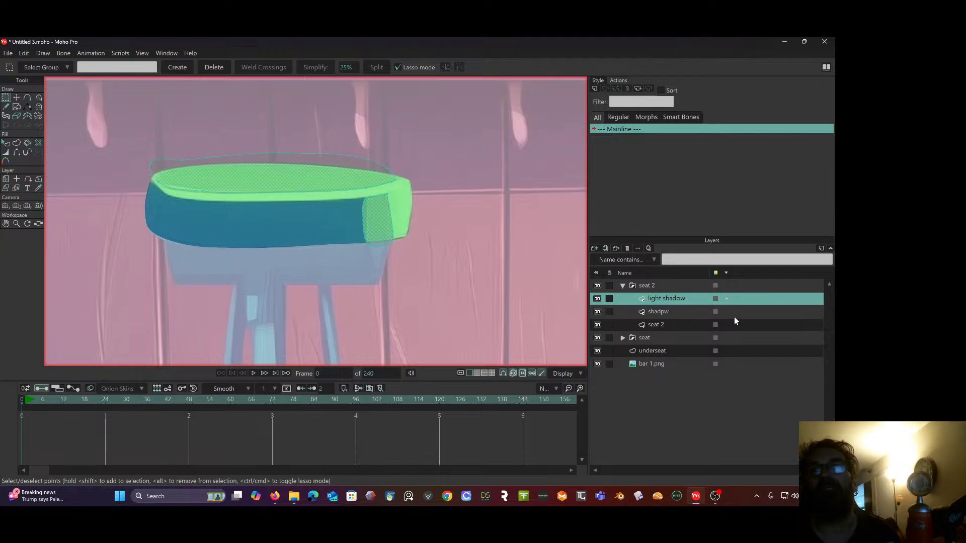
Check the masking settings of the seat 2 group and of the seat 2 layer inside it.
left_click(678, 287)
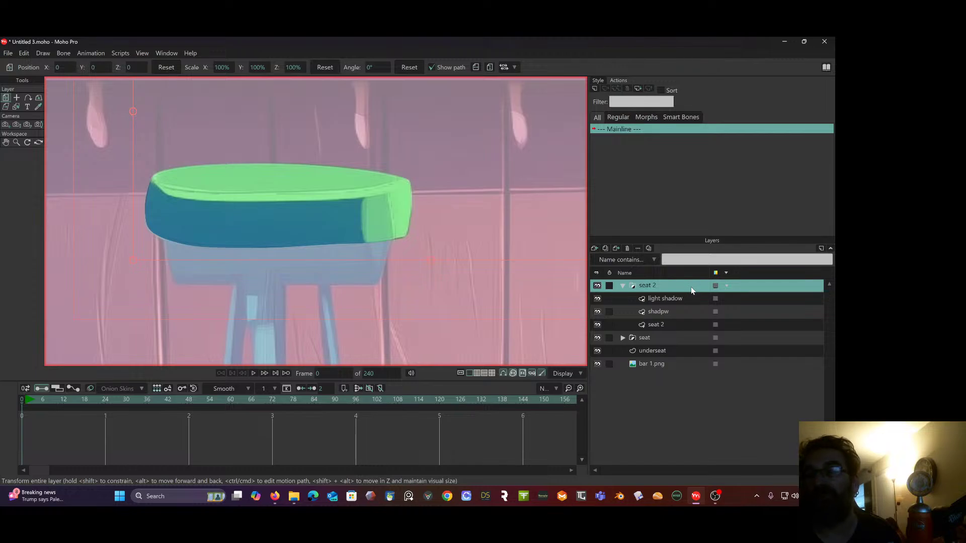
double_click(690, 287)
left_click(560, 116)
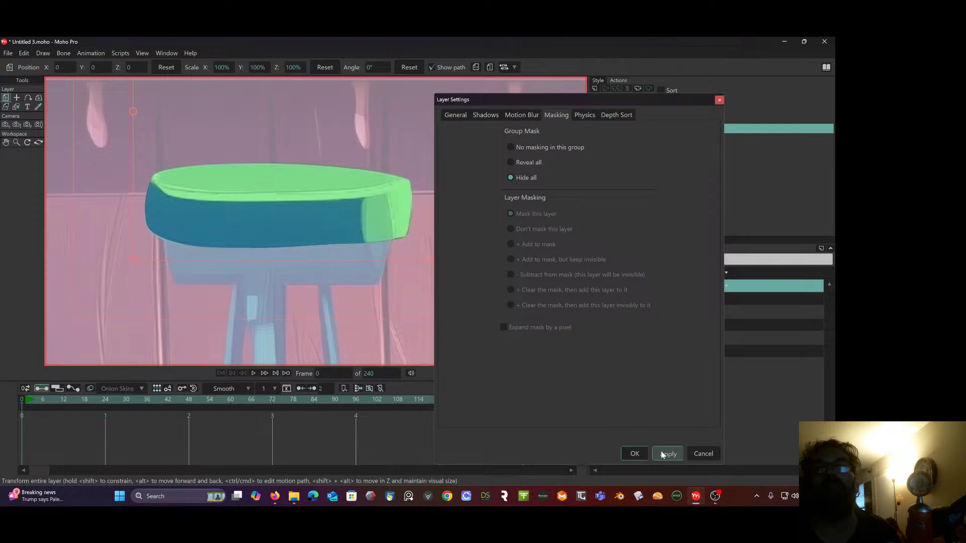
left_click(637, 453)
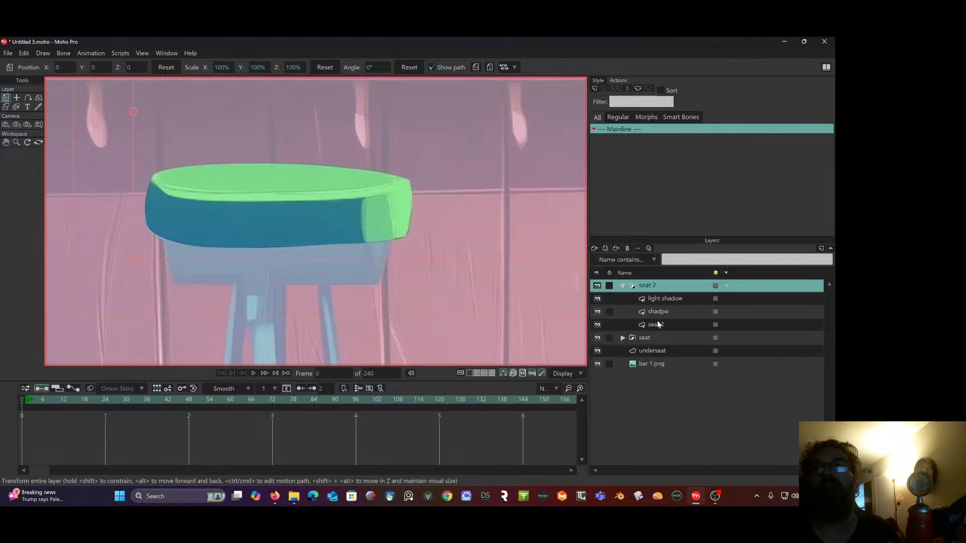
left_click(687, 327)
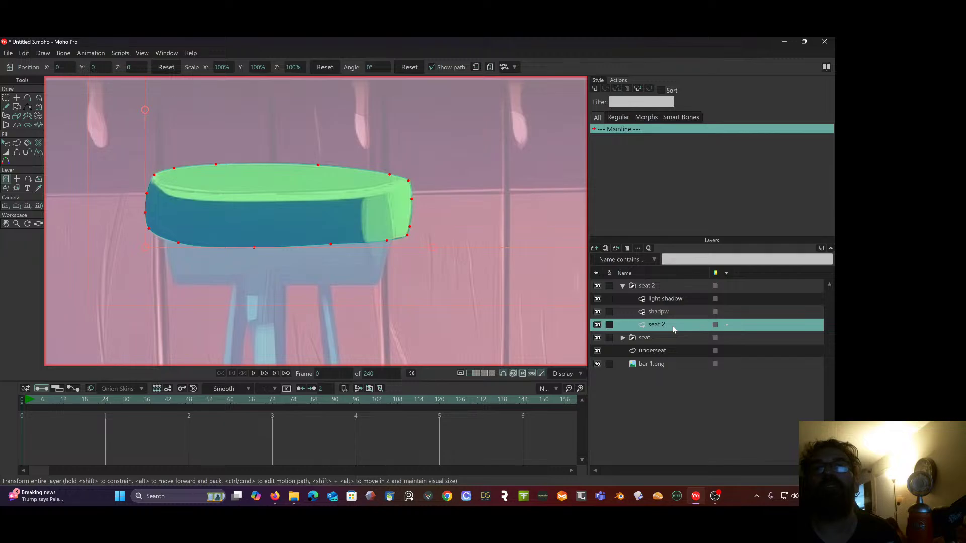
double_click(672, 325)
left_click(556, 115)
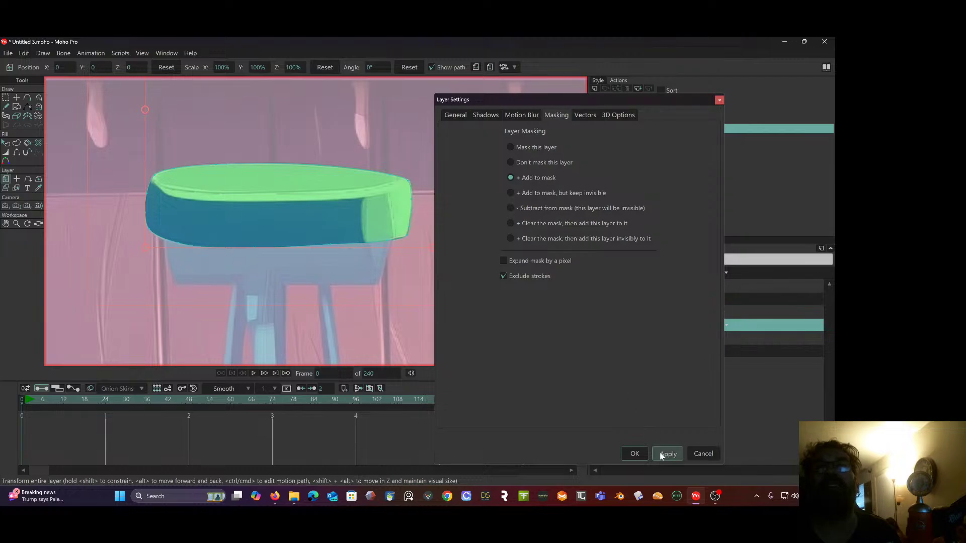
left_click(636, 453)
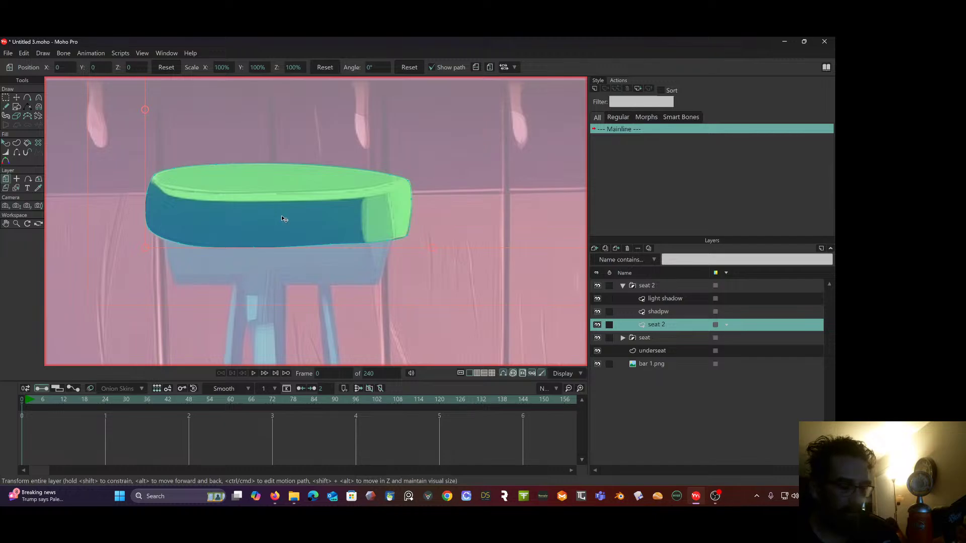
Apply no masking to the seat 2 group to compare the unmasked shading, and set its group mask back to Hide all.
key("ctrl+z")
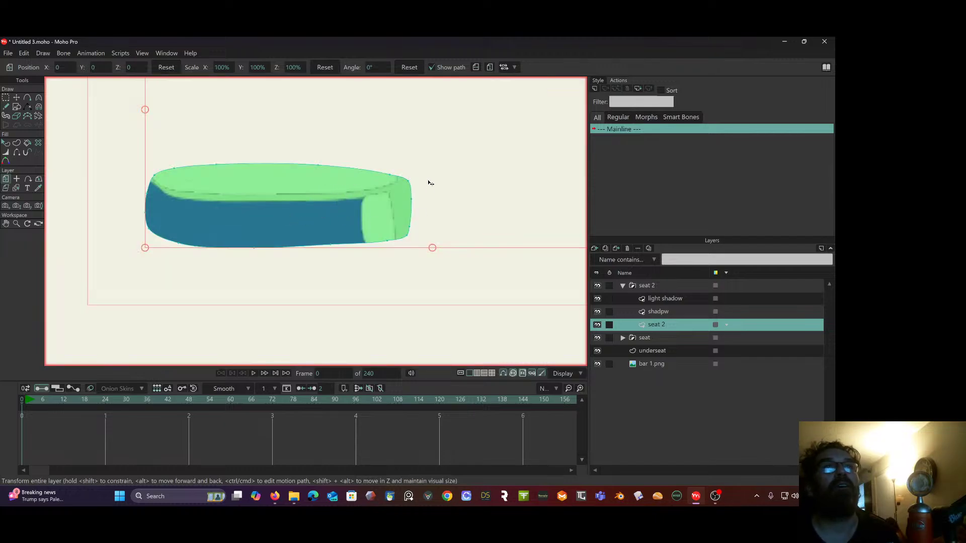
double_click(669, 285)
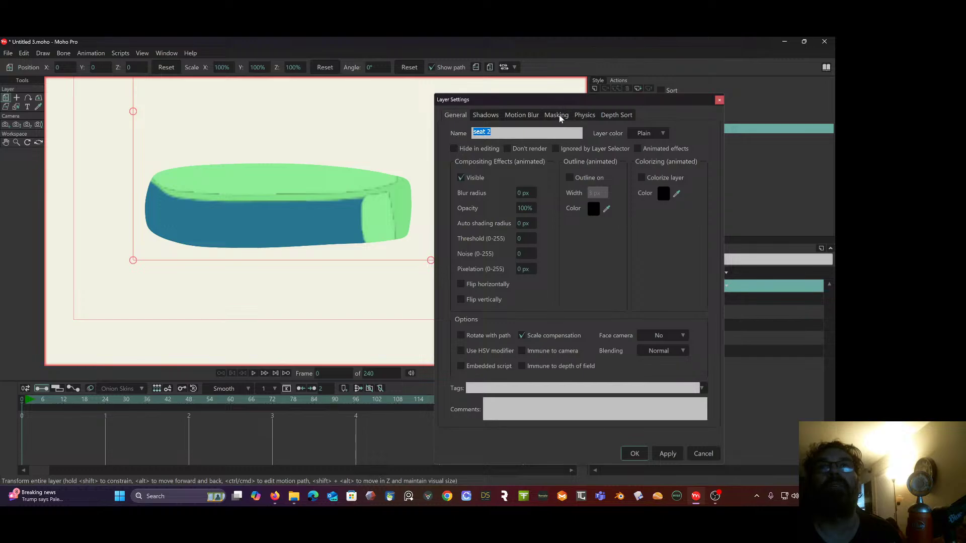
left_click(557, 116)
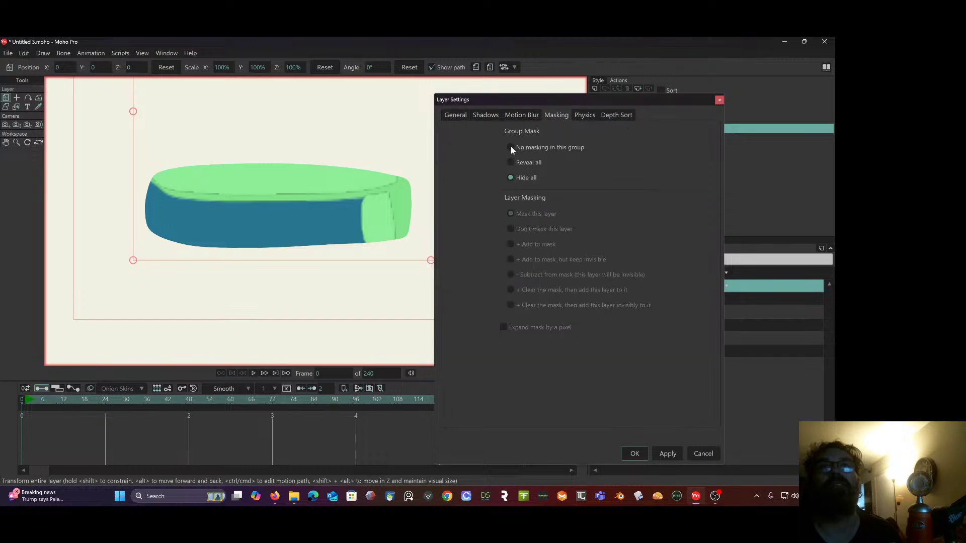
left_click(660, 454)
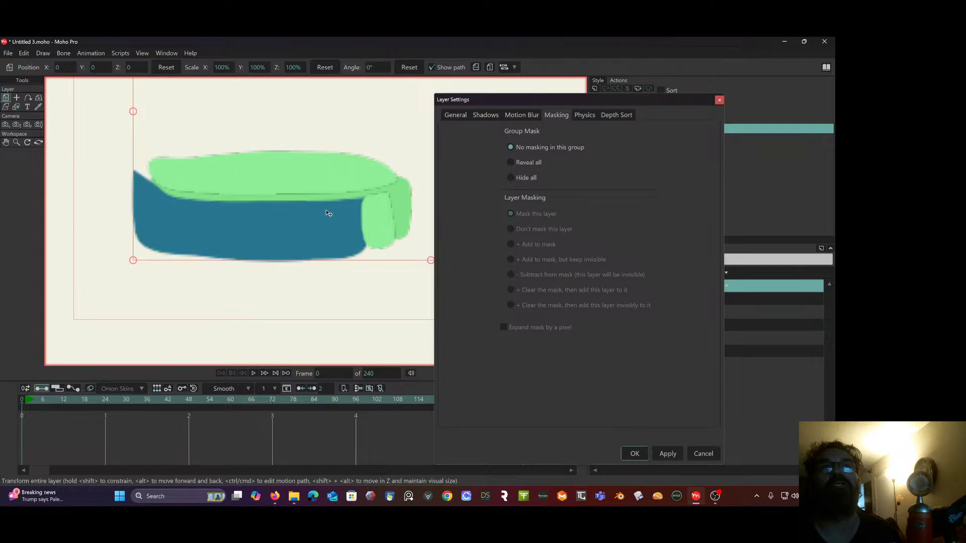
left_click(511, 177)
left_click(668, 454)
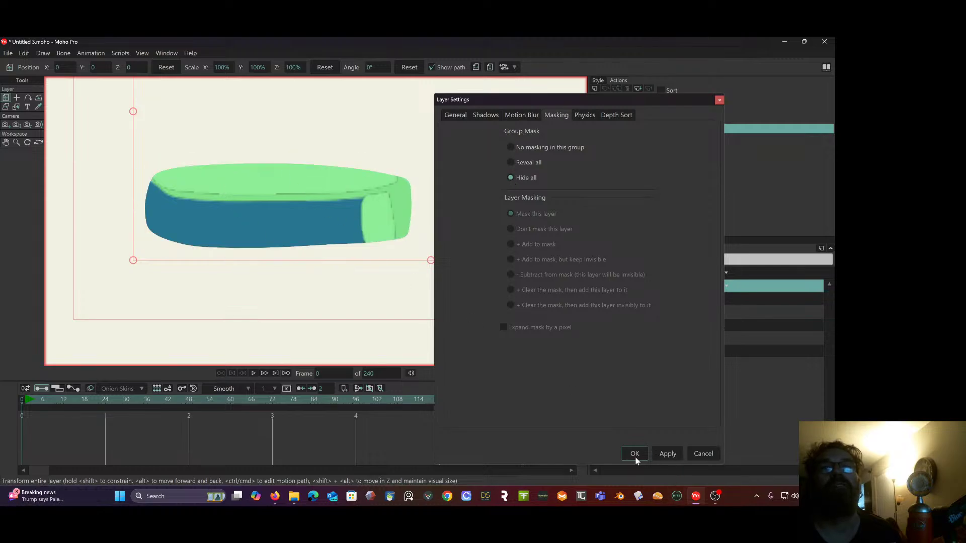
left_click(634, 453)
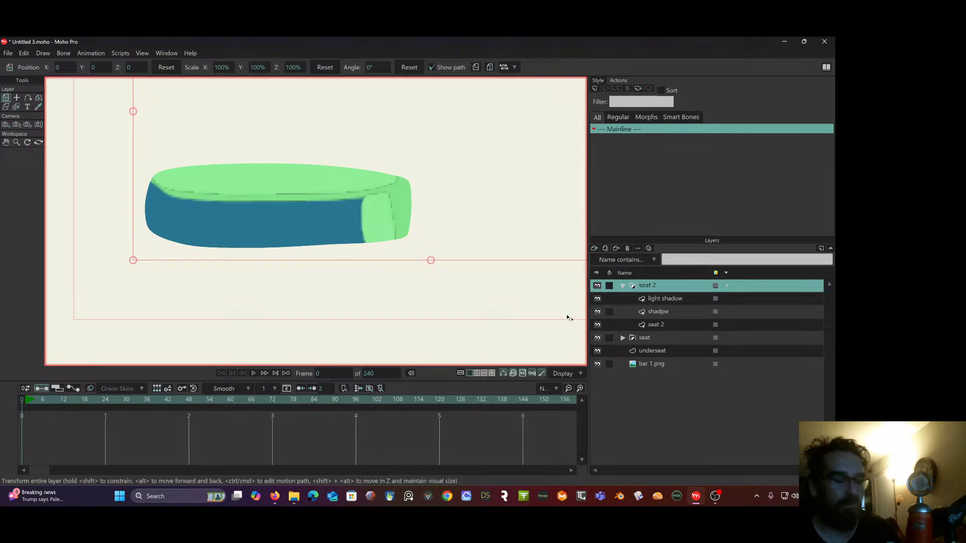
scroll(486, 307, "down", 5)
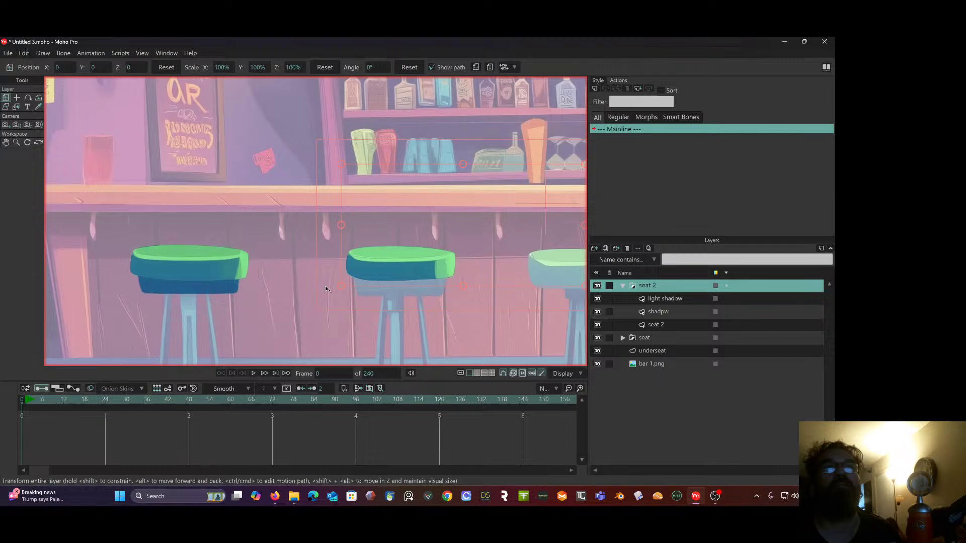
left_click_drag(332, 265, 357, 170)
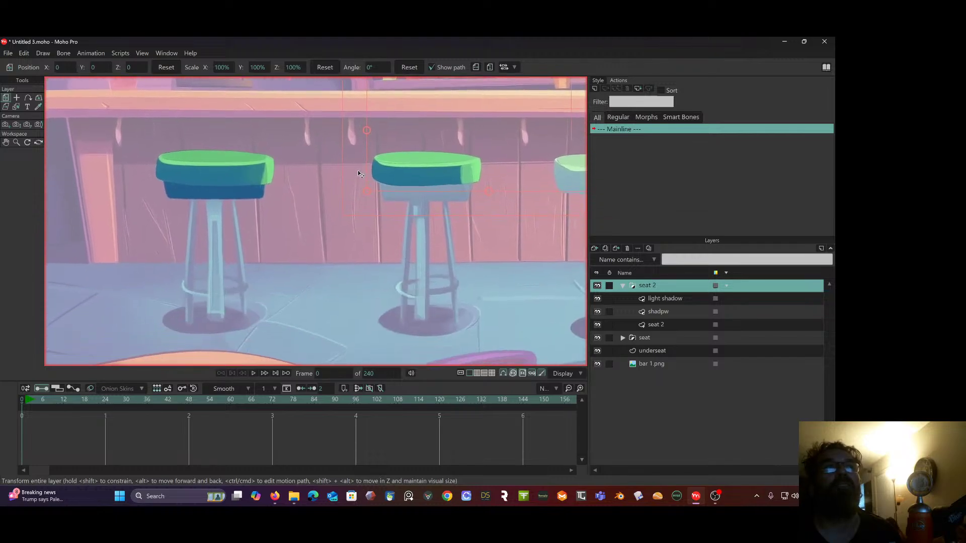